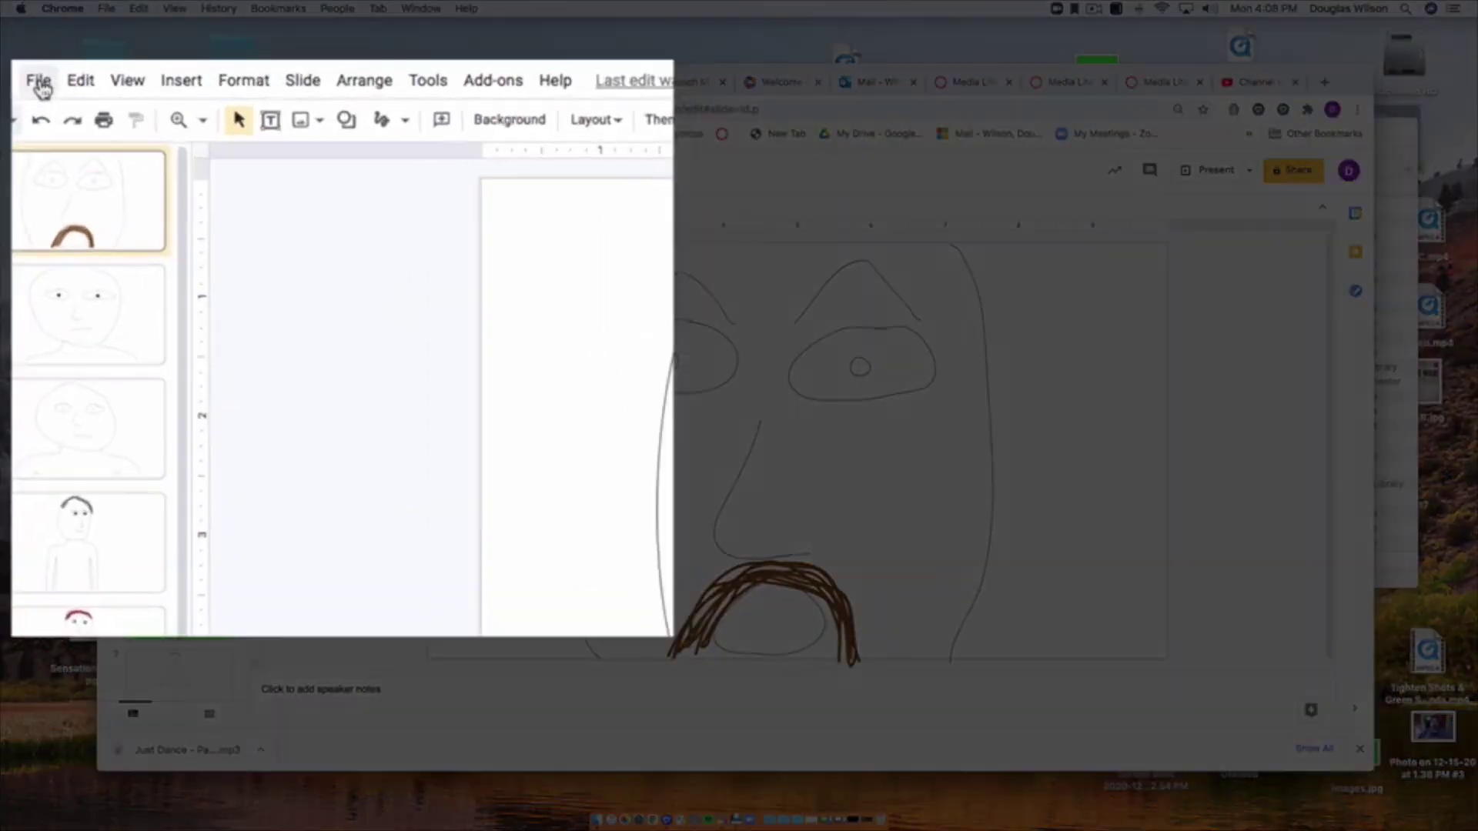
Download slides 1, 2 and 3 of the 8 Shots deck as JPEG images.
{"action": "left_click", "coordinate": [154, 182]}
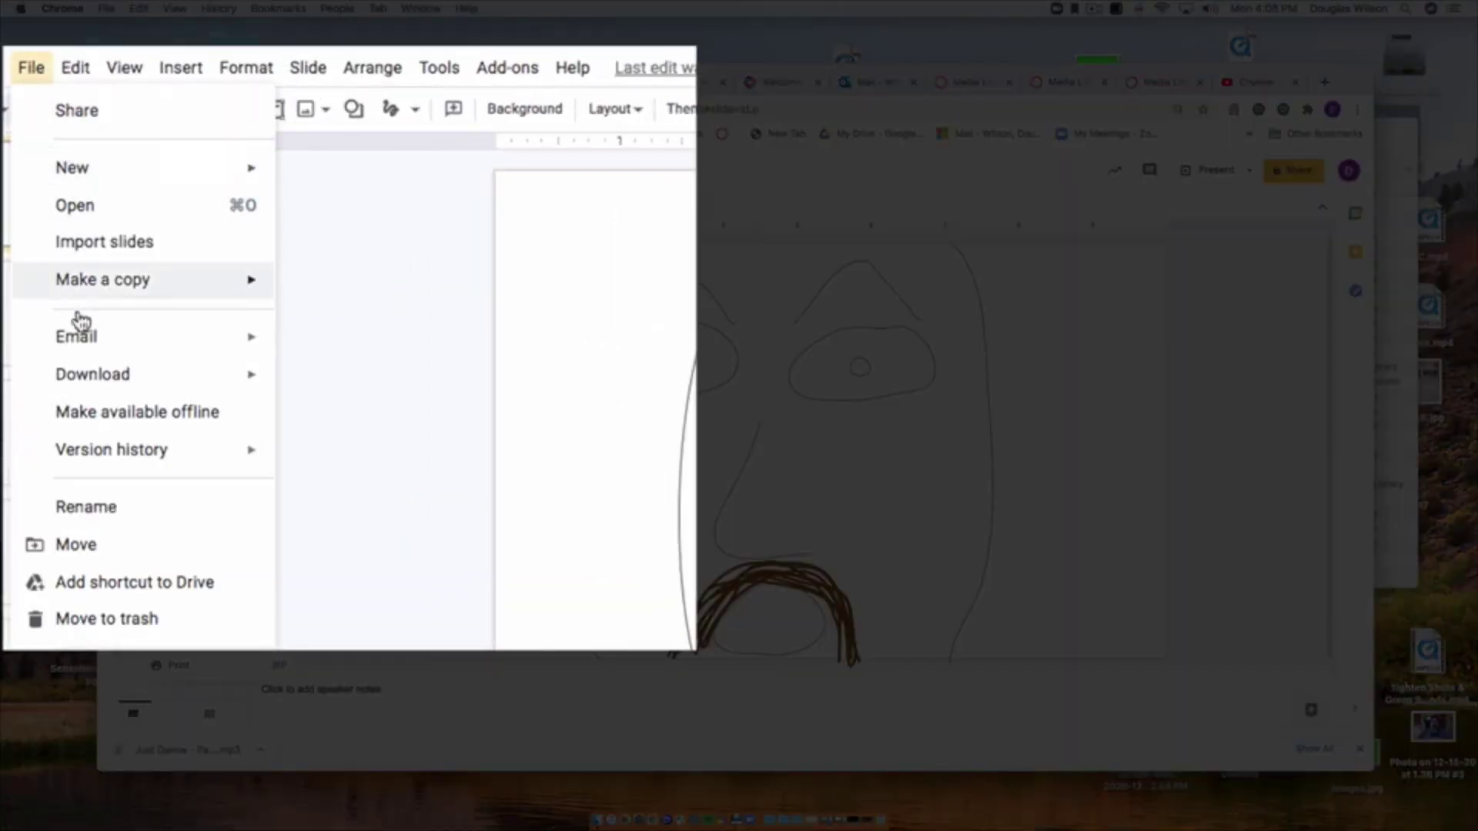
{"action": "mouse_move", "coordinate": [190, 365]}
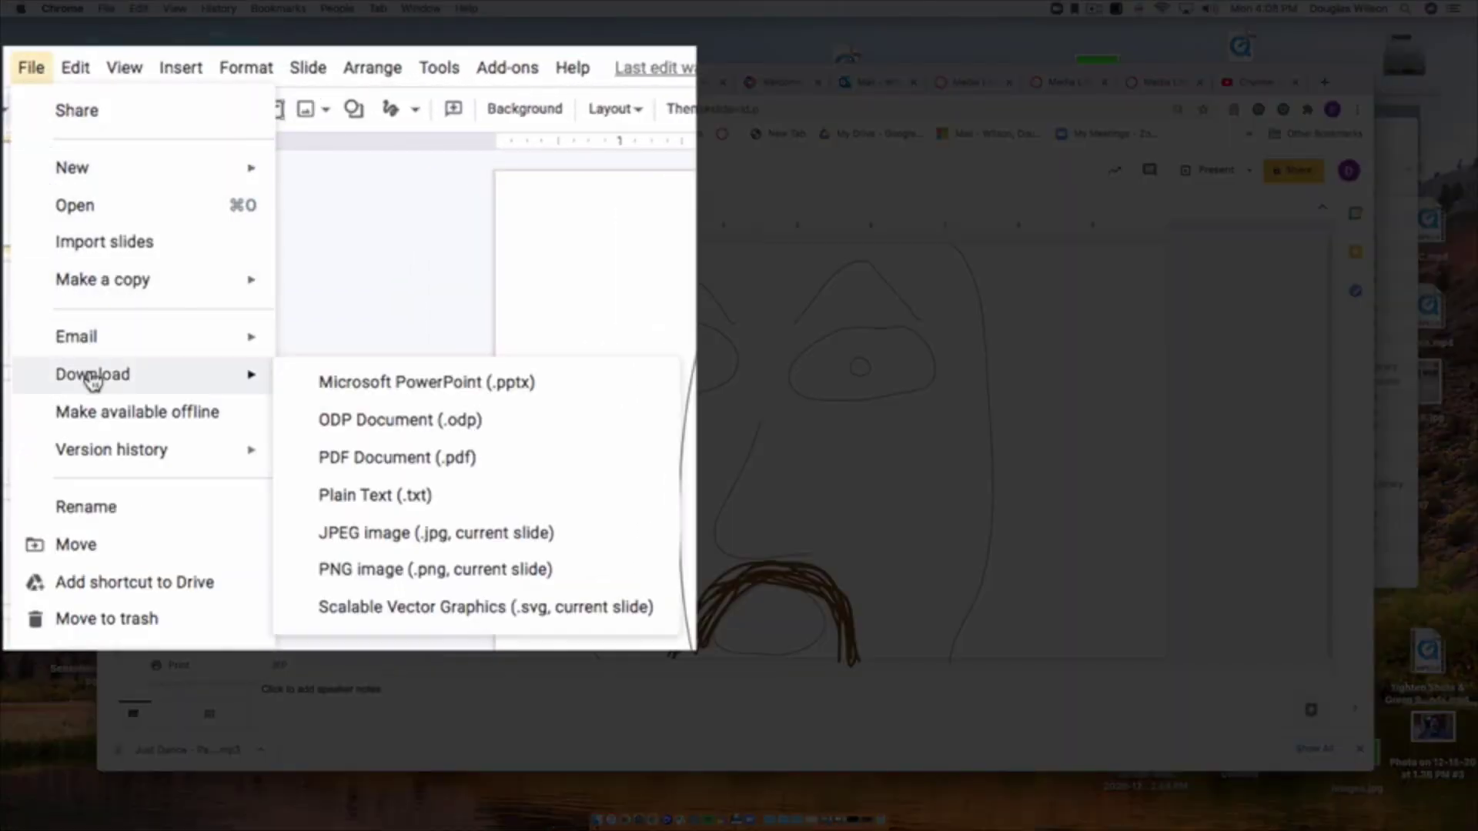
{"action": "left_click", "coordinate": [380, 536]}
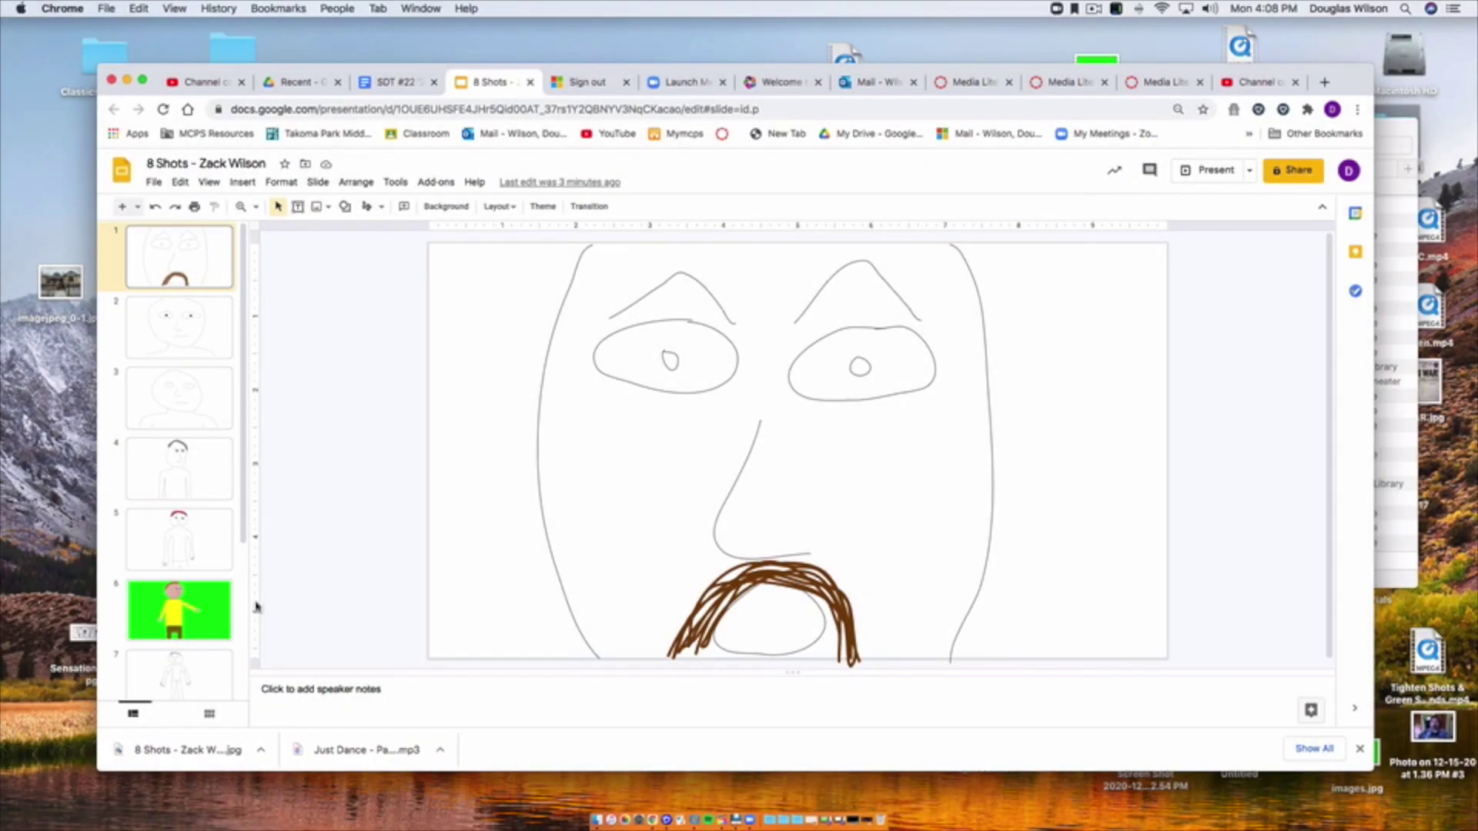
{"action": "left_click", "coordinate": [183, 326]}
{"action": "left_click", "coordinate": [154, 182]}
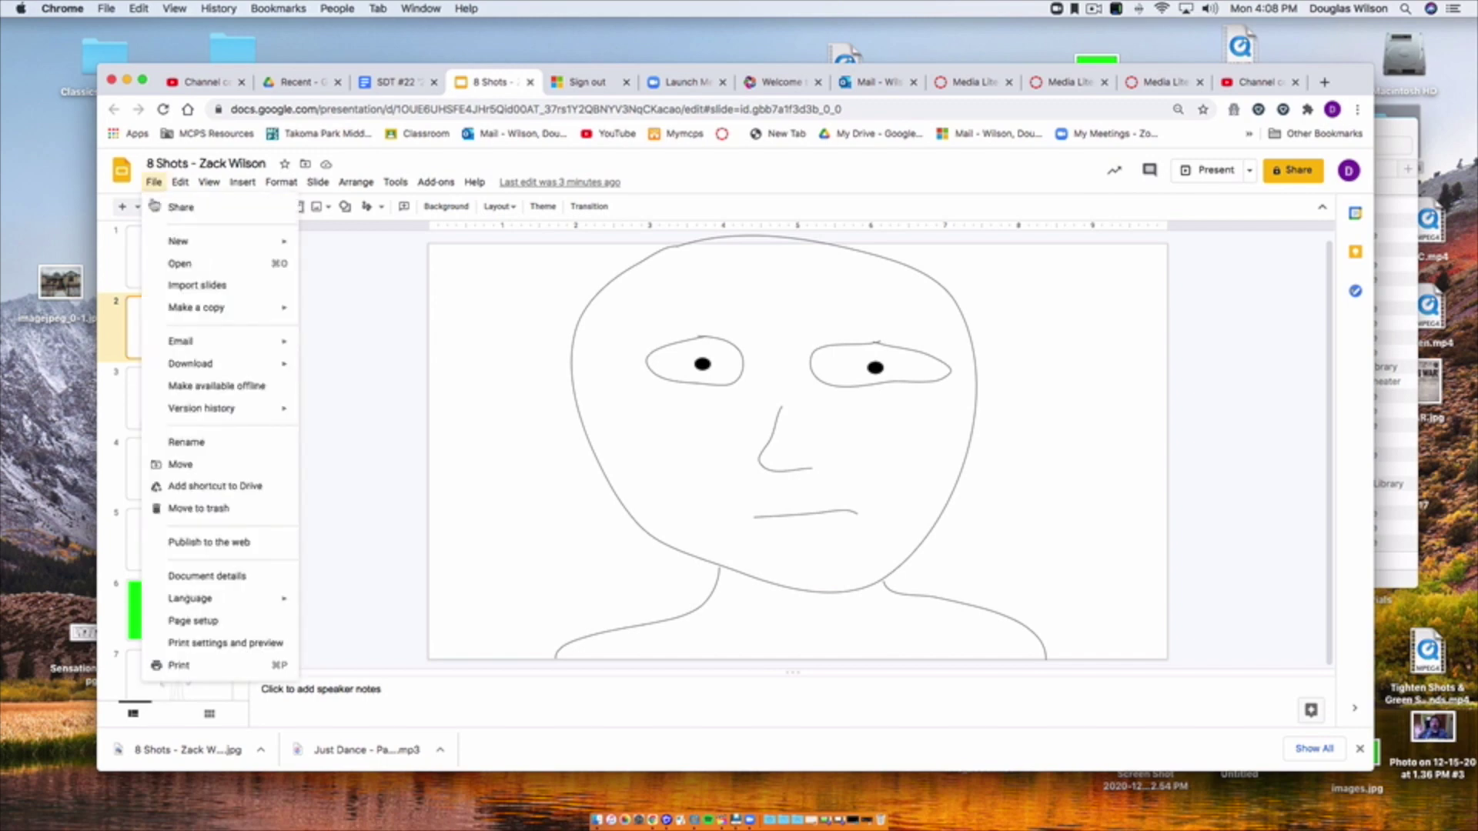
{"action": "mouse_move", "coordinate": [188, 367]}
{"action": "left_click", "coordinate": [362, 452]}
{"action": "left_click", "coordinate": [188, 415]}
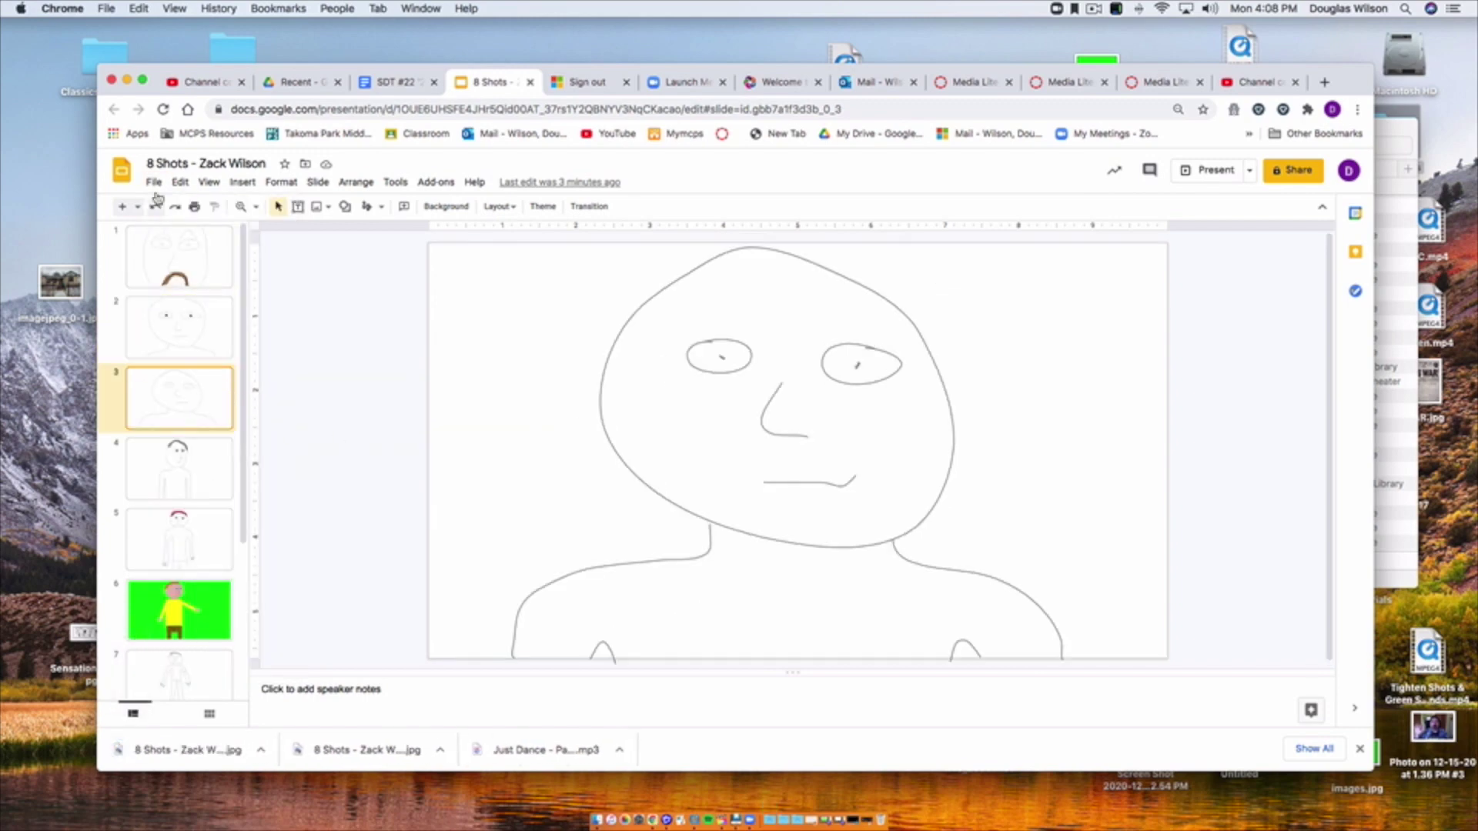
{"action": "left_click", "coordinate": [153, 182]}
Download slides 4, 5 and 6, the green-screen figure, as JPEG images.
{"action": "left_click", "coordinate": [362, 456]}
{"action": "key", "text": "Down"}
{"action": "left_click", "coordinate": [154, 181]}
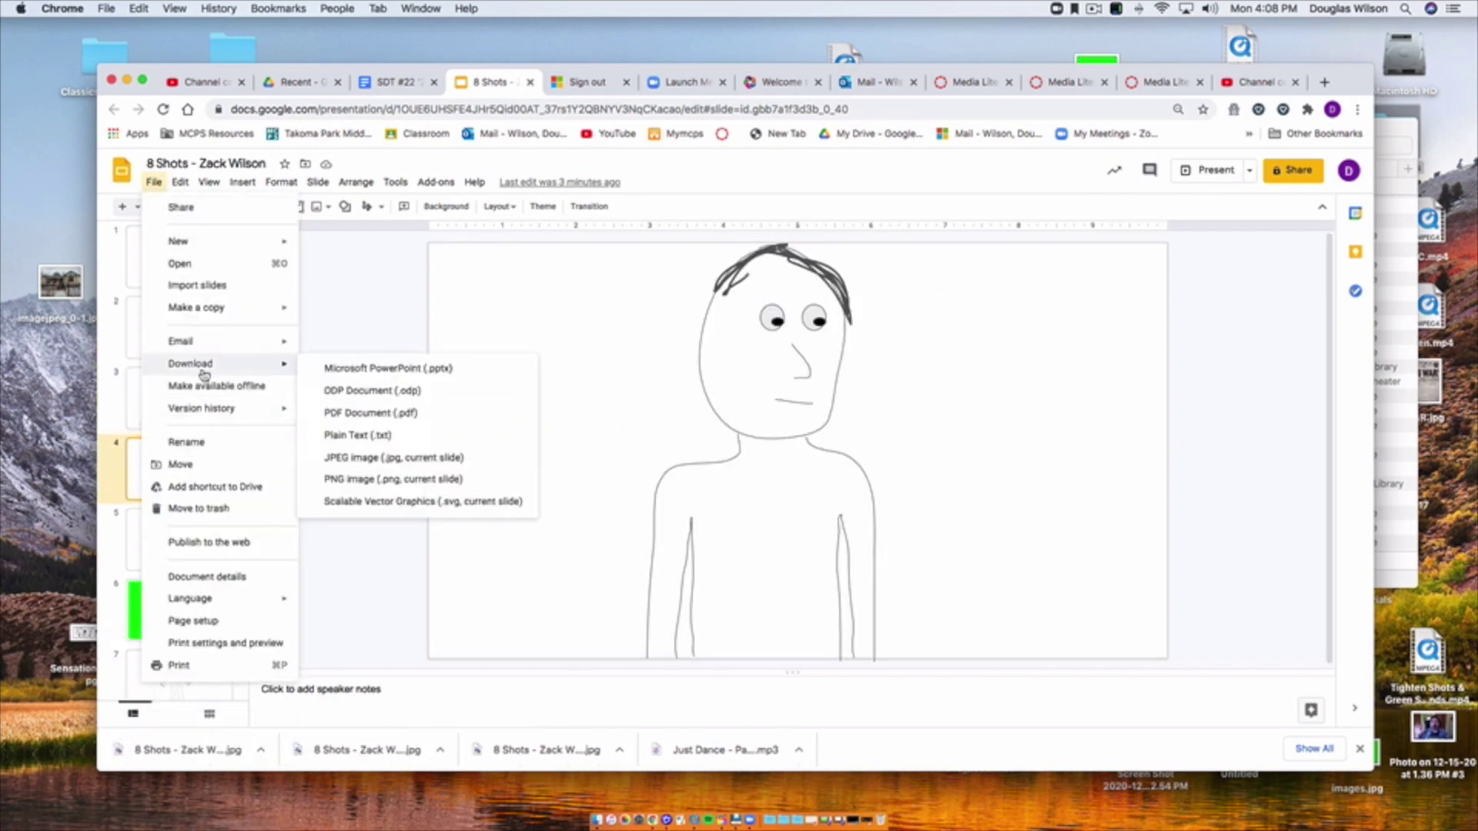
{"action": "left_click", "coordinate": [385, 459]}
{"action": "left_click", "coordinate": [212, 542]}
{"action": "left_click", "coordinate": [154, 182]}
{"action": "left_click", "coordinate": [362, 458]}
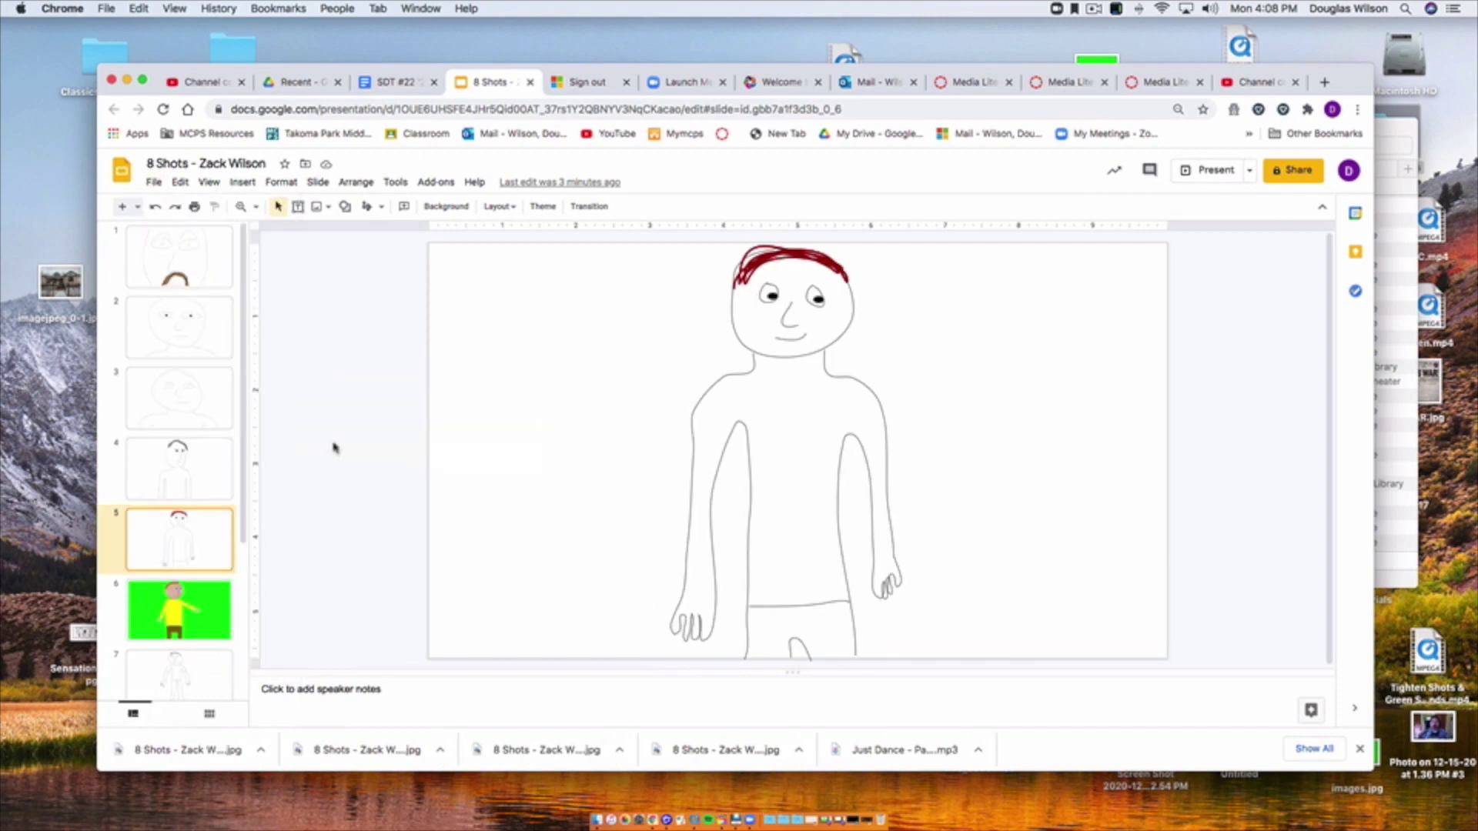
{"action": "left_click", "coordinate": [184, 608]}
{"action": "left_click", "coordinate": [154, 182]}
Download slides 8, 9 and 10 as JPEG images.
{"action": "left_click", "coordinate": [350, 459]}
{"action": "scroll", "coordinate": [221, 508], "scroll_direction": "down", "scroll_amount": 1}
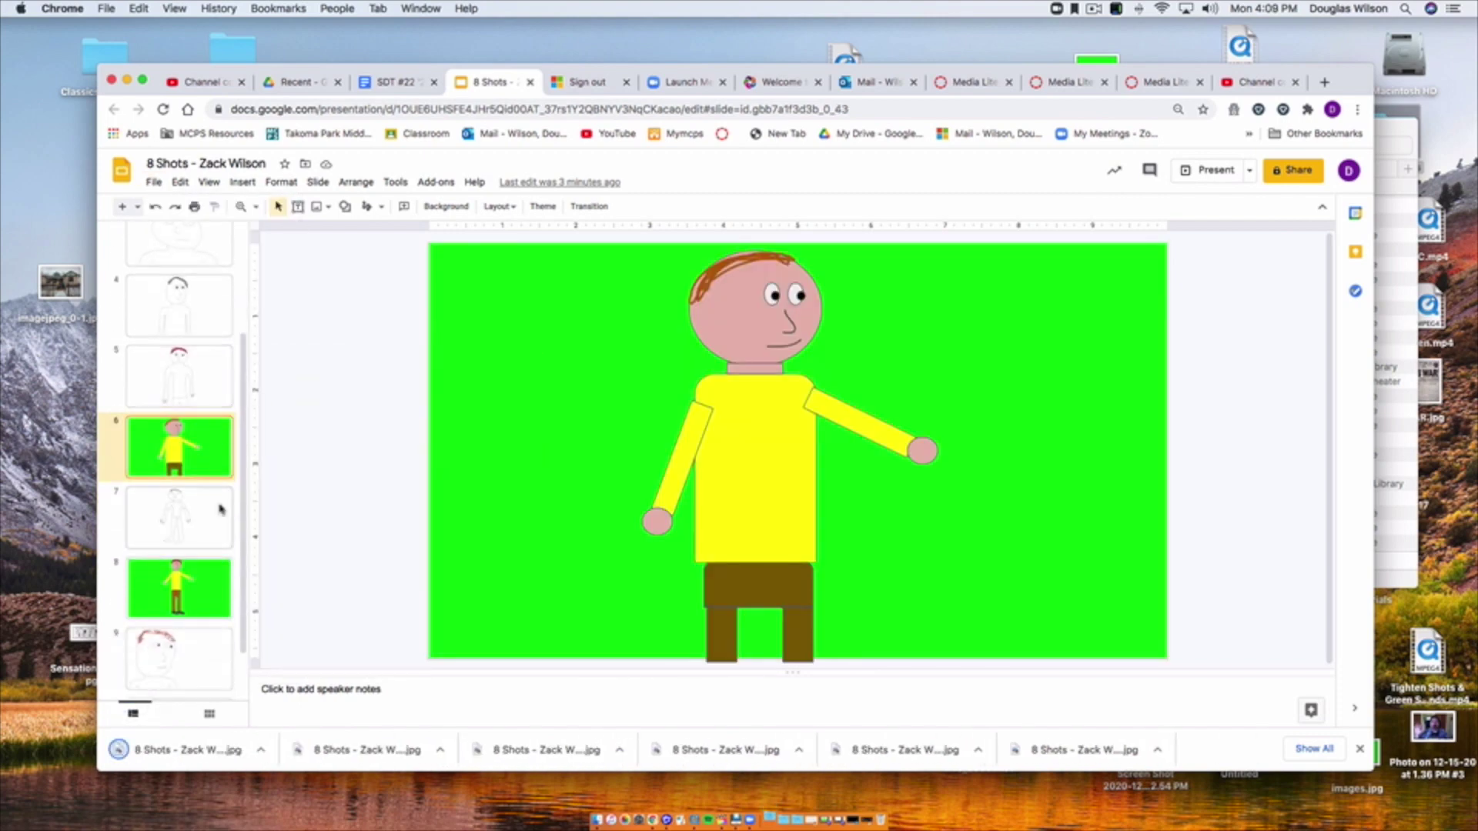
{"action": "left_click", "coordinate": [212, 581]}
{"action": "left_click", "coordinate": [154, 182]}
{"action": "left_click", "coordinate": [363, 459]}
{"action": "scroll", "coordinate": [216, 377], "scroll_direction": "down", "scroll_amount": 1}
{"action": "left_click", "coordinate": [178, 592]}
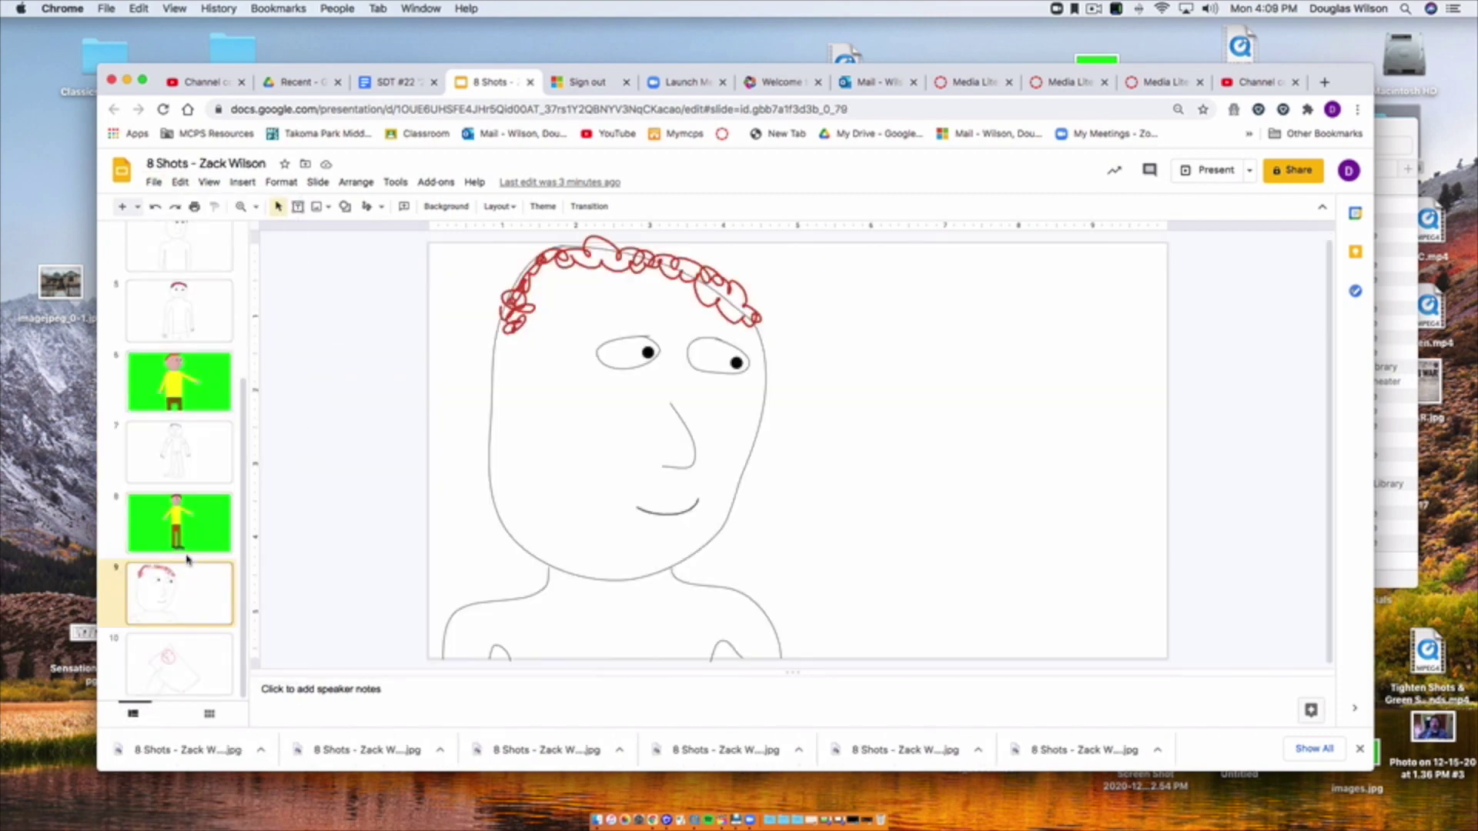
{"action": "left_click", "coordinate": [154, 182]}
{"action": "left_click", "coordinate": [350, 458]}
{"action": "left_click", "coordinate": [179, 664]}
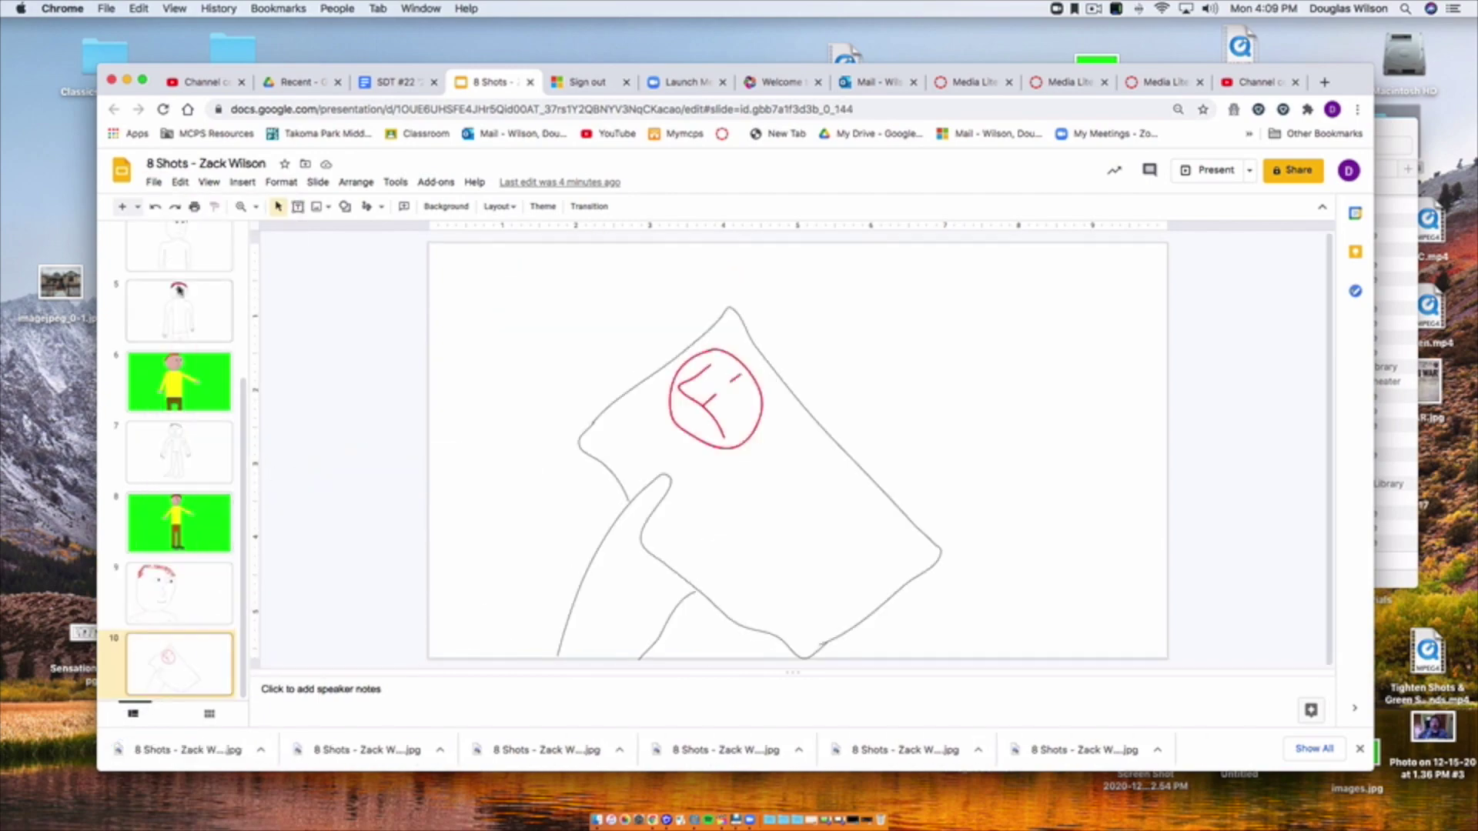
{"action": "left_click", "coordinate": [154, 182]}
{"action": "left_click", "coordinate": [354, 459]}
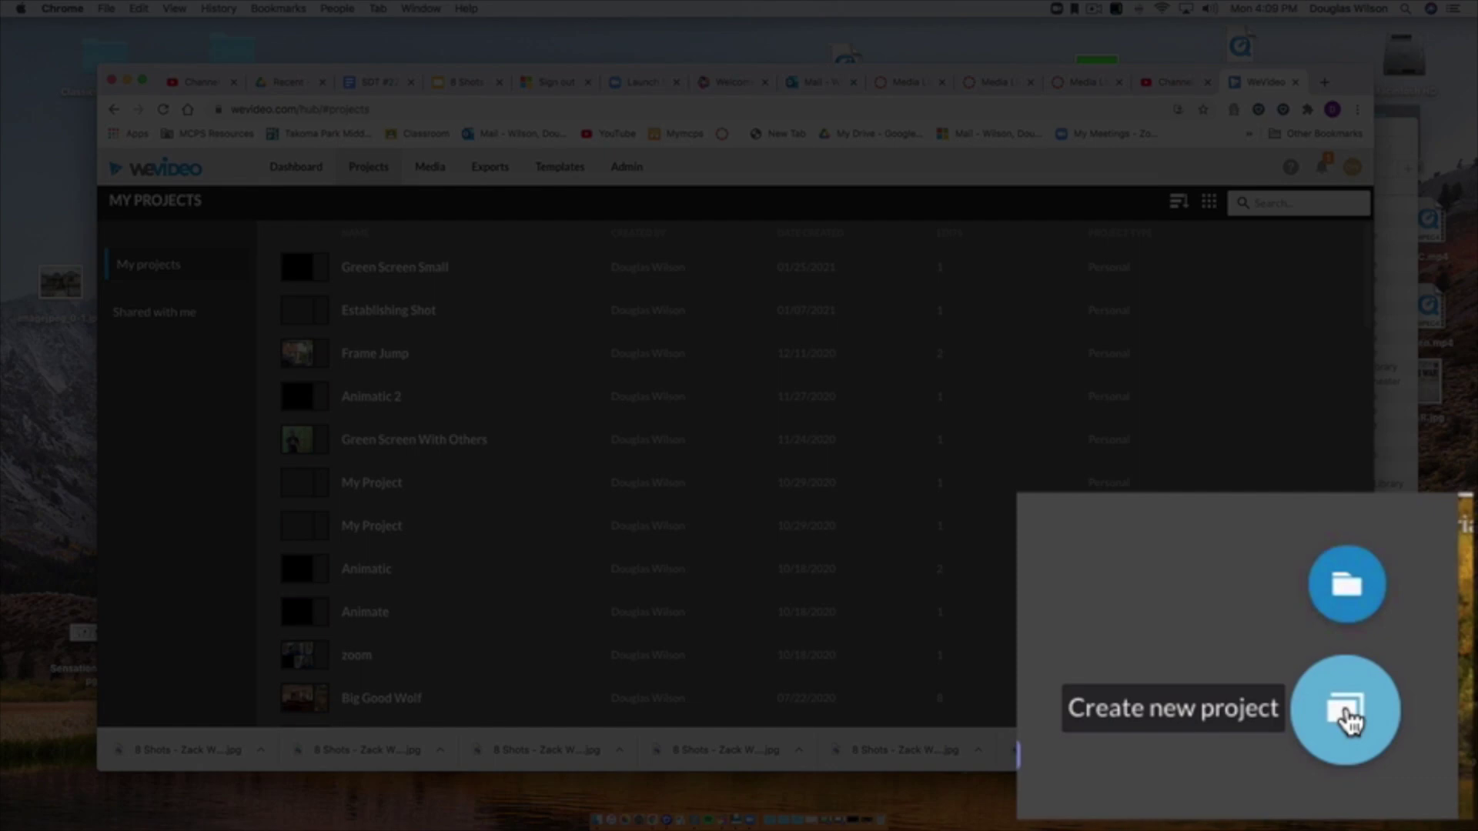
Create a personal project titled '8 Shots Animatic-' plus the student's name, and open its video.
{"action": "left_click", "coordinate": [1325, 679]}
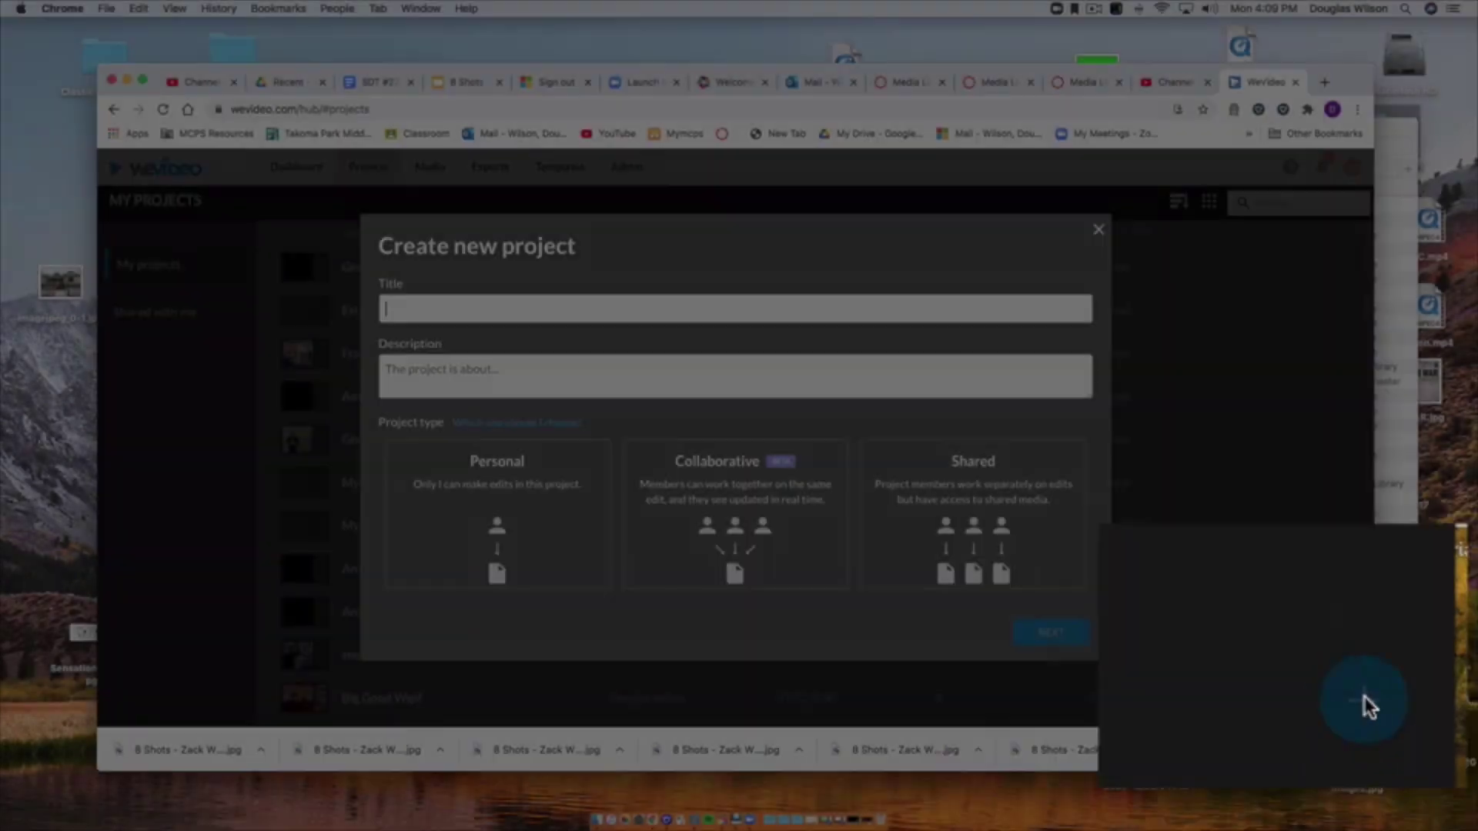
{"action": "type", "text": "8 Shots"}
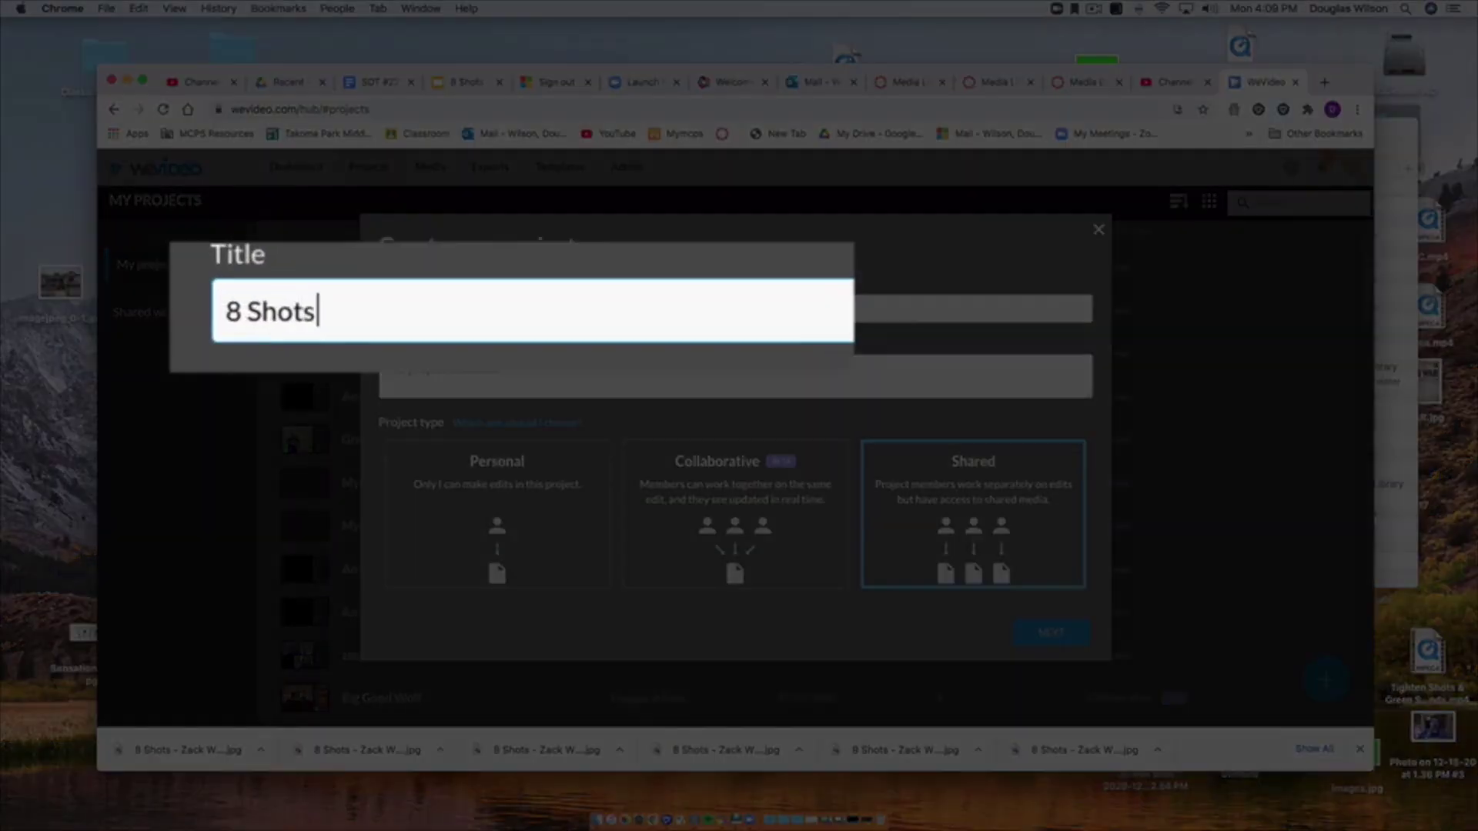
{"action": "type", "text": " Animatic"}
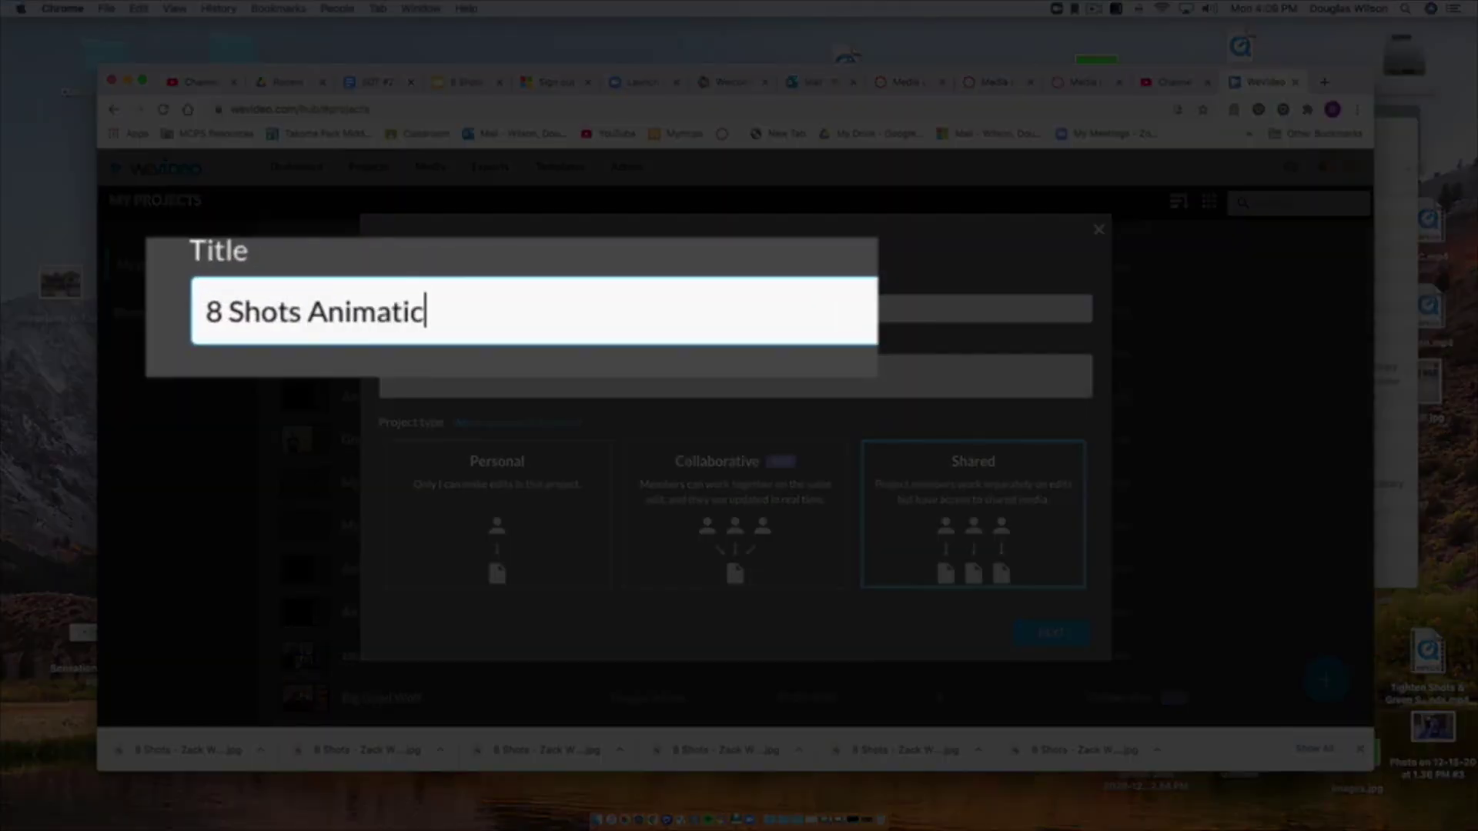
{"action": "type", "text": "- Zack Wilson"}
{"action": "left_click_drag", "start_coordinate": [551, 308], "coordinate": [364, 284]}
{"action": "key", "text": "super+c"}
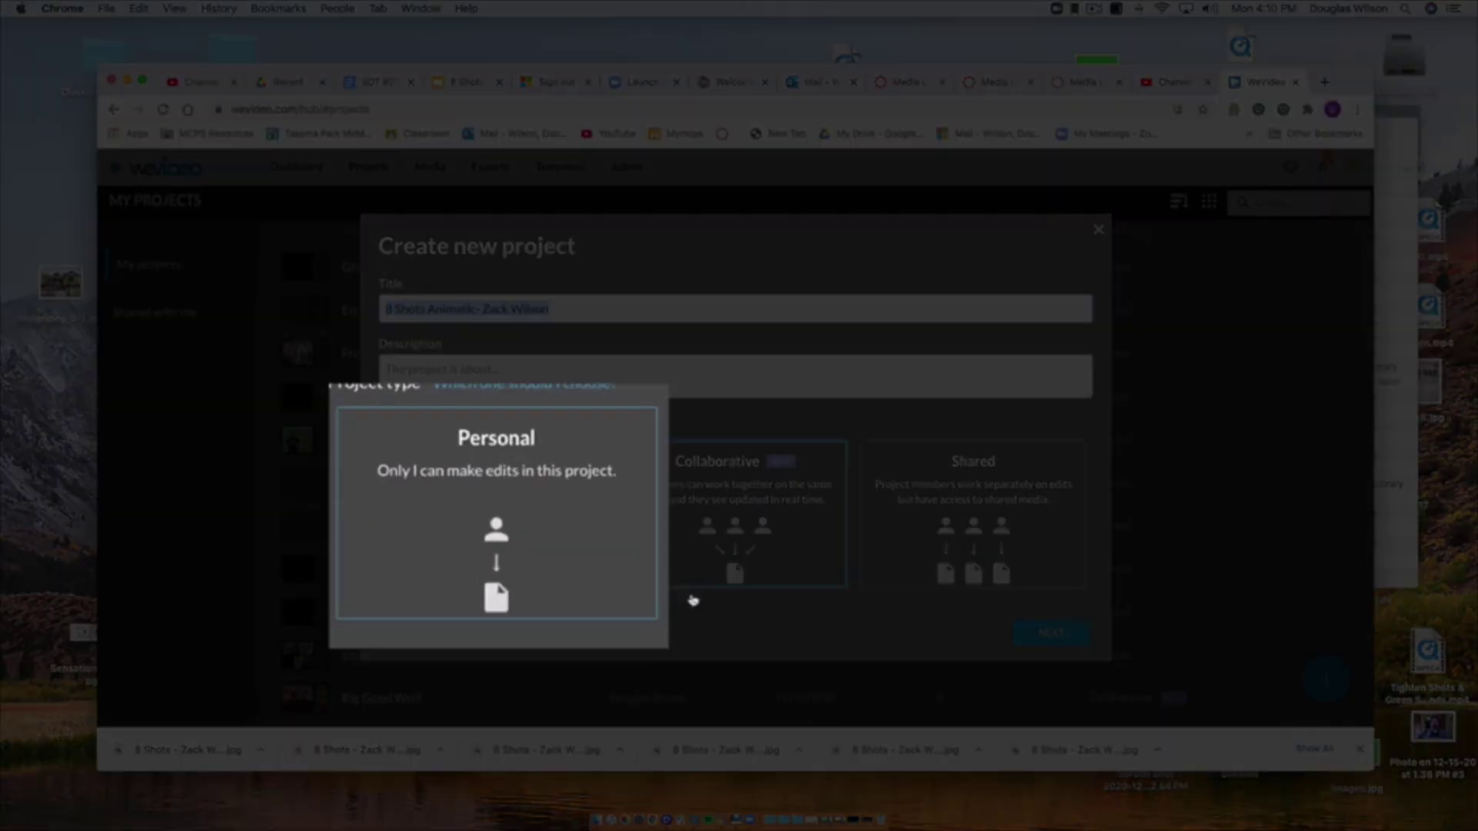
{"action": "left_click", "coordinate": [497, 524]}
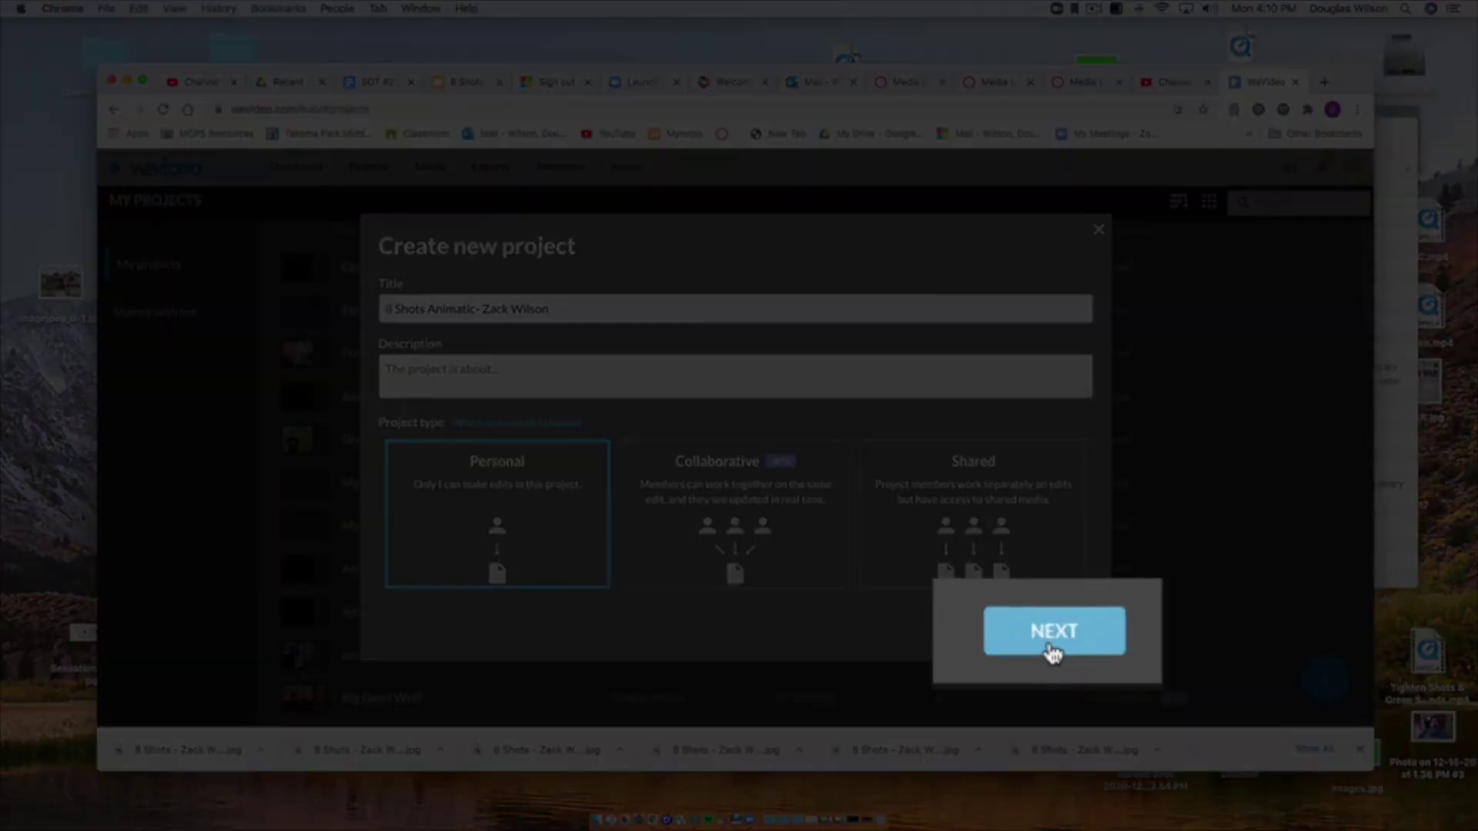
{"action": "left_click", "coordinate": [1053, 654]}
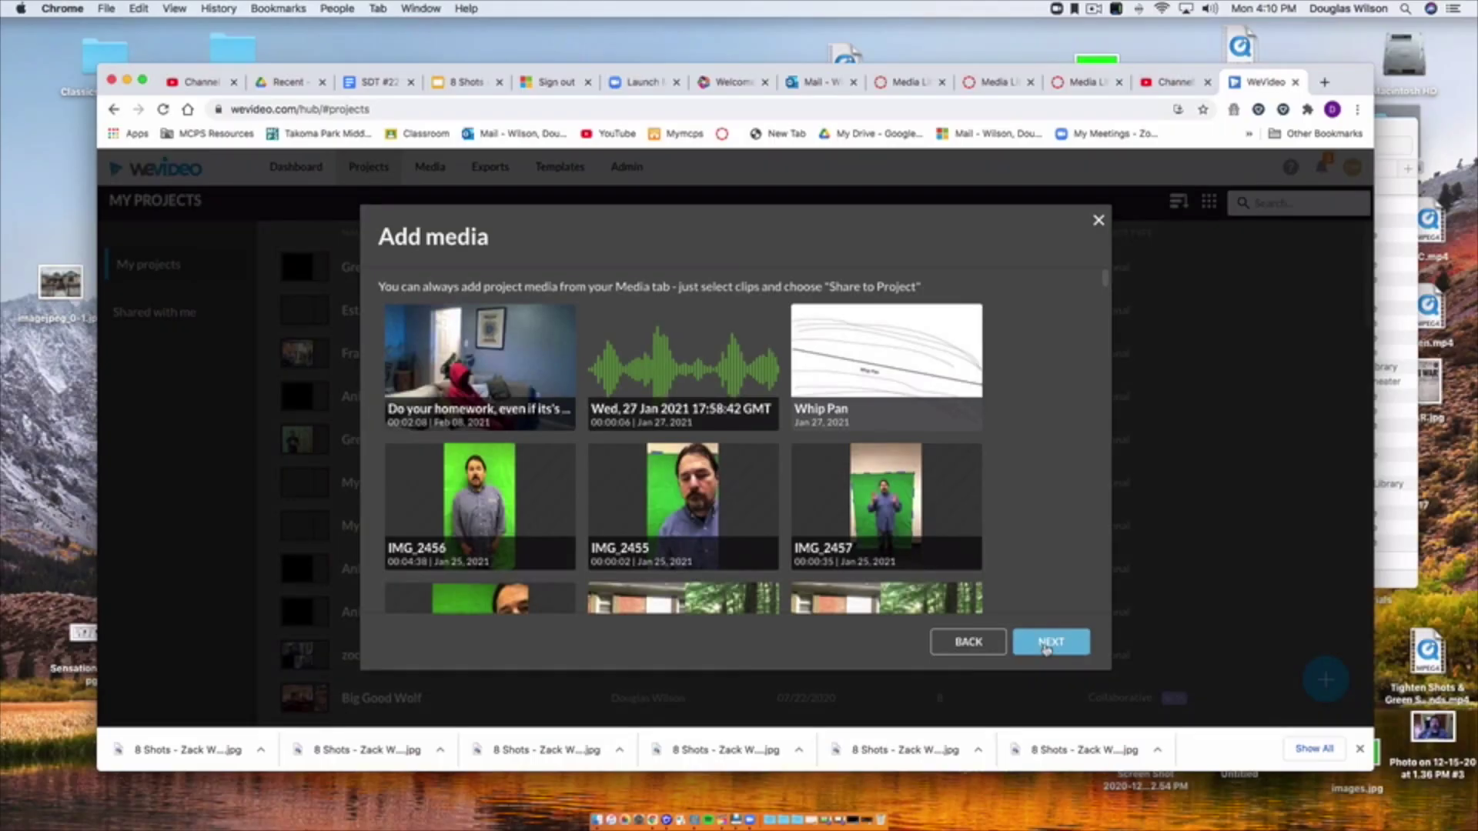
{"action": "left_click", "coordinate": [1041, 643]}
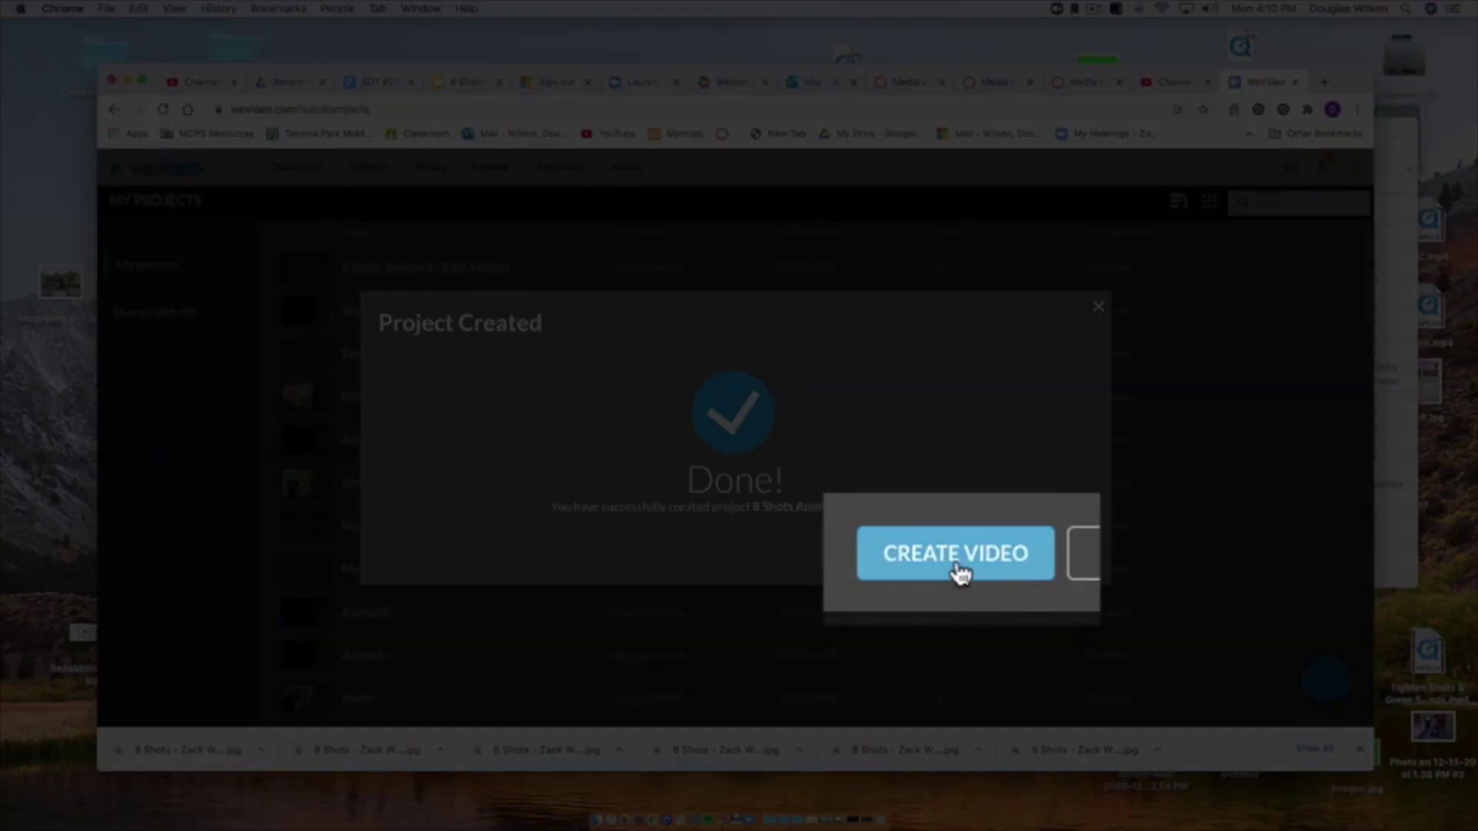
{"action": "left_click", "coordinate": [956, 557]}
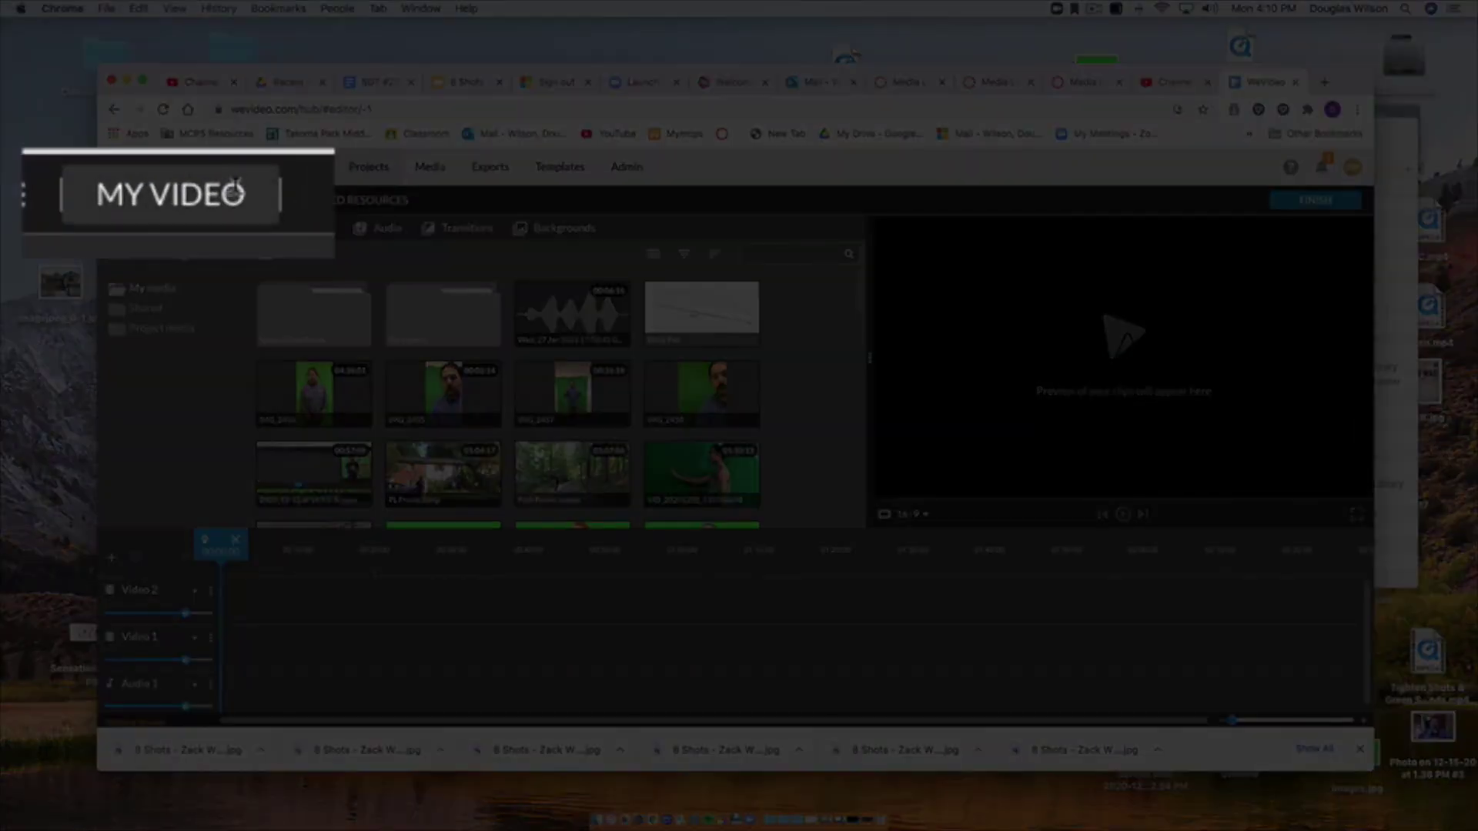
Rename the video from My Video to the pasted 8 Shots Animatic project title.
{"action": "left_click", "coordinate": [192, 199]}
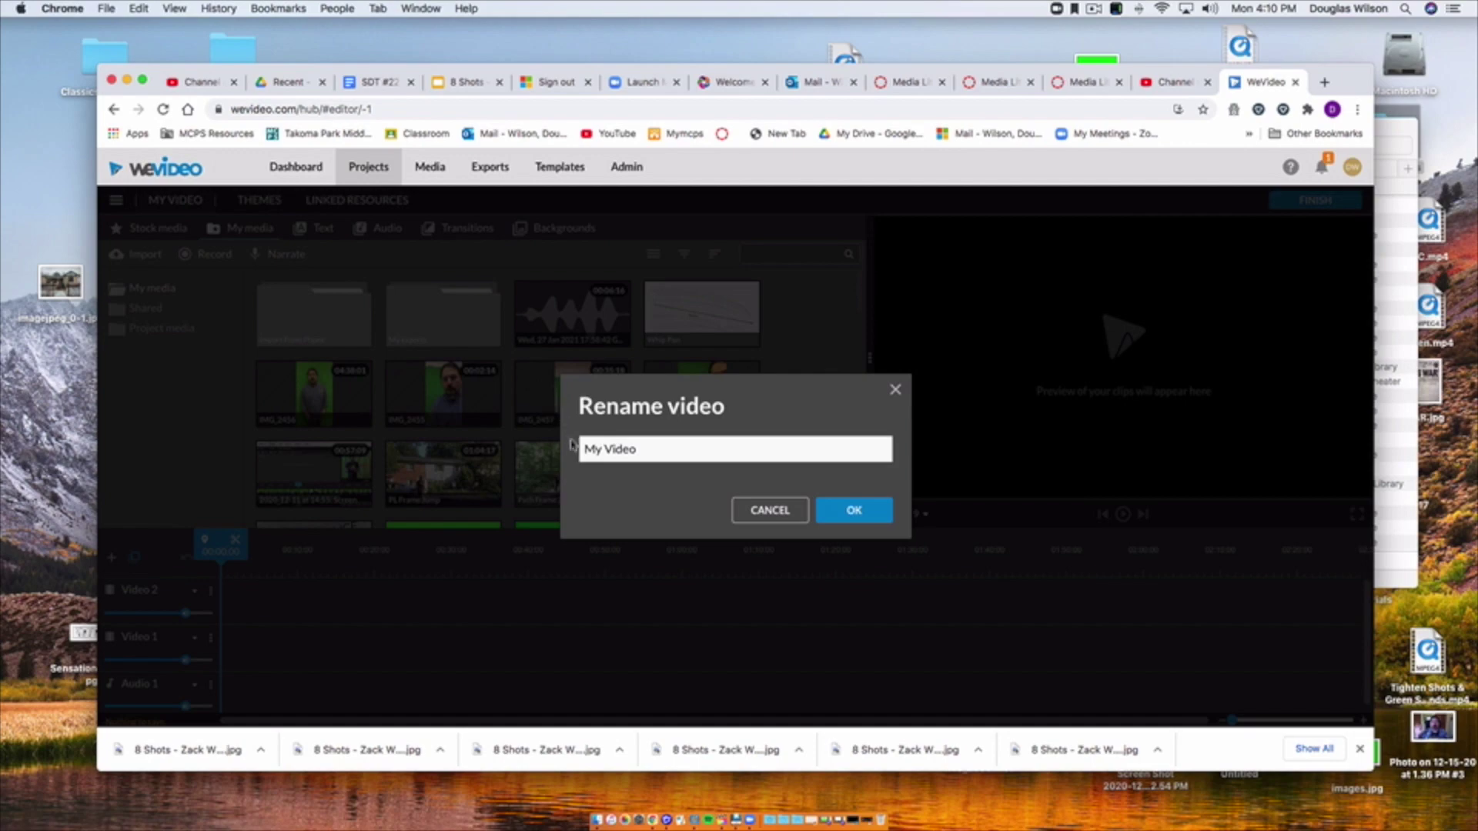
{"action": "left_click", "coordinate": [648, 450]}
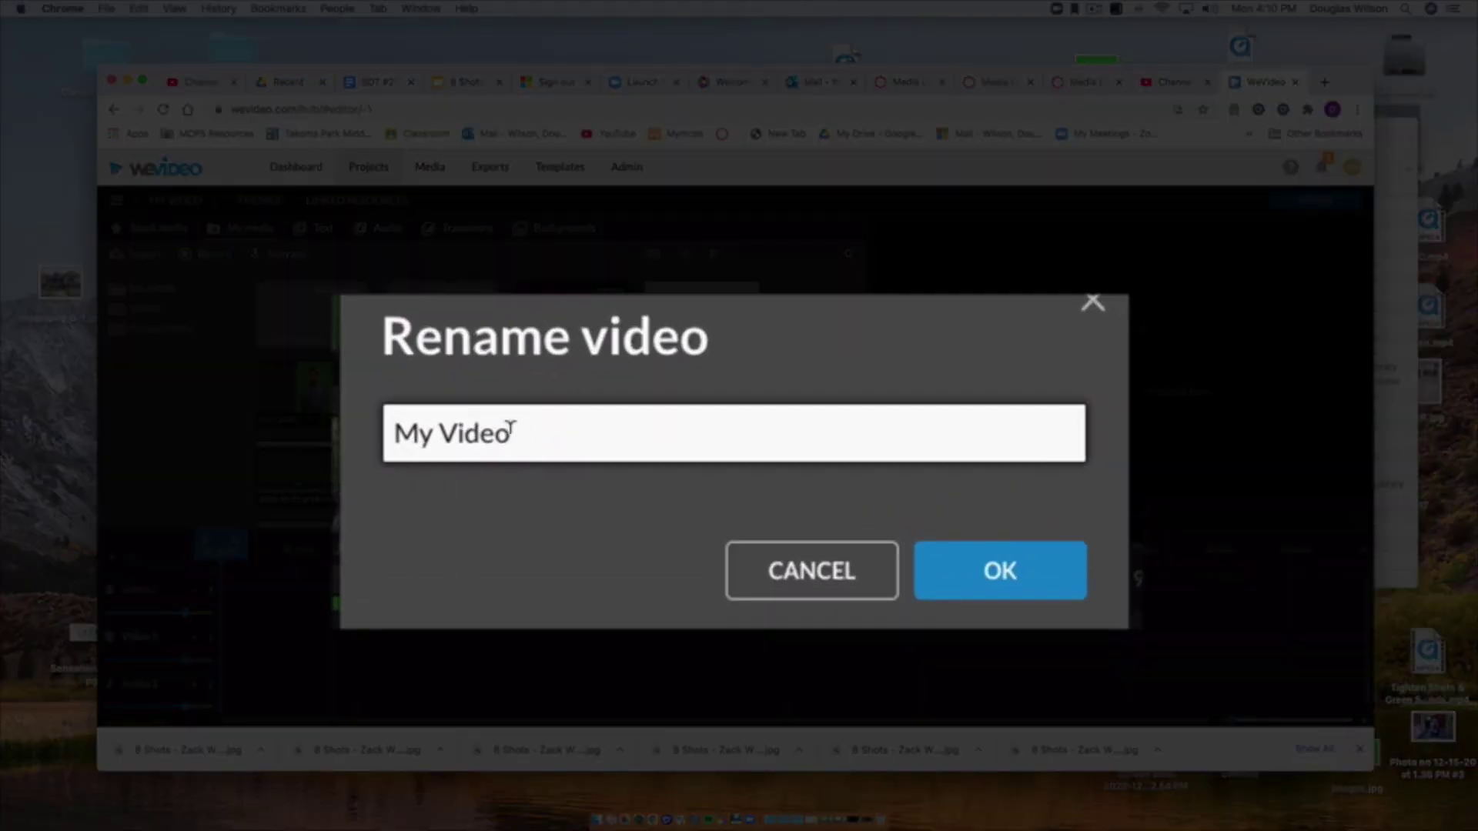
{"action": "left_click_drag", "start_coordinate": [510, 428], "coordinate": [381, 428]}
{"action": "key", "text": "BackSpace"}
{"action": "key", "text": "super+v"}
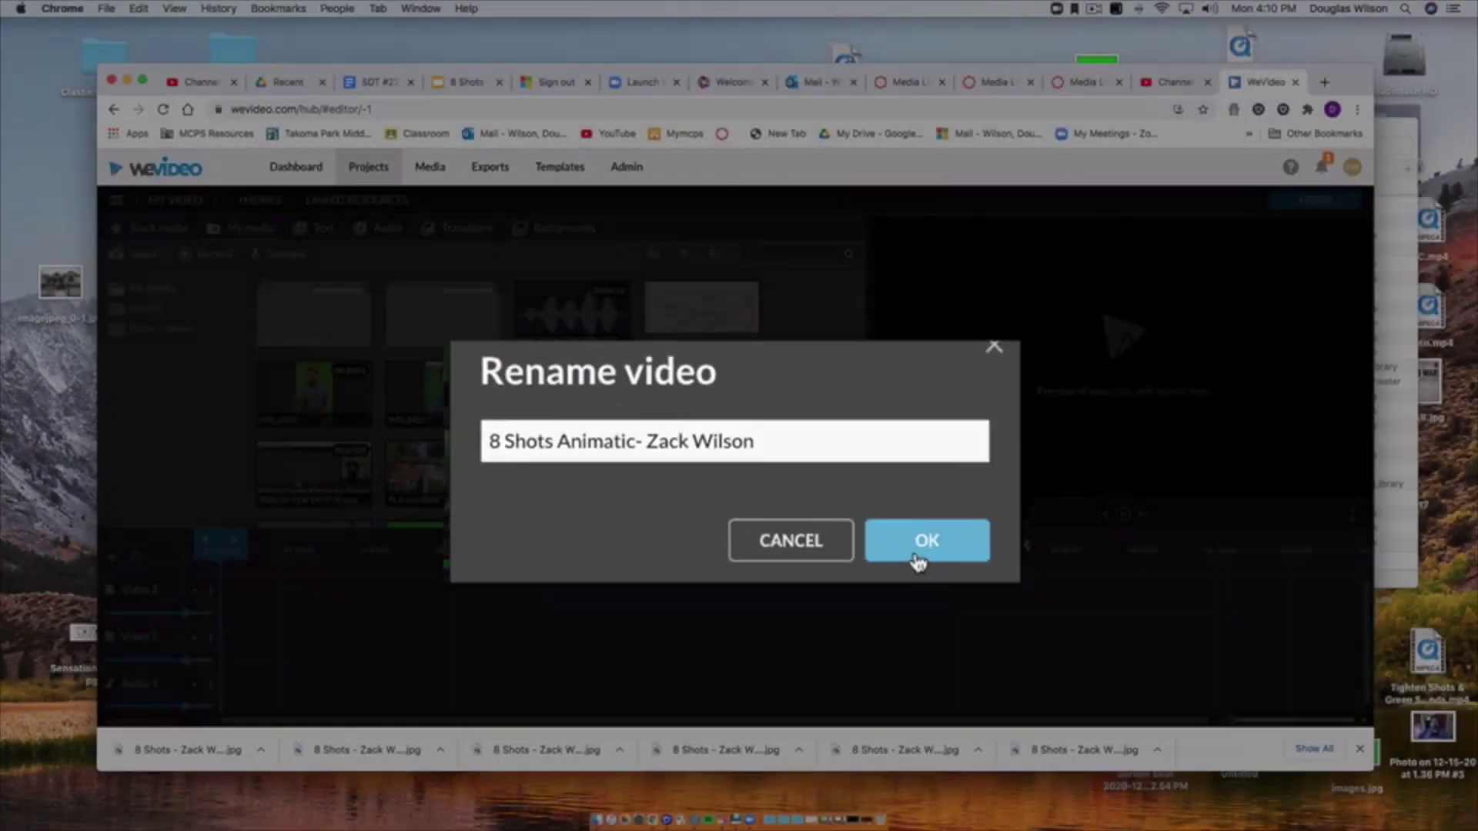
{"action": "left_click", "coordinate": [919, 563]}
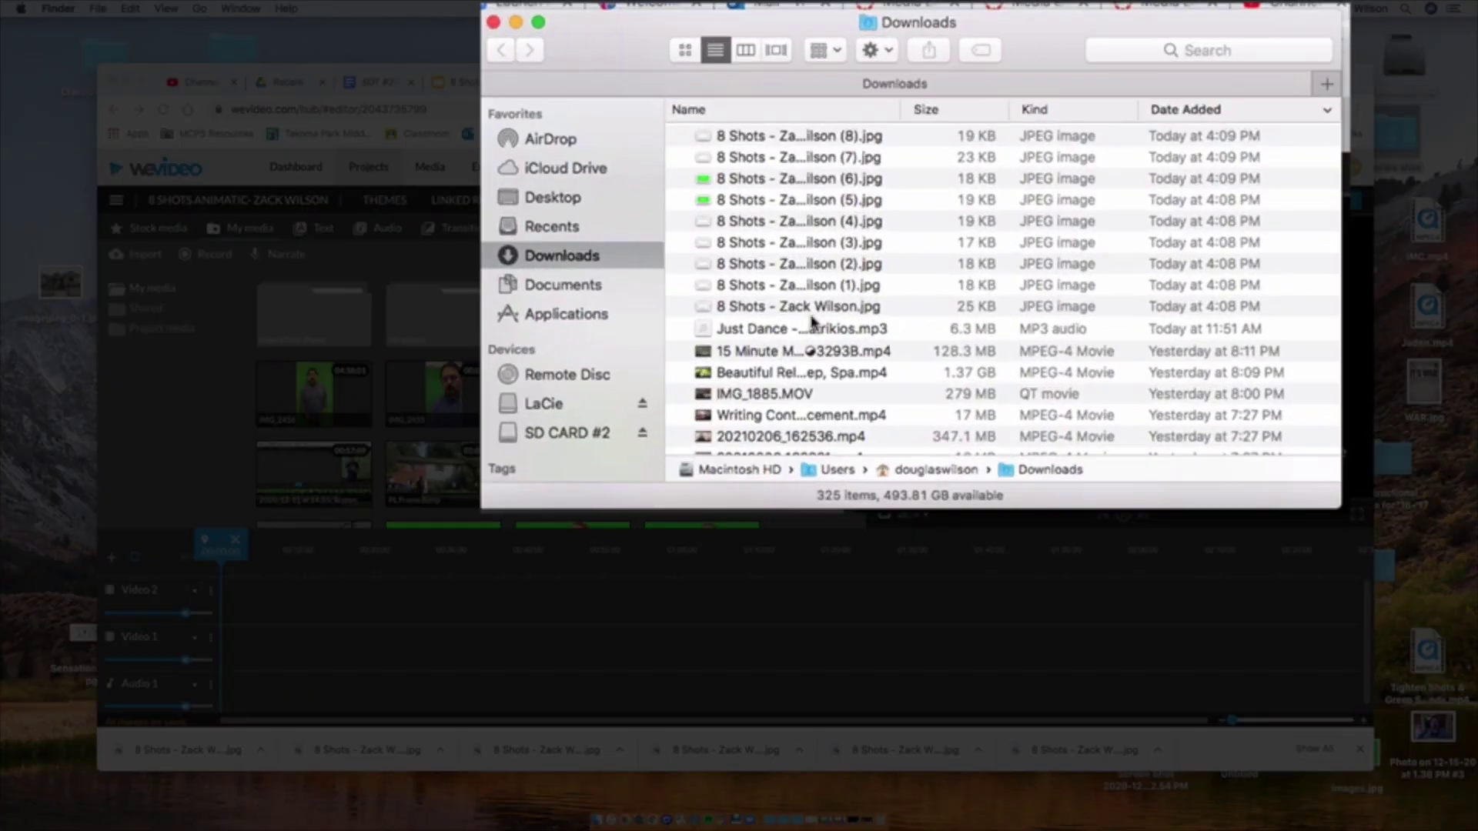
Select all nine 8 Shots JPEGs in Downloads and drag them into WeVideo's media.
{"action": "left_click", "coordinate": [812, 308]}
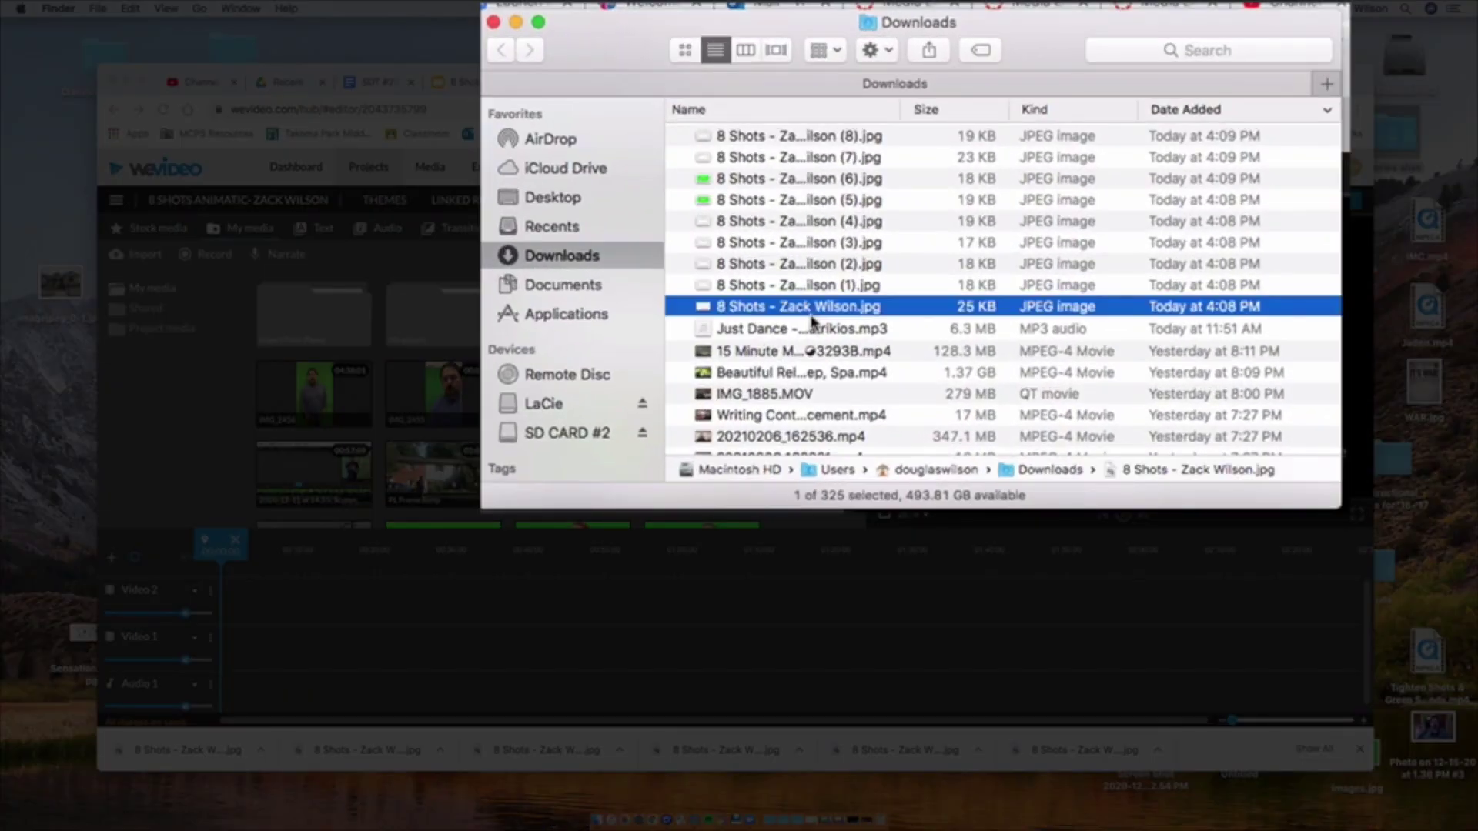
{"action": "left_click", "coordinate": [774, 145], "text": "shift"}
{"action": "left_click_drag", "start_coordinate": [774, 145], "coordinate": [872, 572]}
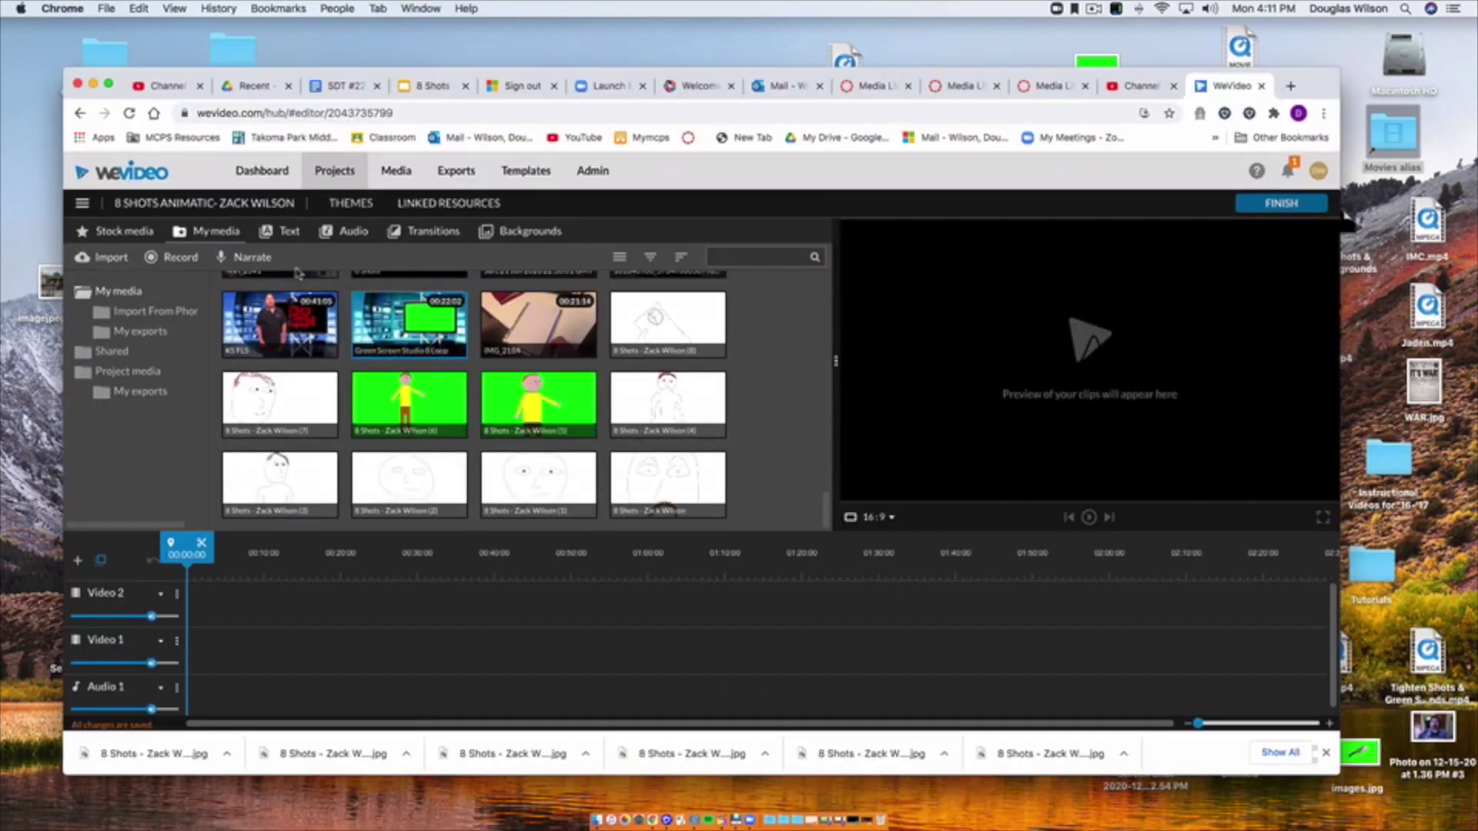
Place a Badda Boom title on Video 2 and change its text to '8 Shots Video'.
{"action": "left_click", "coordinate": [283, 236]}
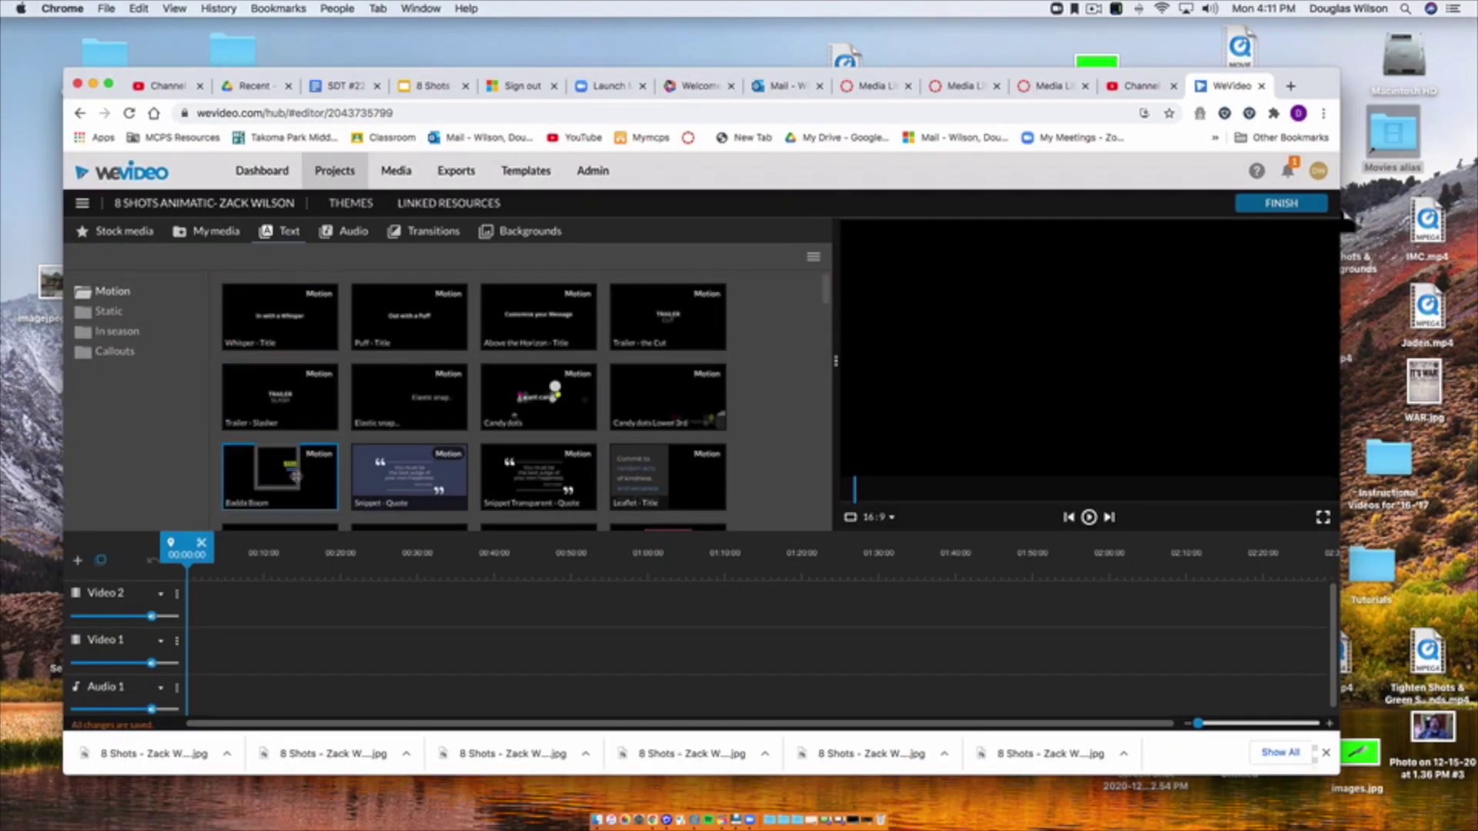
{"action": "left_click_drag", "start_coordinate": [279, 471], "coordinate": [201, 599]}
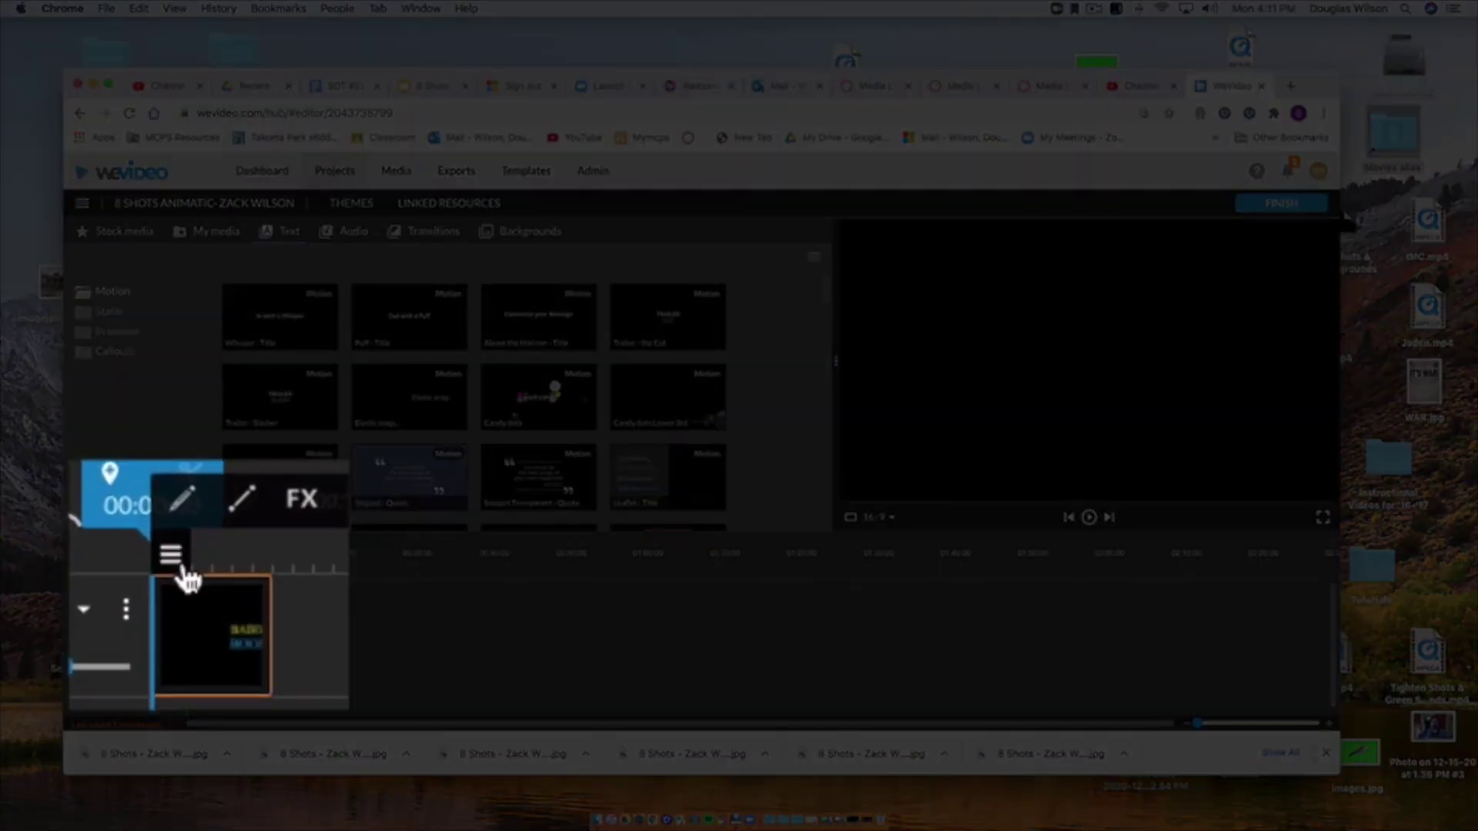
{"action": "left_click", "coordinate": [180, 512]}
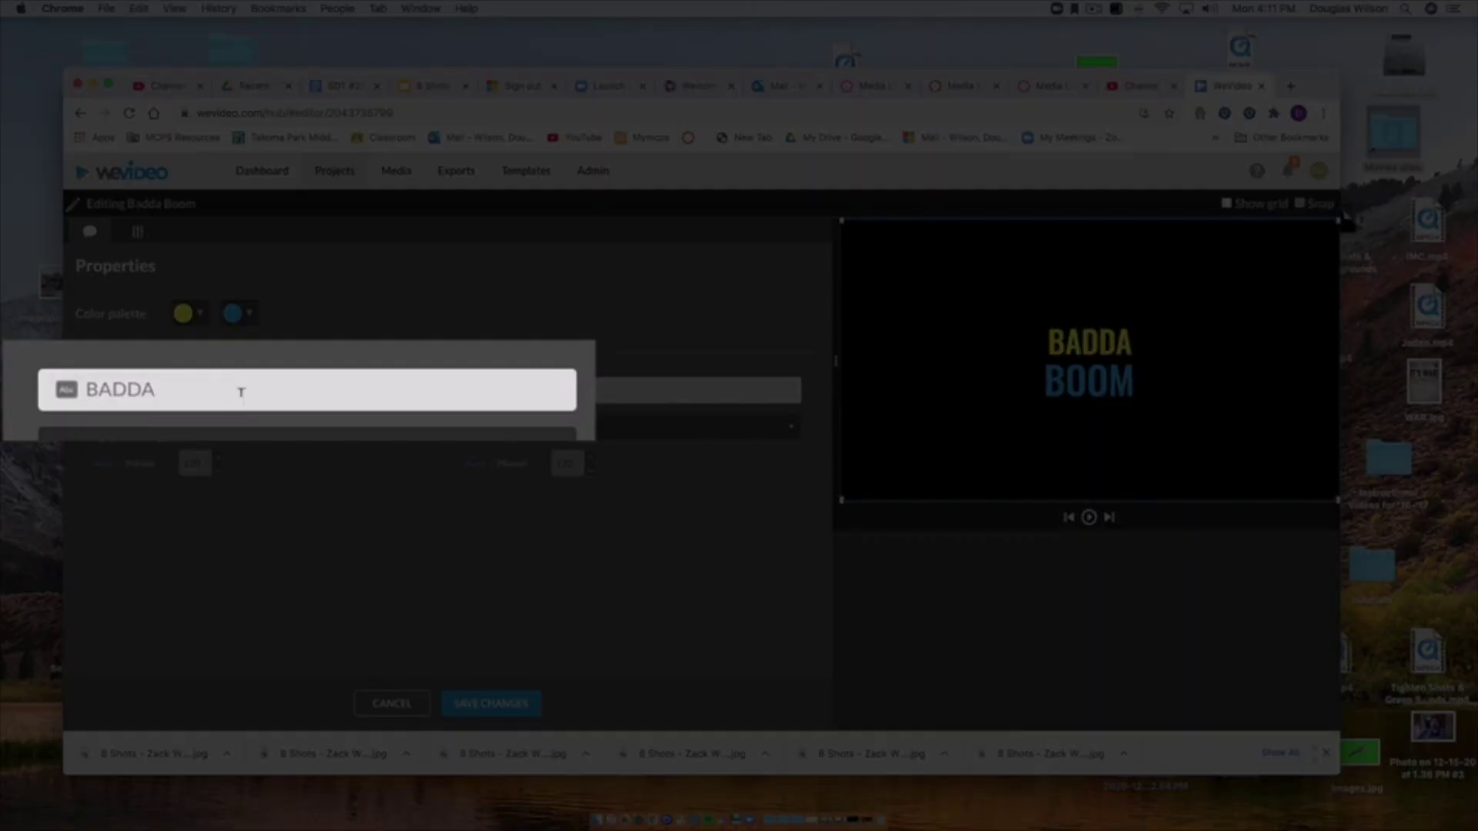
{"action": "left_click", "coordinate": [221, 391]}
{"action": "type", "text": "8 Shots "}
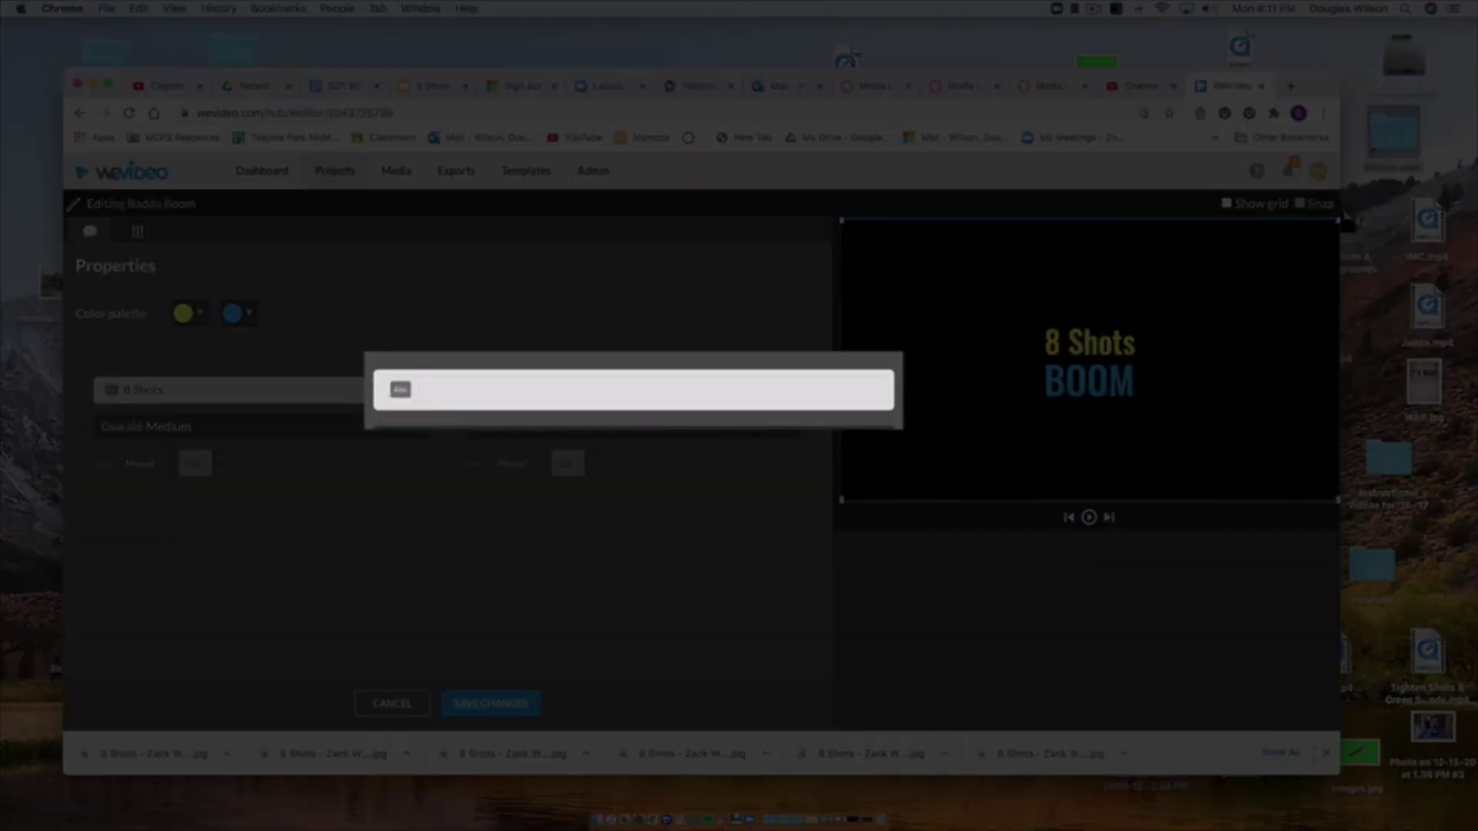
{"action": "type", "text": "Video"}
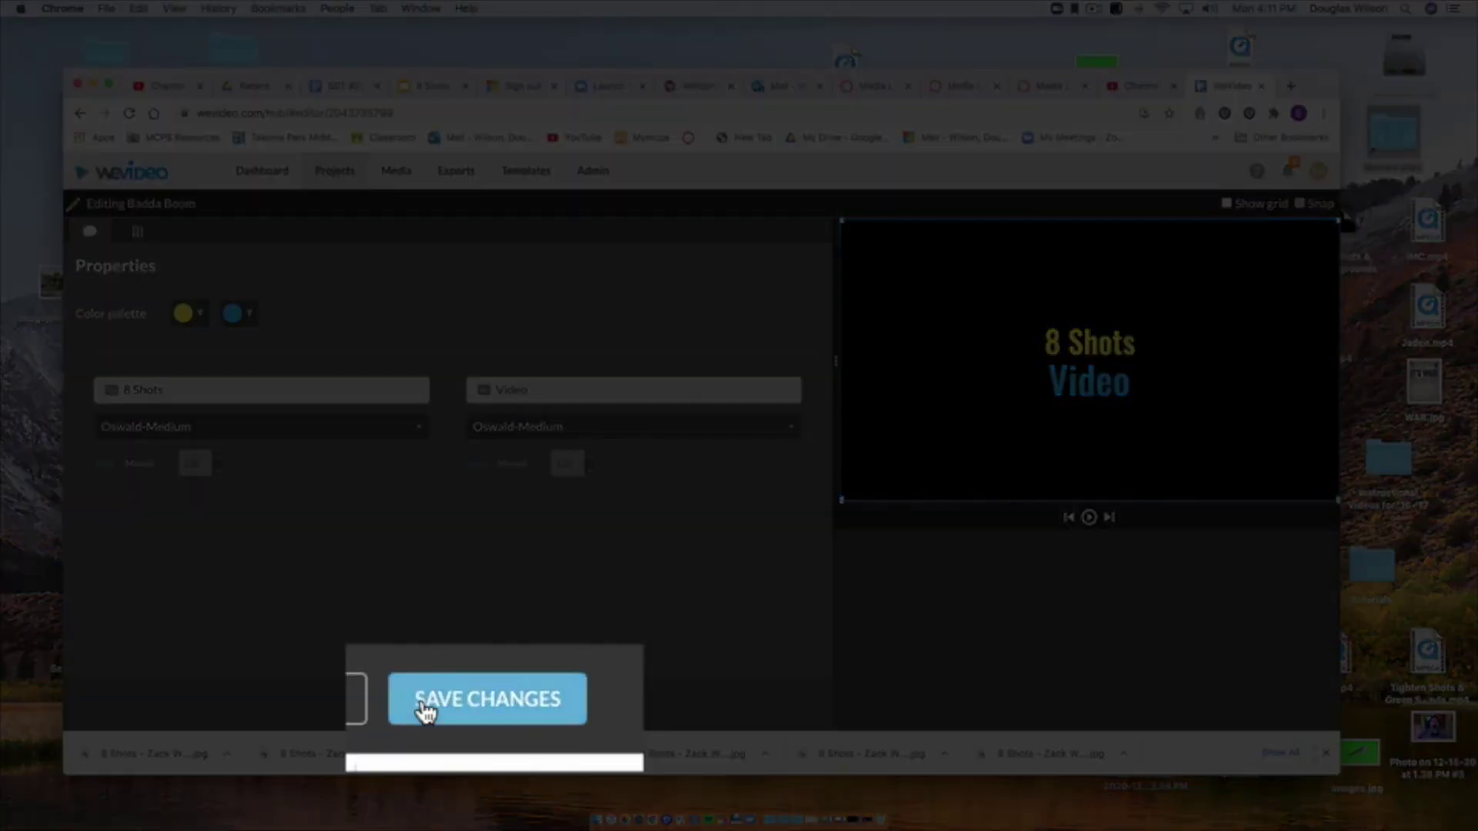
{"action": "left_click", "coordinate": [455, 704]}
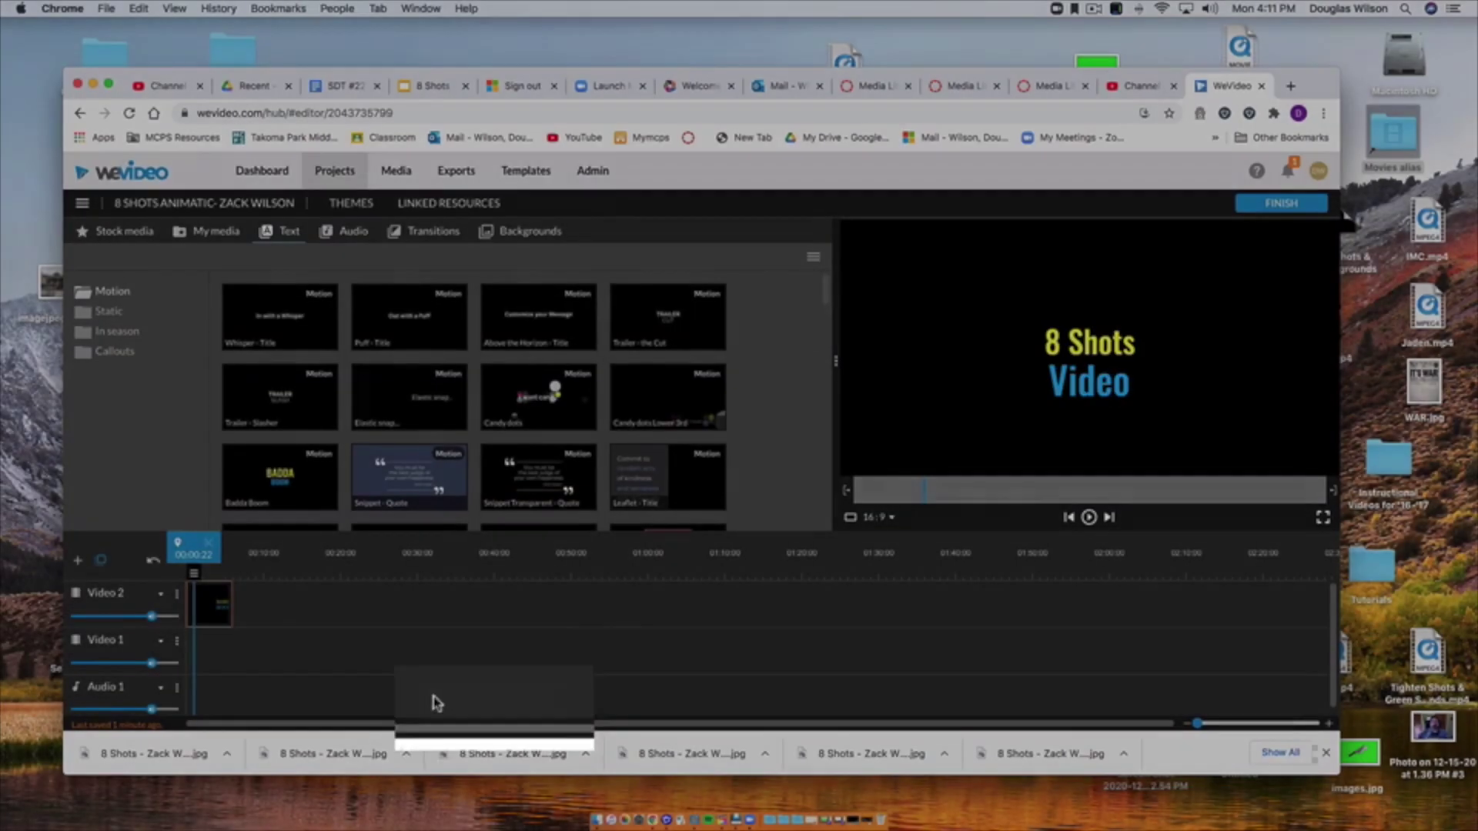
Play the new title clip from the start of the timeline to preview it.
{"action": "left_click", "coordinate": [188, 571]}
{"action": "key", "text": "space"}
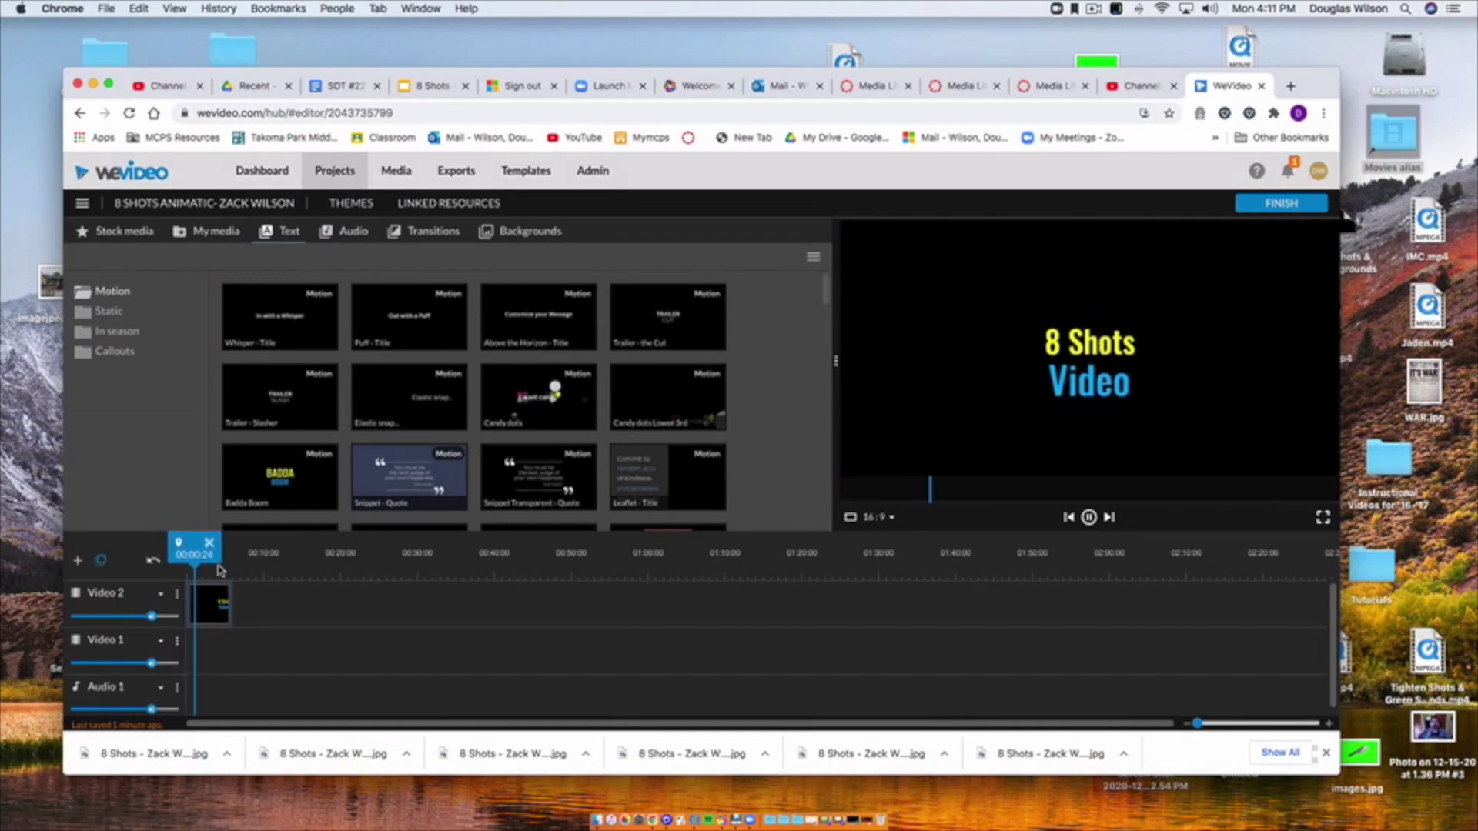
{"action": "key", "text": "space"}
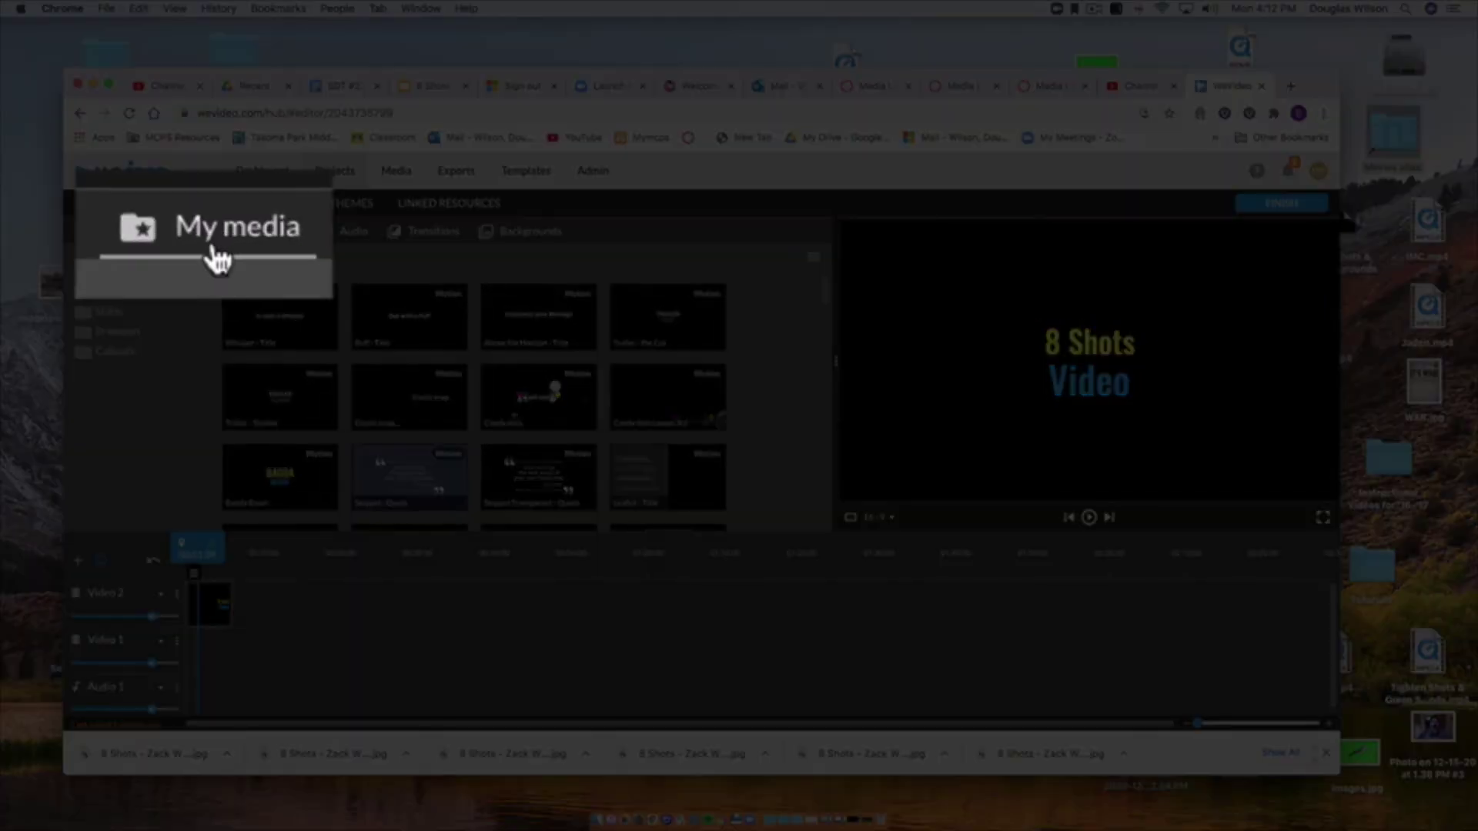
Drag the eight storyboard drawings from My media onto the timeline with Ken Burns animation off.
{"action": "left_click", "coordinate": [208, 231]}
{"action": "scroll", "coordinate": [377, 398], "scroll_direction": "down", "scroll_amount": 5}
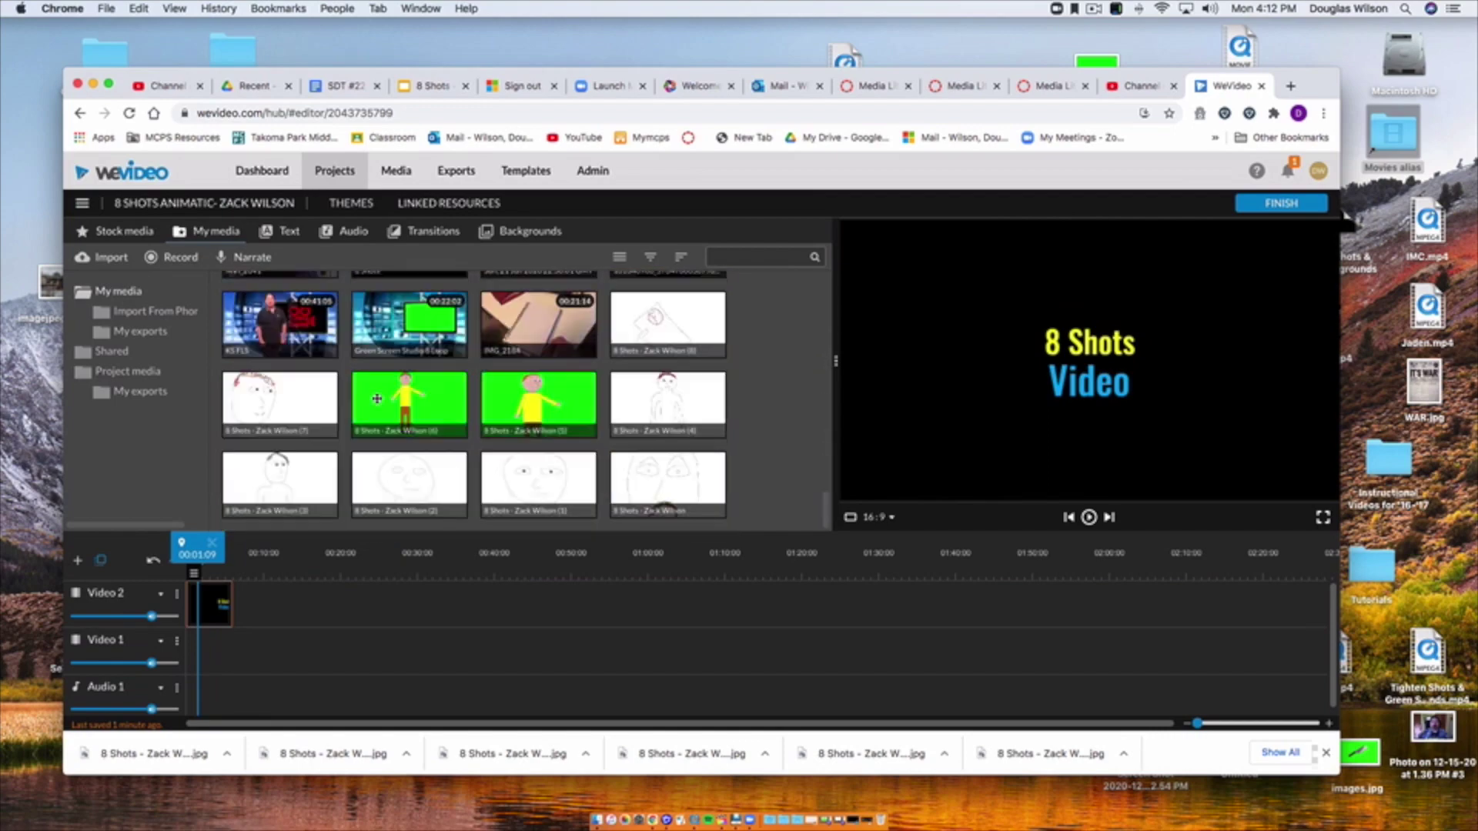
{"action": "left_click_drag", "start_coordinate": [756, 504], "coordinate": [314, 600]}
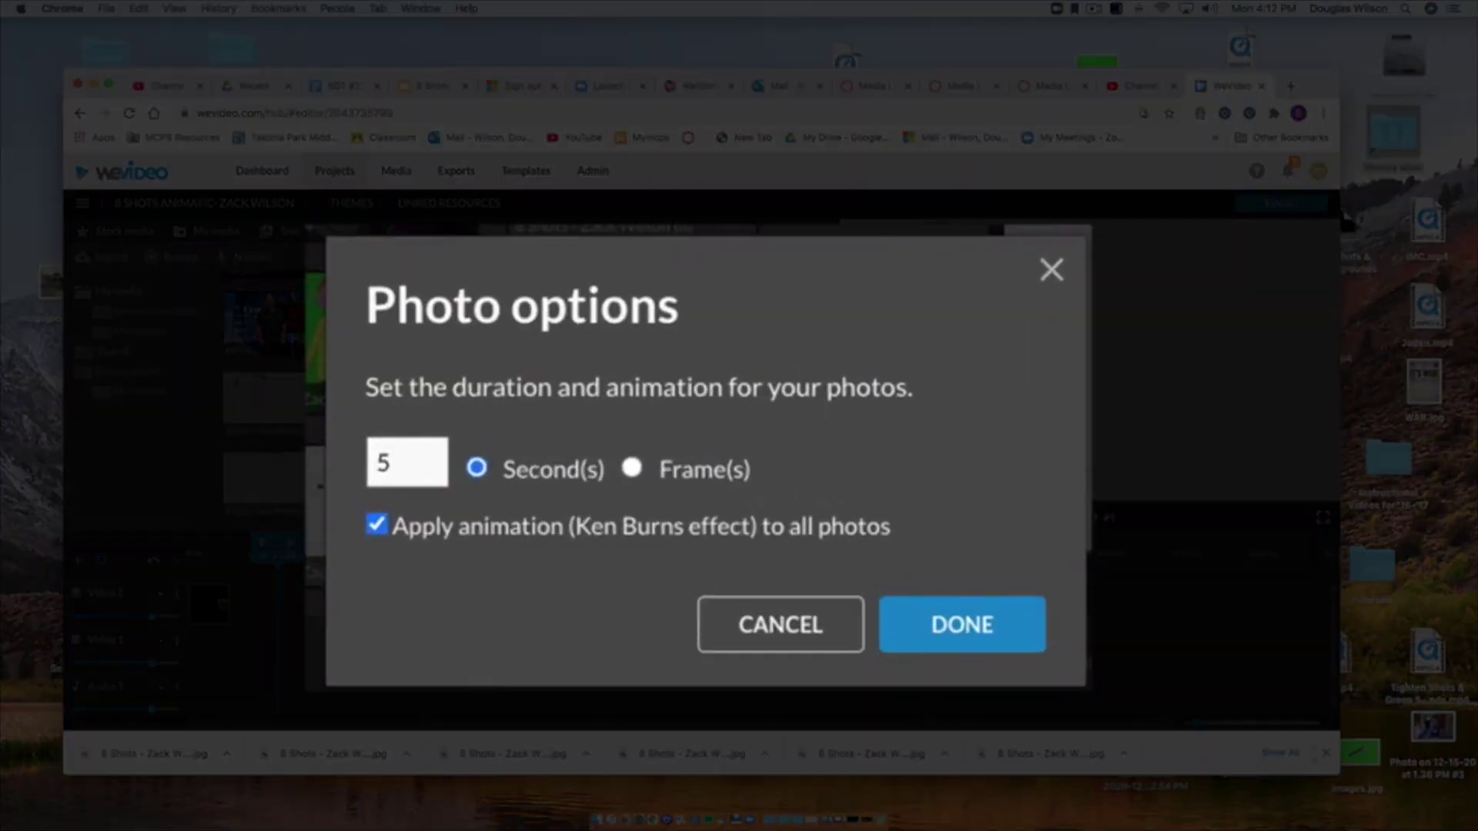
{"action": "left_click", "coordinate": [909, 650]}
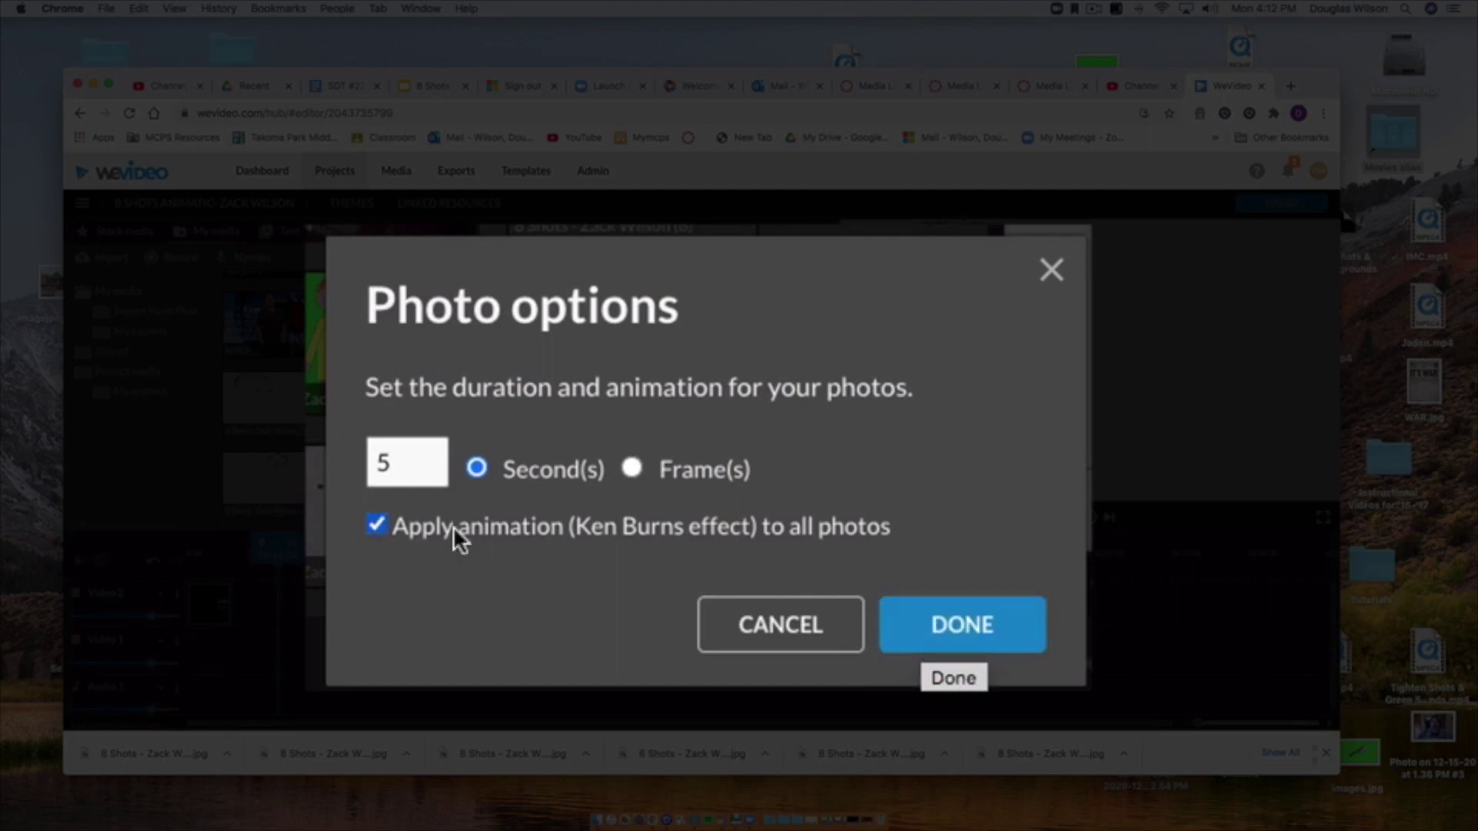
{"action": "left_click", "coordinate": [385, 527]}
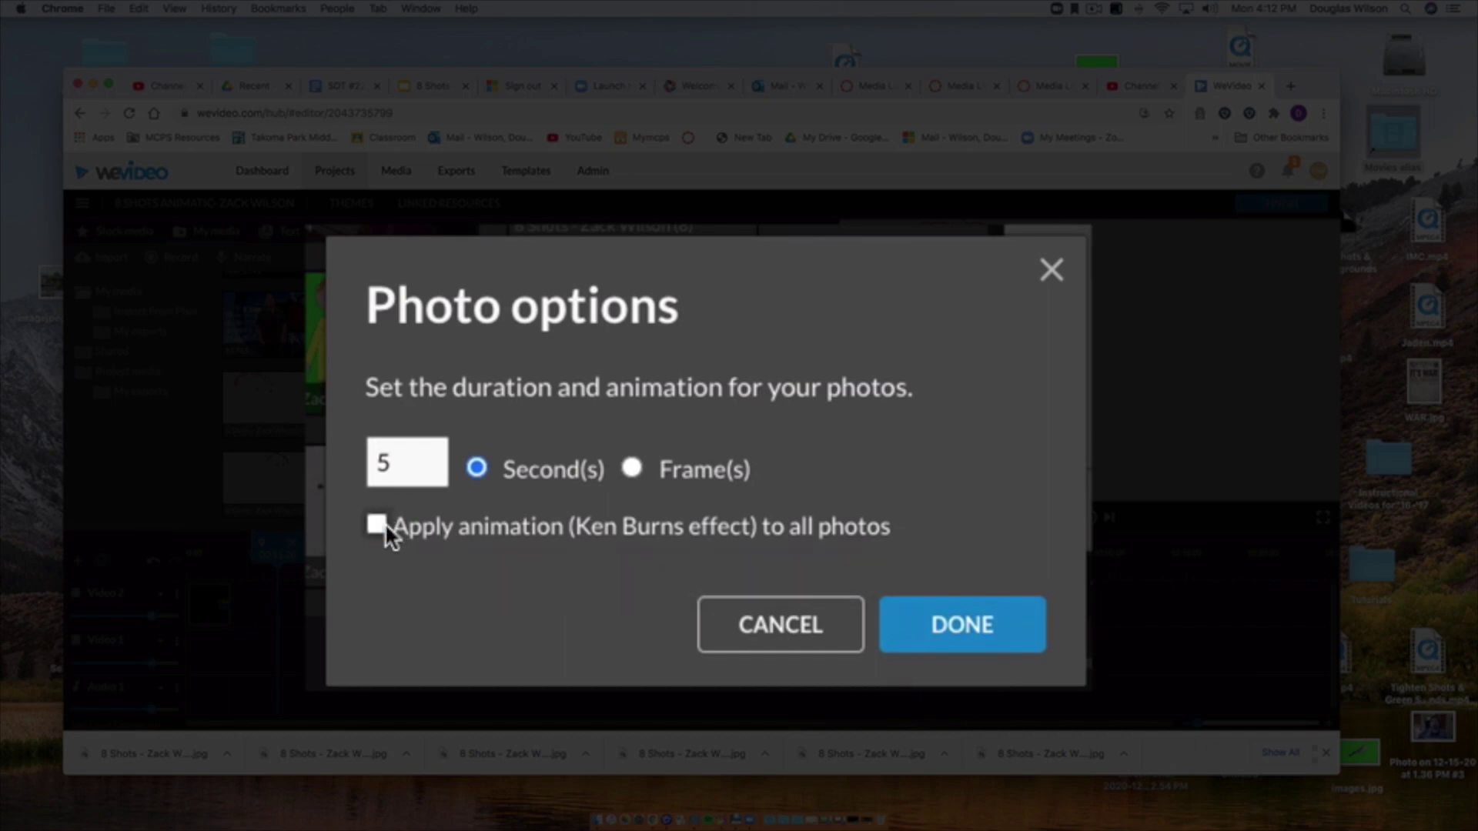
{"action": "left_click", "coordinate": [961, 628]}
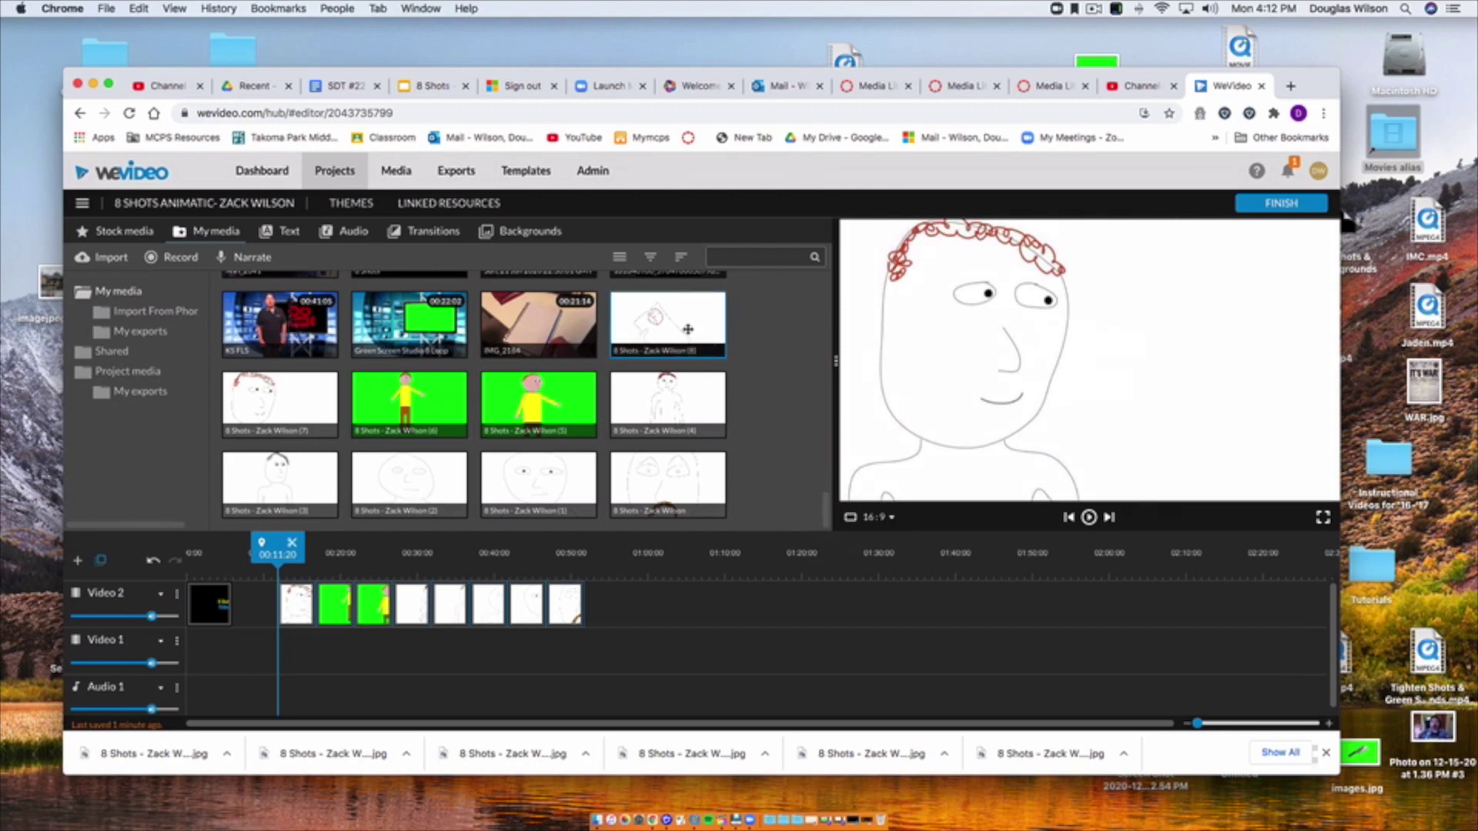
Move drawings (1), (7), (2), (3), (4) and both green-screen clips down onto Video 1.
{"action": "left_click_drag", "start_coordinate": [687, 329], "coordinate": [739, 604]}
{"action": "left_click_drag", "start_coordinate": [566, 605], "coordinate": [535, 651]}
{"action": "left_click_drag", "start_coordinate": [491, 606], "coordinate": [338, 650]}
{"action": "left_click_drag", "start_coordinate": [452, 607], "coordinate": [375, 650]}
{"action": "left_click_drag", "start_coordinate": [336, 602], "coordinate": [415, 649]}
{"action": "left_click", "coordinate": [492, 655]}
{"action": "left_click_drag", "start_coordinate": [373, 605], "coordinate": [446, 642]}
{"action": "left_click_drag", "start_coordinate": [416, 605], "coordinate": [483, 652]}
{"action": "left_click", "coordinate": [371, 574]}
{"action": "left_click", "coordinate": [413, 653]}
{"action": "left_click", "coordinate": [538, 660], "text": "shift"}
{"action": "left_click", "coordinate": [544, 654]}
{"action": "left_click", "coordinate": [499, 655], "text": "shift"}
Slide the Video 1 clips and the last upper-track drawing left to close the gaps.
{"action": "left_click", "coordinate": [601, 613]}
{"action": "left_click_drag", "start_coordinate": [574, 652], "coordinate": [523, 651]}
{"action": "left_click_drag", "start_coordinate": [739, 606], "coordinate": [551, 604]}
{"action": "left_click_drag", "start_coordinate": [544, 554], "coordinate": [224, 555]}
{"action": "left_click_drag", "start_coordinate": [256, 602], "coordinate": [248, 601]}
{"action": "left_click_drag", "start_coordinate": [608, 672], "coordinate": [292, 648]}
{"action": "left_click_drag", "start_coordinate": [572, 606], "coordinate": [566, 607]}
{"action": "left_click", "coordinate": [246, 609]}
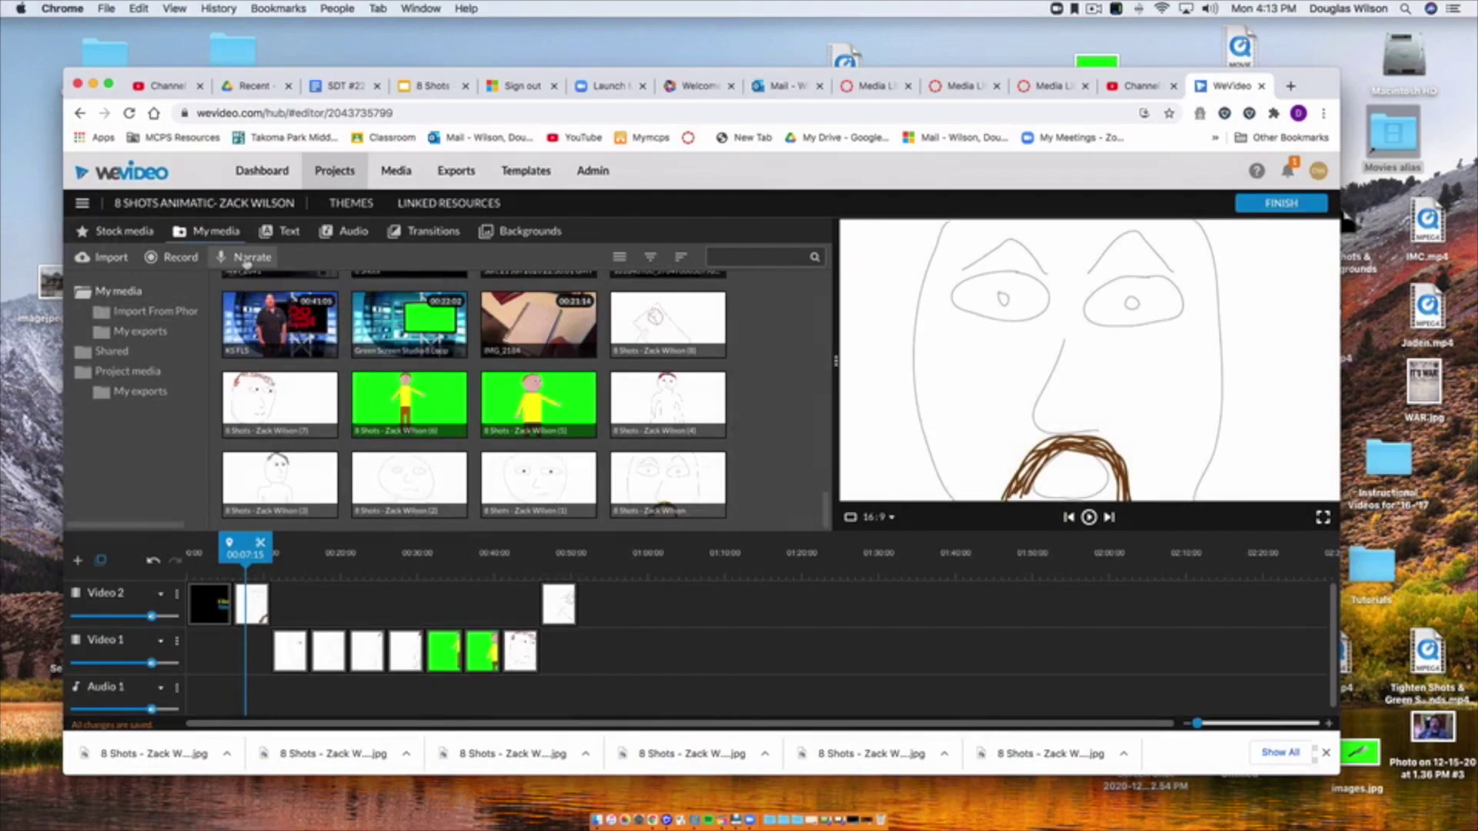
Record a 57-second narration while reading the assignment page, and save it to the project.
{"action": "left_click", "coordinate": [245, 260]}
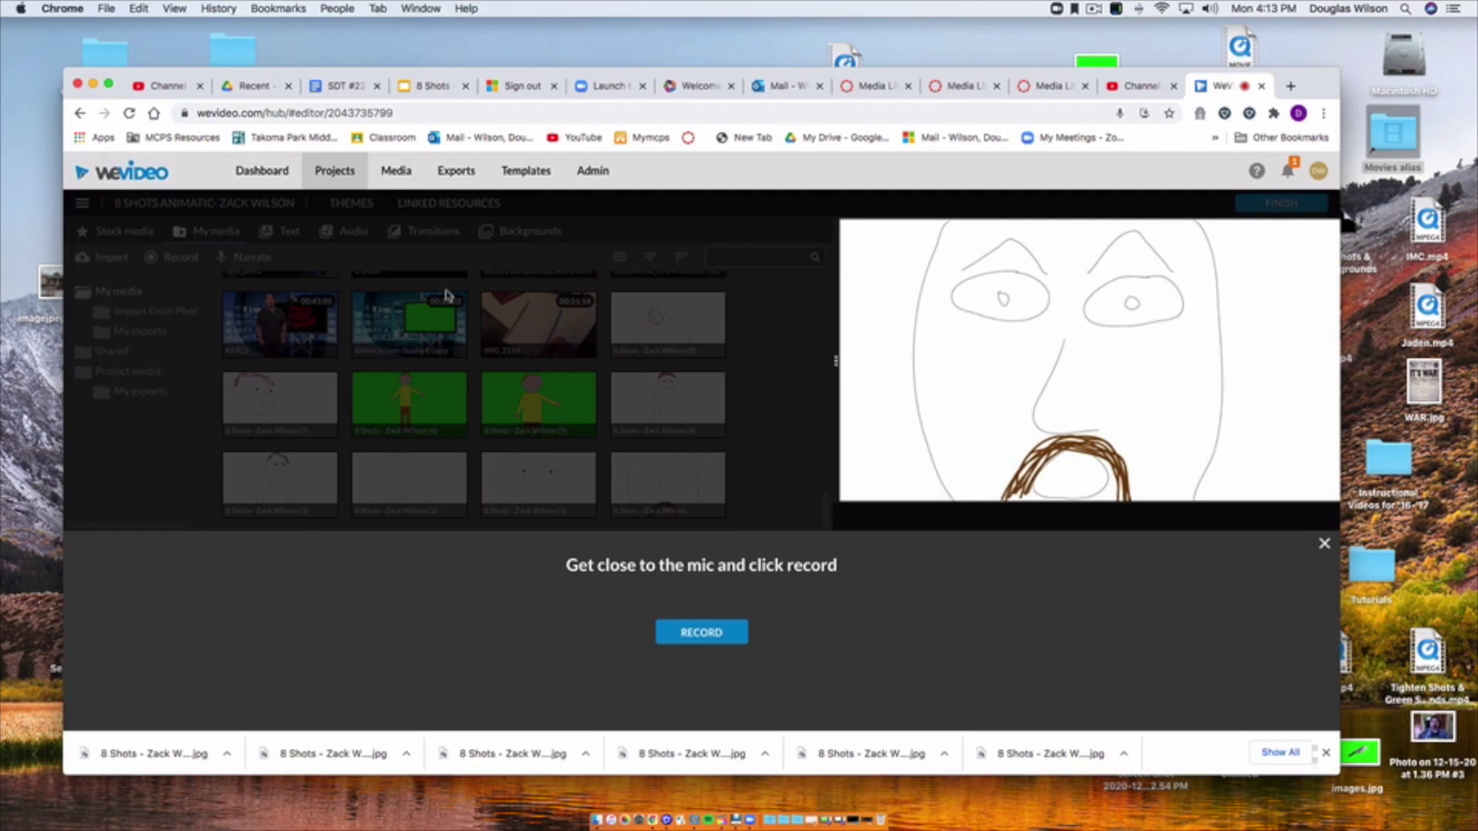
{"action": "left_click", "coordinate": [877, 85]}
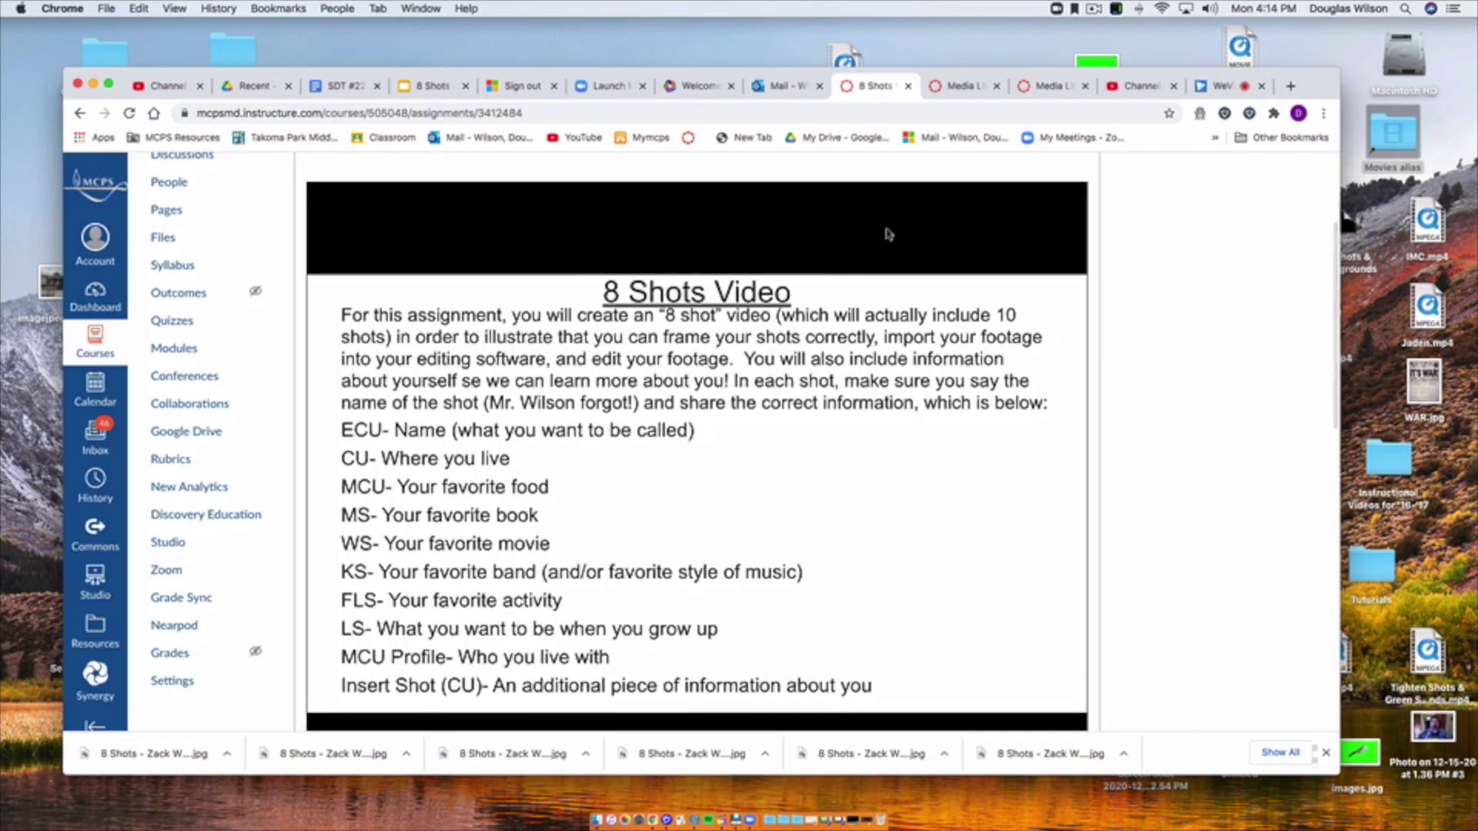
{"action": "left_click", "coordinate": [1224, 85]}
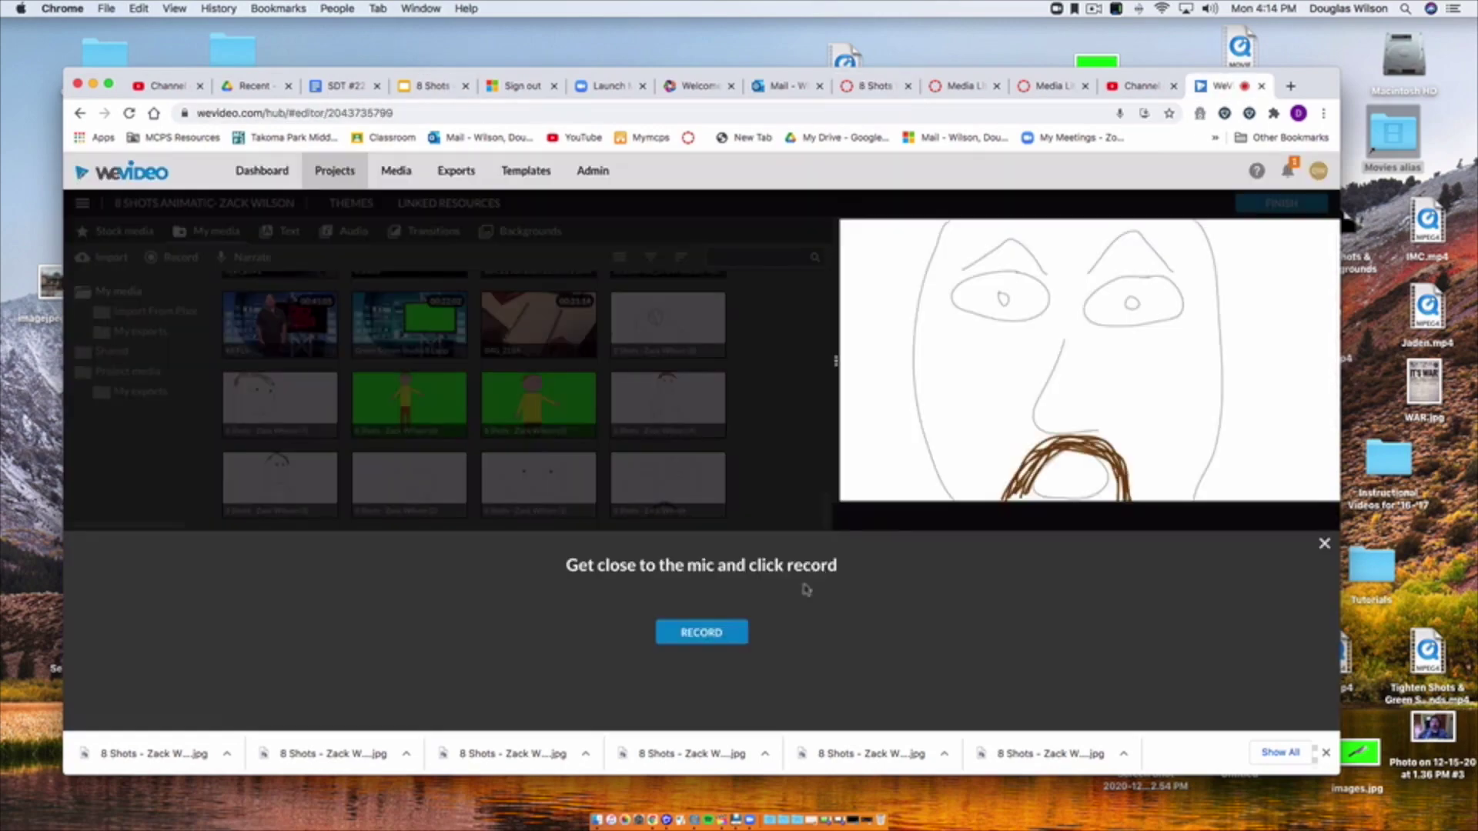
{"action": "left_click", "coordinate": [697, 630]}
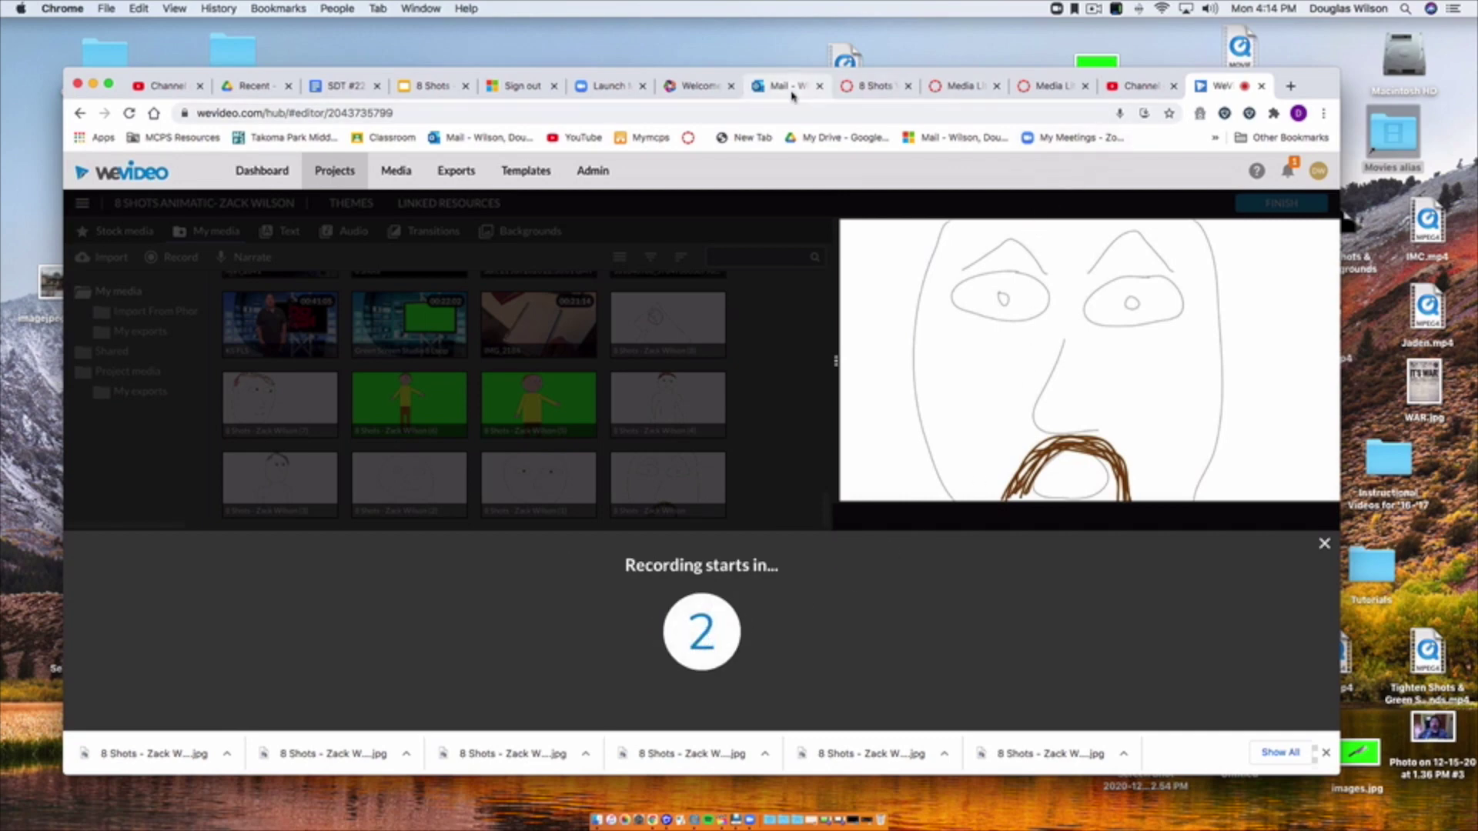
{"action": "left_click", "coordinate": [870, 86]}
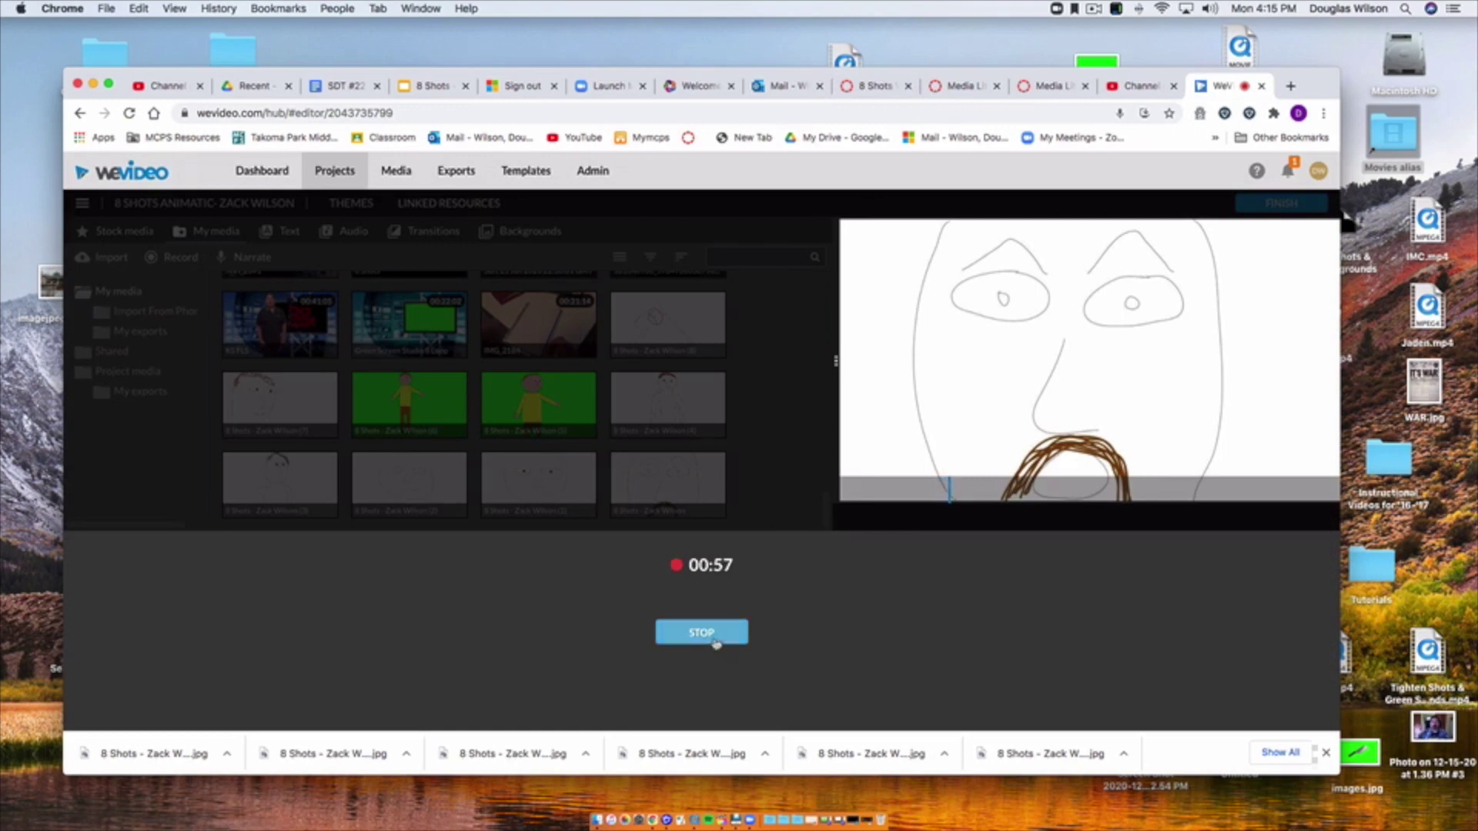
{"action": "left_click", "coordinate": [716, 634]}
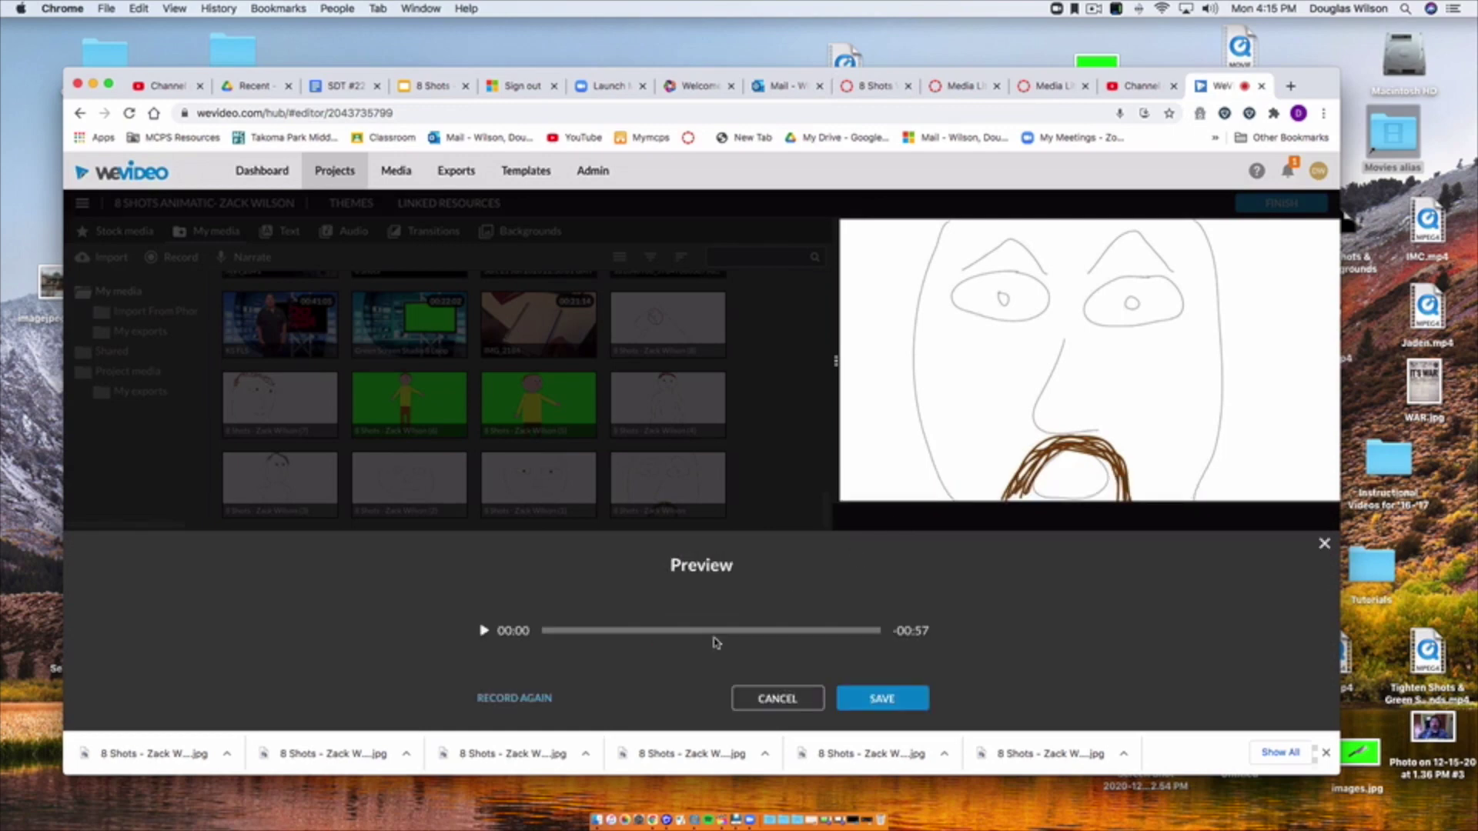
{"action": "left_click", "coordinate": [875, 702]}
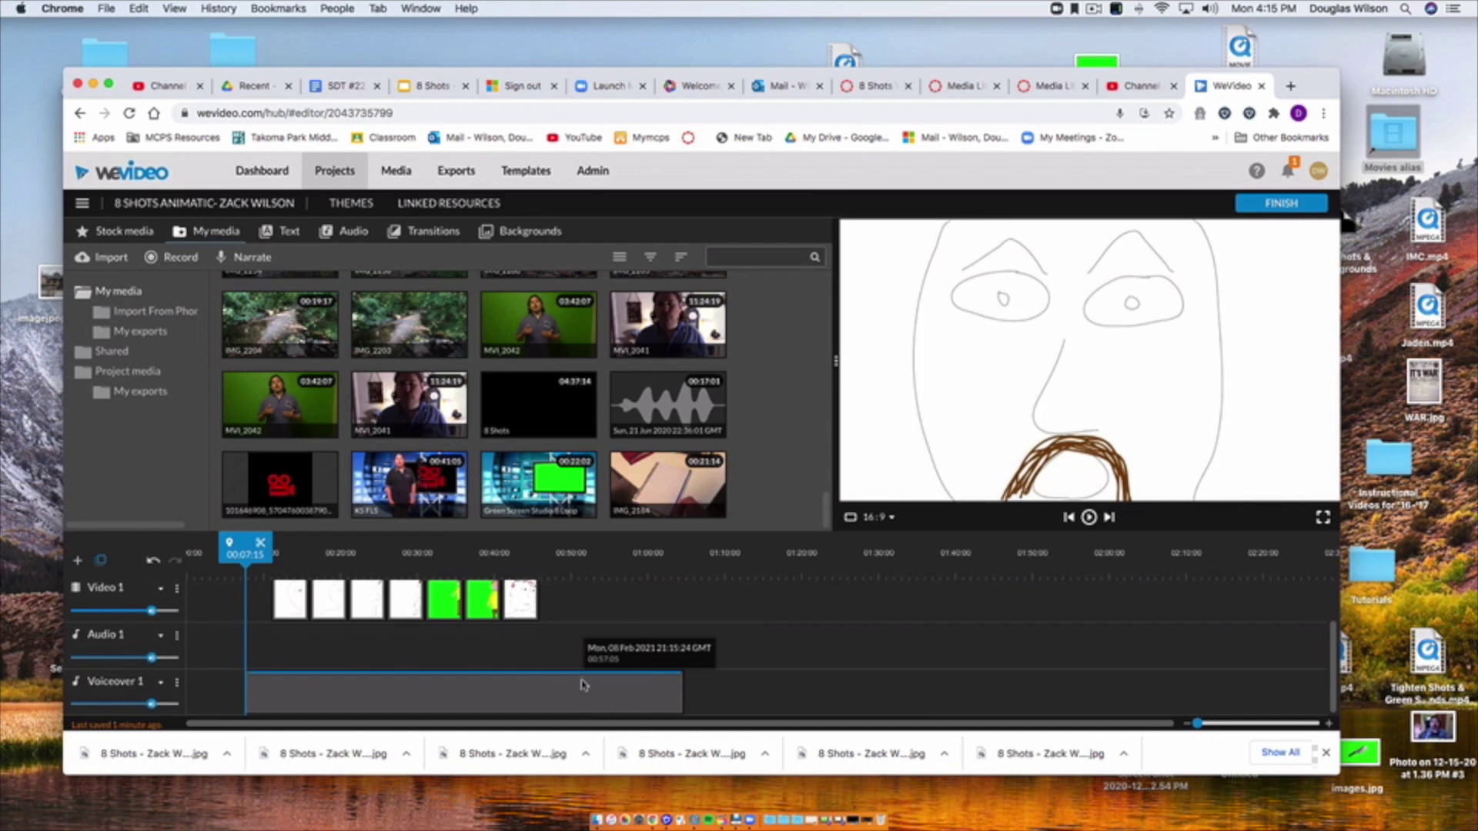
Trim the silent start off the voiceover and play it back from its new start.
{"action": "key", "text": "space"}
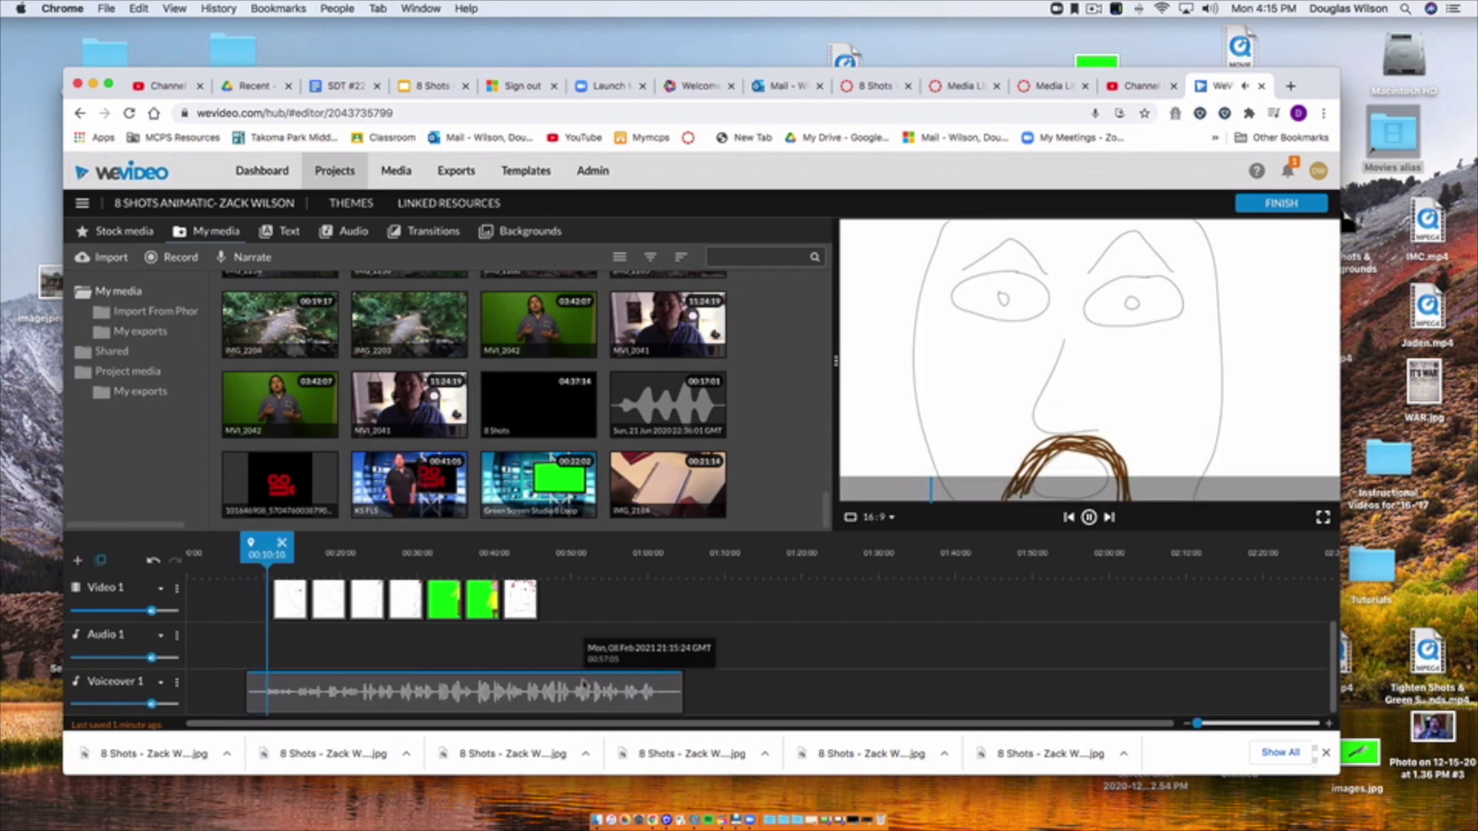
{"action": "key", "text": "space"}
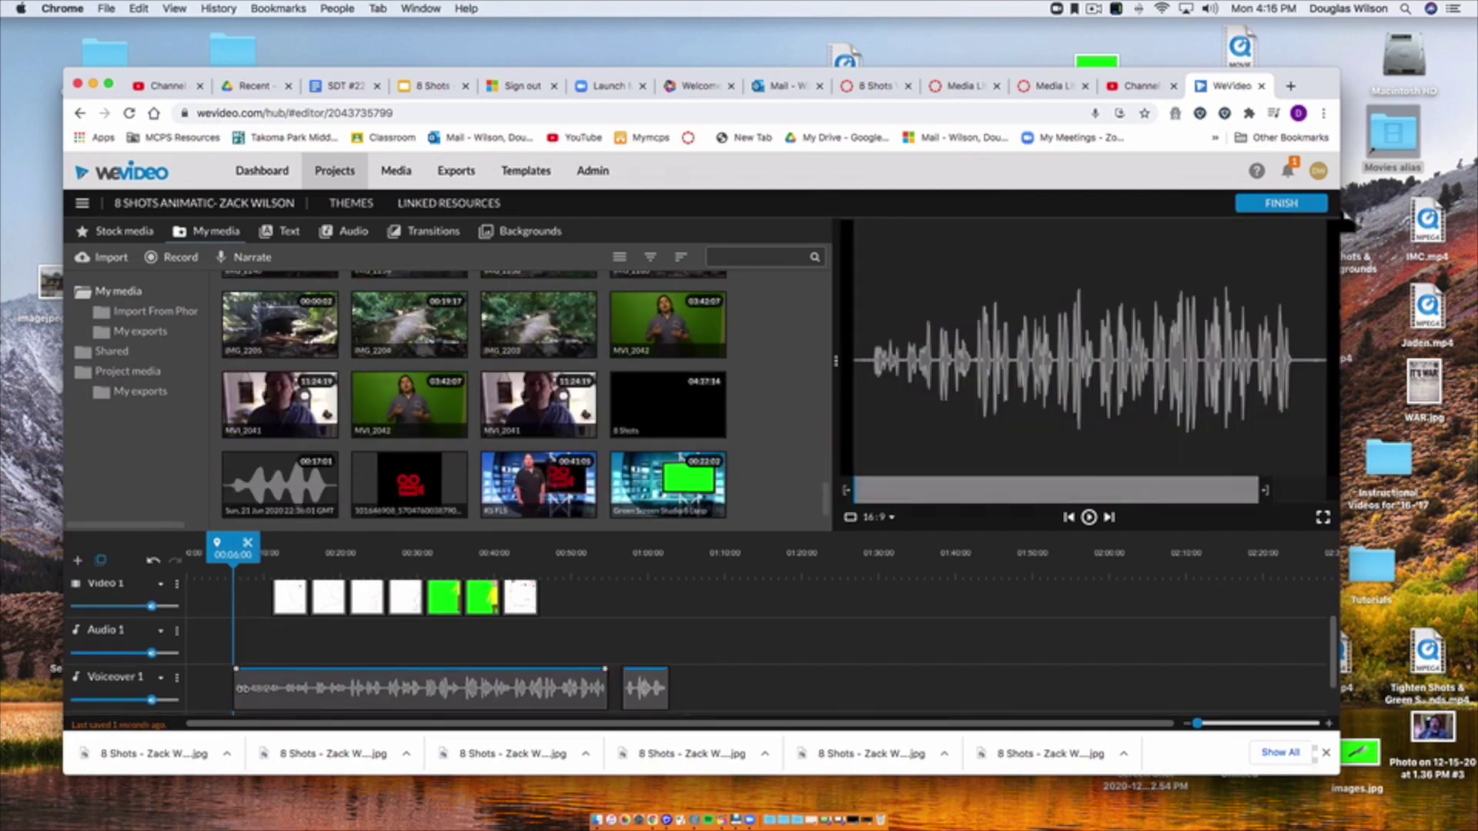
{"action": "left_click_drag", "start_coordinate": [234, 690], "coordinate": [250, 702]}
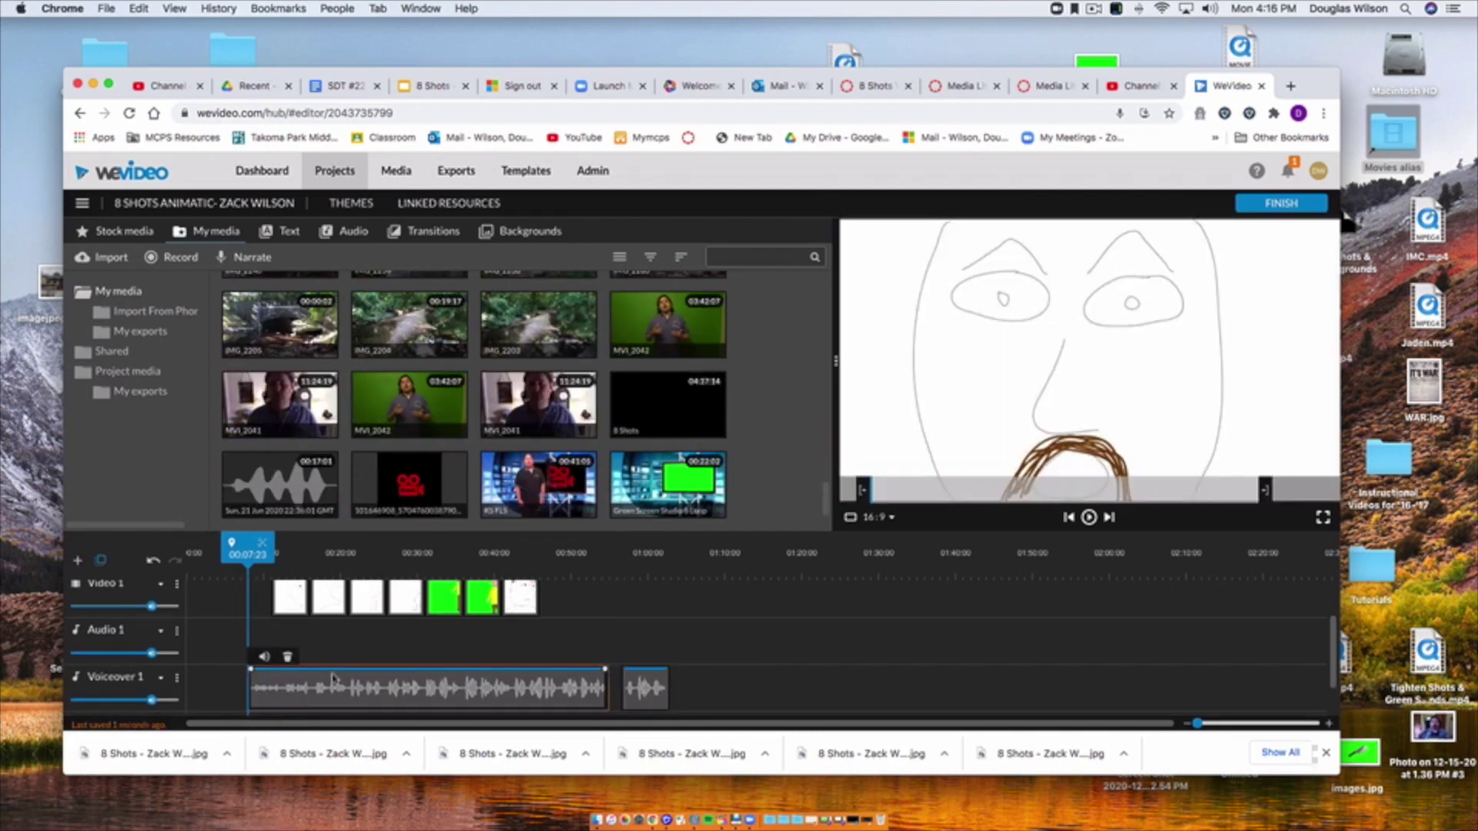
{"action": "left_click_drag", "start_coordinate": [334, 681], "coordinate": [321, 681]}
{"action": "scroll", "coordinate": [323, 680], "scroll_direction": "up", "scroll_amount": 3}
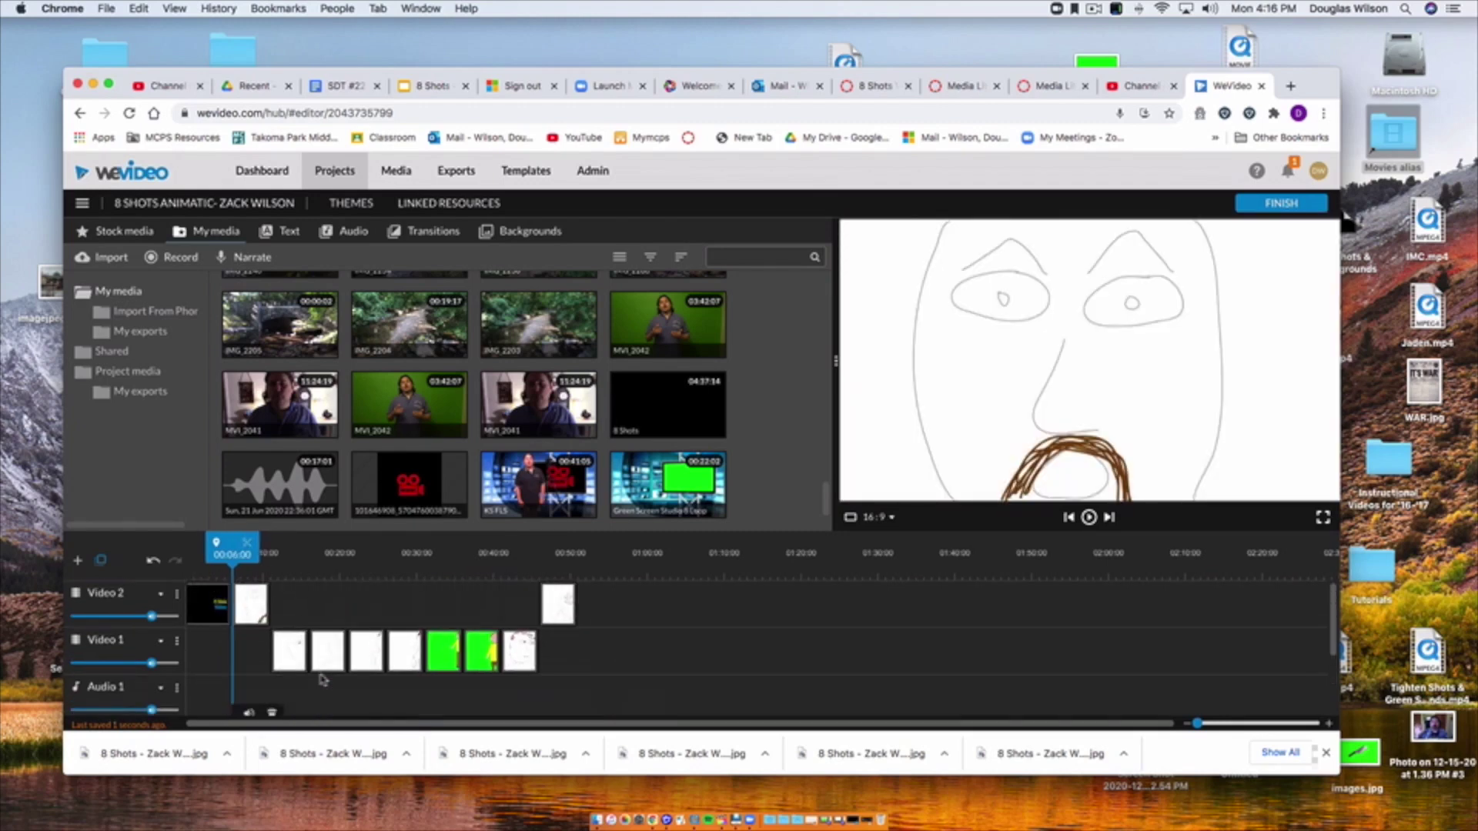
{"action": "key", "text": "space"}
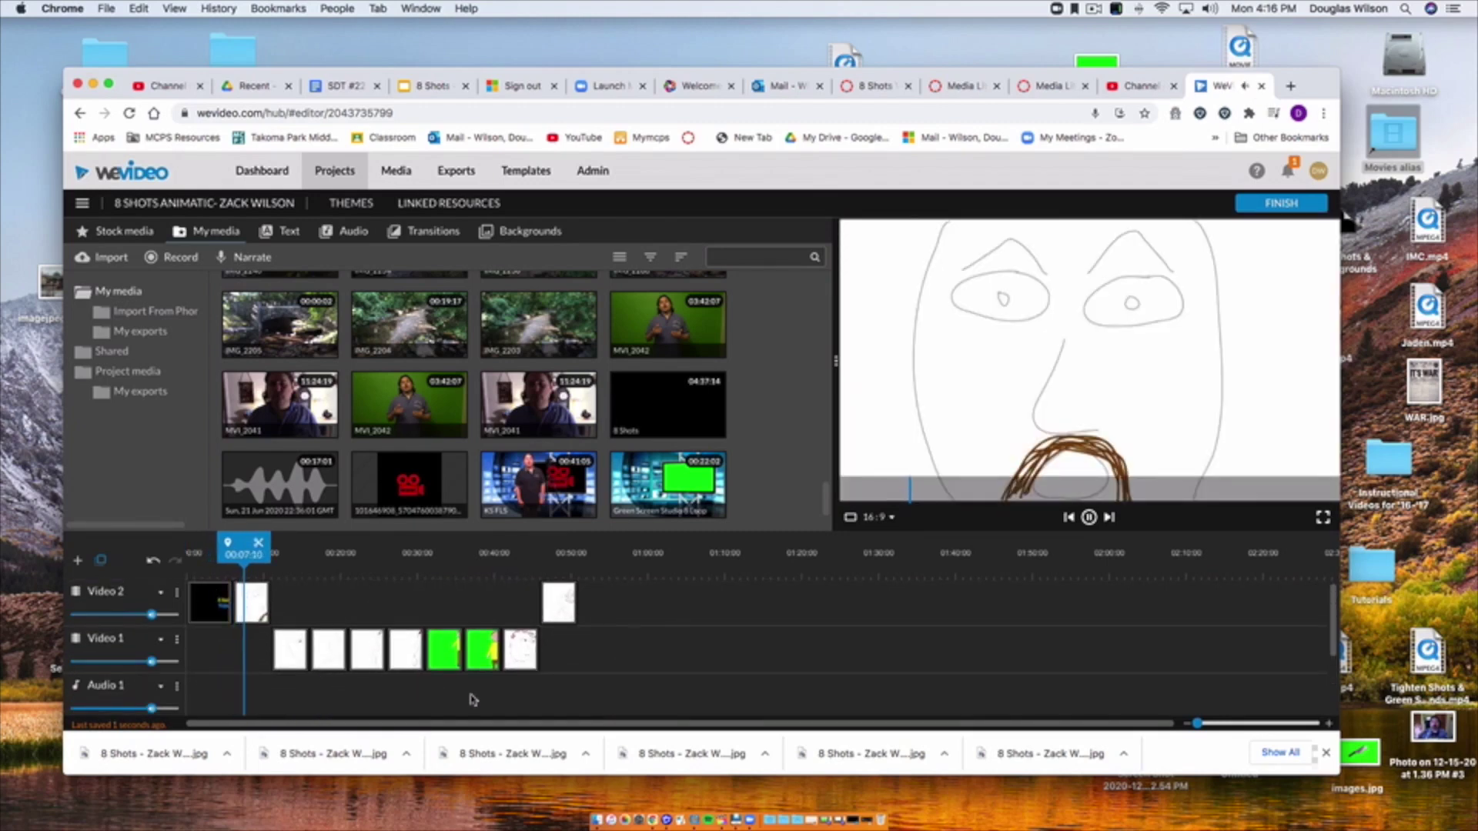
{"action": "scroll", "coordinate": [472, 700], "scroll_direction": "down", "scroll_amount": 1}
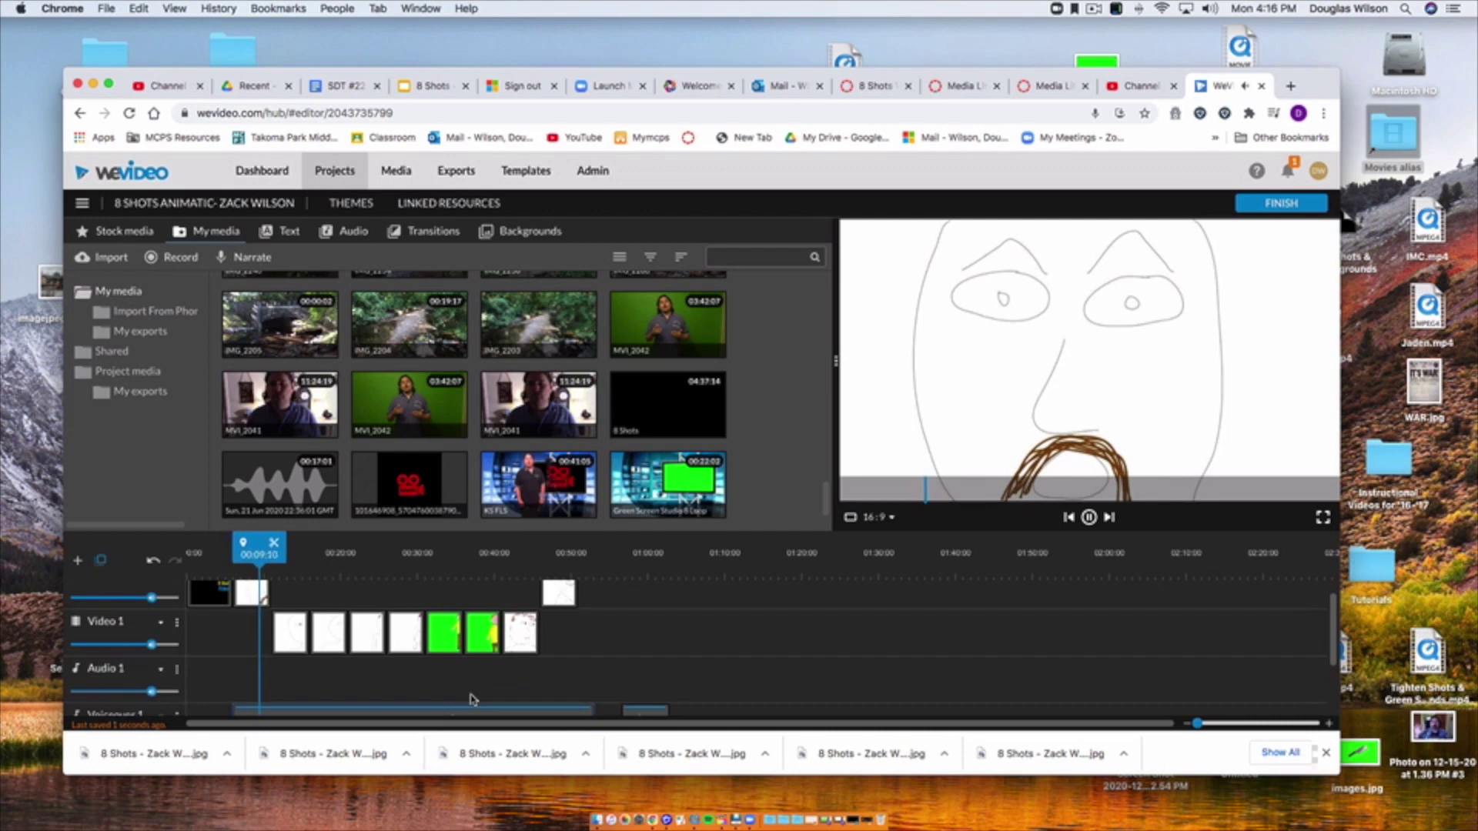
Replay around 00:09 to check timing, then select the upper-track drawing at 00:08:24.
{"action": "left_click", "coordinate": [473, 700]}
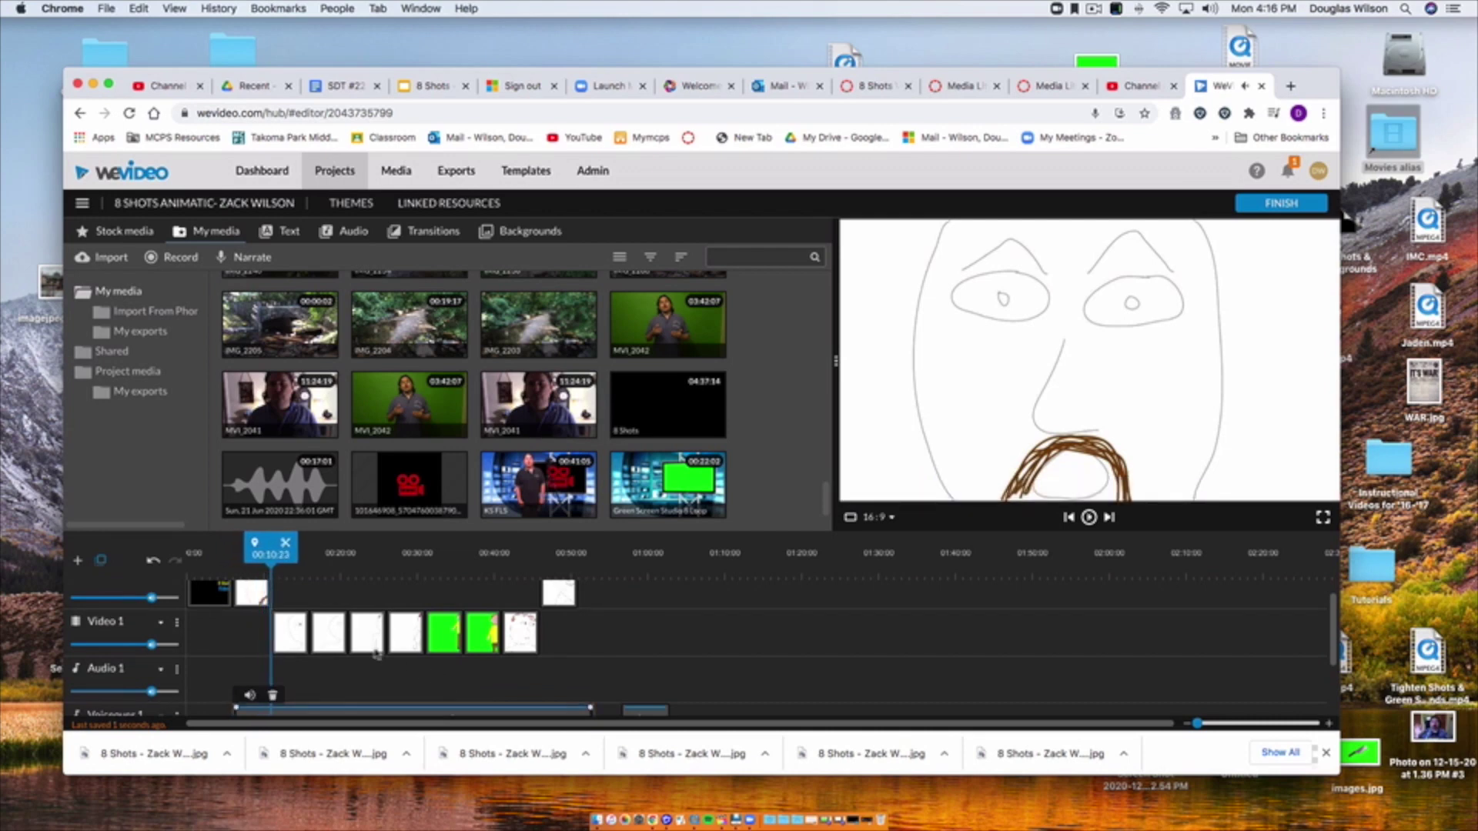
{"action": "left_click_drag", "start_coordinate": [271, 567], "coordinate": [258, 568]}
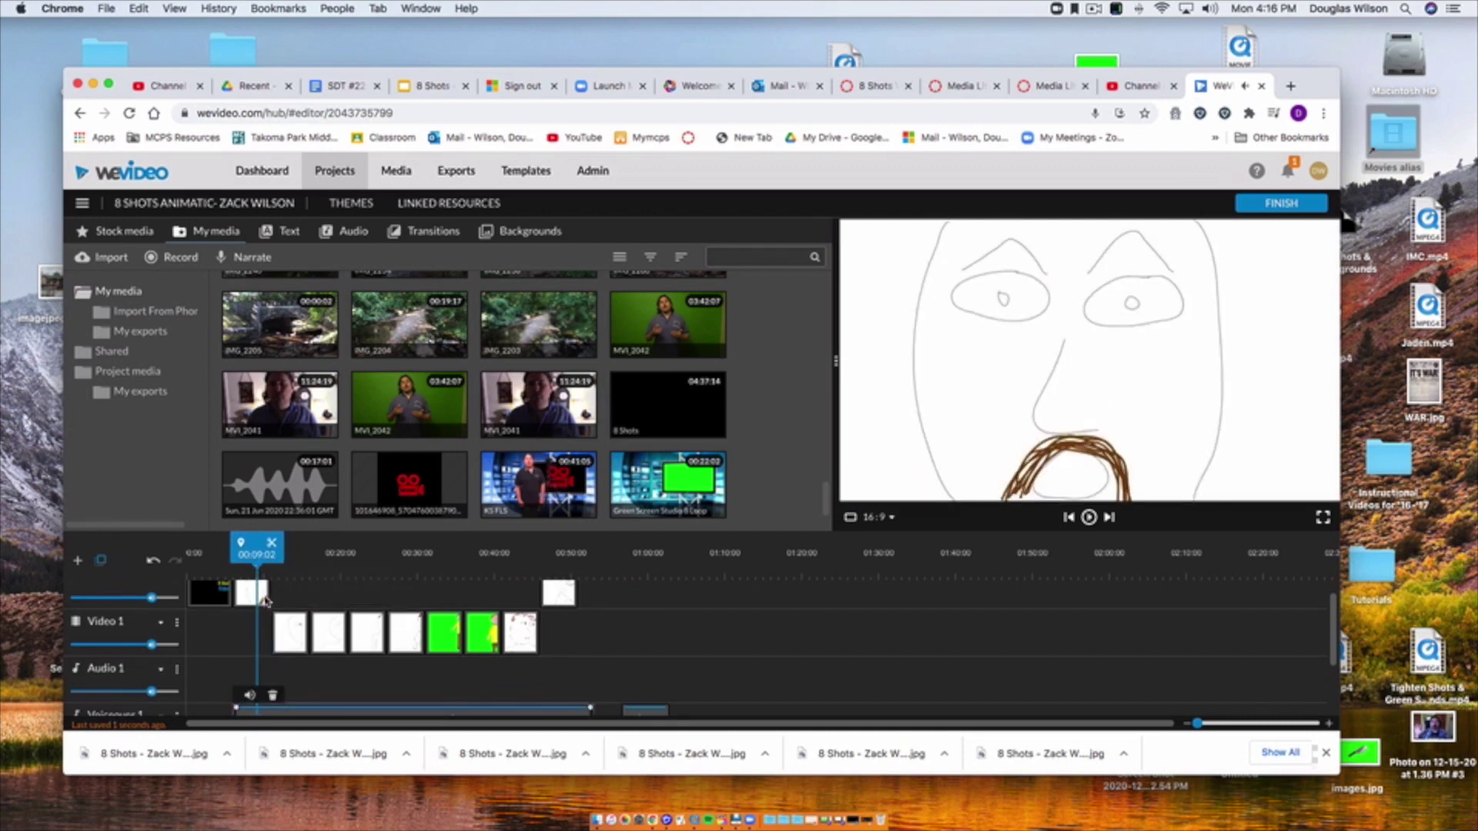
{"action": "key", "text": "space"}
{"action": "key", "text": "space"}
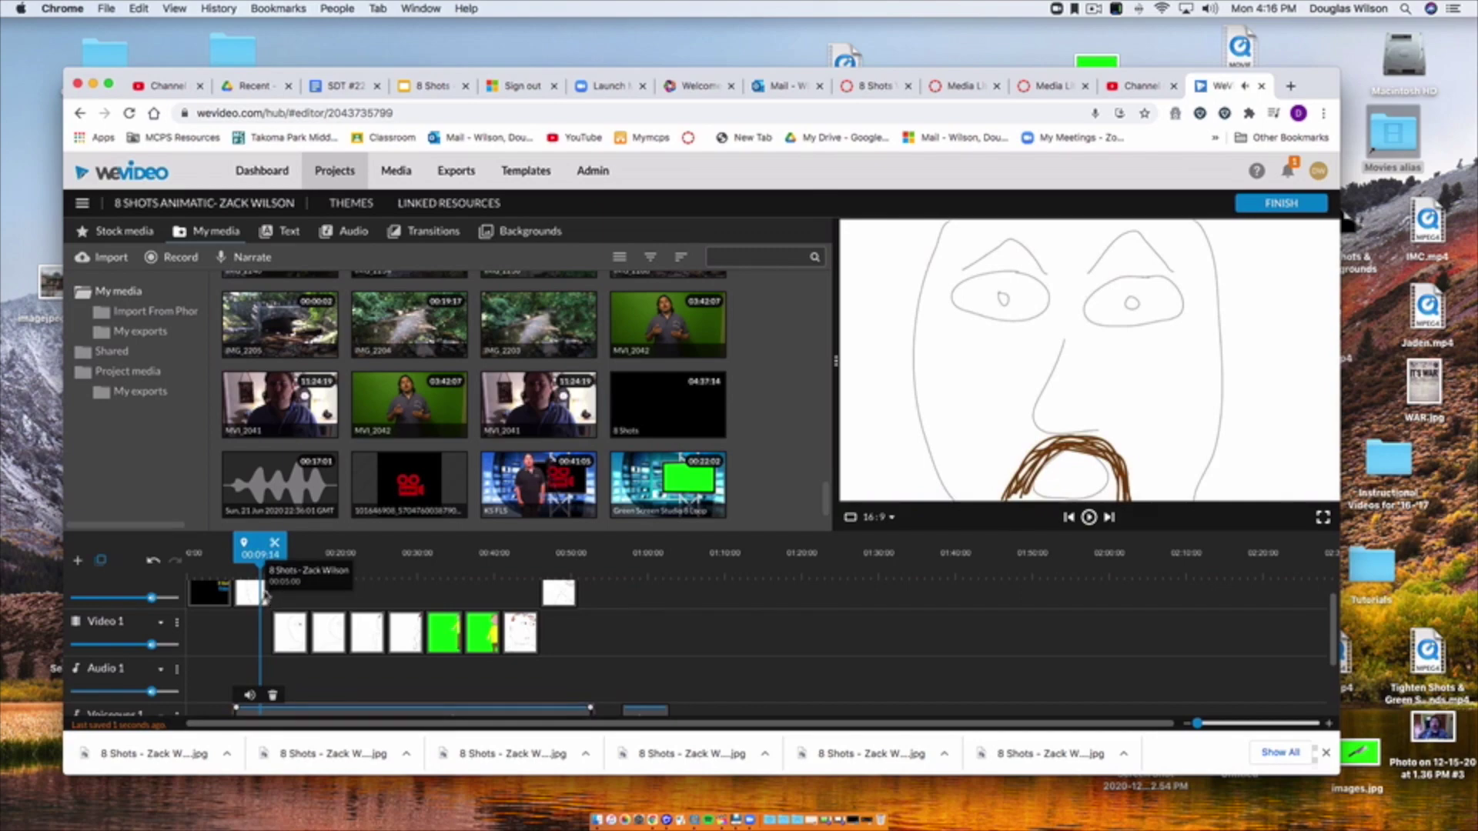
{"action": "left_click", "coordinate": [265, 596]}
{"action": "left_click_drag", "start_coordinate": [263, 557], "coordinate": [255, 557]}
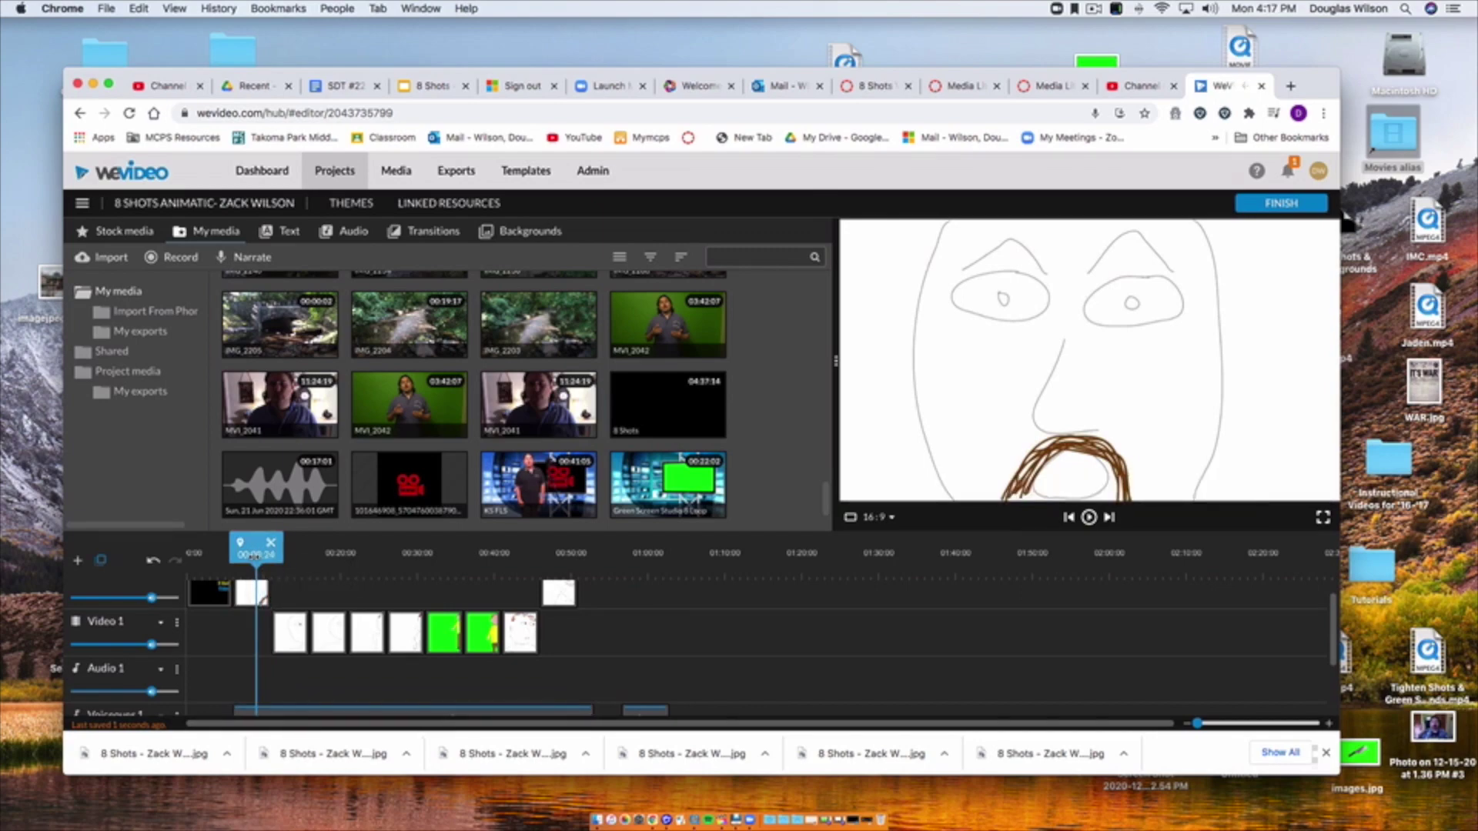
{"action": "left_click", "coordinate": [260, 593]}
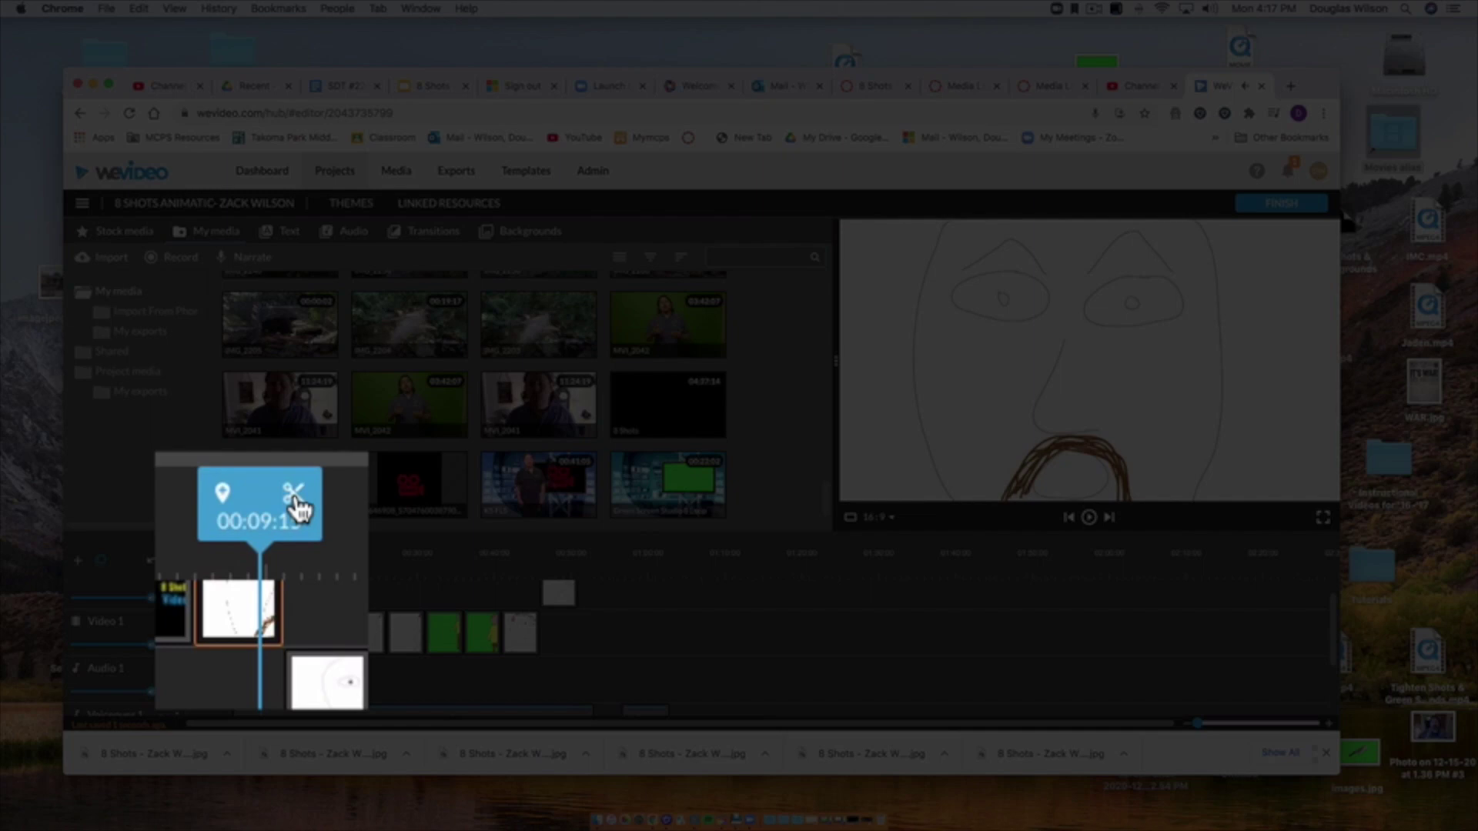
Split the upper-track drawing at 00:09:15, select its trailing piece, and nudge the first Video 1 drawing left.
{"action": "left_click", "coordinate": [295, 497]}
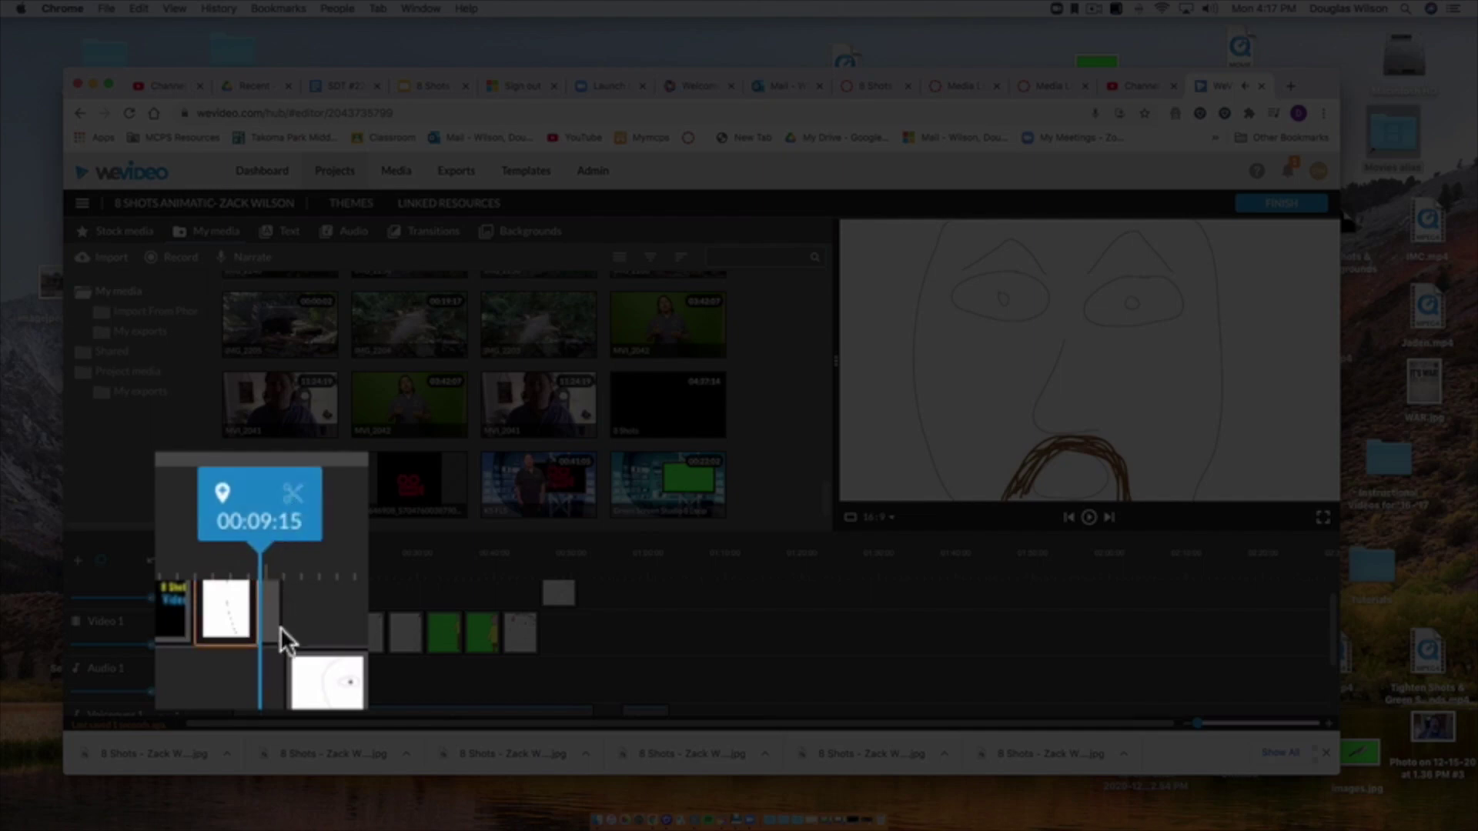
{"action": "scroll", "coordinate": [270, 633], "scroll_direction": "up", "scroll_amount": 1}
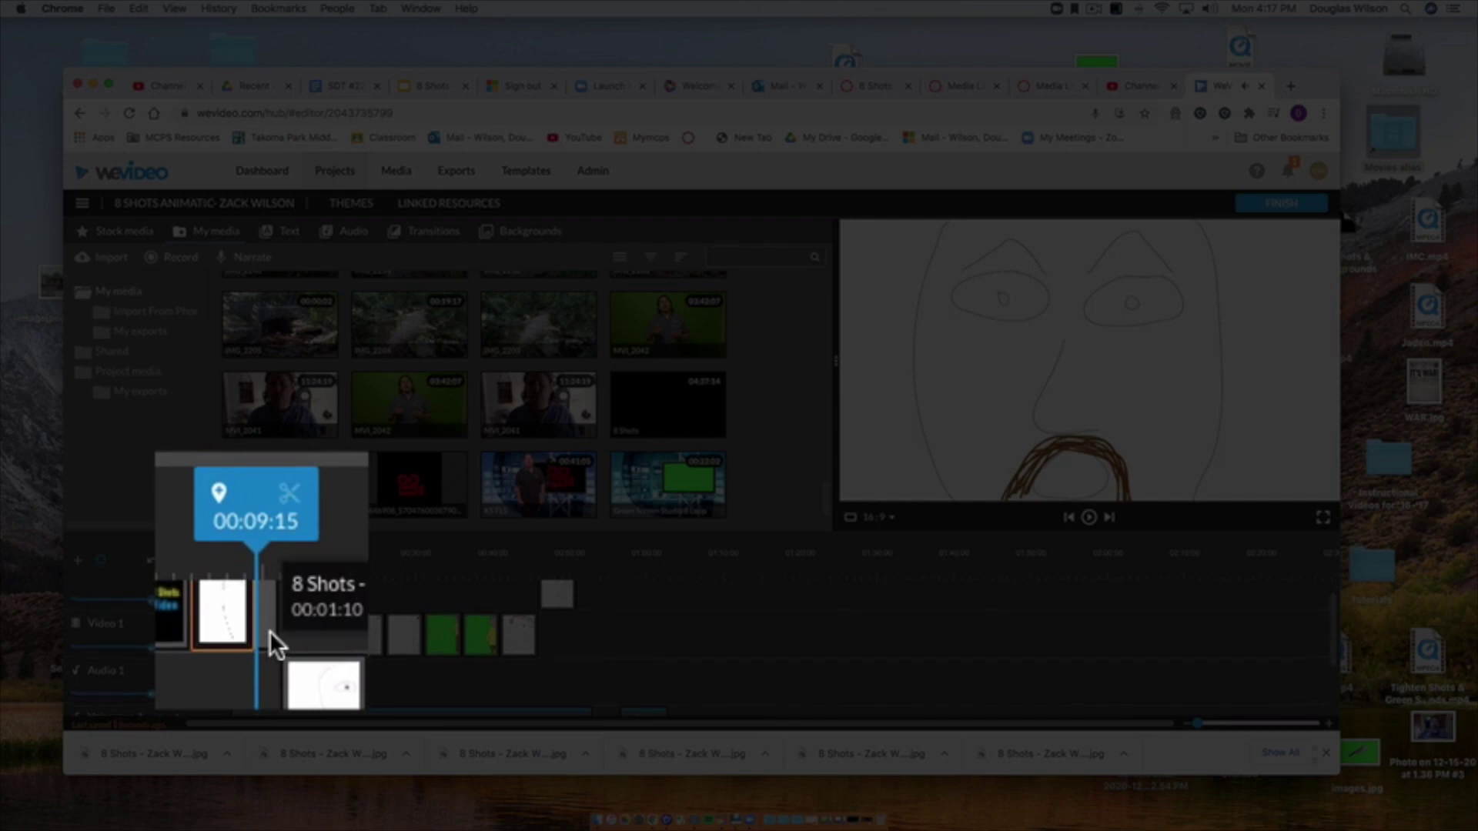
{"action": "left_click", "coordinate": [272, 635]}
{"action": "left_click", "coordinate": [272, 635]}
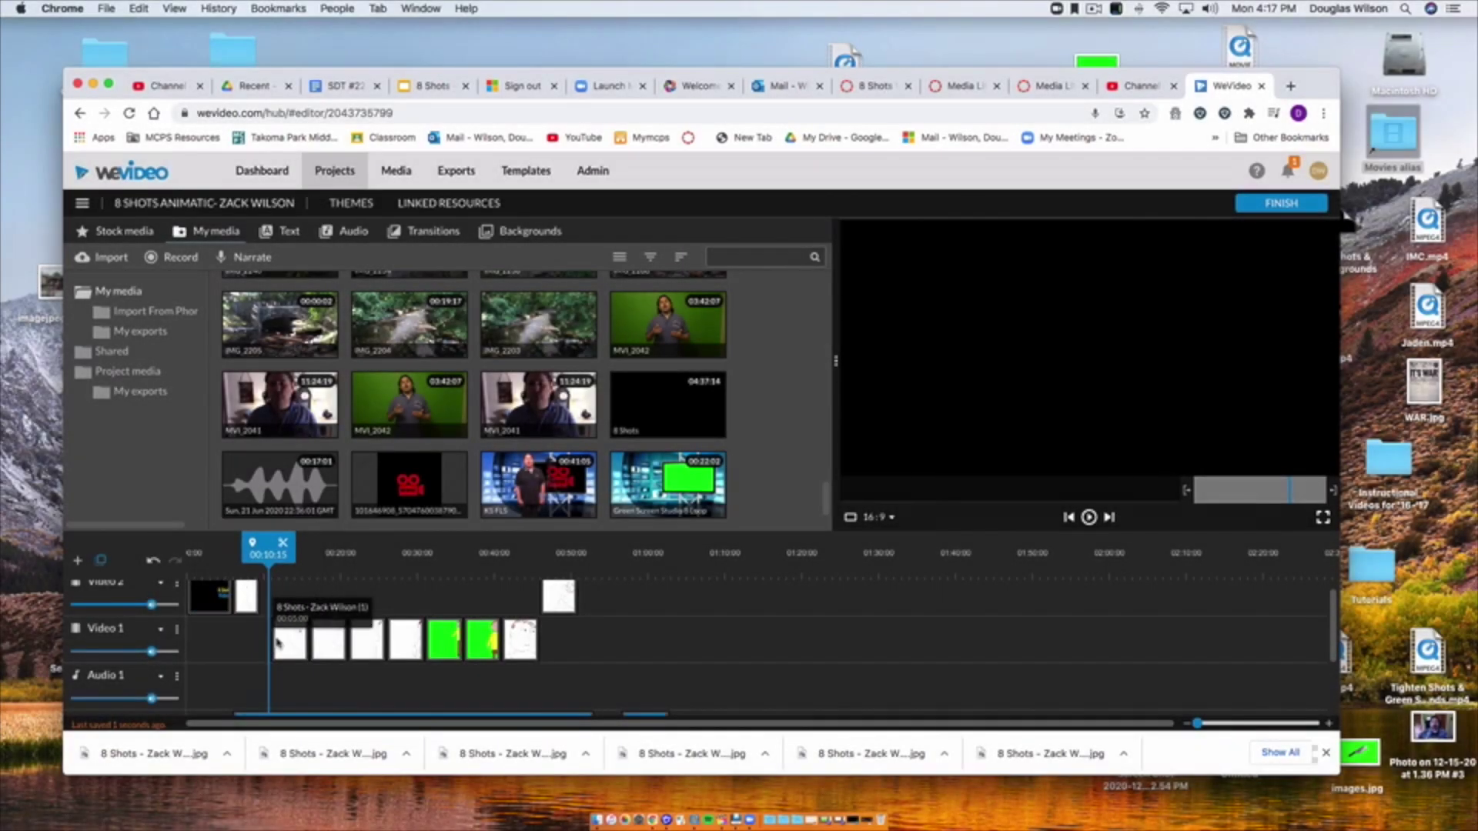
{"action": "left_click_drag", "start_coordinate": [278, 643], "coordinate": [267, 644]}
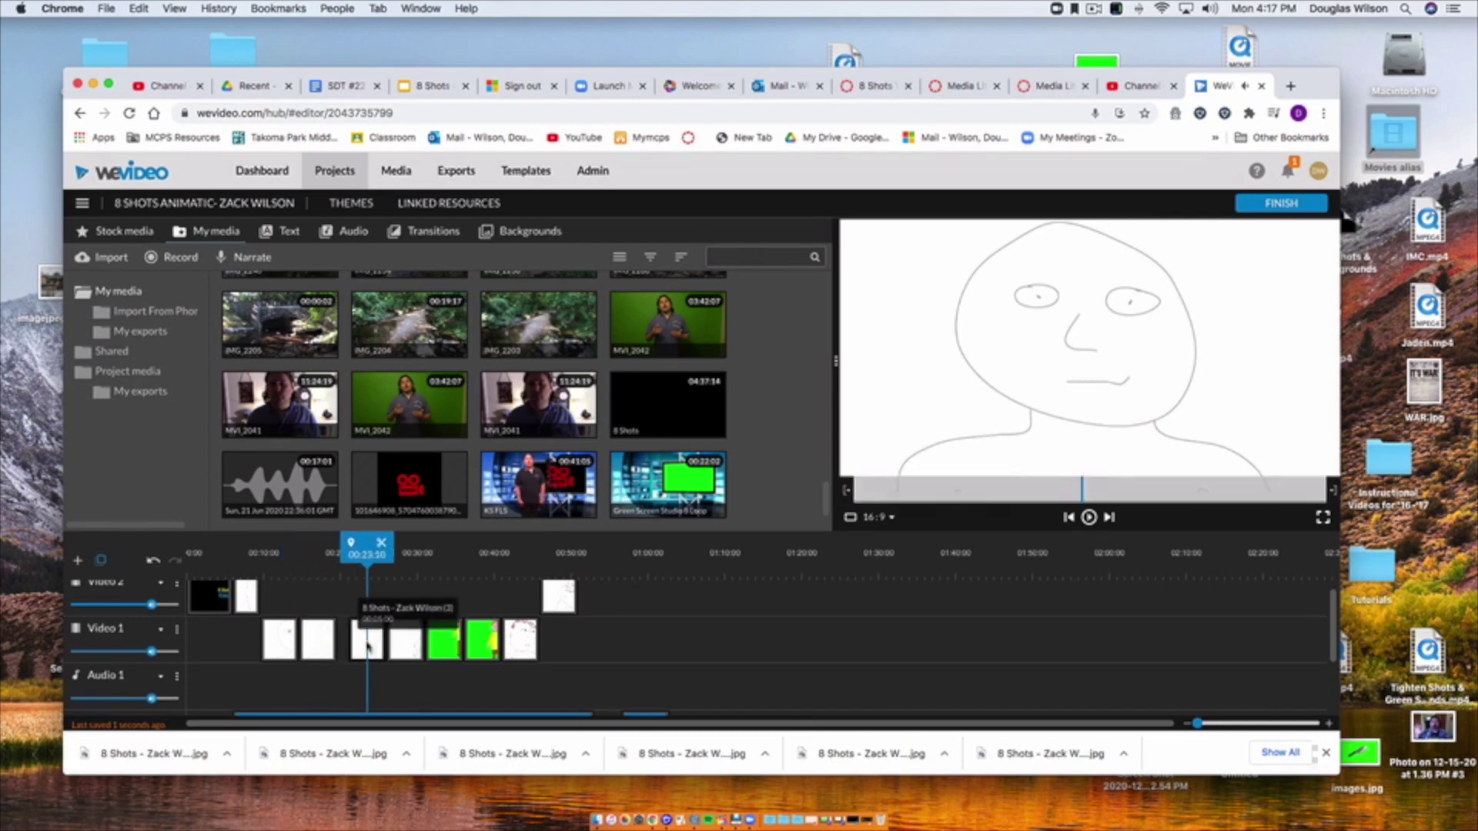
Trim the third drawing to about 4 seconds and slide the following clip left against it.
{"action": "left_click_drag", "start_coordinate": [367, 645], "coordinate": [356, 643]}
{"action": "left_click_drag", "start_coordinate": [325, 565], "coordinate": [327, 561]}
{"action": "left_click", "coordinate": [317, 560]}
{"action": "left_click", "coordinate": [345, 633]}
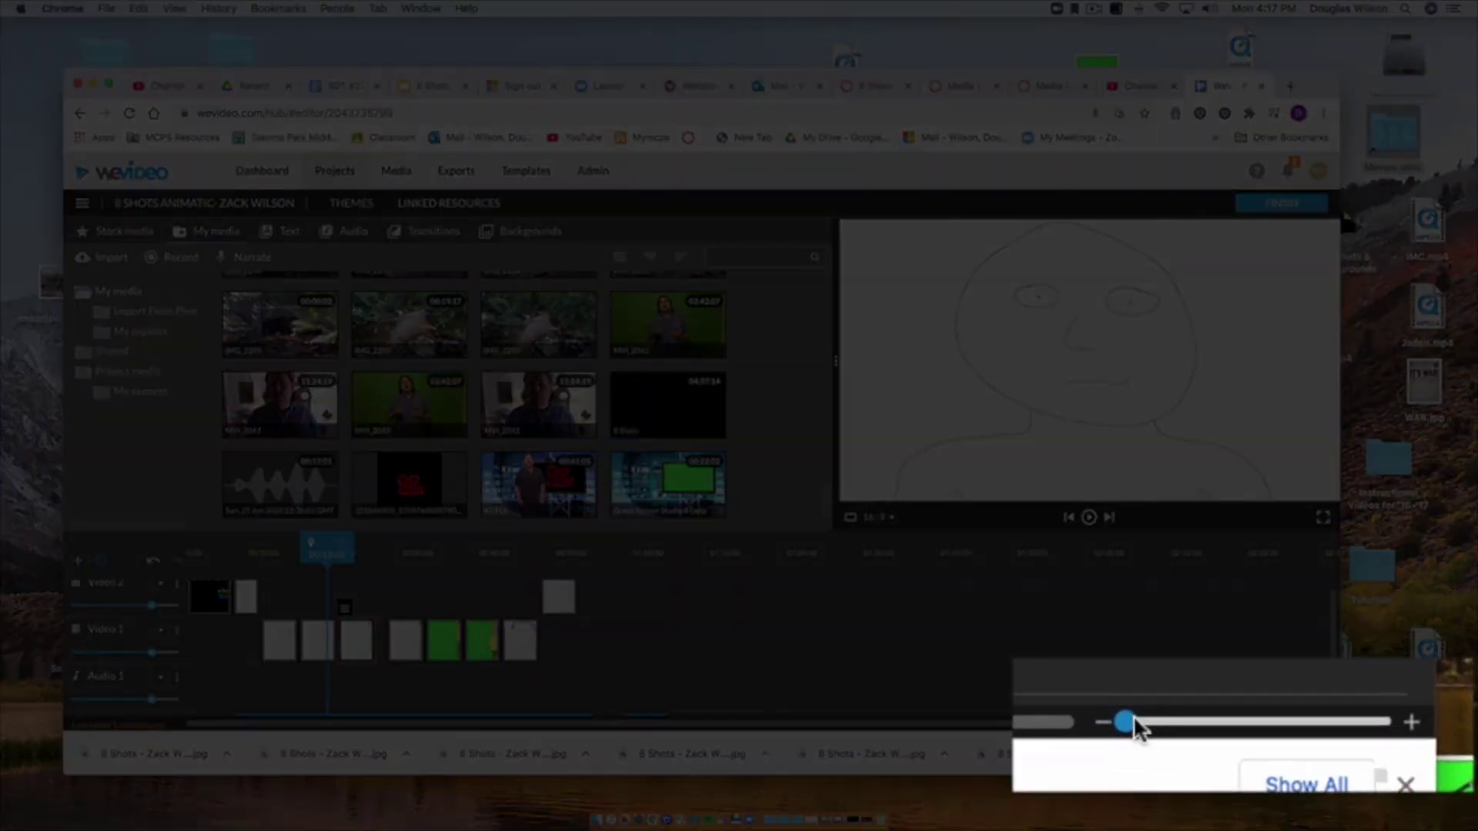
{"action": "left_click_drag", "start_coordinate": [1133, 720], "coordinate": [1205, 724]}
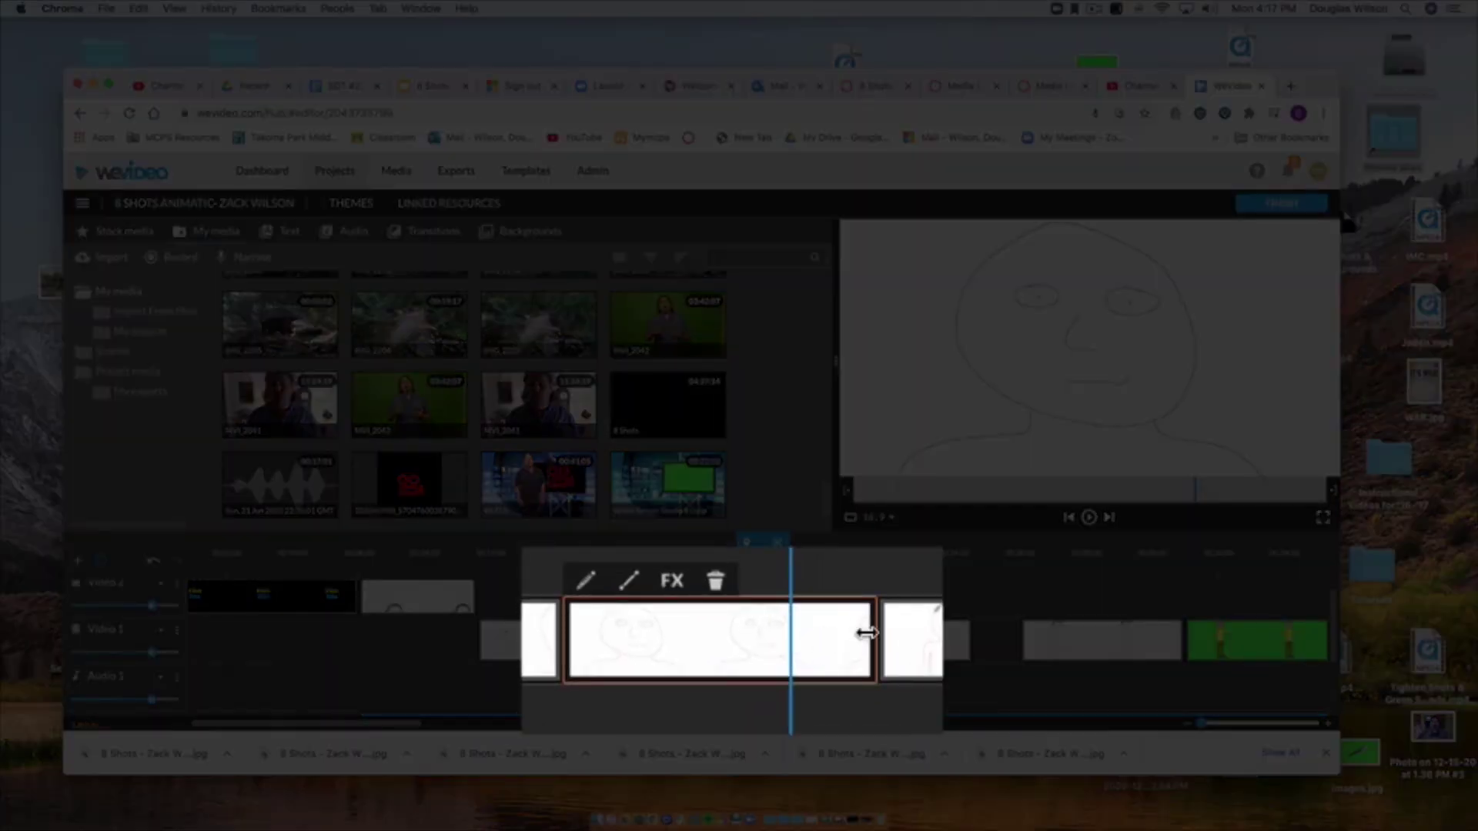
{"action": "left_click_drag", "start_coordinate": [866, 633], "coordinate": [800, 631]}
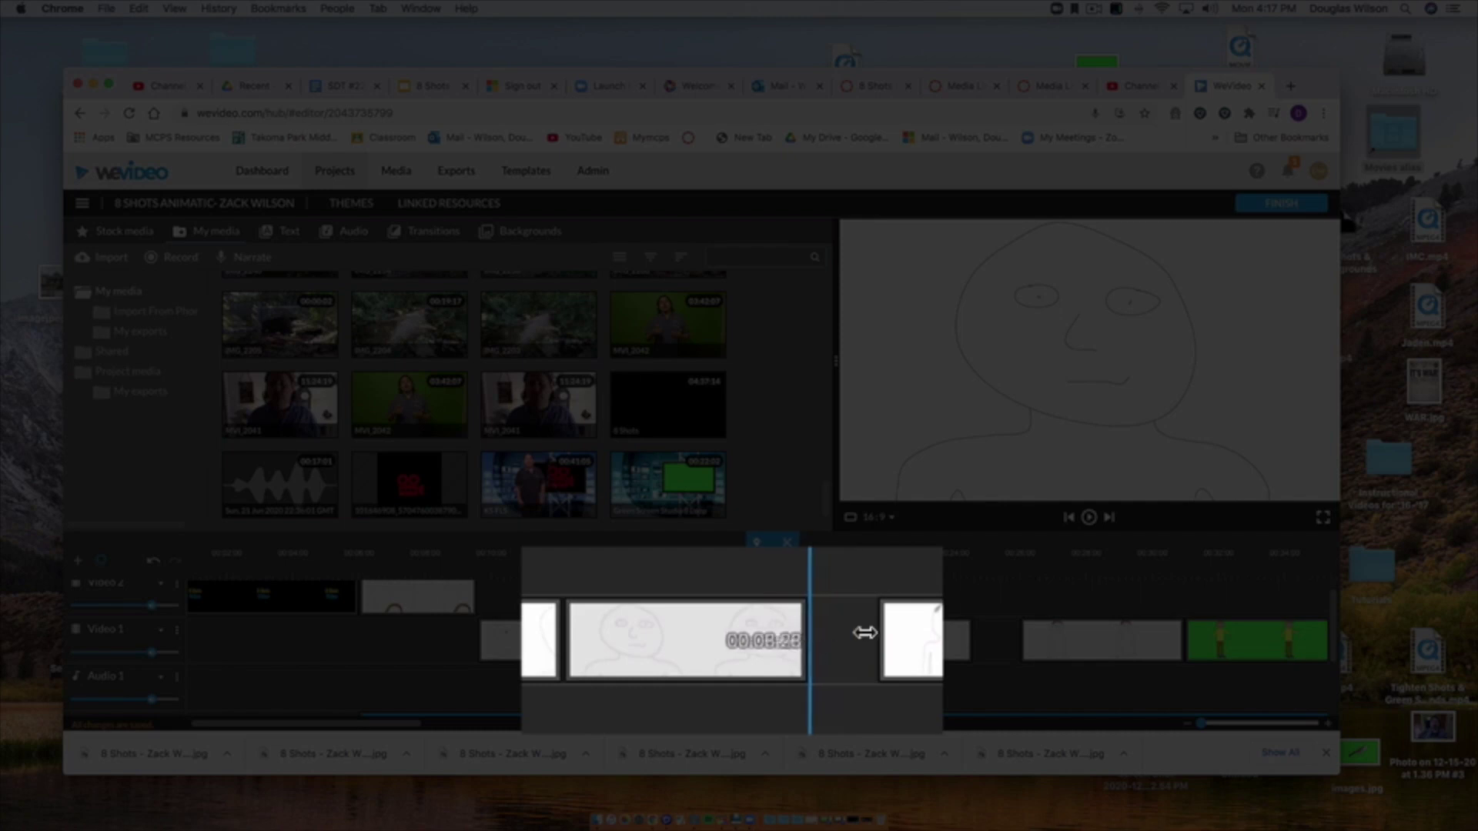
{"action": "left_click", "coordinate": [940, 634]}
{"action": "left_click_drag", "start_coordinate": [939, 634], "coordinate": [884, 629]}
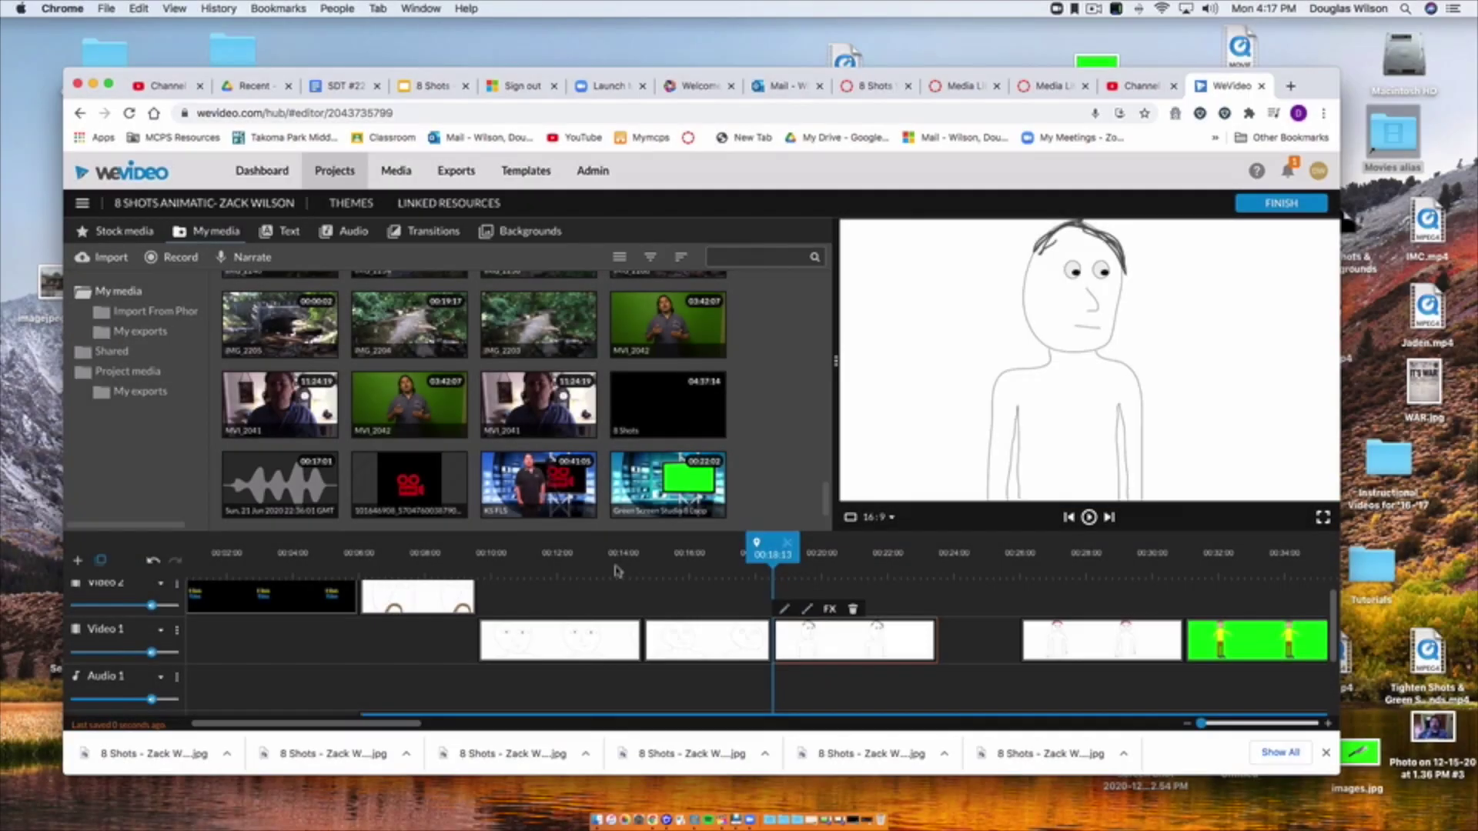
Preview the new join, shorten the first Video 1 clip's end, and replay the trimmed section.
{"action": "left_click", "coordinate": [612, 571]}
{"action": "key", "text": "space"}
{"action": "key", "text": "space"}
{"action": "left_click", "coordinate": [611, 575]}
{"action": "key", "text": "space"}
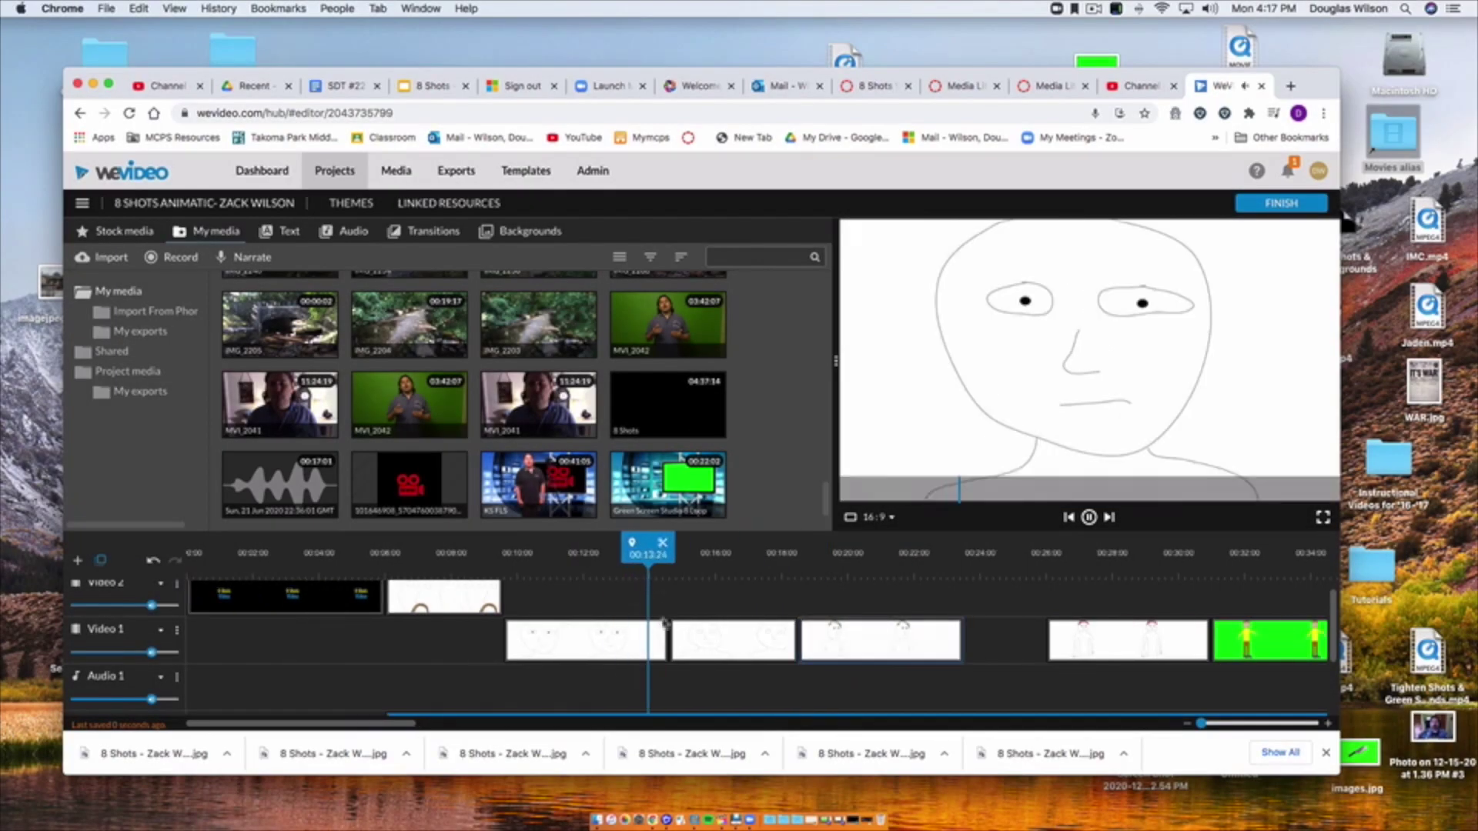
{"action": "key", "text": "space"}
{"action": "left_click_drag", "start_coordinate": [666, 631], "coordinate": [647, 633]}
{"action": "left_click", "coordinate": [604, 576]}
{"action": "key", "text": "space"}
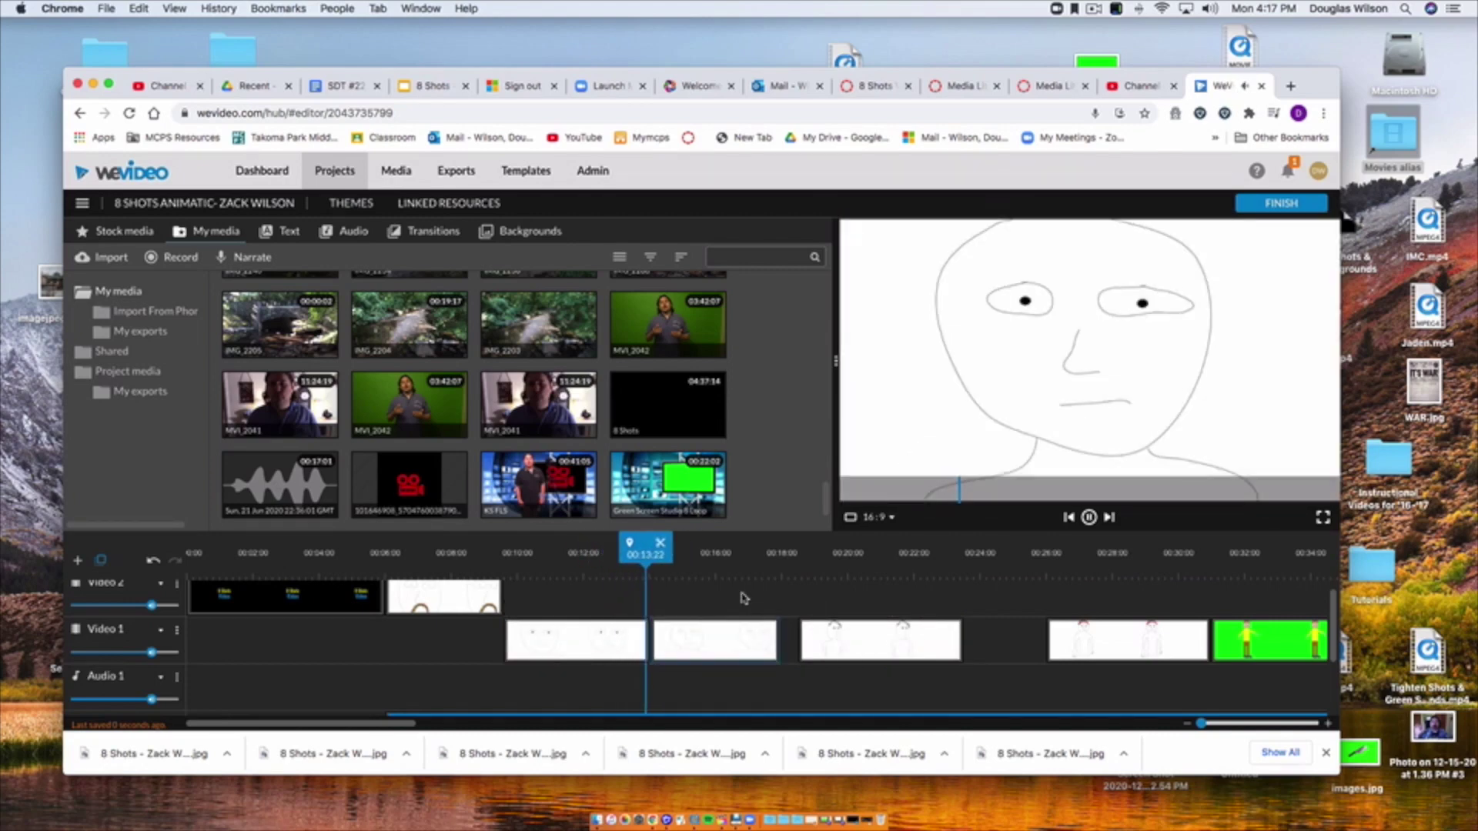
{"action": "left_click", "coordinate": [845, 637]}
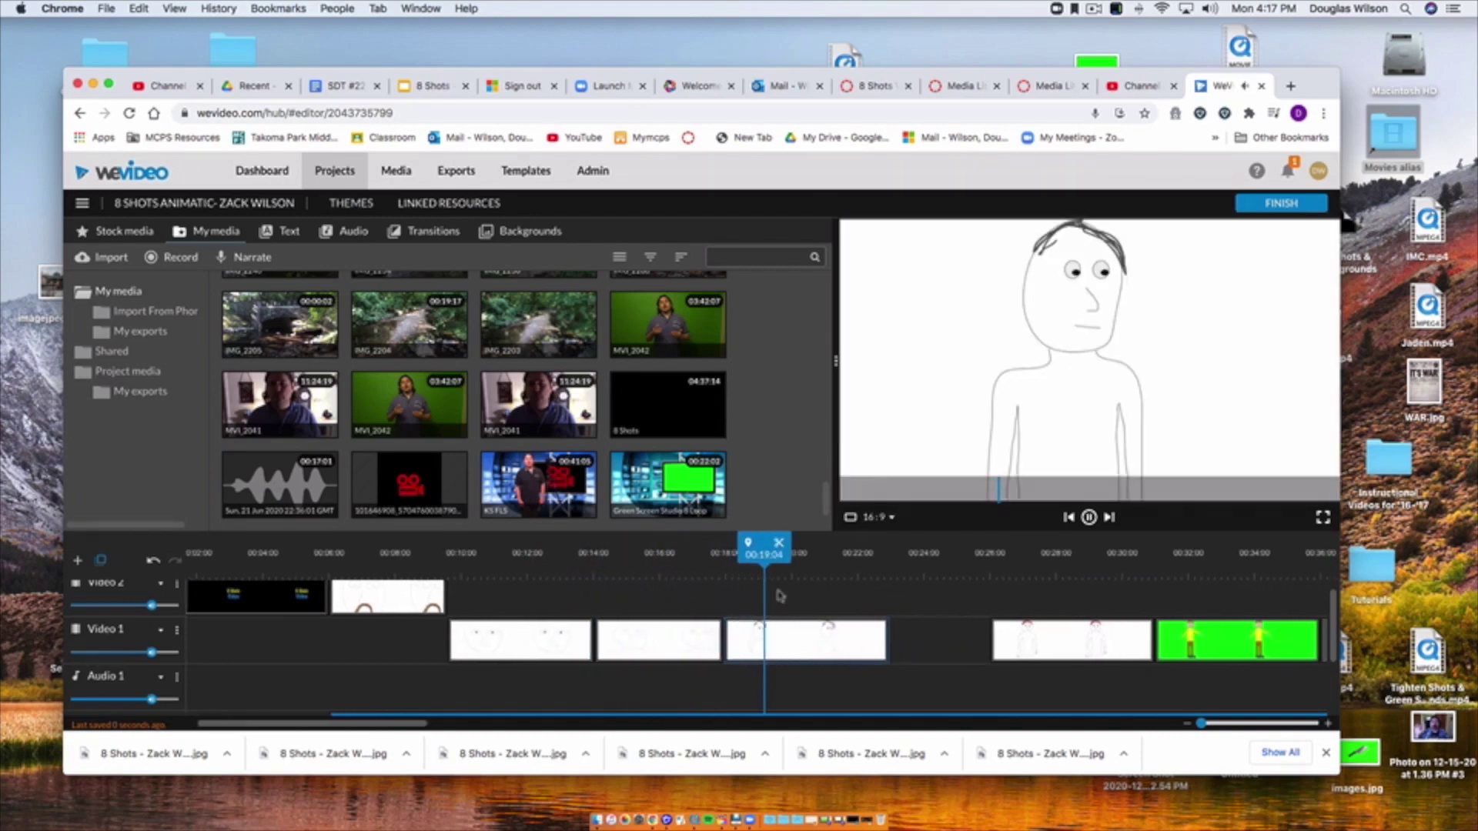
Close the gap on Video 1 and move the second green-screen clip before the first.
{"action": "left_click_drag", "start_coordinate": [890, 638], "coordinate": [785, 639]}
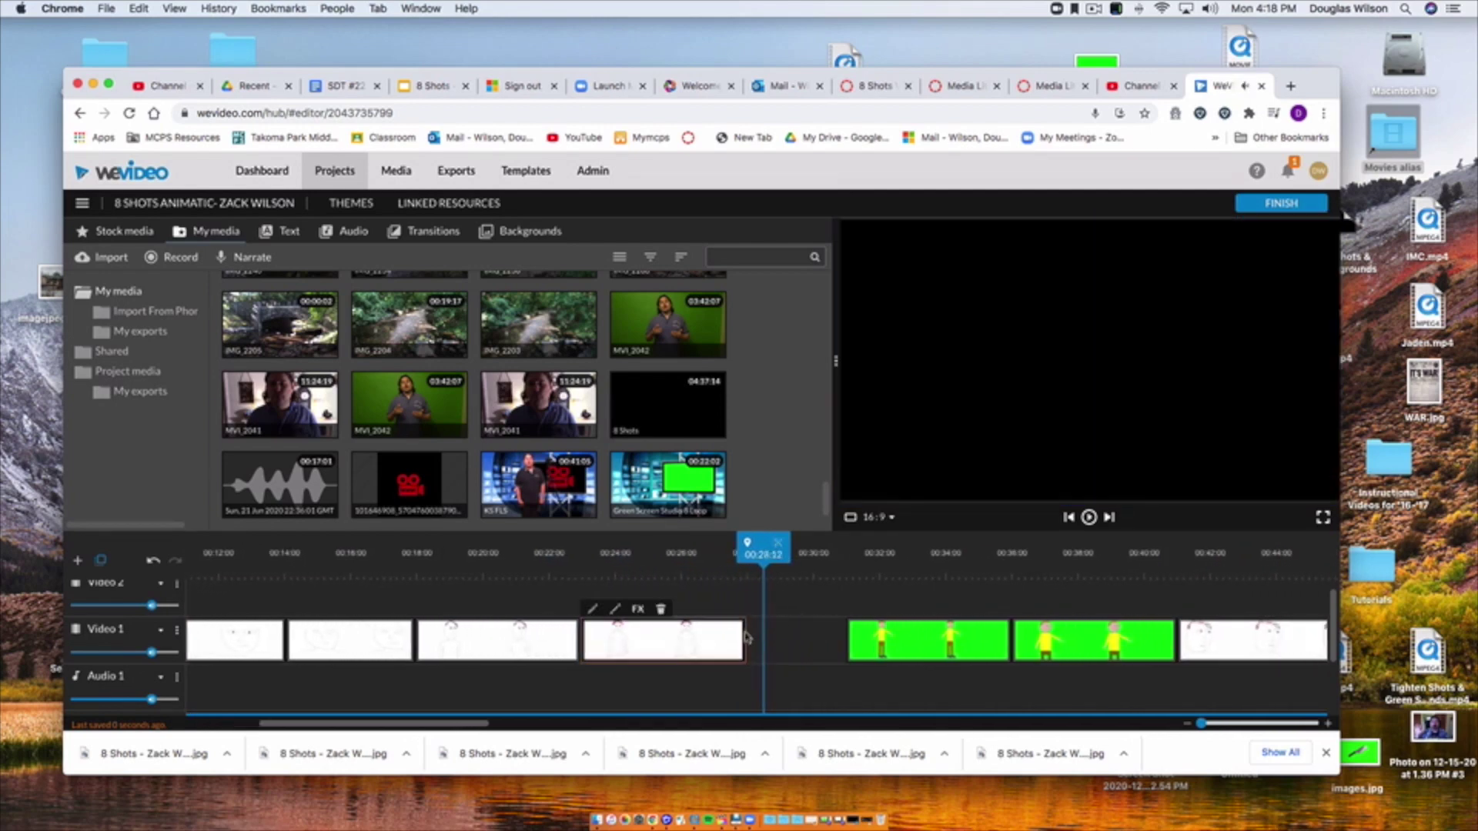
{"action": "left_click", "coordinate": [888, 633]}
{"action": "left_click_drag", "start_coordinate": [1093, 638], "coordinate": [835, 638]}
Lengthen the green-screen clip so it runs to about 00:39.
{"action": "left_click", "coordinate": [694, 574]}
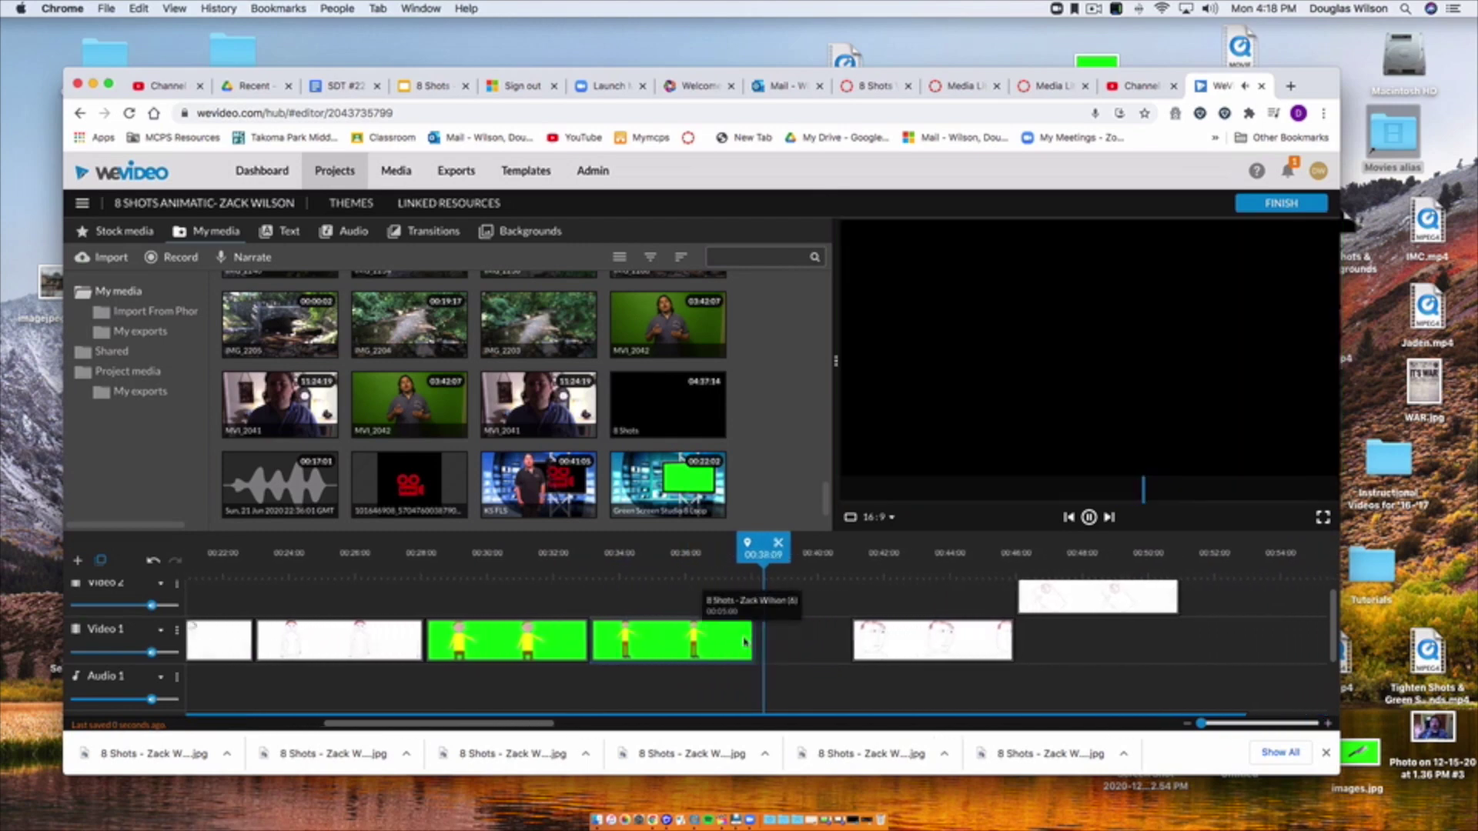
{"action": "left_click_drag", "start_coordinate": [749, 640], "coordinate": [1051, 645]}
{"action": "left_click", "coordinate": [722, 574]}
{"action": "scroll", "coordinate": [768, 632], "scroll_direction": "right", "scroll_amount": 3}
Duplicate the green-screen clip with Cmd+C/Cmd+V, pasting the copy right after it.
{"action": "left_click", "coordinate": [597, 645]}
{"action": "key", "text": "super+c"}
{"action": "left_click", "coordinate": [663, 571]}
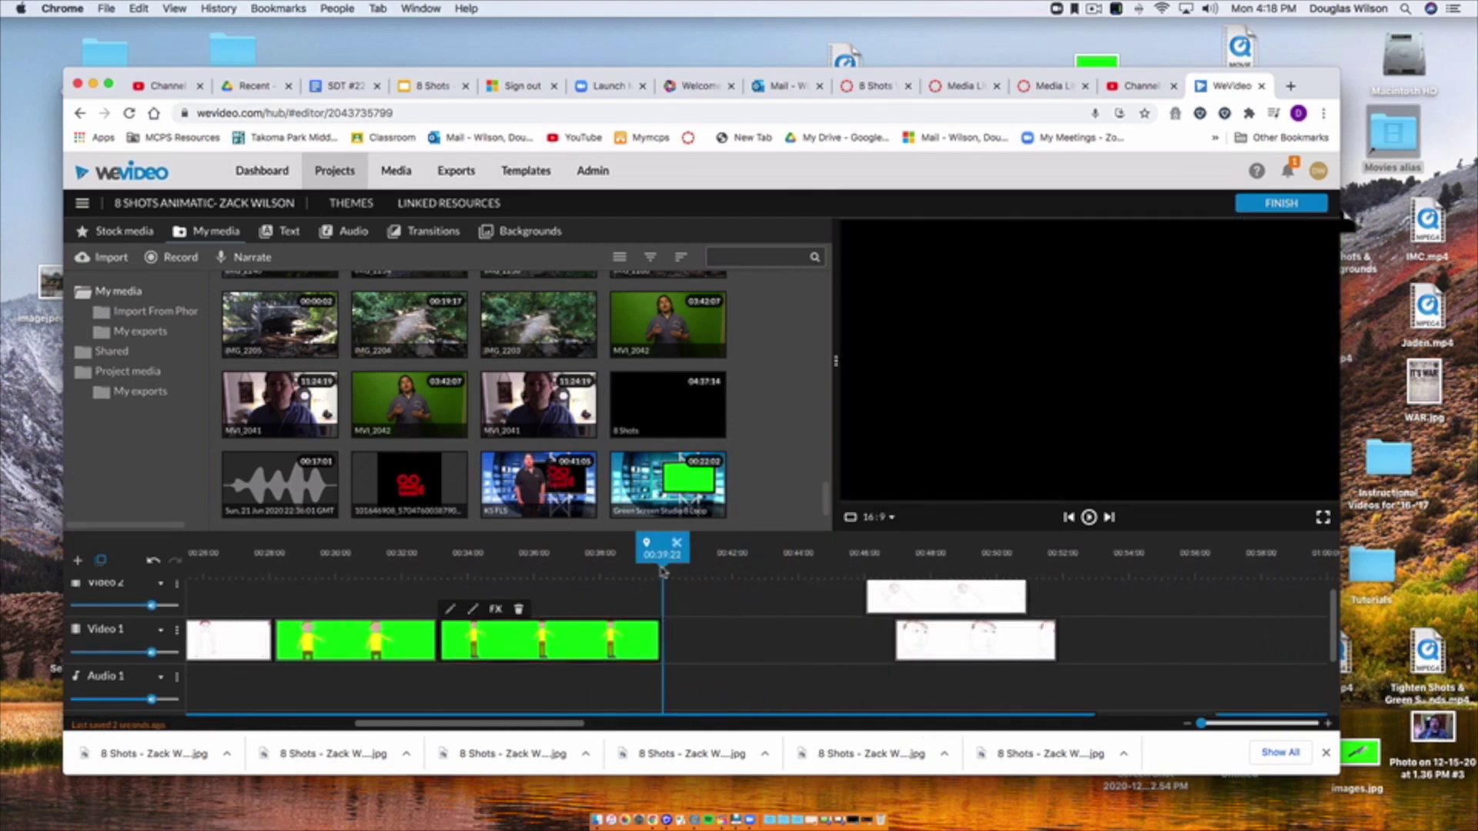
{"action": "key", "text": "super+v"}
Play back the edited sequence to review the rearranged shots.
{"action": "key", "text": "space"}
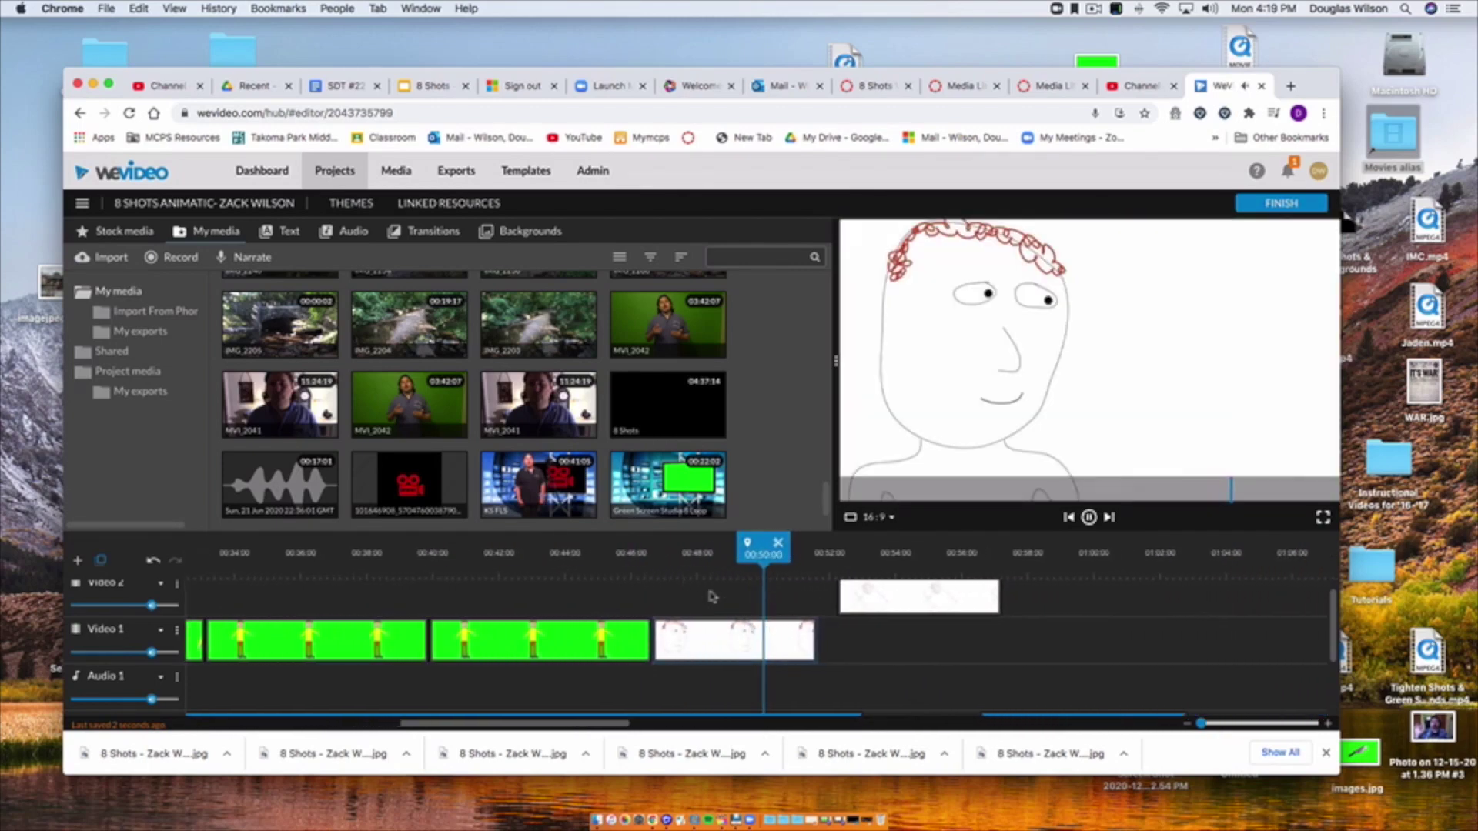
{"action": "key", "text": "space"}
{"action": "left_click_drag", "start_coordinate": [737, 641], "coordinate": [758, 640]}
{"action": "key", "text": "space"}
{"action": "key", "text": "space"}
{"action": "scroll", "coordinate": [805, 683], "scroll_direction": "down", "scroll_amount": 1}
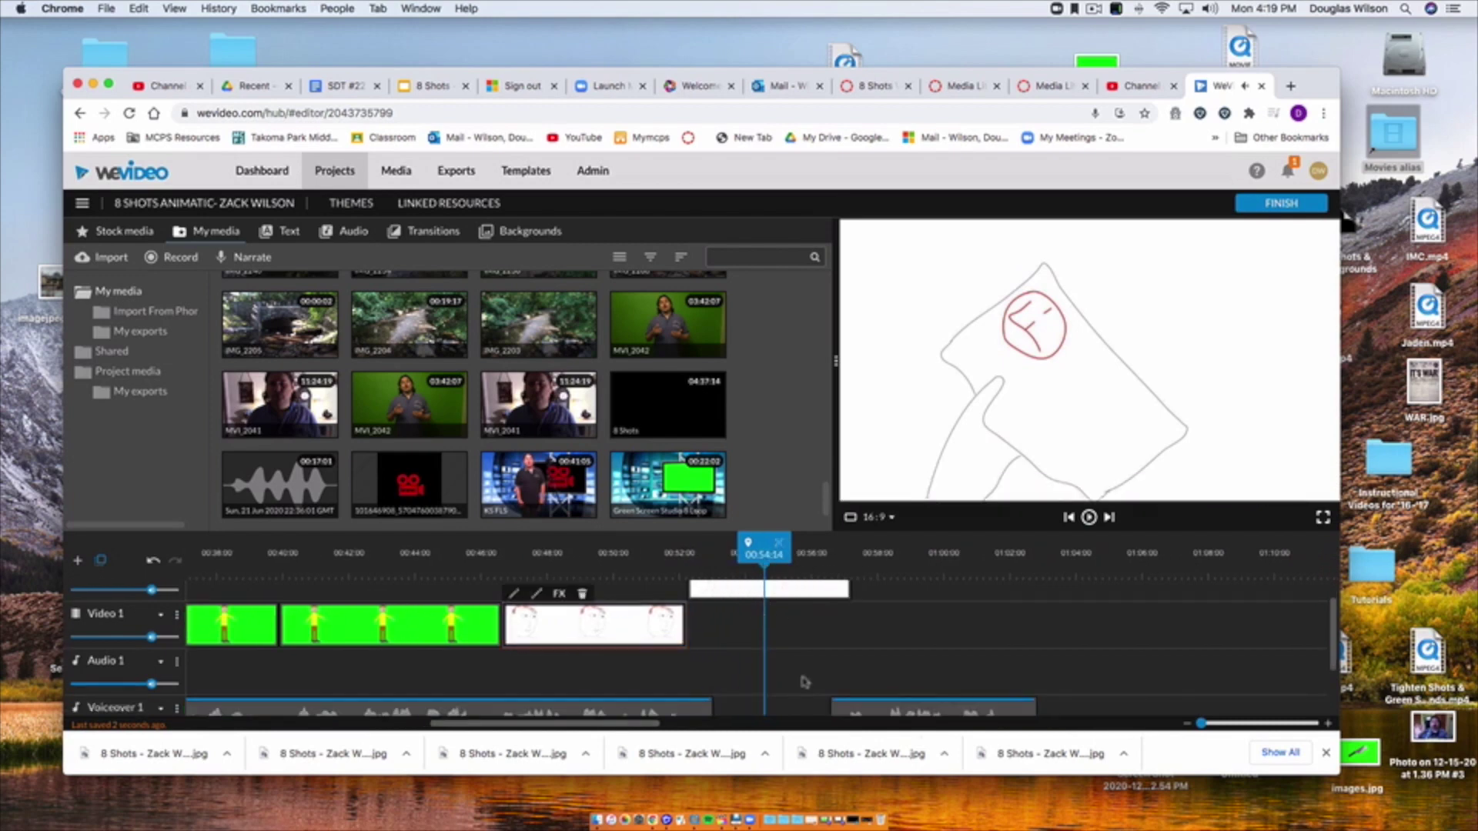
{"action": "mouse_move", "coordinate": [864, 705]}
{"action": "left_mouse_down"}
{"action": "mouse_move", "coordinate": [753, 705]}
{"action": "mouse_move", "coordinate": [759, 674]}
{"action": "mouse_move", "coordinate": [716, 670]}
{"action": "mouse_move", "coordinate": [741, 664]}
{"action": "left_mouse_up"}
{"action": "key", "text": "space"}
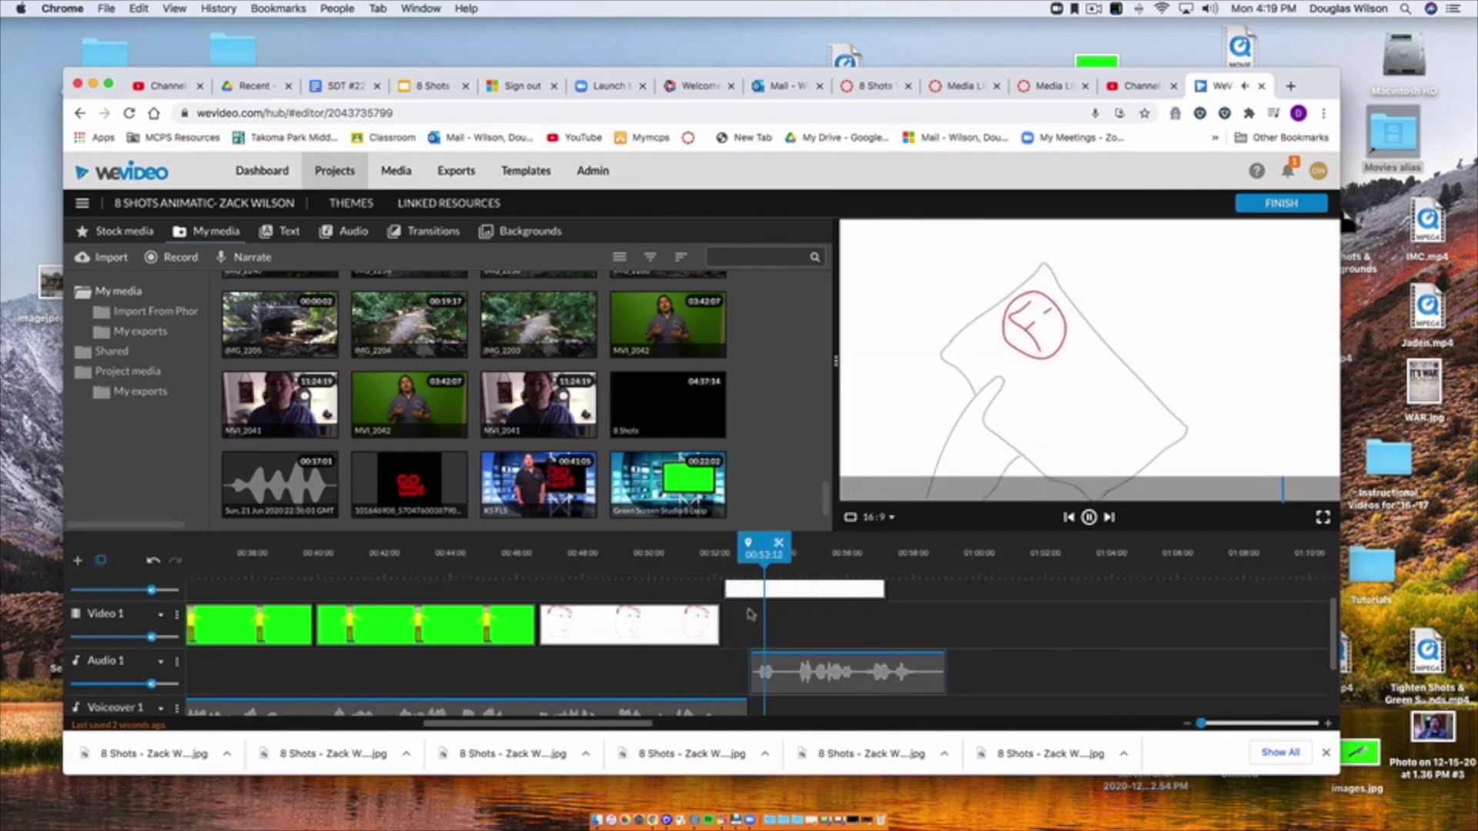
Split Audio 1 at 00:54, delete the left part, and trim the remaining edge to fit.
{"action": "left_click", "coordinate": [732, 589]}
{"action": "left_click", "coordinate": [746, 542]}
{"action": "left_click", "coordinate": [702, 664]}
{"action": "key", "text": "Delete"}
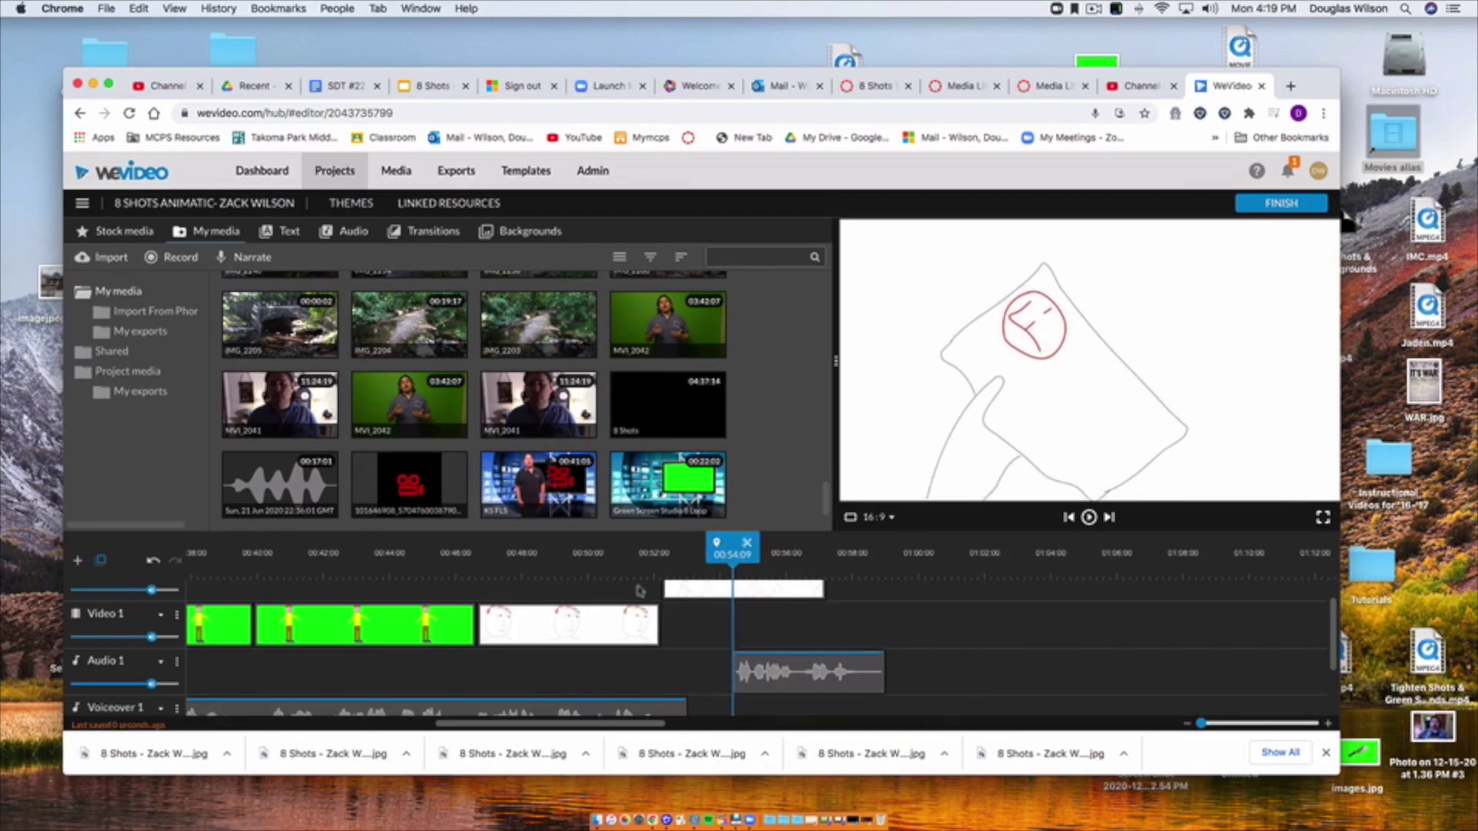
{"action": "scroll", "coordinate": [693, 654], "scroll_direction": "down", "scroll_amount": 2}
{"action": "left_click_drag", "start_coordinate": [688, 649], "coordinate": [687, 649]}
{"action": "scroll", "coordinate": [927, 662], "scroll_direction": "up", "scroll_amount": 2}
{"action": "scroll", "coordinate": [926, 663], "scroll_direction": "right", "scroll_amount": 5}
{"action": "scroll", "coordinate": [927, 663], "scroll_direction": "left", "scroll_amount": 5}
{"action": "scroll", "coordinate": [926, 662], "scroll_direction": "up", "scroll_amount": 2}
{"action": "left_click_drag", "start_coordinate": [739, 696], "coordinate": [681, 696]}
{"action": "key", "text": "space"}
{"action": "key", "text": "space"}
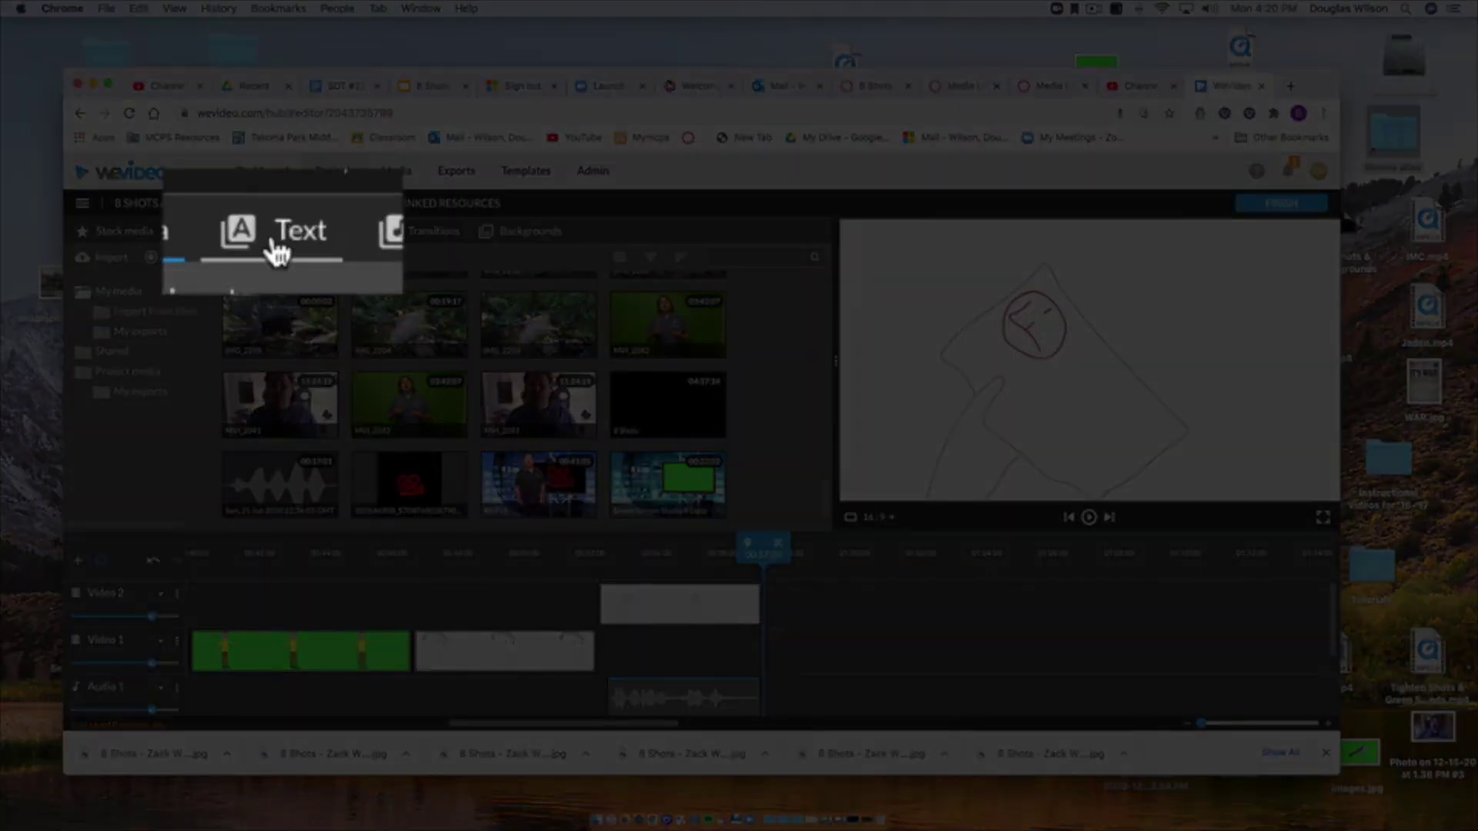
Drop the Trailer - Slasher title onto Video 2 after the final drawing and open its editor.
{"action": "left_click", "coordinate": [282, 232]}
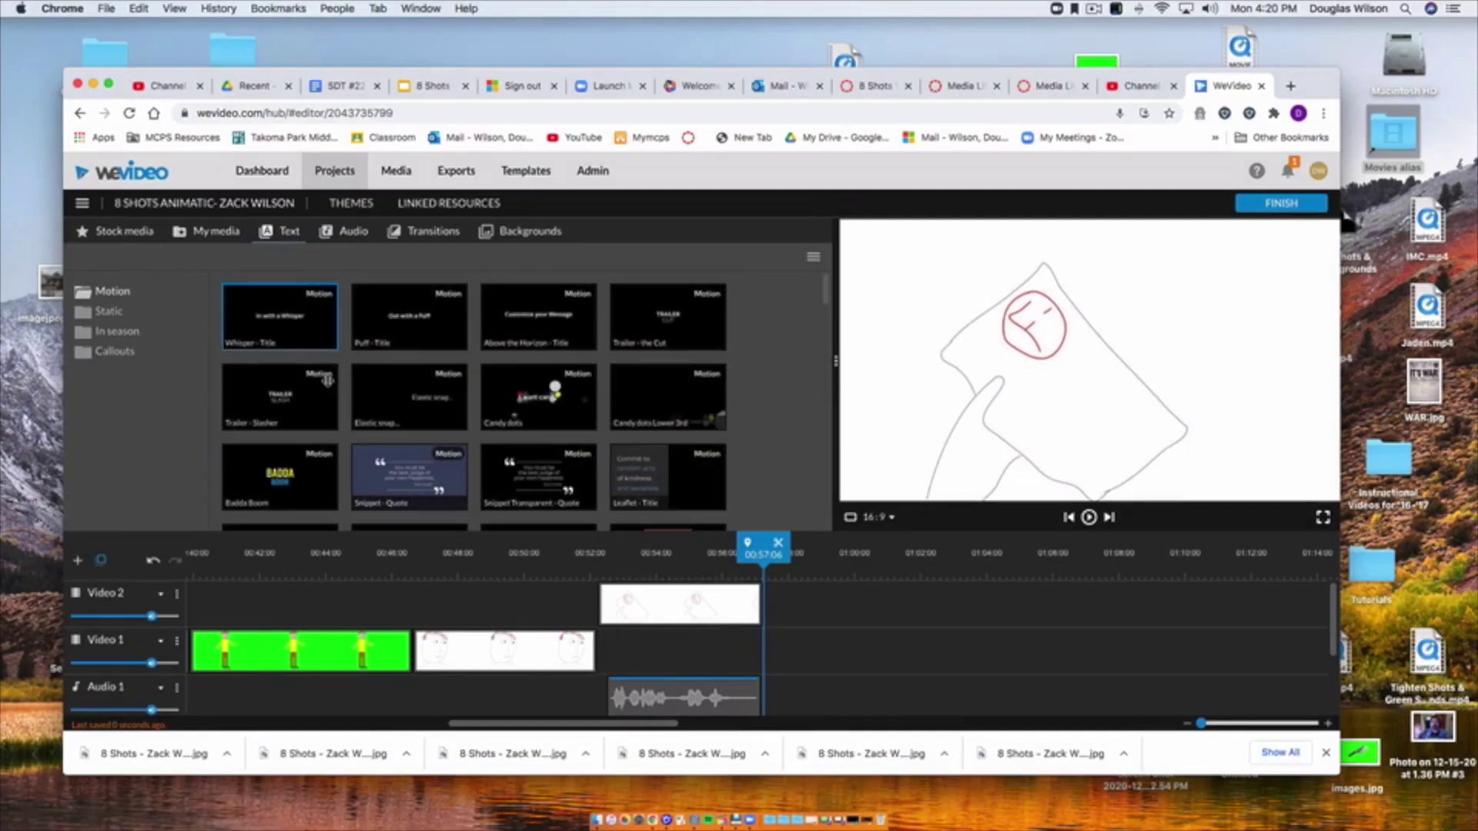
{"action": "left_click", "coordinate": [310, 421]}
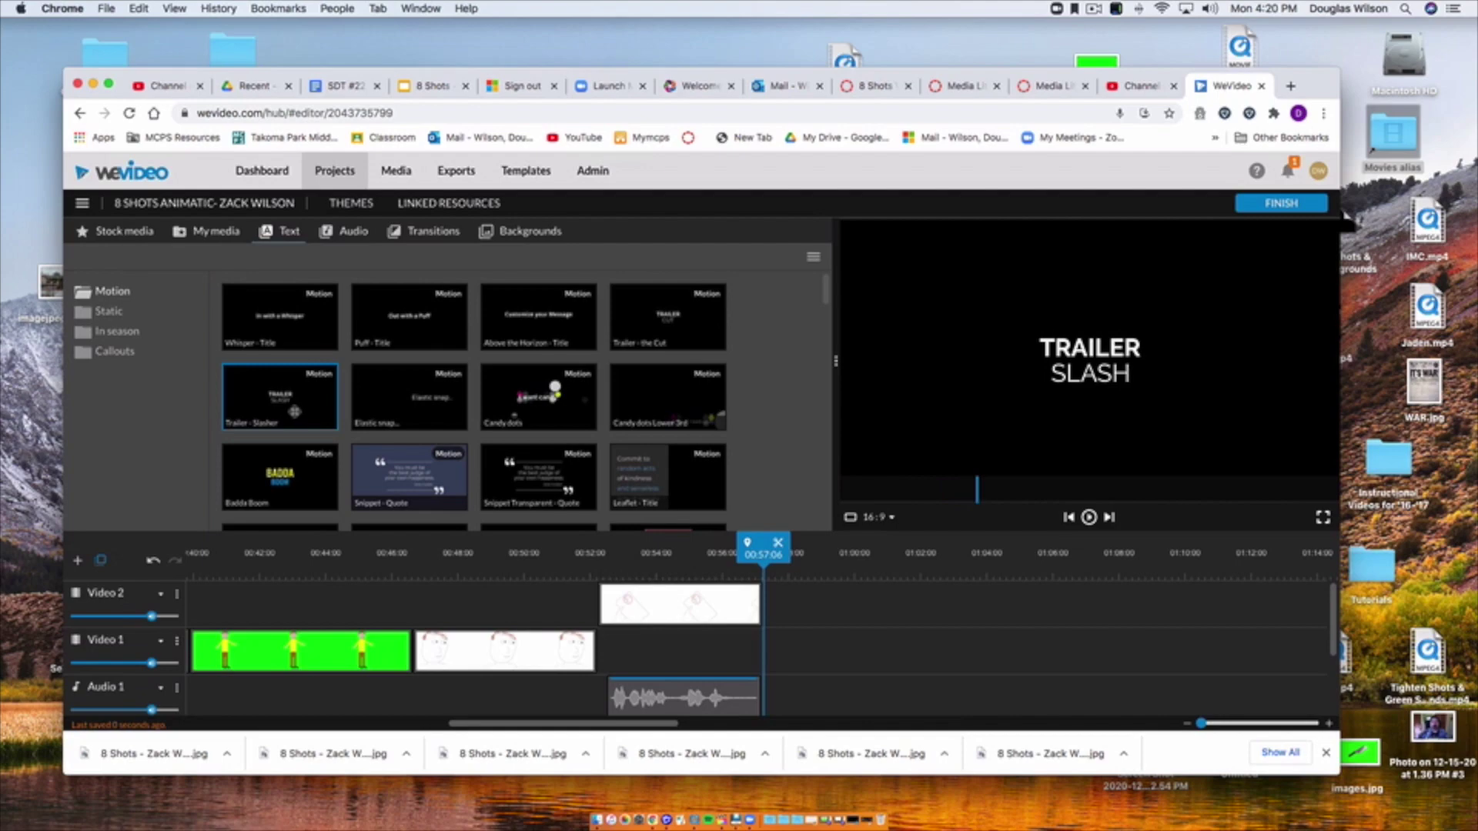
{"action": "left_click_drag", "start_coordinate": [294, 411], "coordinate": [789, 618]}
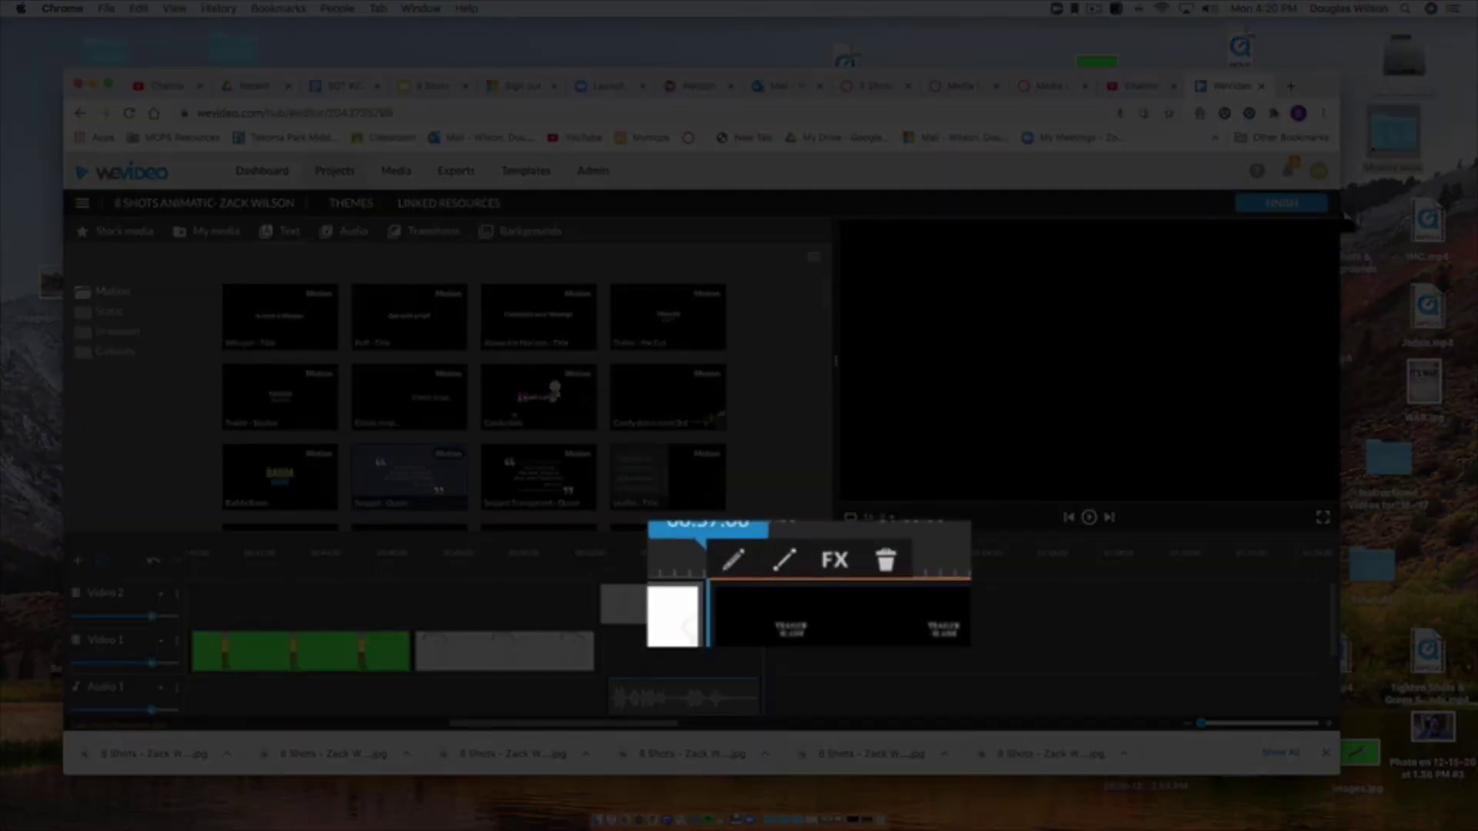
{"action": "left_click", "coordinate": [762, 573]}
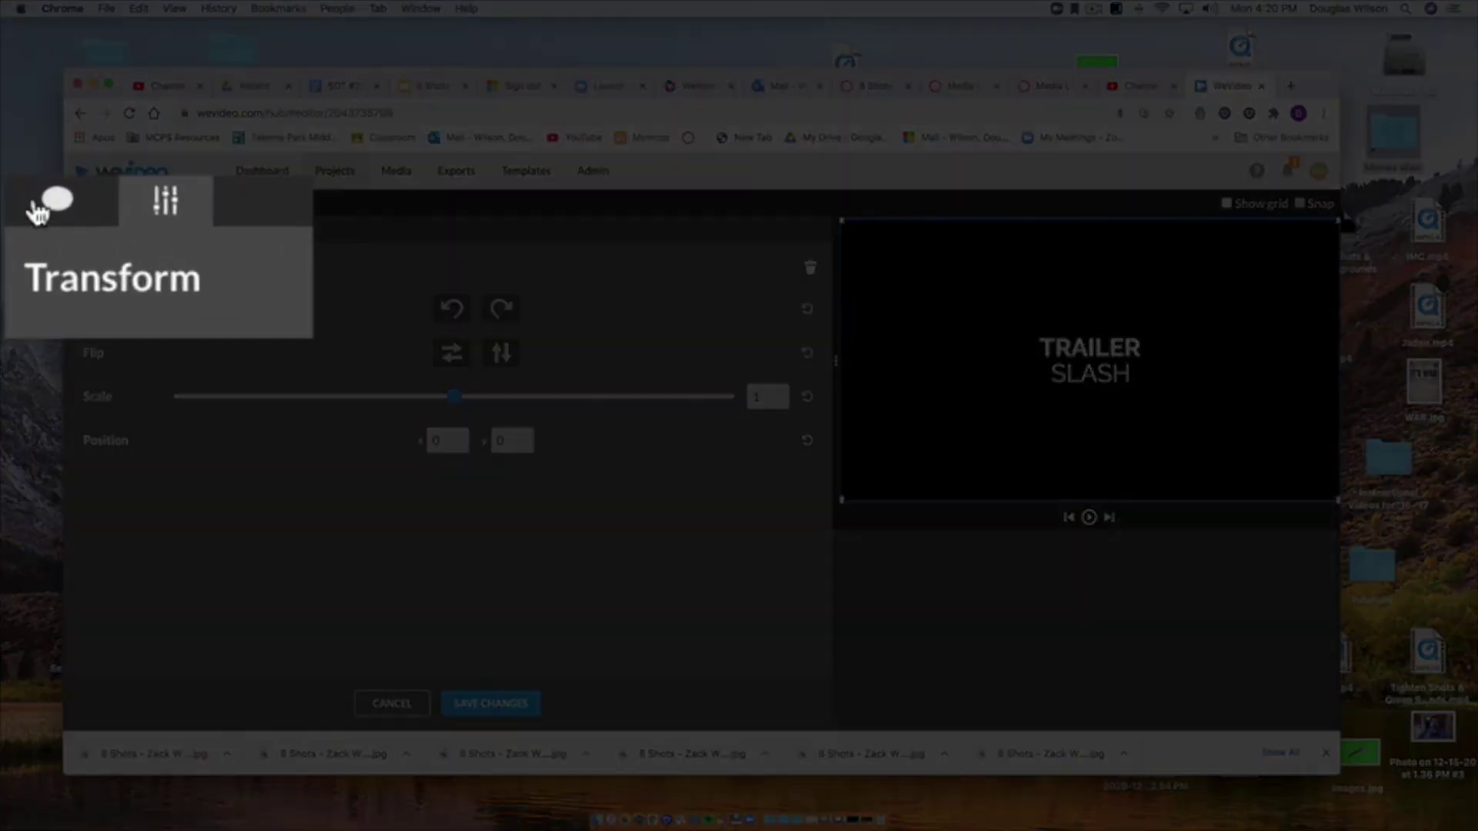
Change the title's two lines to 'Those Were' and 'The 8 Shots!', save, and replay it.
{"action": "left_click", "coordinate": [72, 223]}
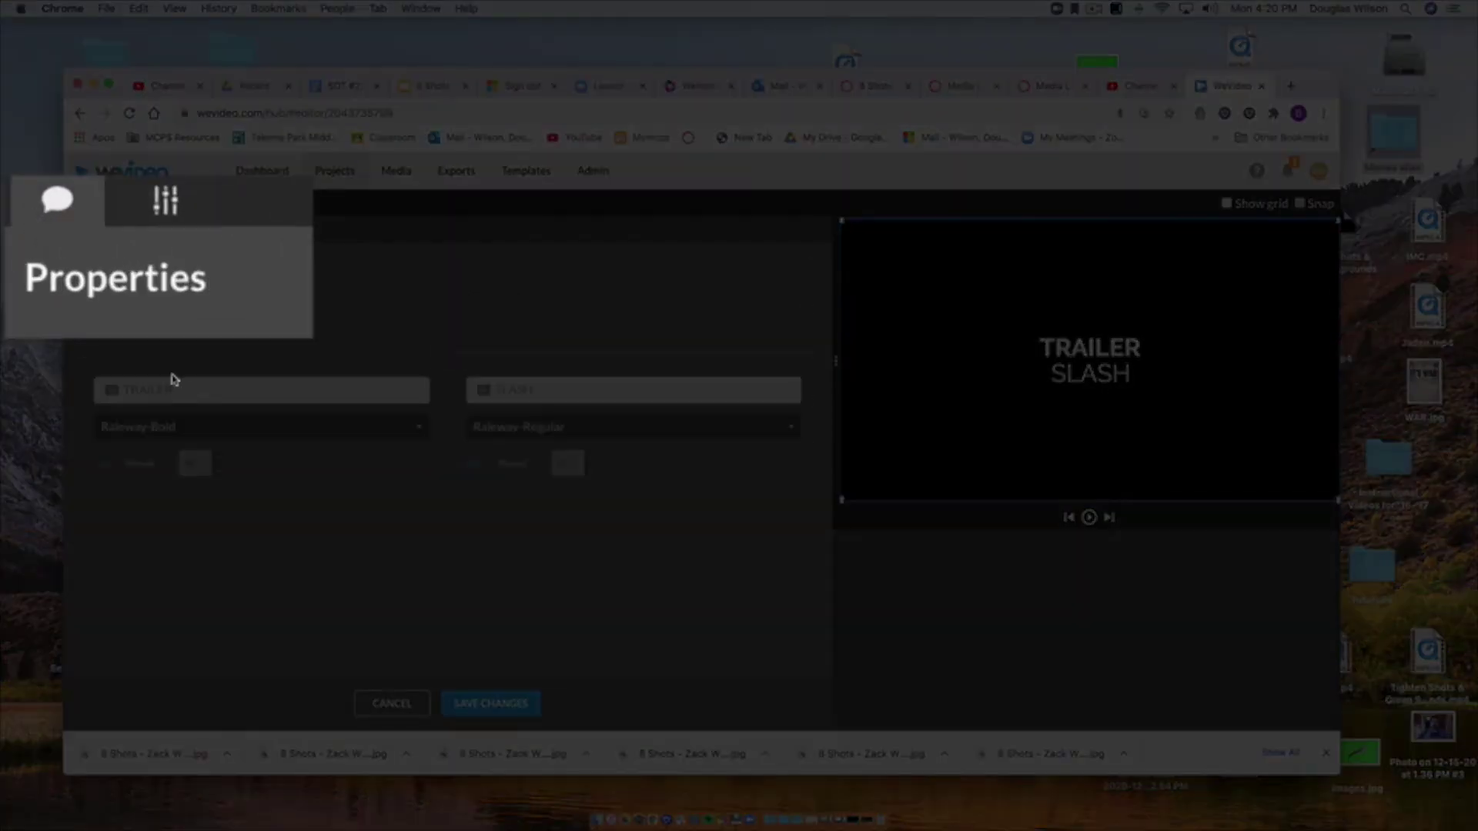
{"action": "type", "text": "The 8 Shots!"}
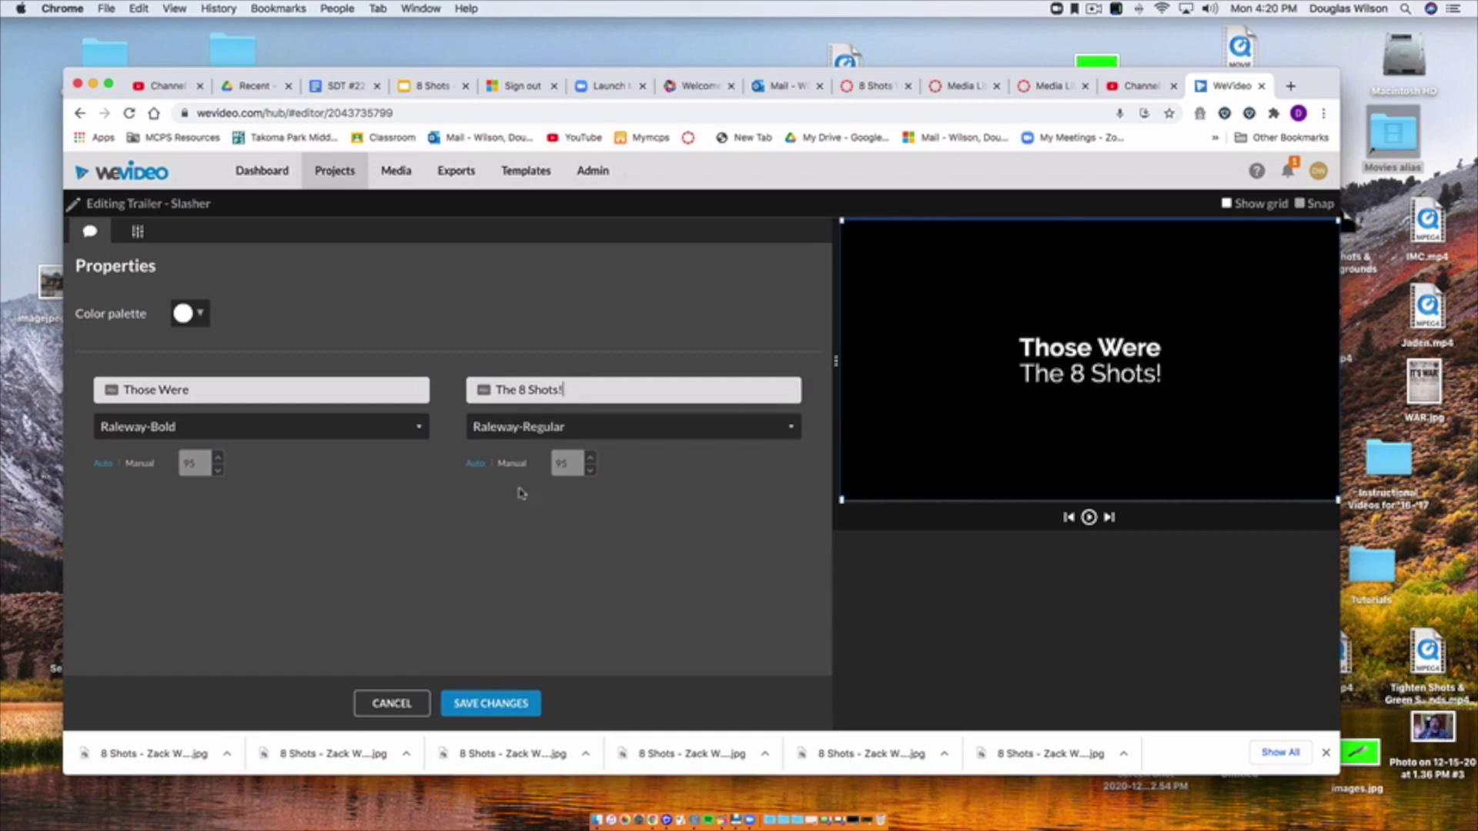
{"action": "left_click", "coordinate": [473, 702]}
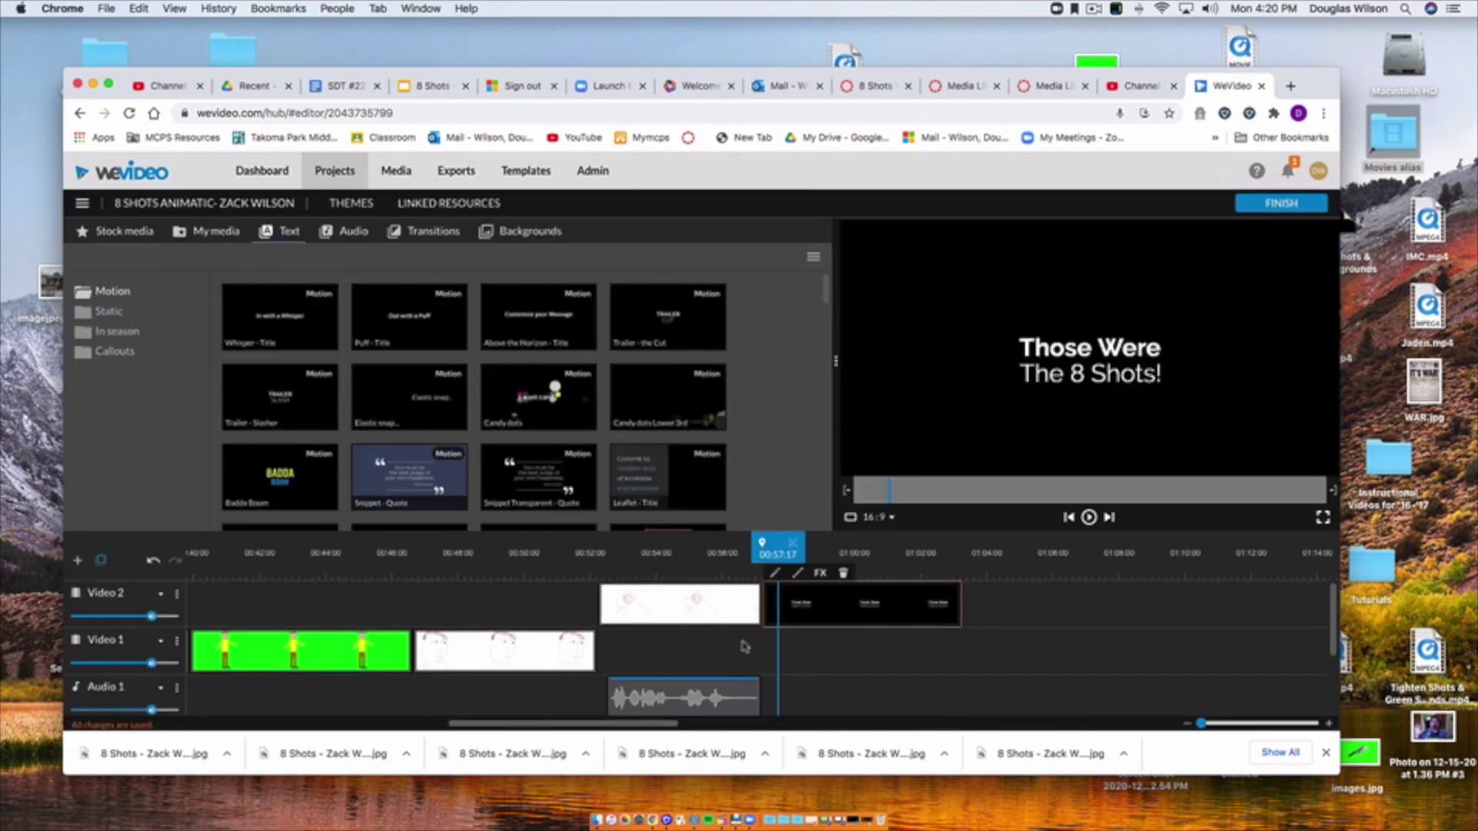
{"action": "left_click", "coordinate": [687, 569]}
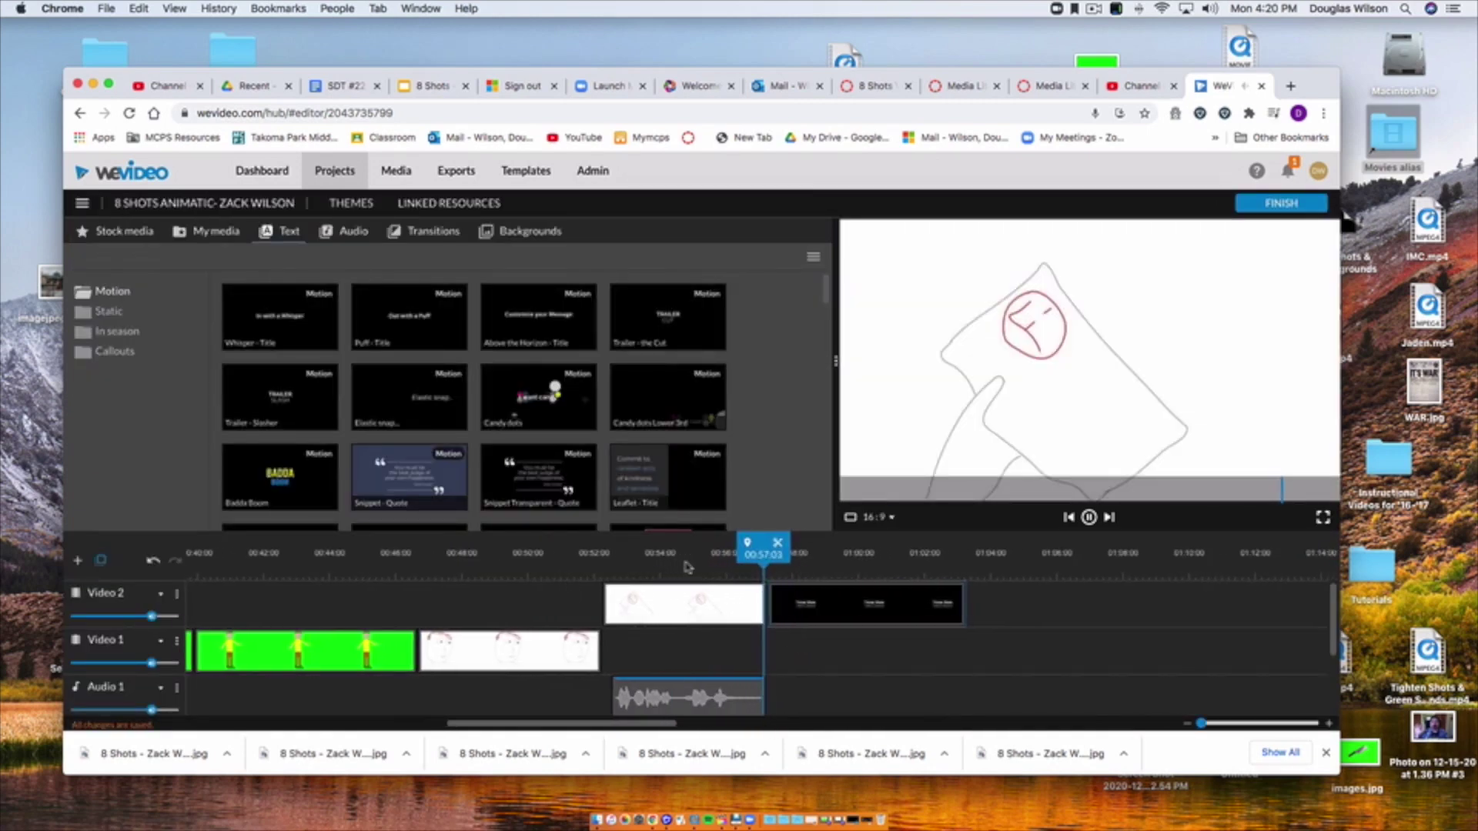
{"action": "key", "text": "space"}
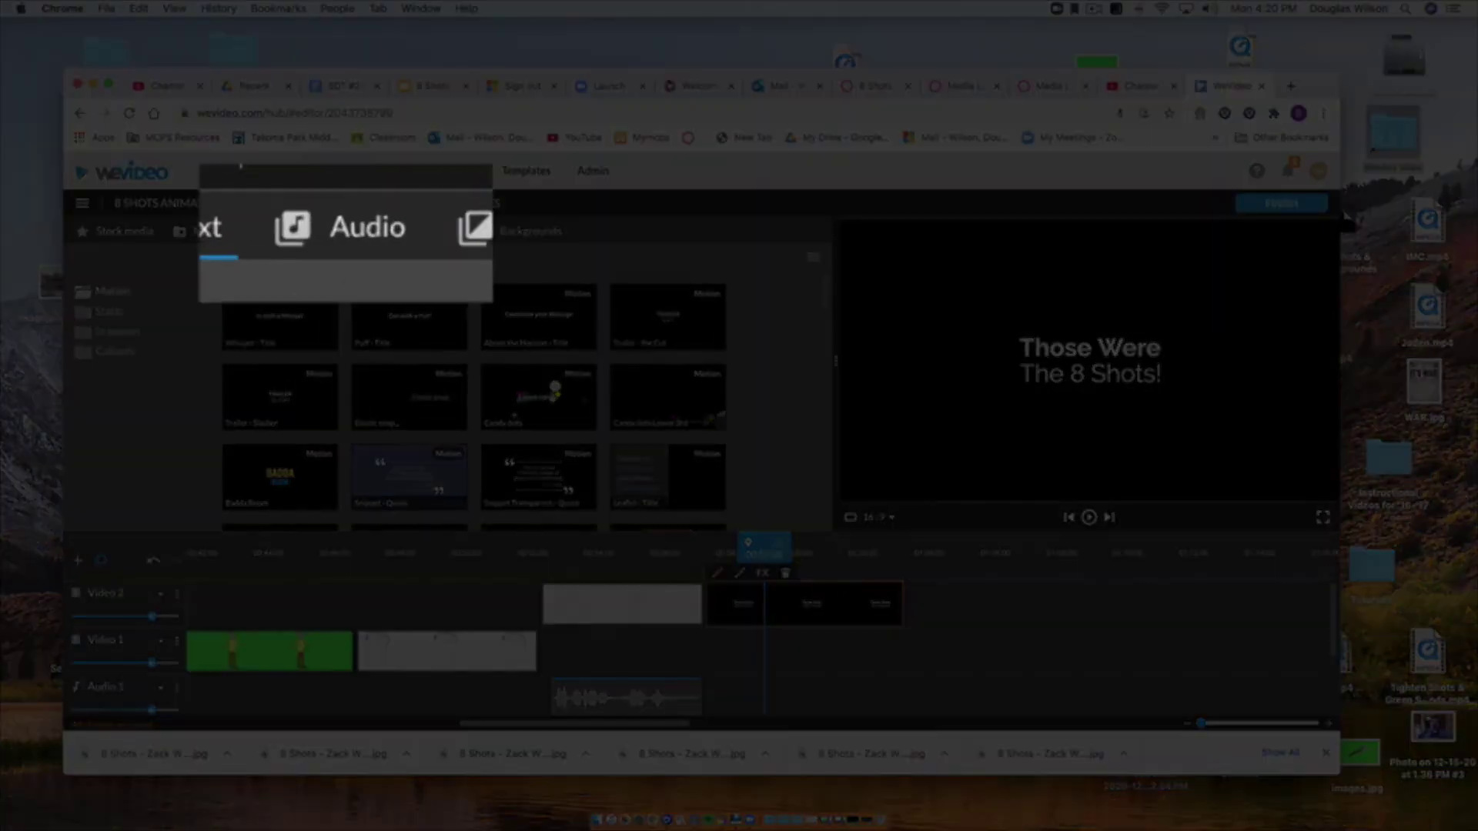
Slide the Voiceover 2 music clip back to the beginning of the timeline.
{"action": "left_click", "coordinate": [348, 233]}
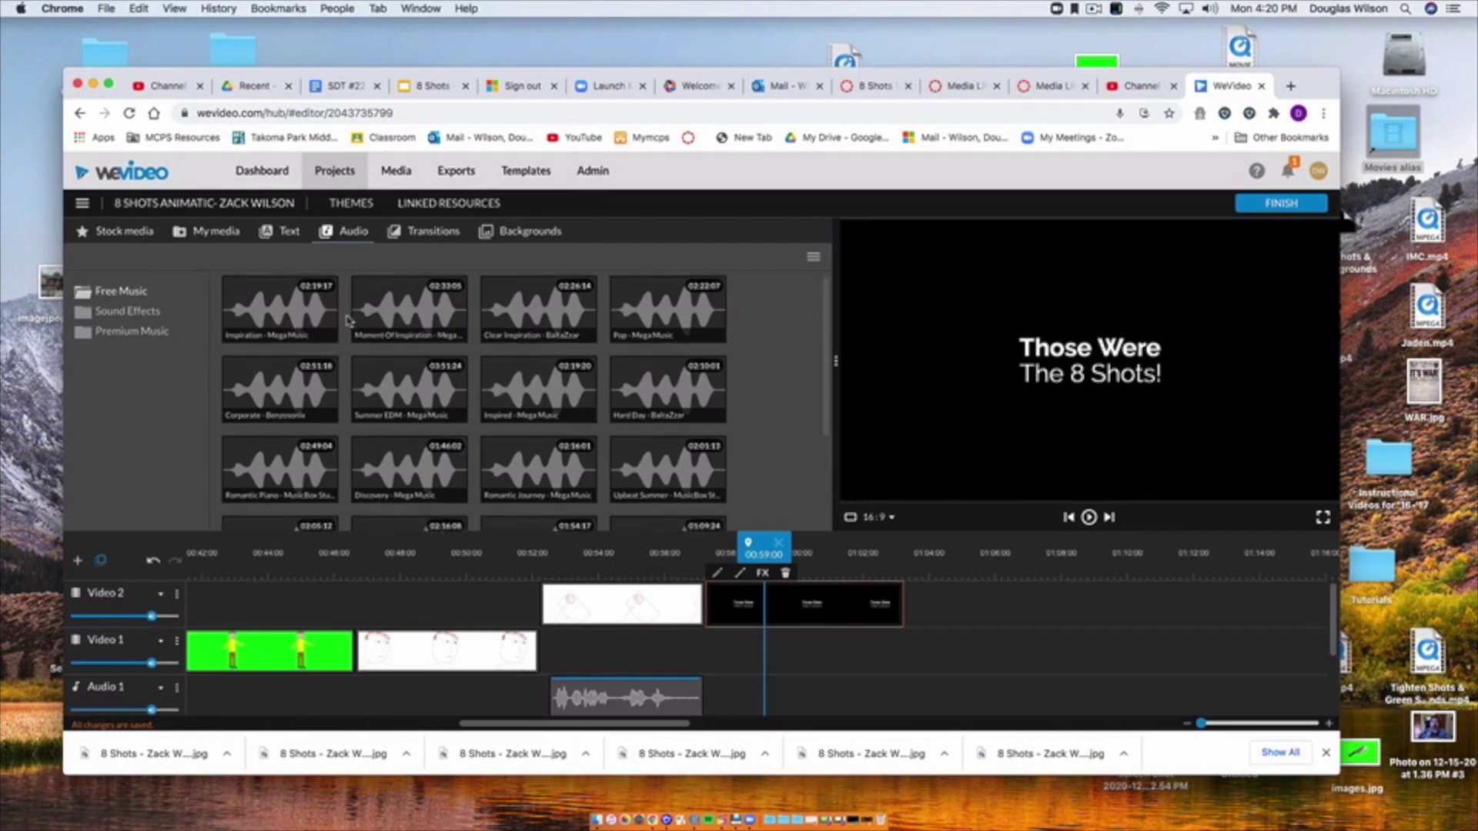
{"action": "scroll", "coordinate": [348, 321], "scroll_direction": "down", "scroll_amount": 2}
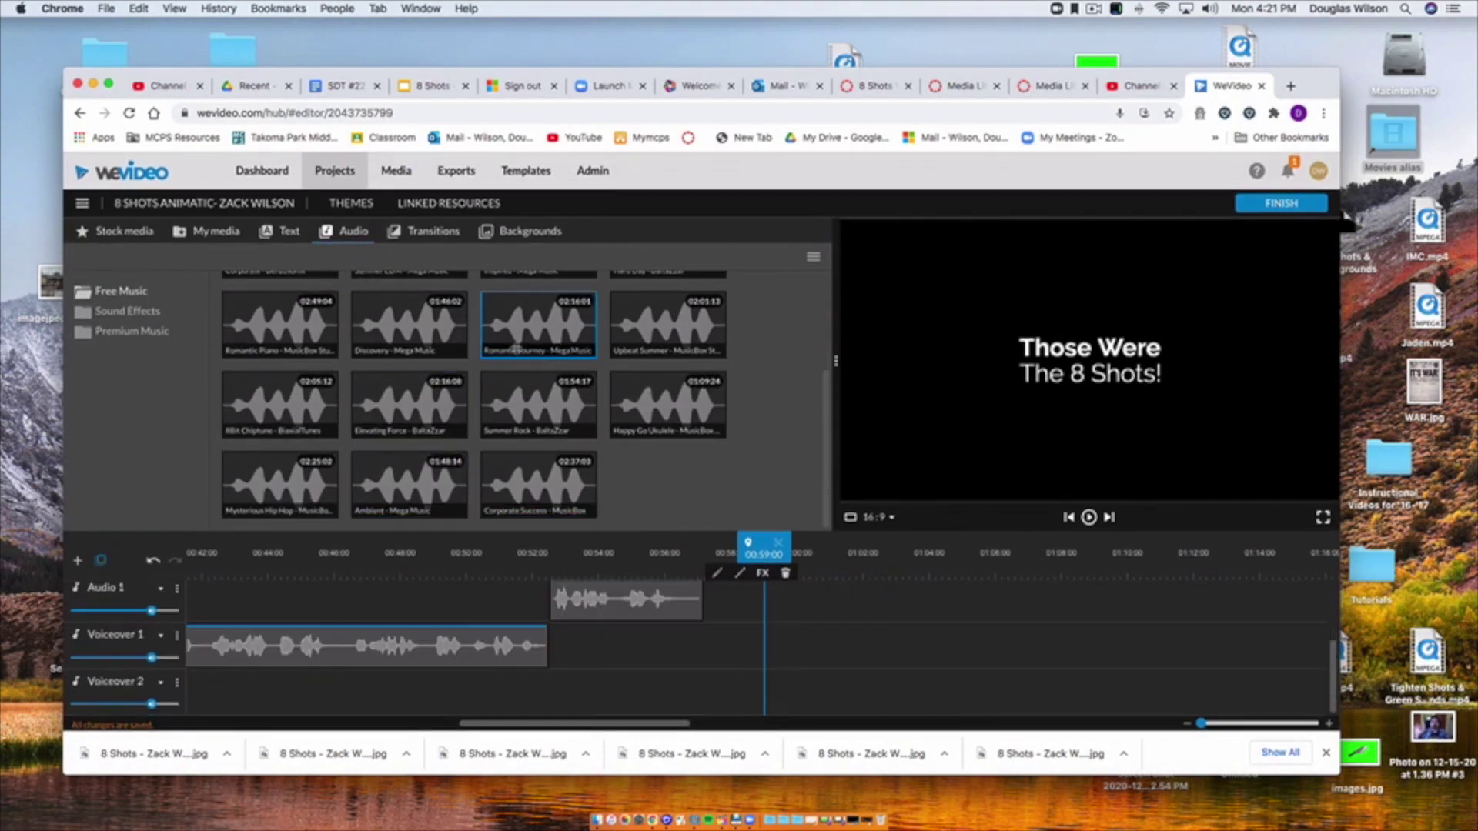
{"action": "left_click", "coordinate": [515, 346]}
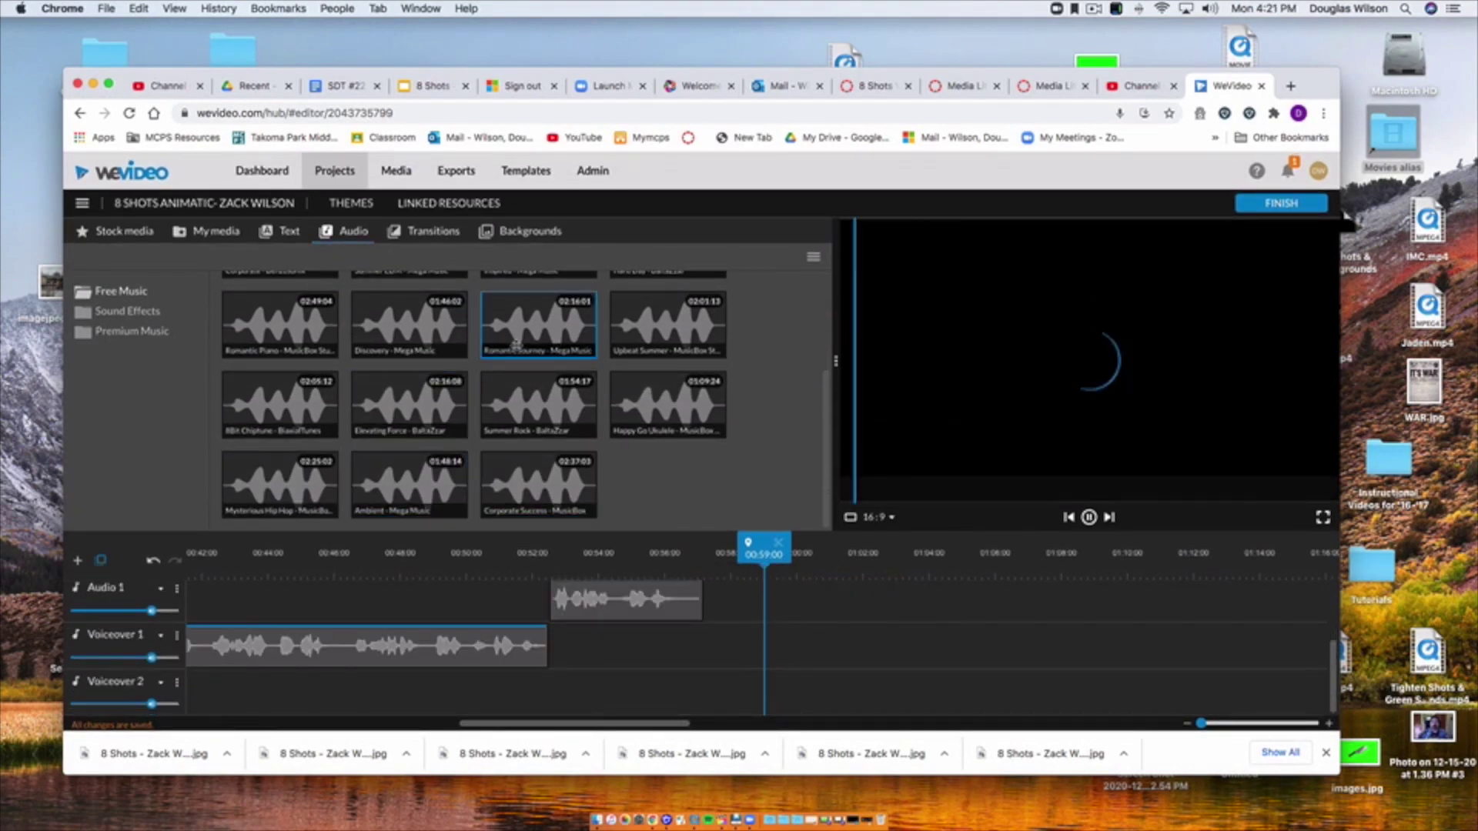
{"action": "left_click_drag", "start_coordinate": [412, 691], "coordinate": [547, 718]}
{"action": "left_click_drag", "start_coordinate": [639, 695], "coordinate": [357, 698]}
{"action": "scroll", "coordinate": [369, 701], "scroll_direction": "left", "scroll_amount": 11}
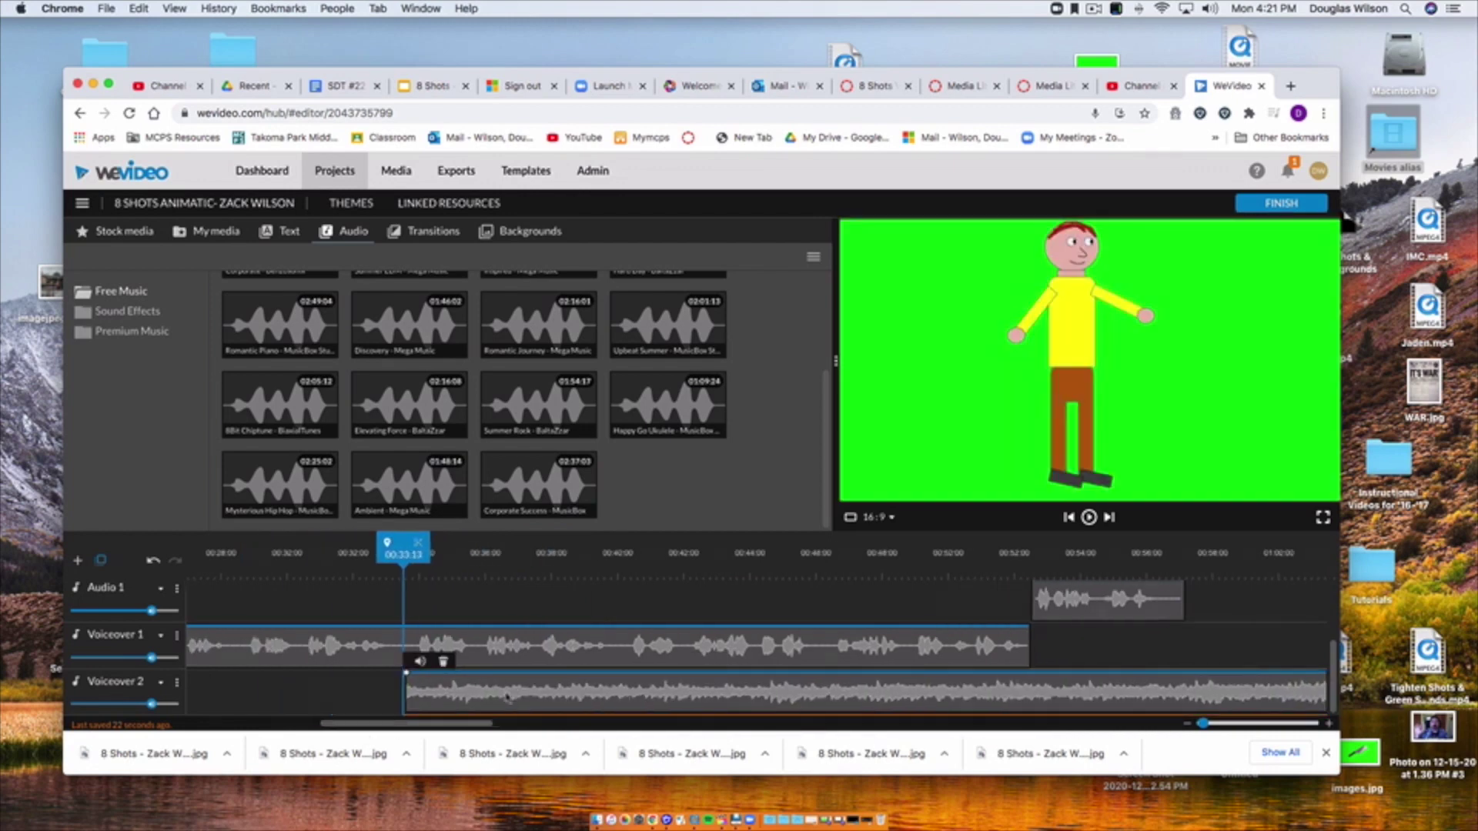
{"action": "left_click_drag", "start_coordinate": [1289, 693], "coordinate": [486, 686]}
{"action": "scroll", "coordinate": [574, 689], "scroll_direction": "left", "scroll_amount": 2}
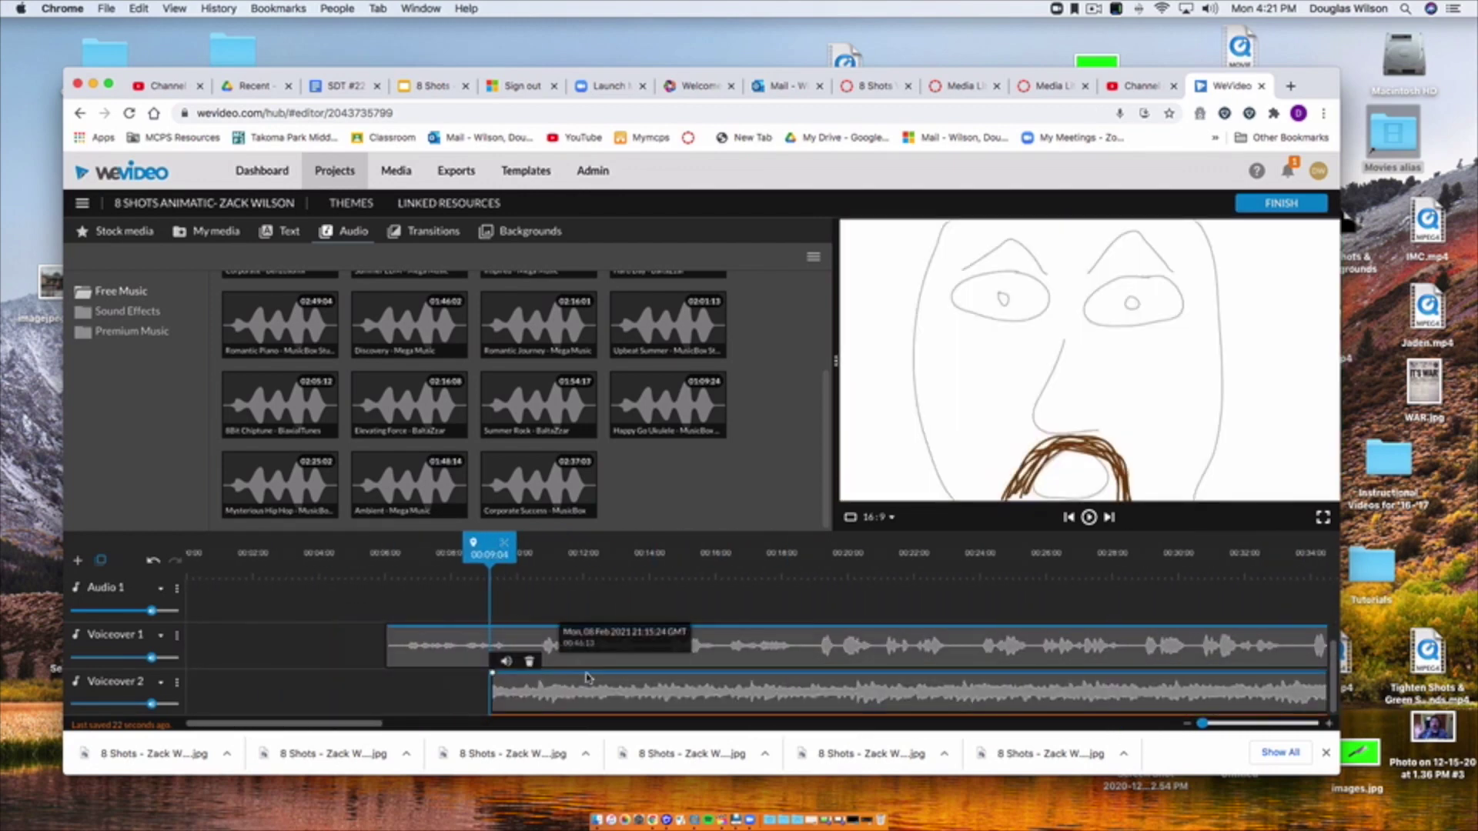
{"action": "left_click_drag", "start_coordinate": [589, 701], "coordinate": [288, 693]}
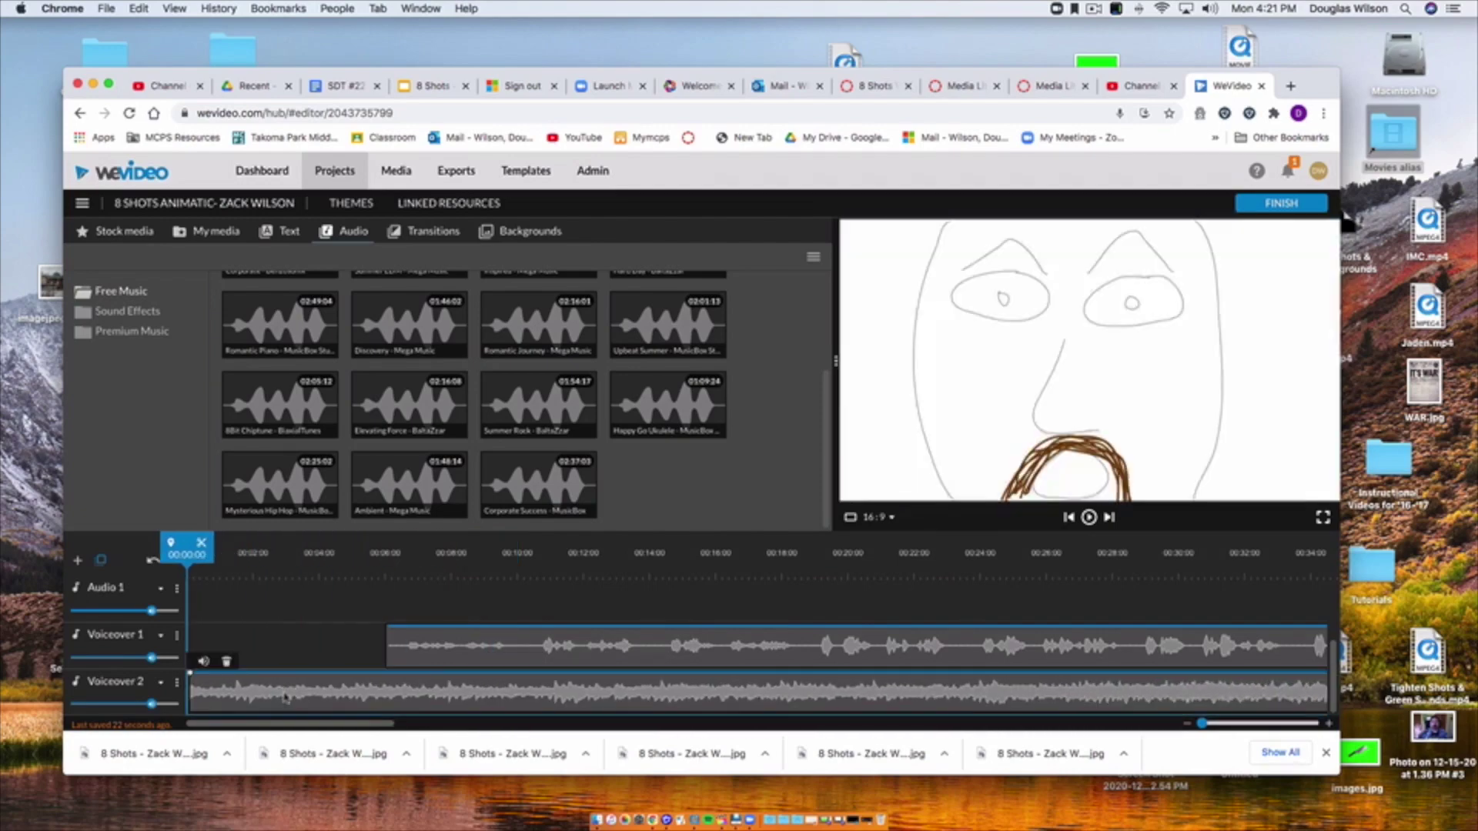
Lower the music clip's volume from 100% to about 50–60% and preview it.
{"action": "left_click_drag", "start_coordinate": [126, 660], "coordinate": [126, 703]}
{"action": "key", "text": "space"}
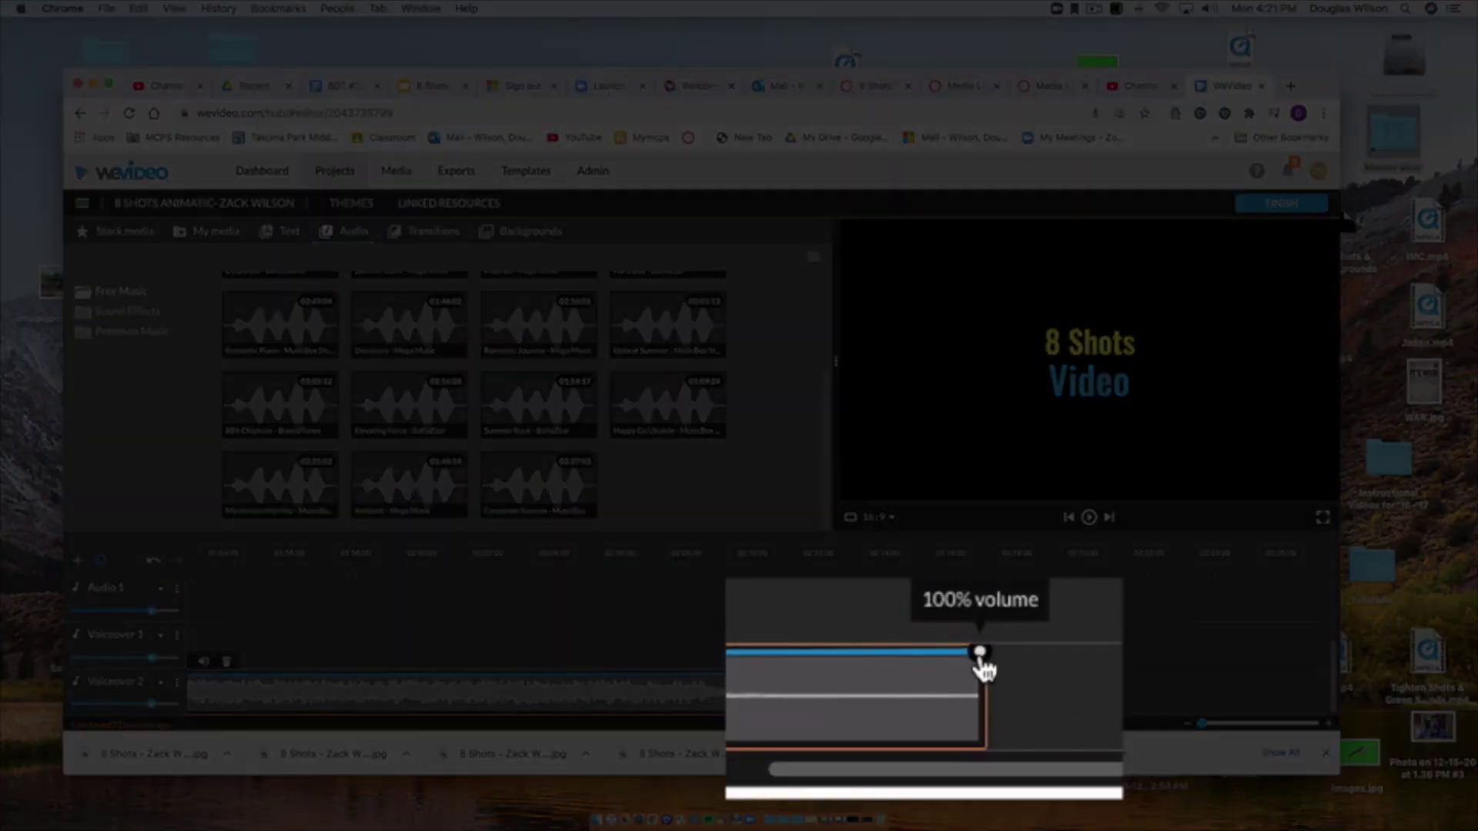
{"action": "left_click_drag", "start_coordinate": [980, 660], "coordinate": [986, 714]}
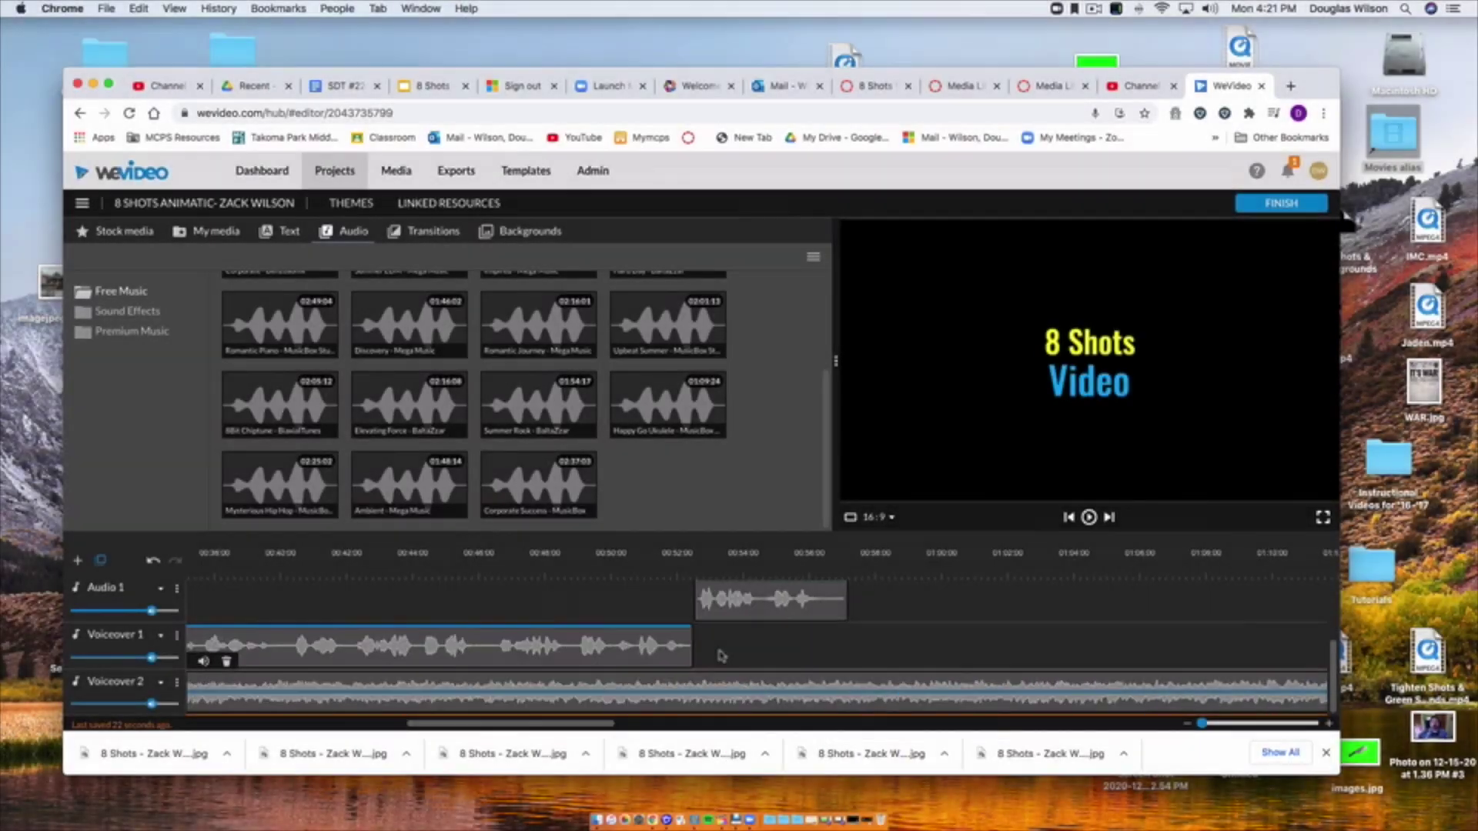
{"action": "scroll", "coordinate": [570, 598], "scroll_direction": "left", "scroll_amount": 2}
{"action": "scroll", "coordinate": [570, 598], "scroll_direction": "right", "scroll_amount": 14}
Add two volume points near the end of Voiceover 2 and drop the last to 2%.
{"action": "left_click", "coordinate": [421, 569]}
{"action": "key", "text": "space"}
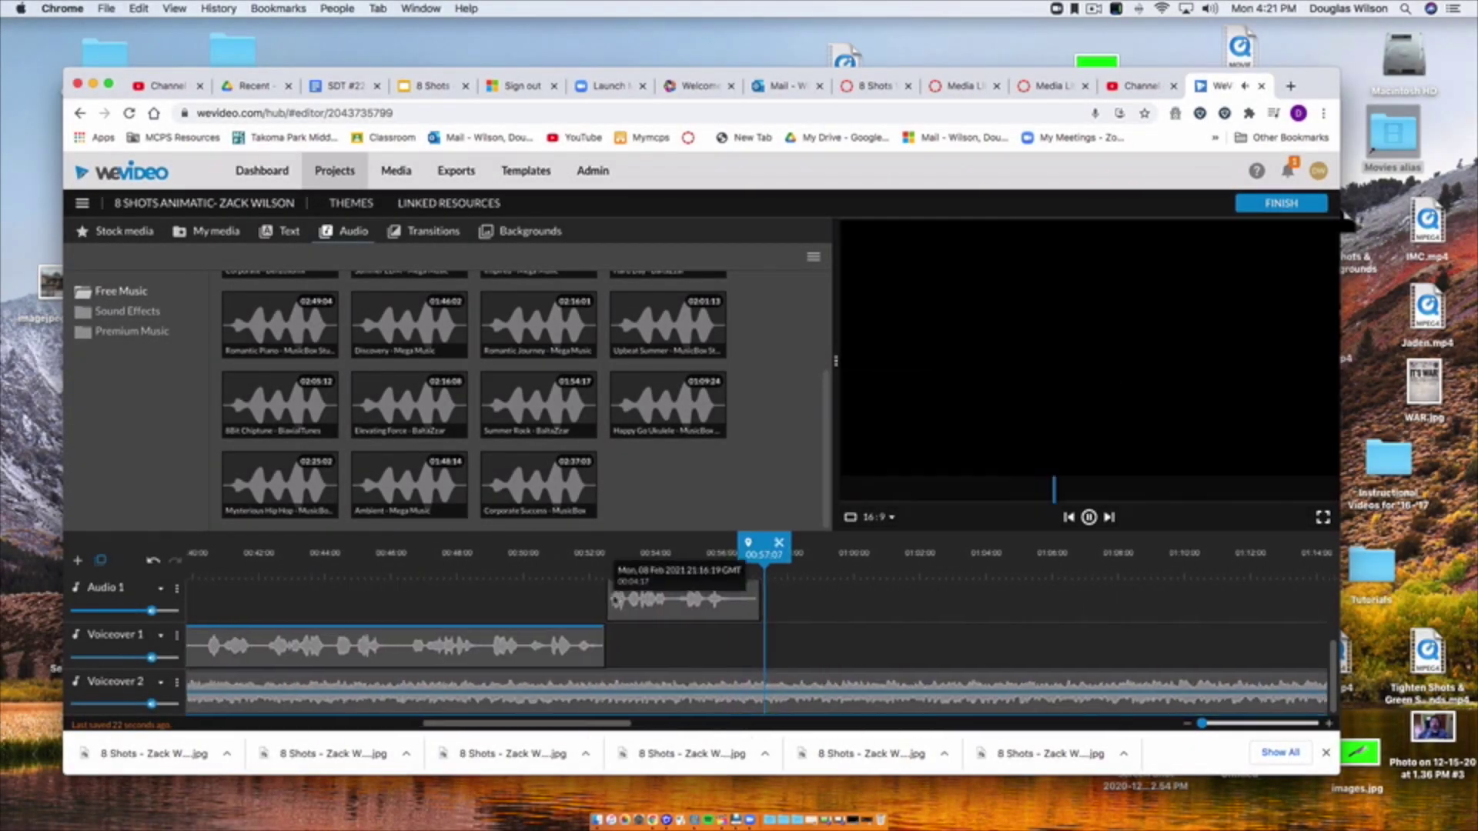
{"action": "left_click_drag", "start_coordinate": [622, 609], "coordinate": [624, 609]}
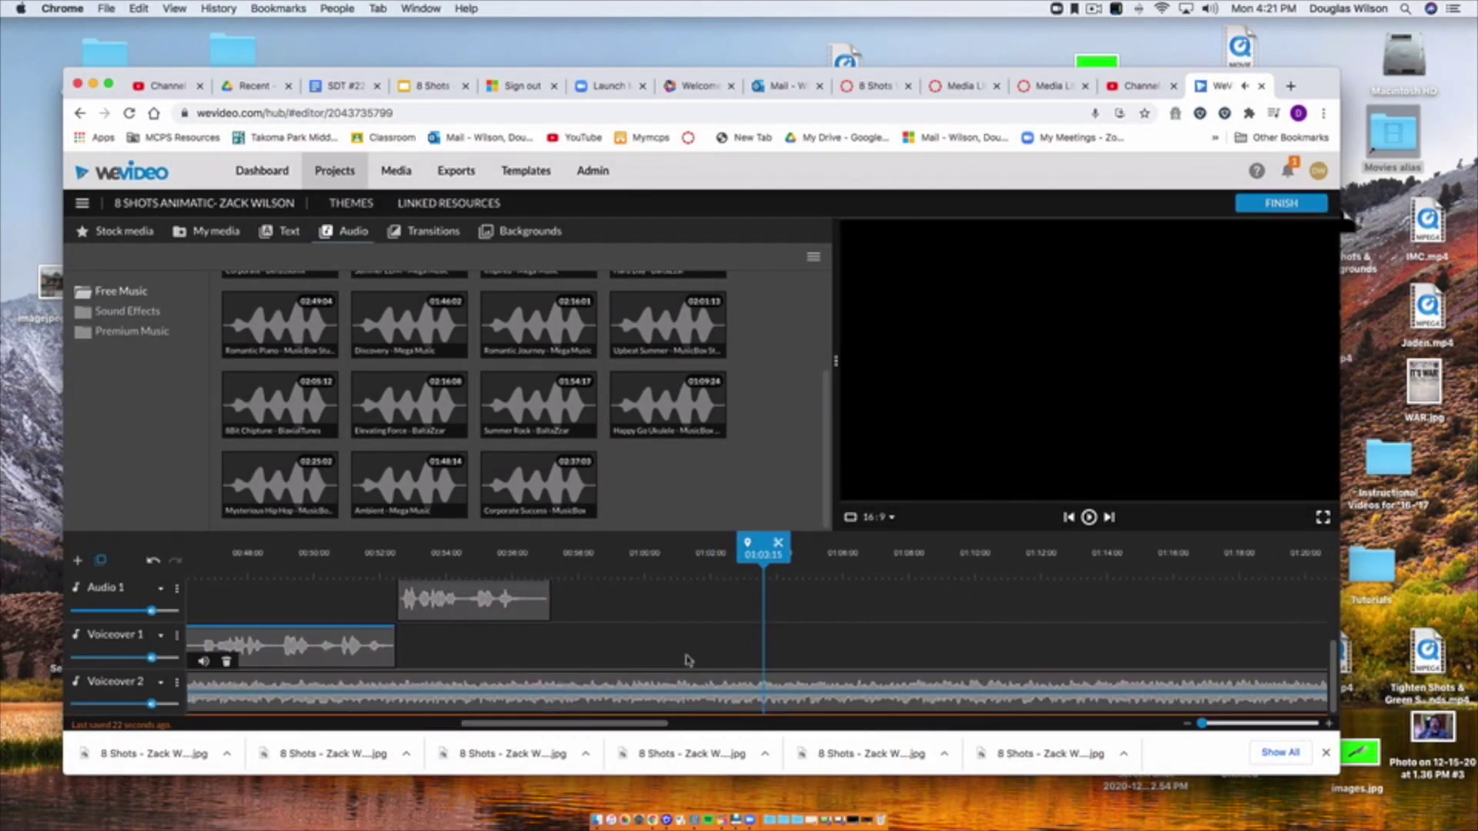
{"action": "left_click", "coordinate": [725, 693]}
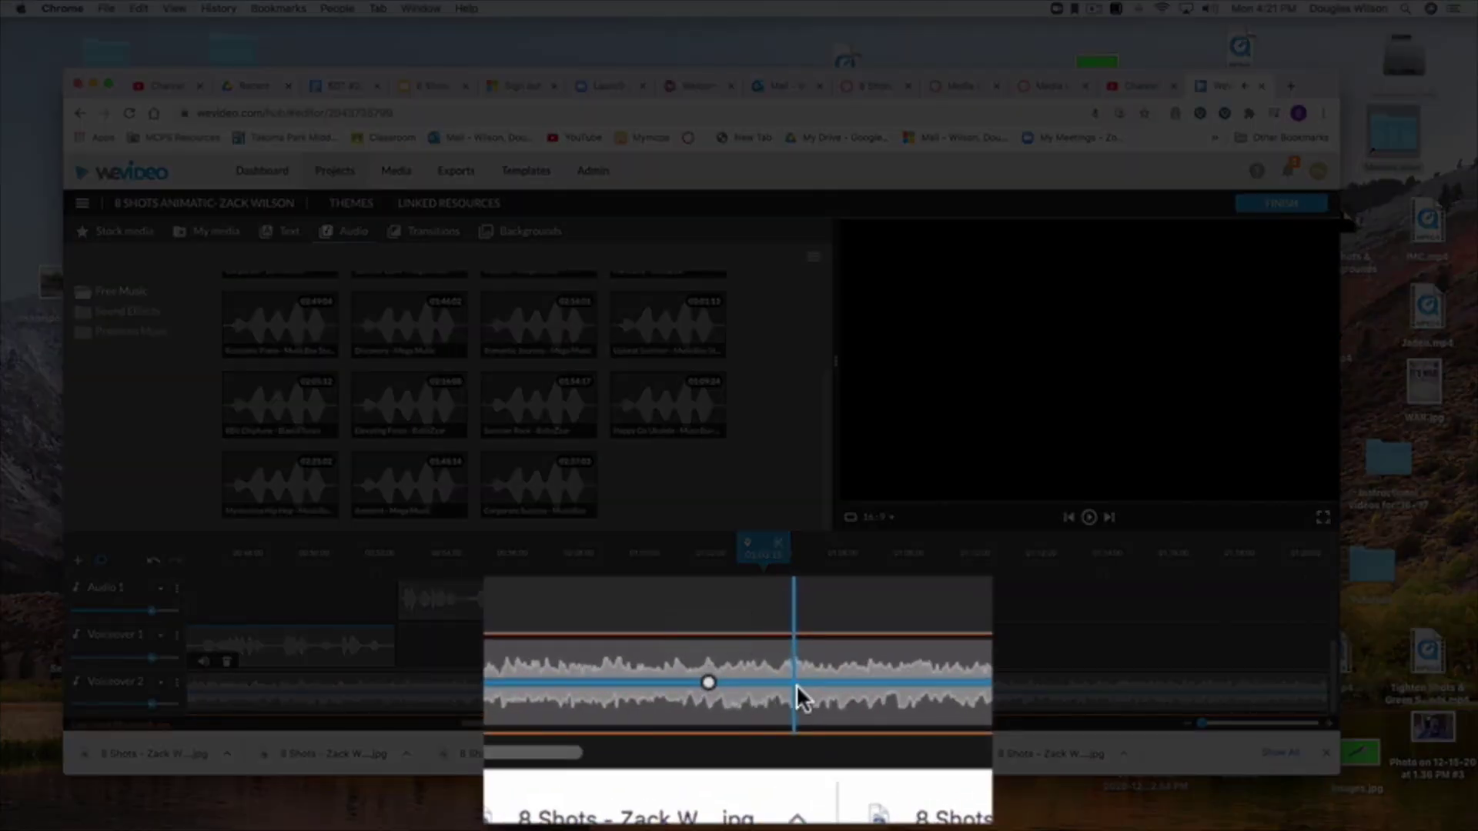
{"action": "left_click", "coordinate": [764, 693]}
{"action": "left_click_drag", "start_coordinate": [764, 691], "coordinate": [769, 711]}
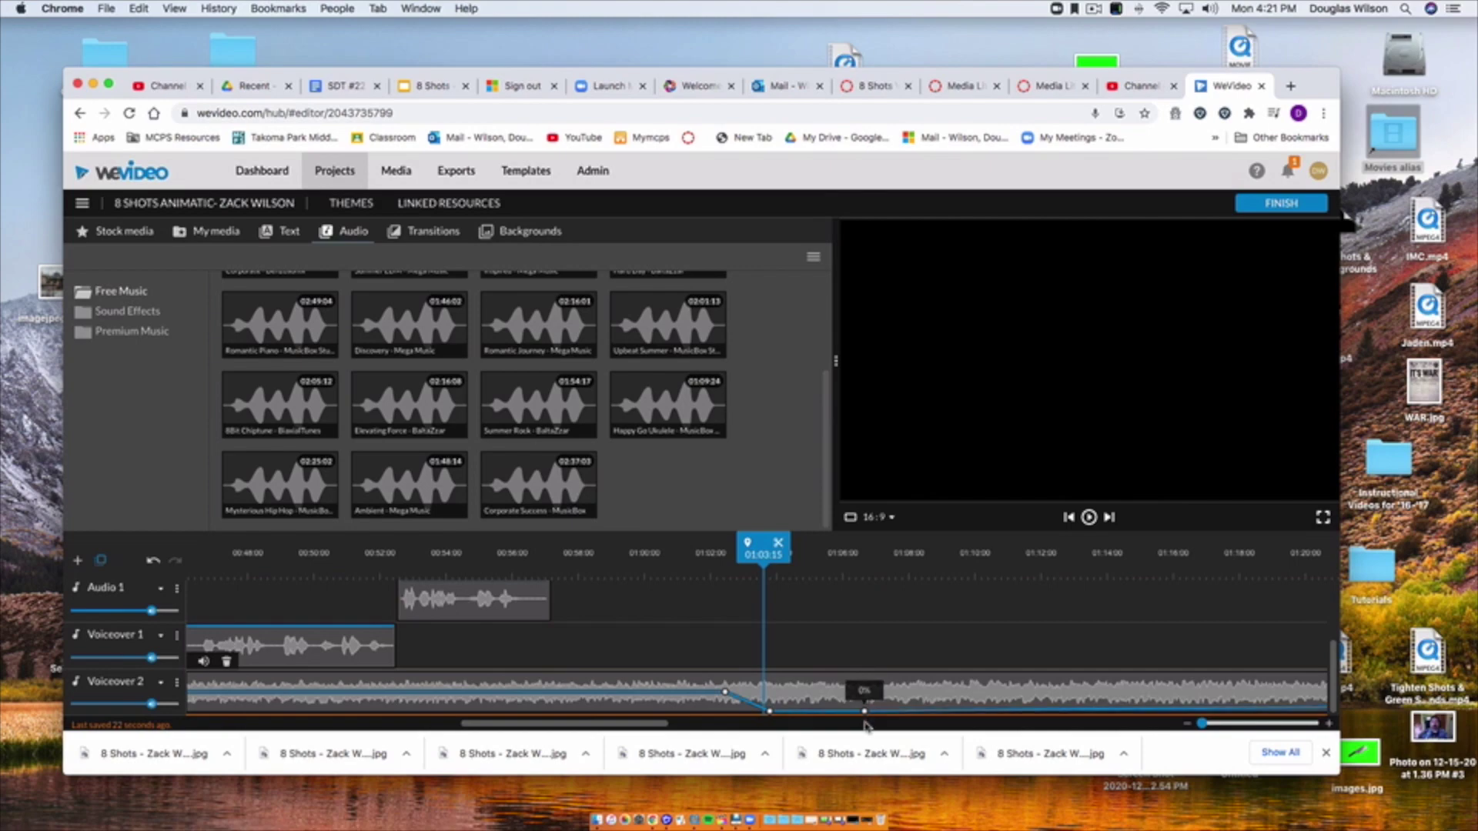
{"action": "key", "text": "space"}
{"action": "left_click", "coordinate": [708, 568]}
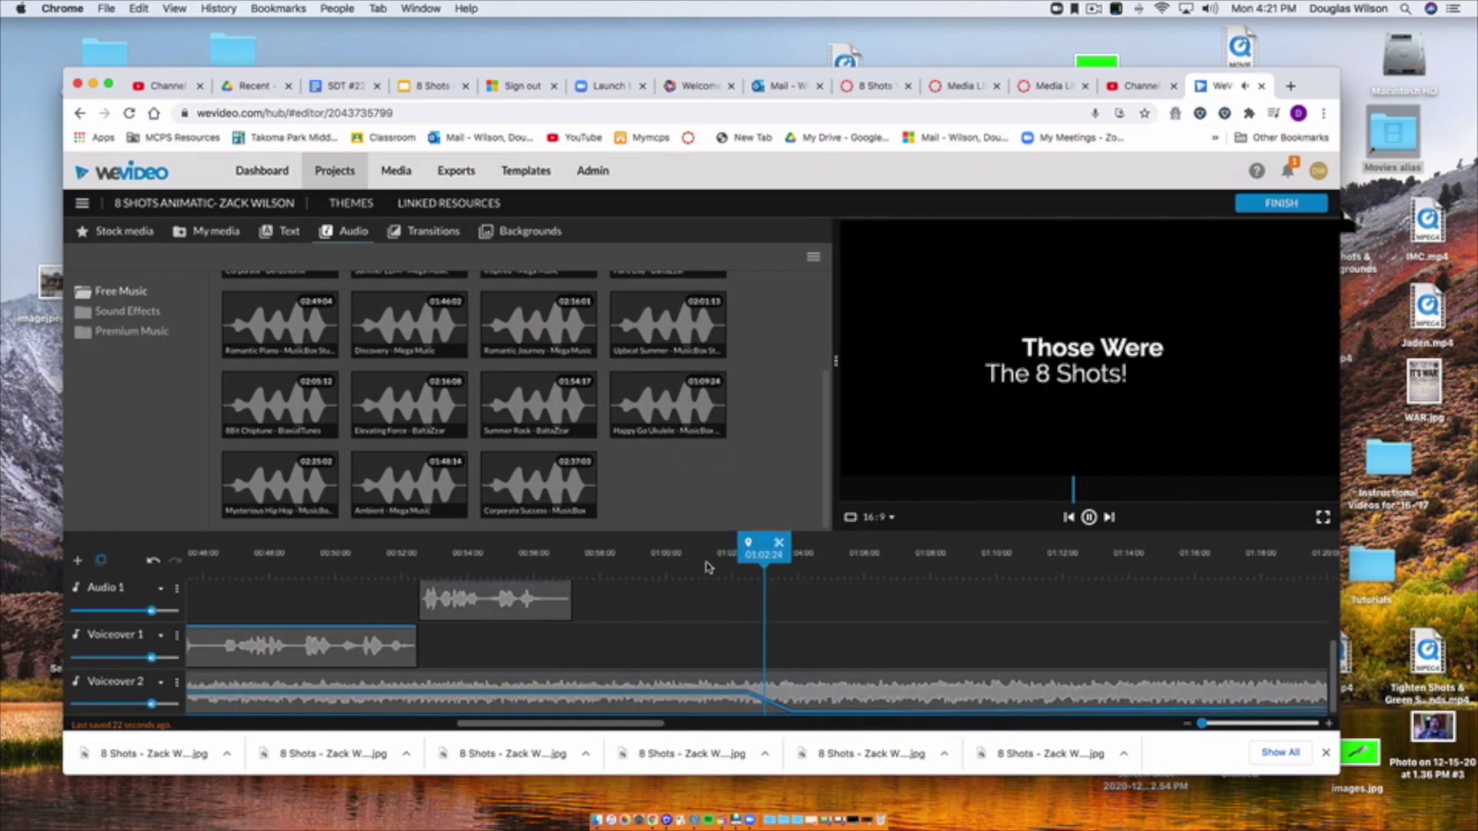
{"action": "key", "text": "space"}
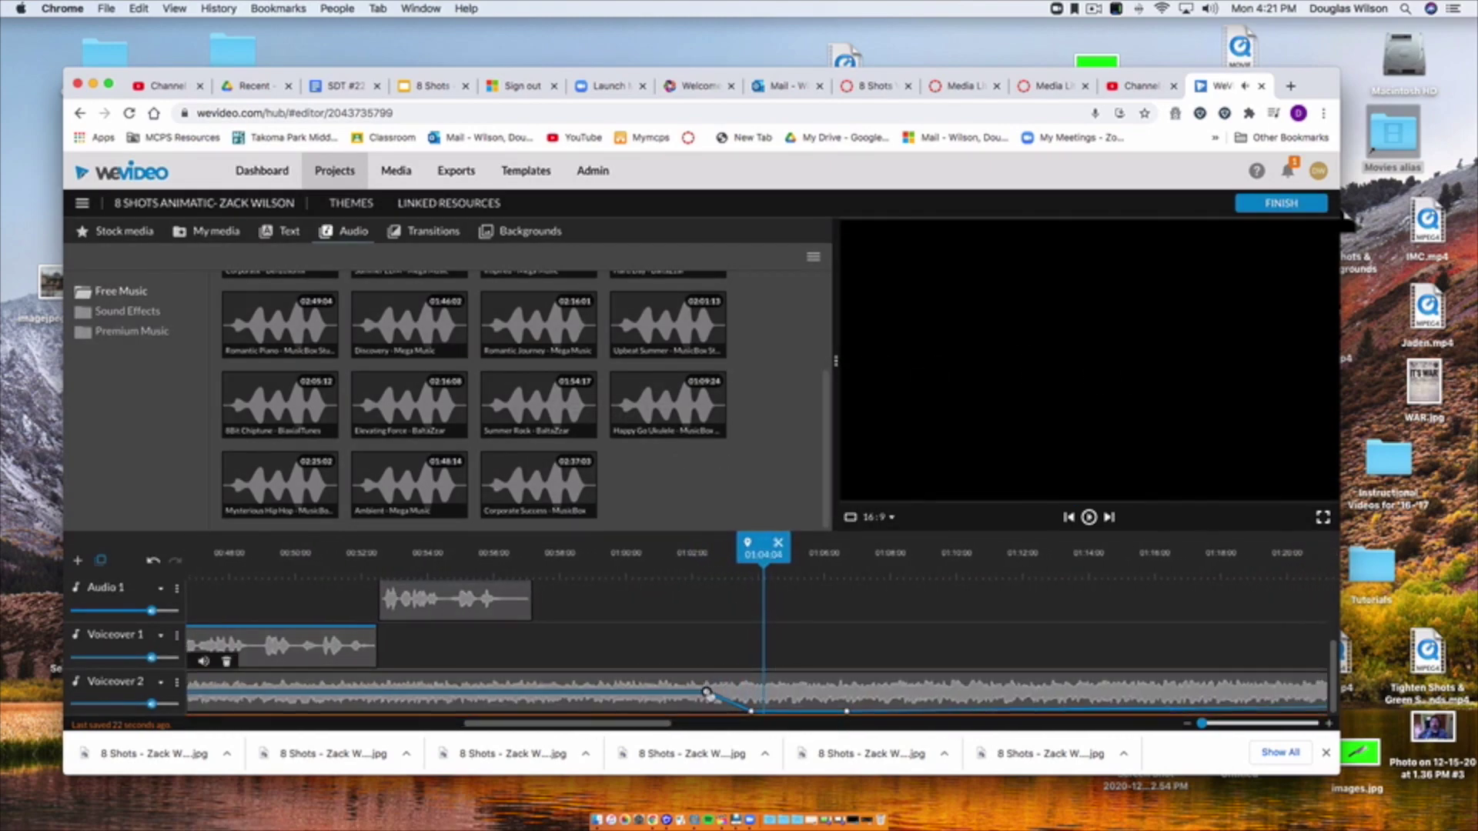
Lengthen the fade-out, then split Voiceover 2 and delete the leftover piece.
{"action": "left_click_drag", "start_coordinate": [706, 692], "coordinate": [649, 692]}
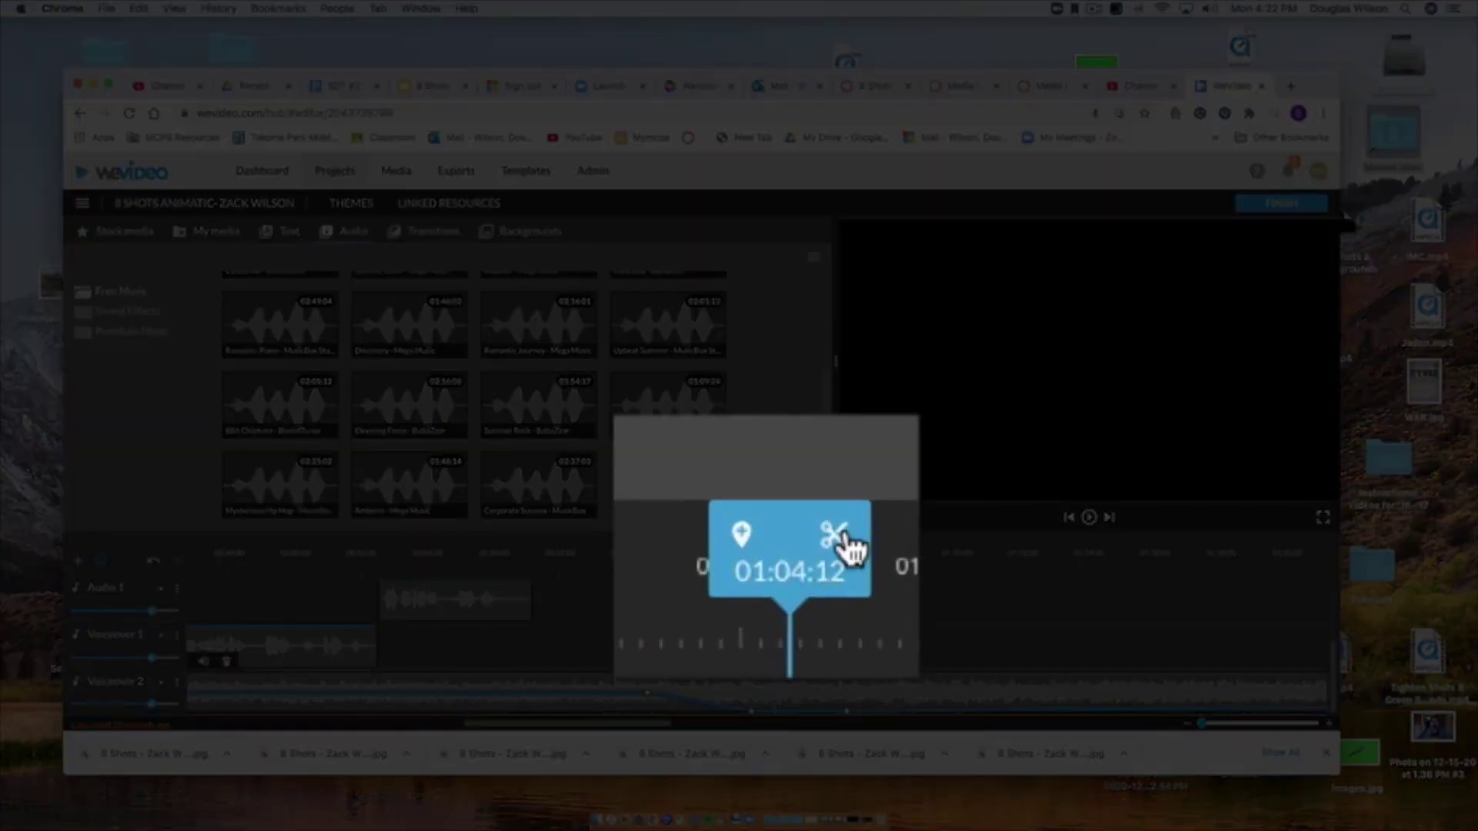
{"action": "left_click", "coordinate": [789, 543]}
{"action": "left_click", "coordinate": [867, 682]}
{"action": "key", "text": "Delete"}
{"action": "scroll", "coordinate": [759, 684], "scroll_direction": "left", "scroll_amount": 20}
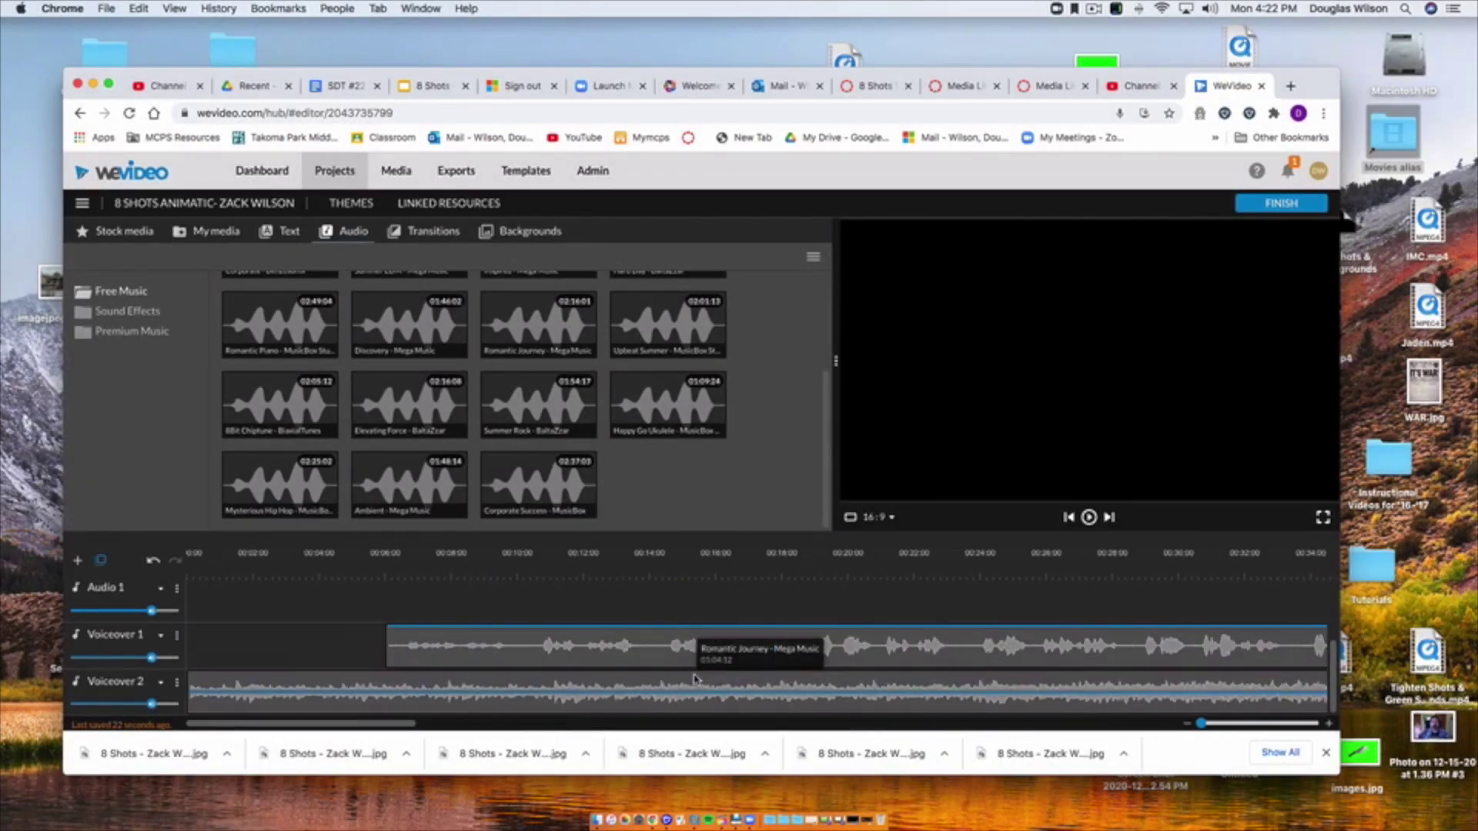
Try adding lowered volume points on Voiceover 2 around four seconds in, then undo them.
{"action": "left_click", "coordinate": [190, 565]}
{"action": "key", "text": "space"}
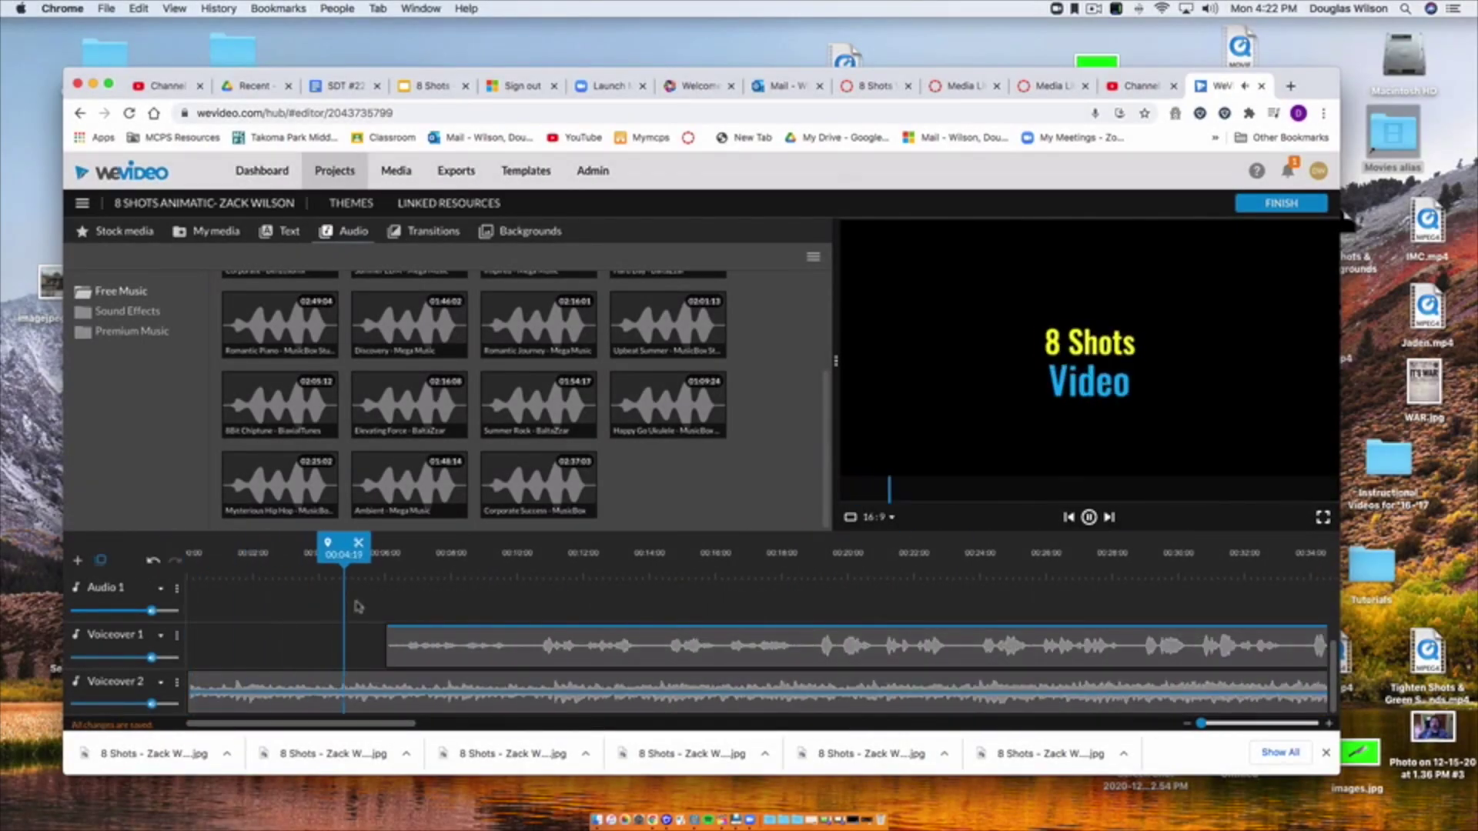
{"action": "left_click", "coordinate": [322, 695]}
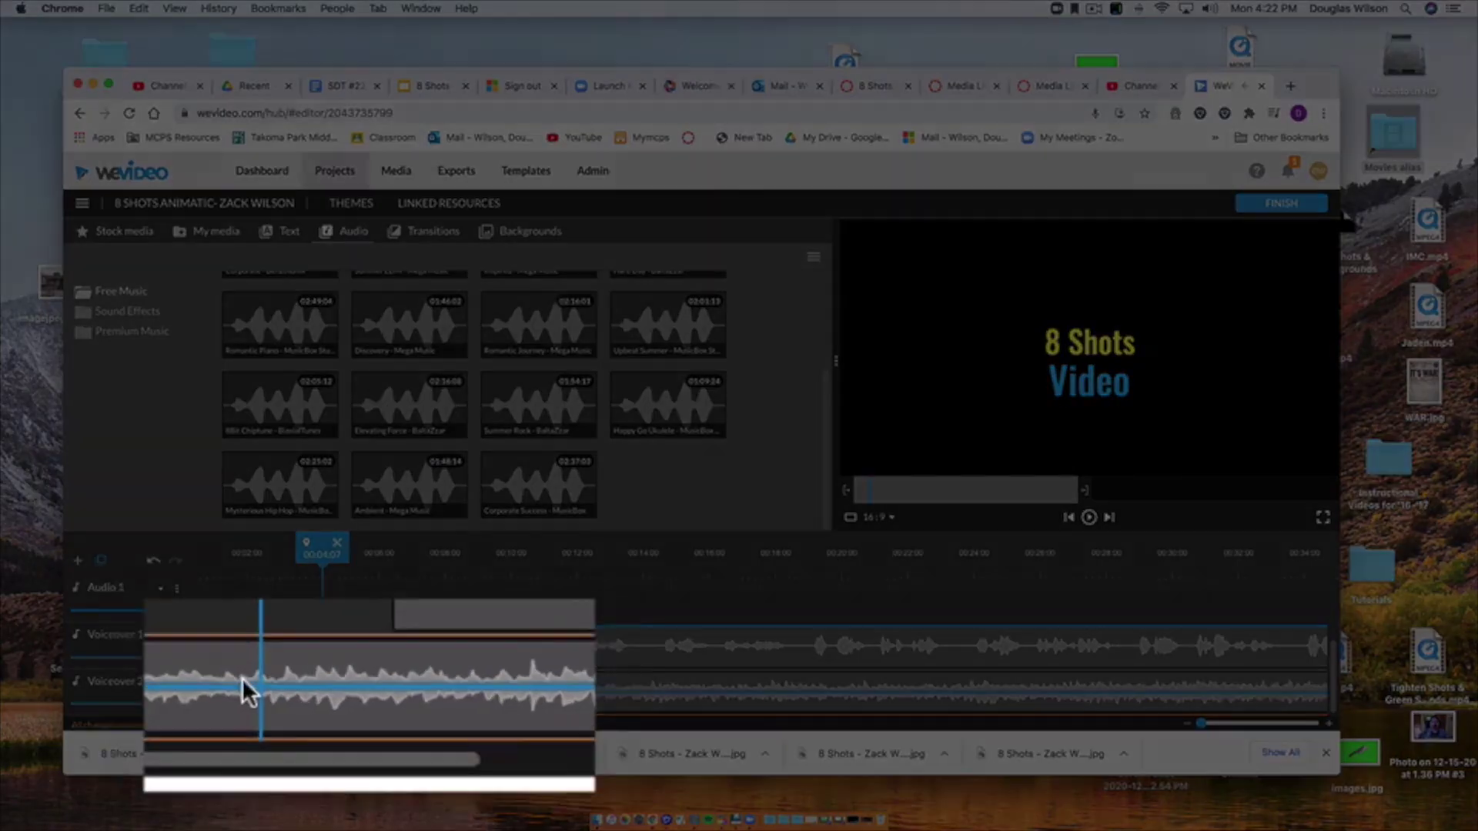
{"action": "left_click", "coordinate": [323, 692]}
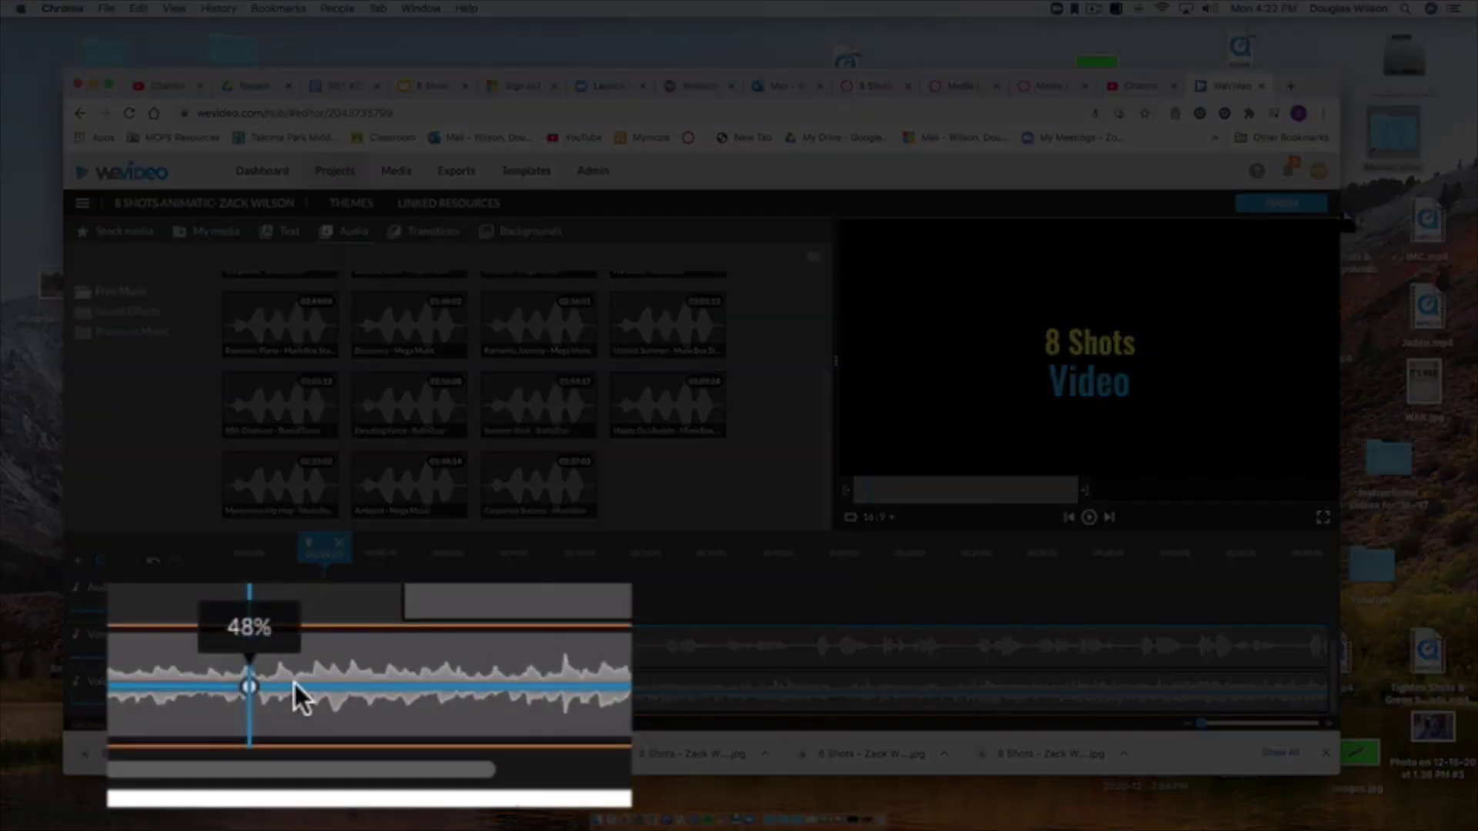
{"action": "left_click", "coordinate": [333, 688]}
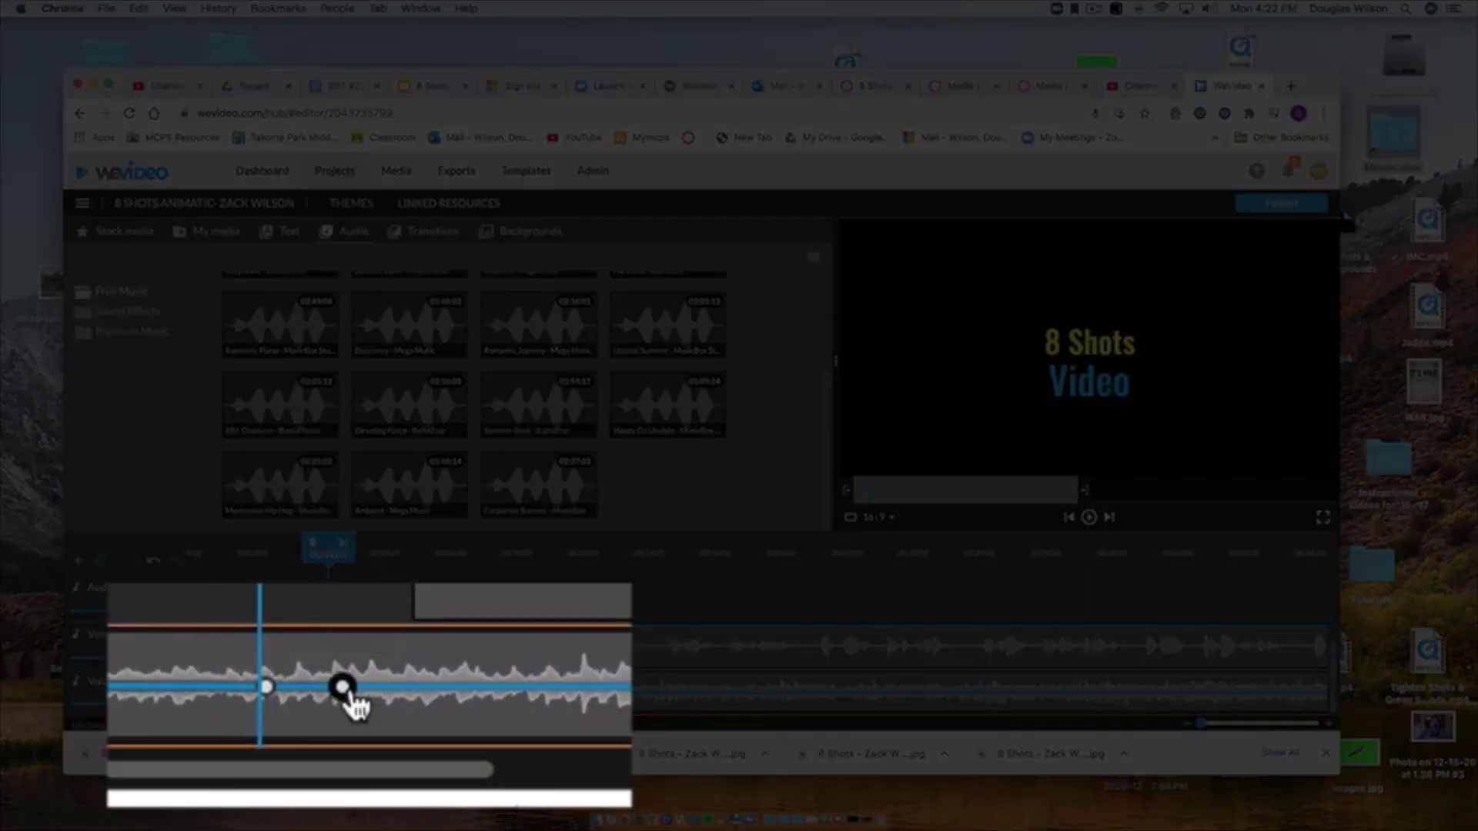
{"action": "scroll", "coordinate": [366, 686], "scroll_direction": "right", "scroll_amount": 1}
{"action": "left_click_drag", "start_coordinate": [356, 686], "coordinate": [346, 696]}
{"action": "key", "text": "super+z"}
{"action": "key", "text": "super+z"}
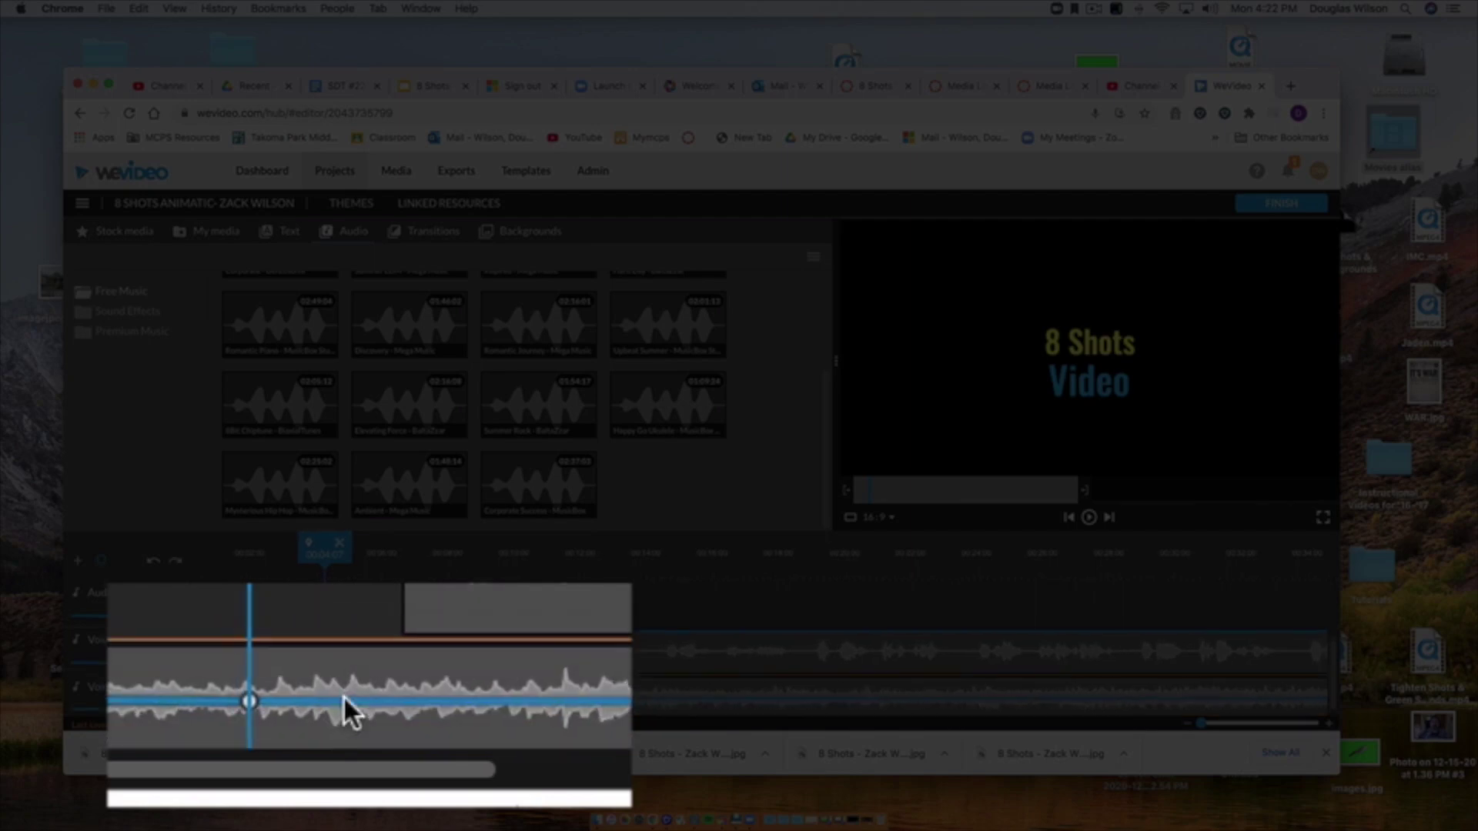
Dip Voiceover 2 to 30% where the narration starts, then to about 22%.
{"action": "left_click", "coordinate": [330, 702]}
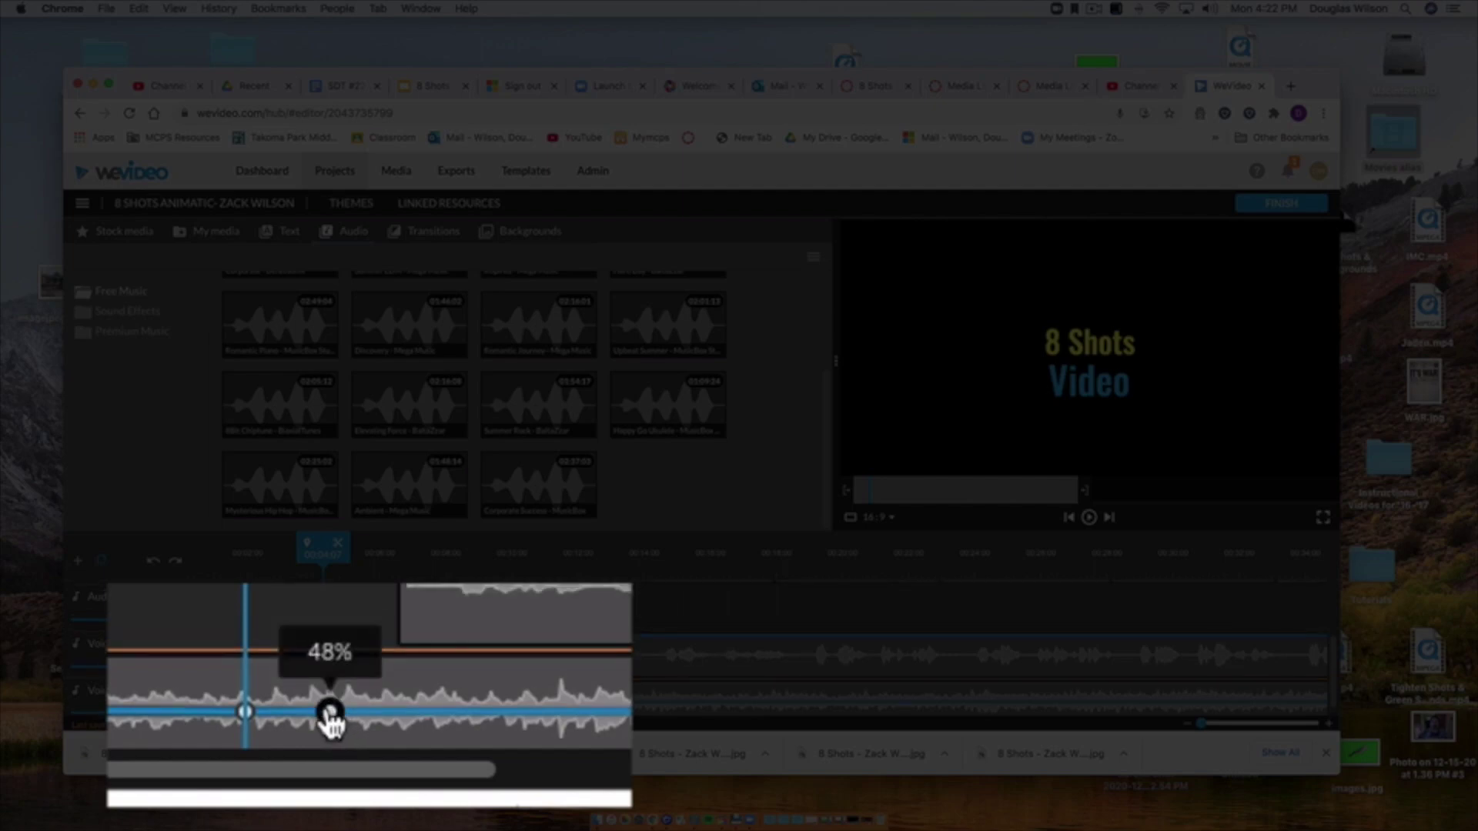
{"action": "left_click_drag", "start_coordinate": [330, 702], "coordinate": [333, 735]}
{"action": "scroll", "coordinate": [820, 706], "scroll_direction": "right", "scroll_amount": 14}
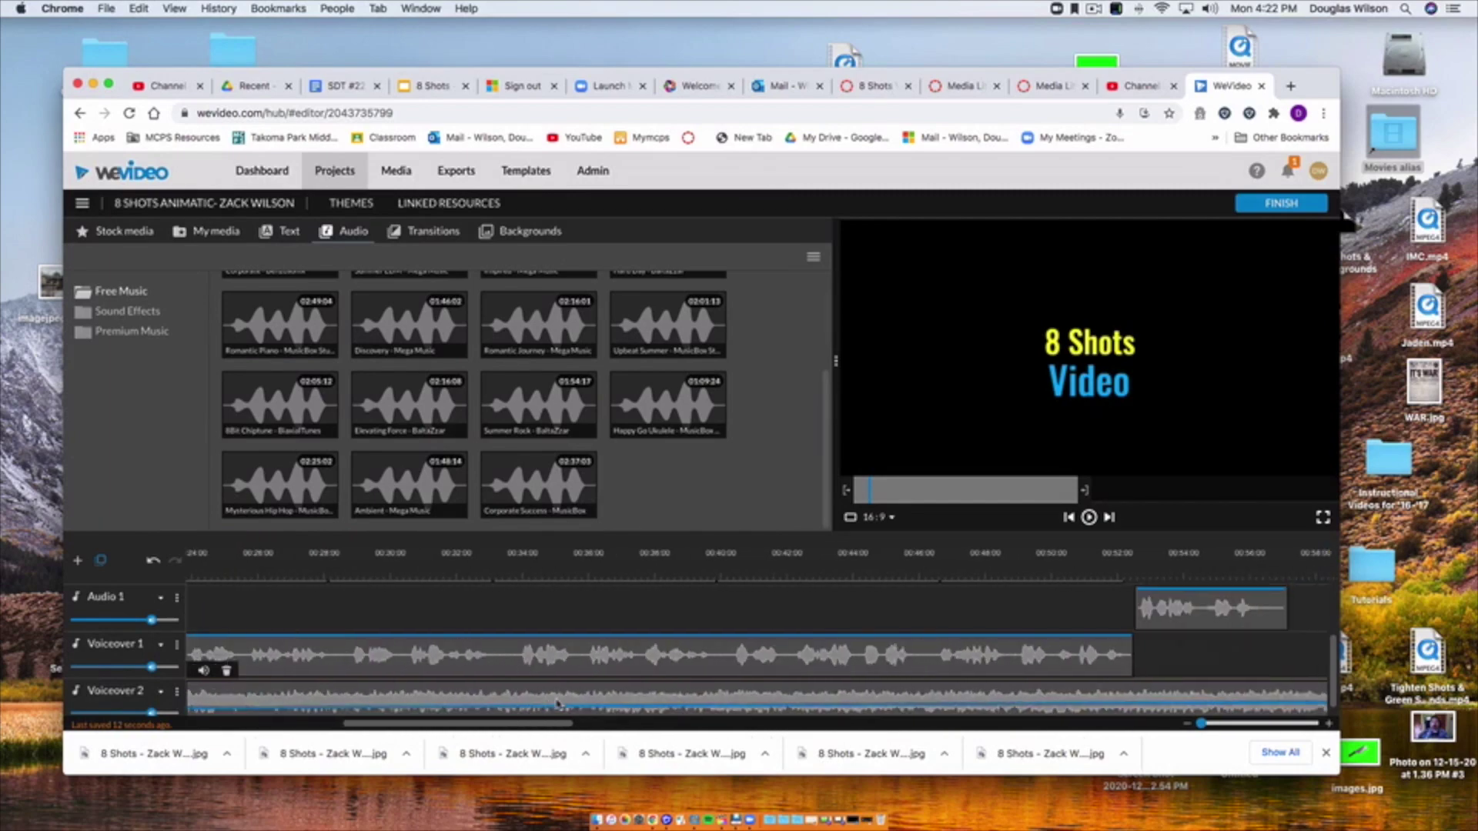
{"action": "left_click", "coordinate": [855, 703]}
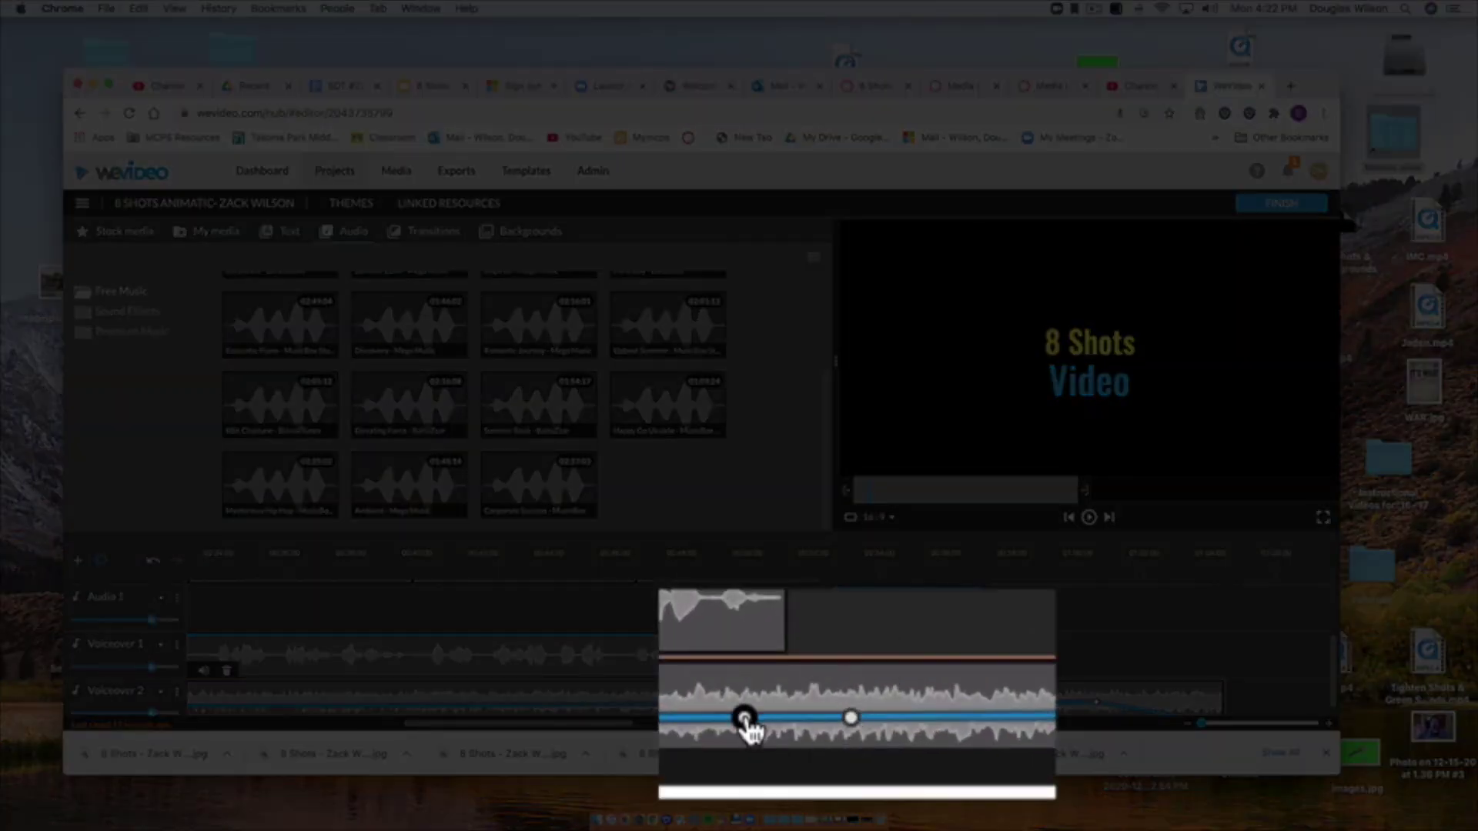
{"action": "left_click_drag", "start_coordinate": [812, 704], "coordinate": [812, 709]}
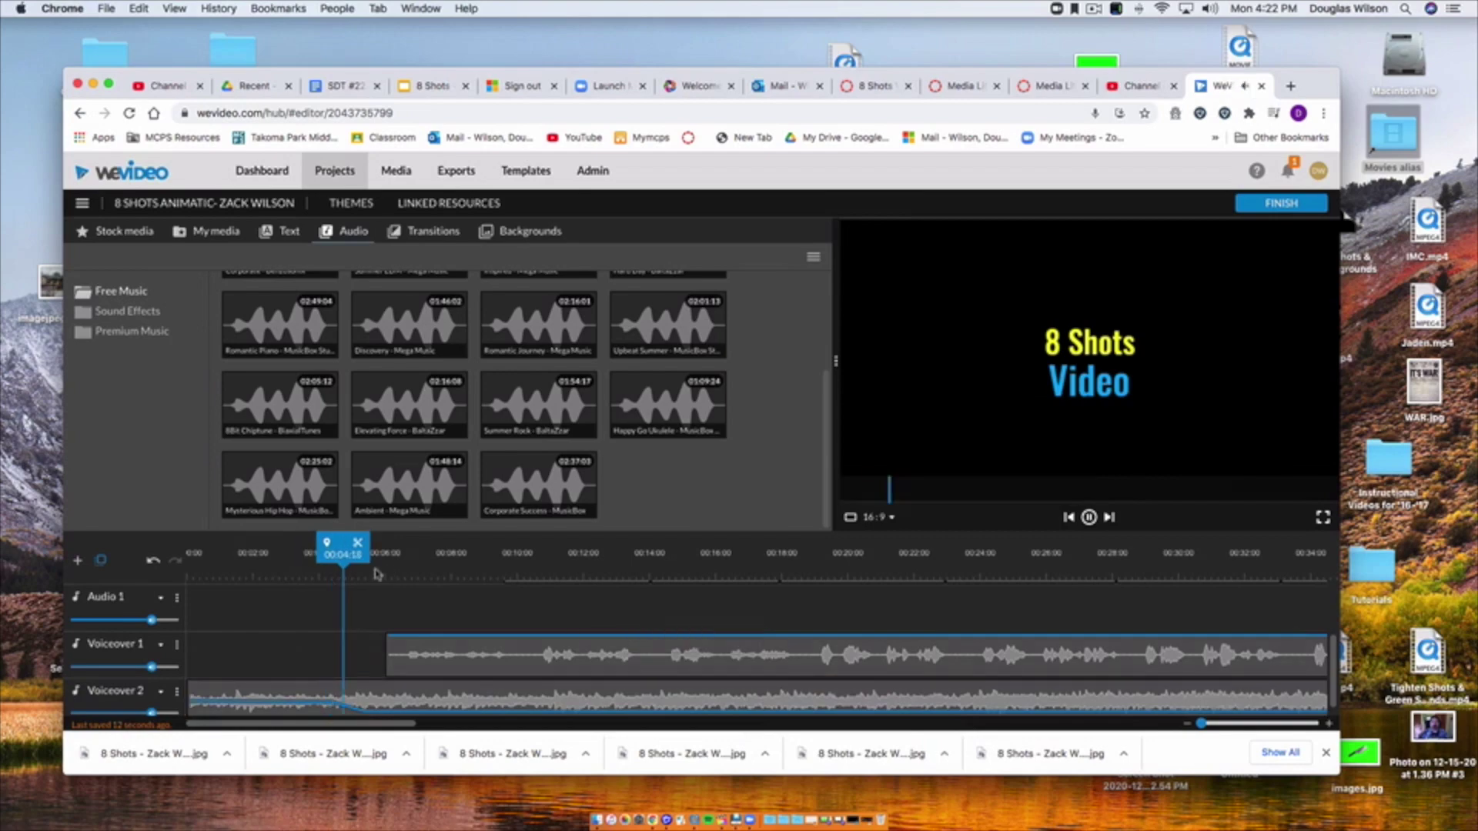
Raise the Voiceover 1 narration volume above 100% and replay the audio mix.
{"action": "left_click", "coordinate": [389, 579]}
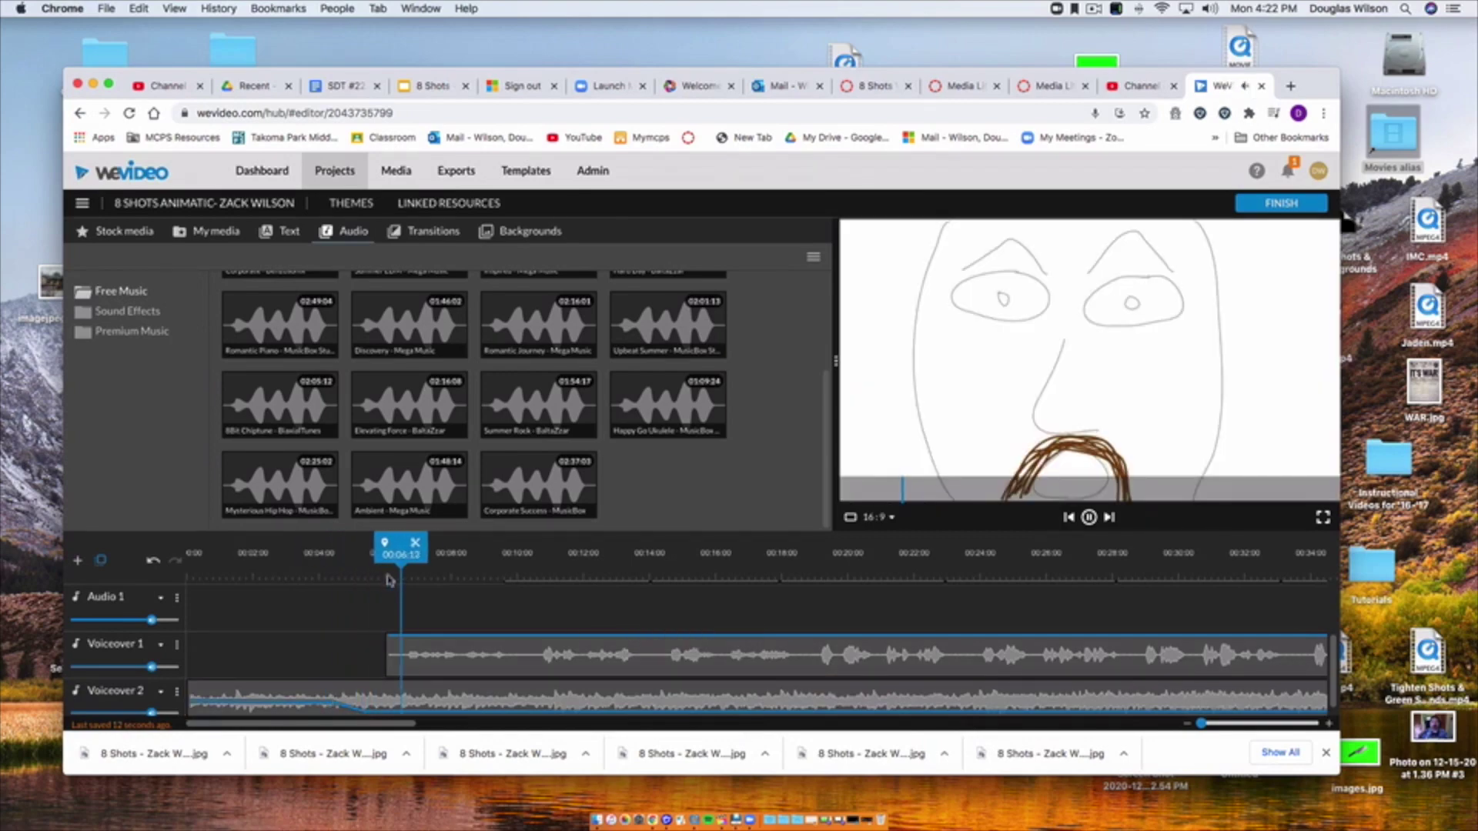
{"action": "left_click", "coordinate": [500, 671]}
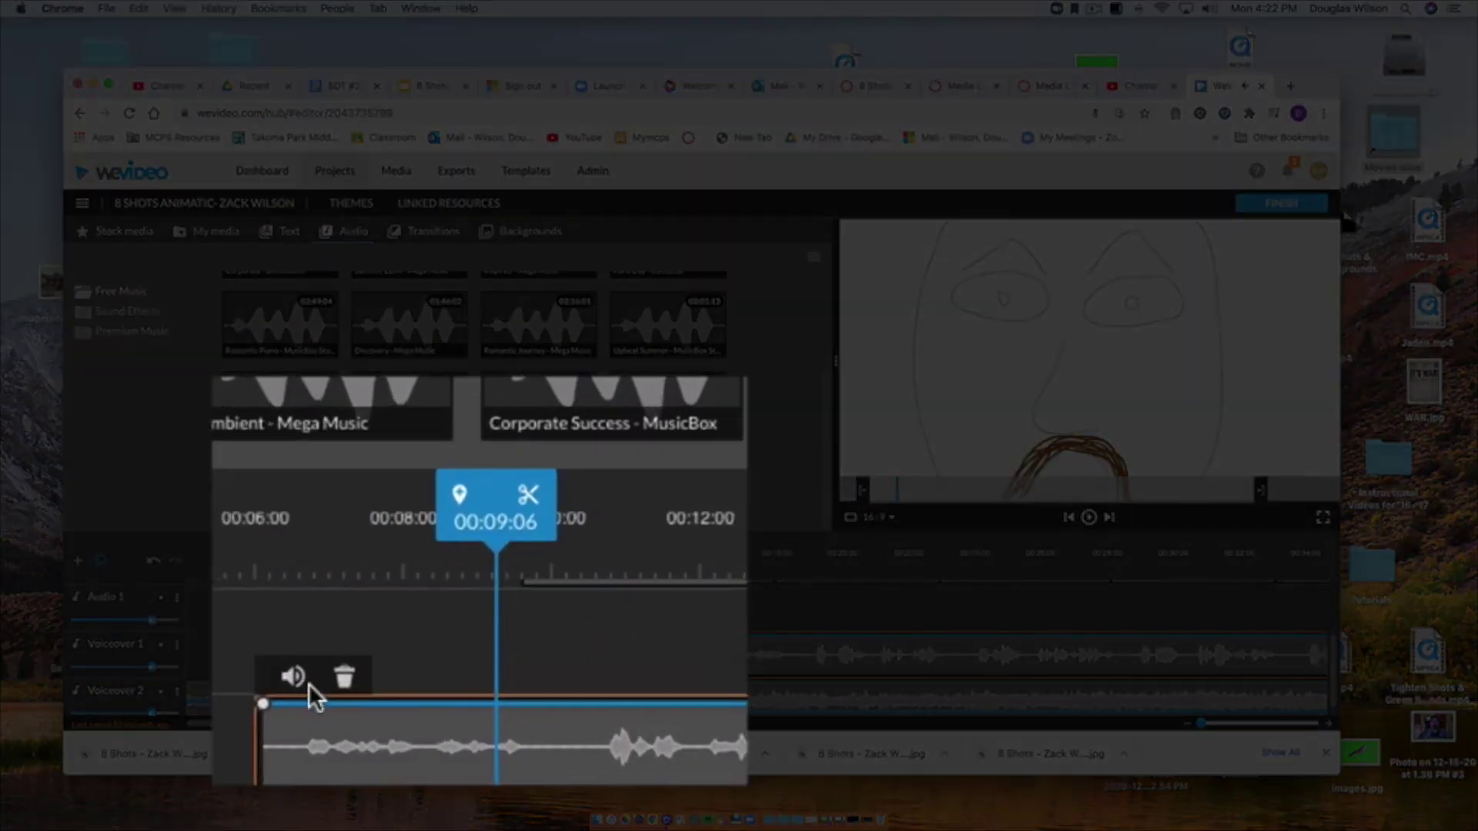
{"action": "left_click", "coordinate": [294, 675]}
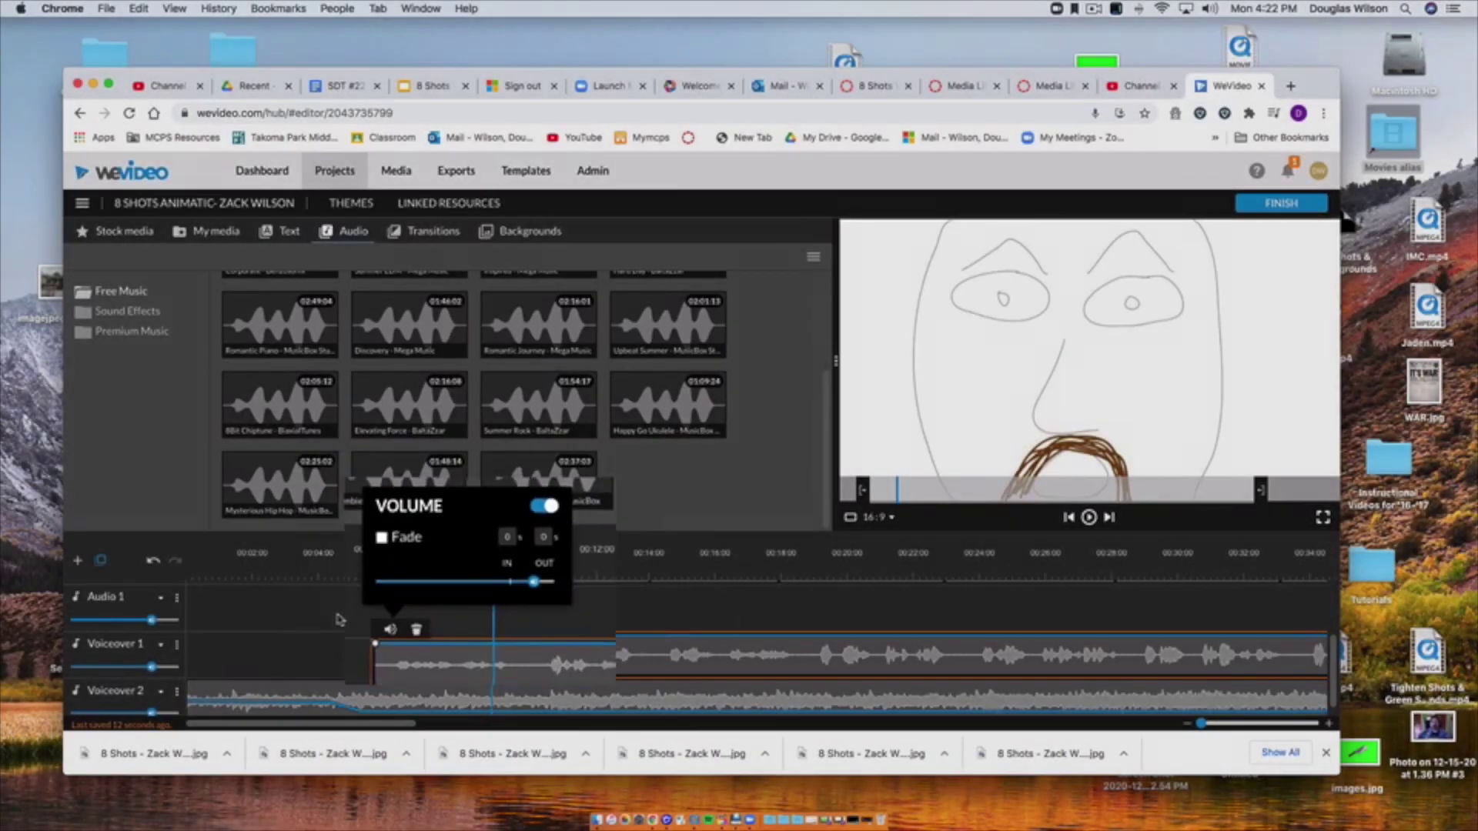
{"action": "left_click", "coordinate": [534, 616]}
{"action": "left_click", "coordinate": [374, 579]}
{"action": "key", "text": "space"}
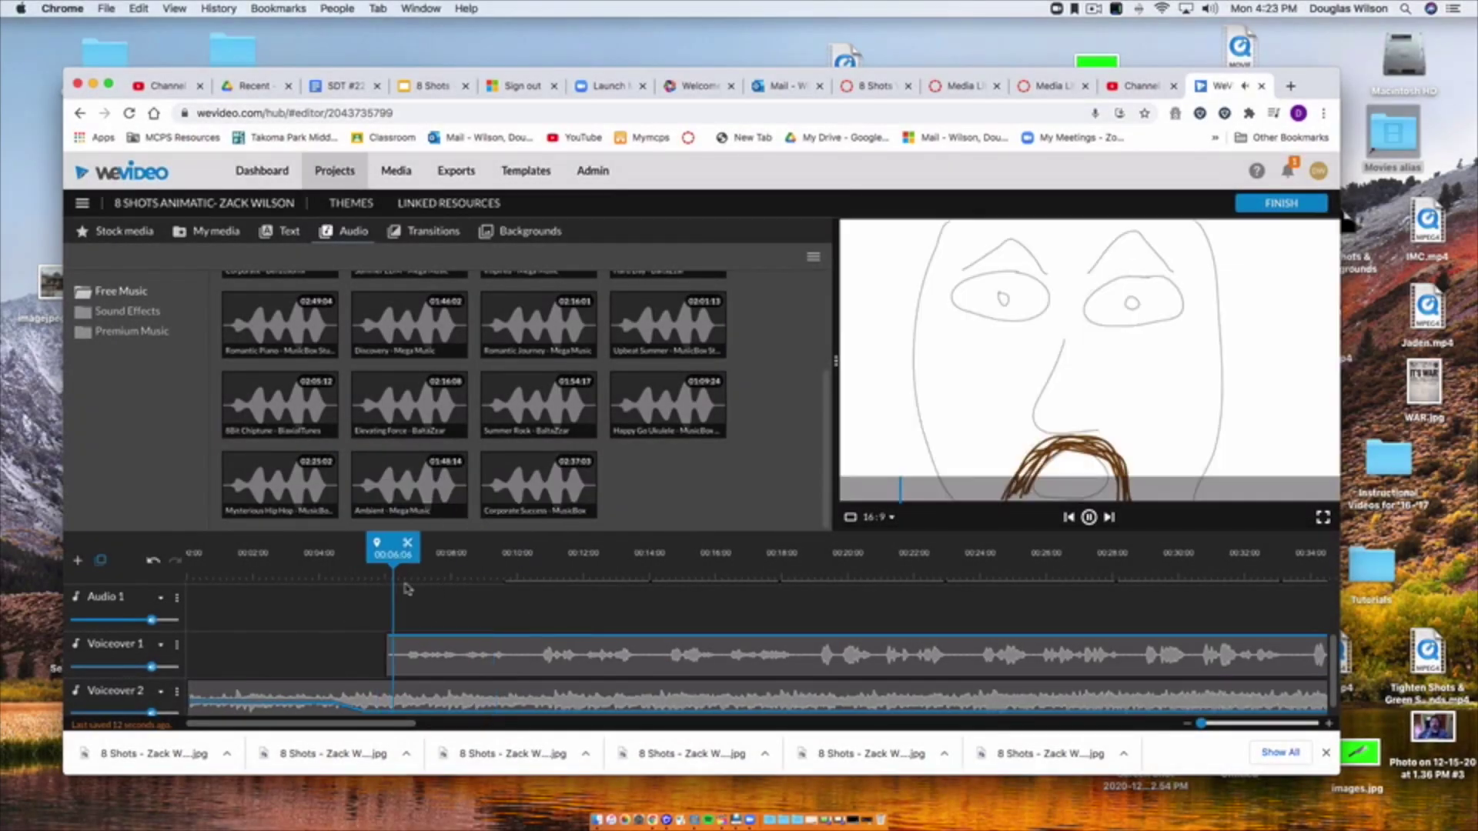
Find the 'Star - Lower third' motion title and drag it onto the timeline.
{"action": "key", "text": "space"}
{"action": "scroll", "coordinate": [459, 618], "scroll_direction": "up", "scroll_amount": 3}
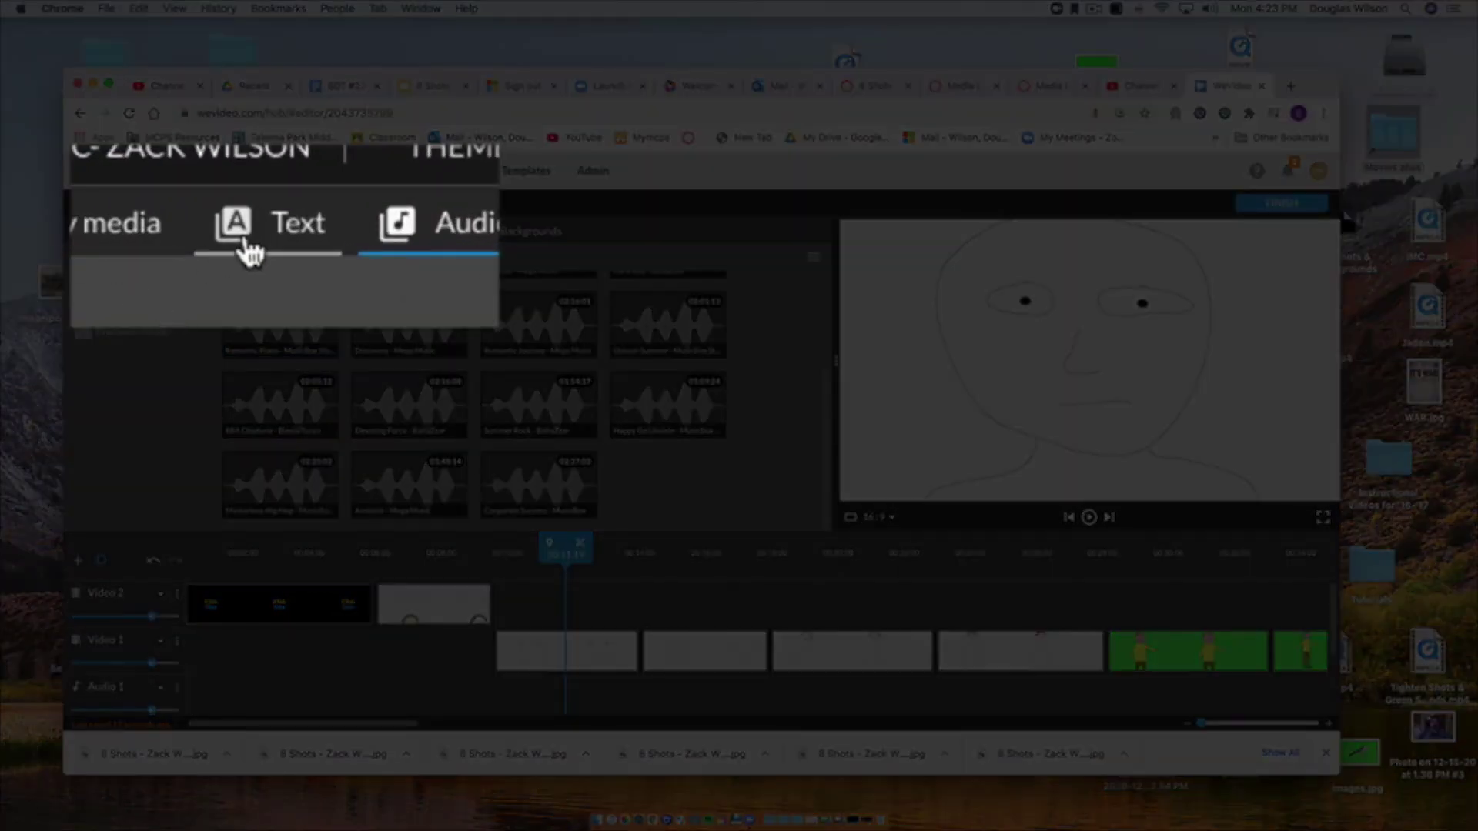
{"action": "left_click", "coordinate": [181, 235]}
{"action": "scroll", "coordinate": [339, 405], "scroll_direction": "down", "scroll_amount": 5}
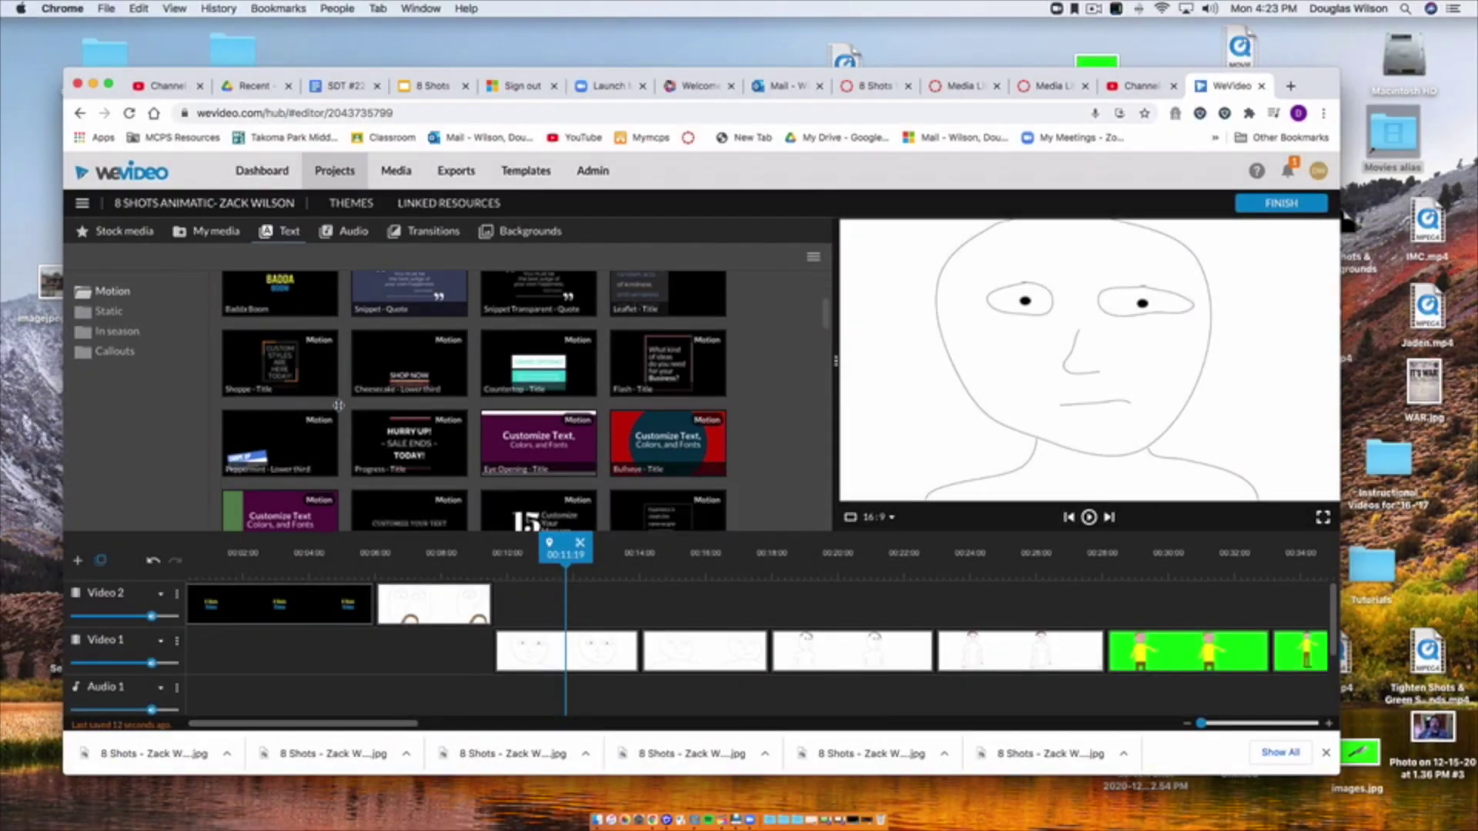
{"action": "scroll", "coordinate": [339, 406], "scroll_direction": "down", "scroll_amount": 10}
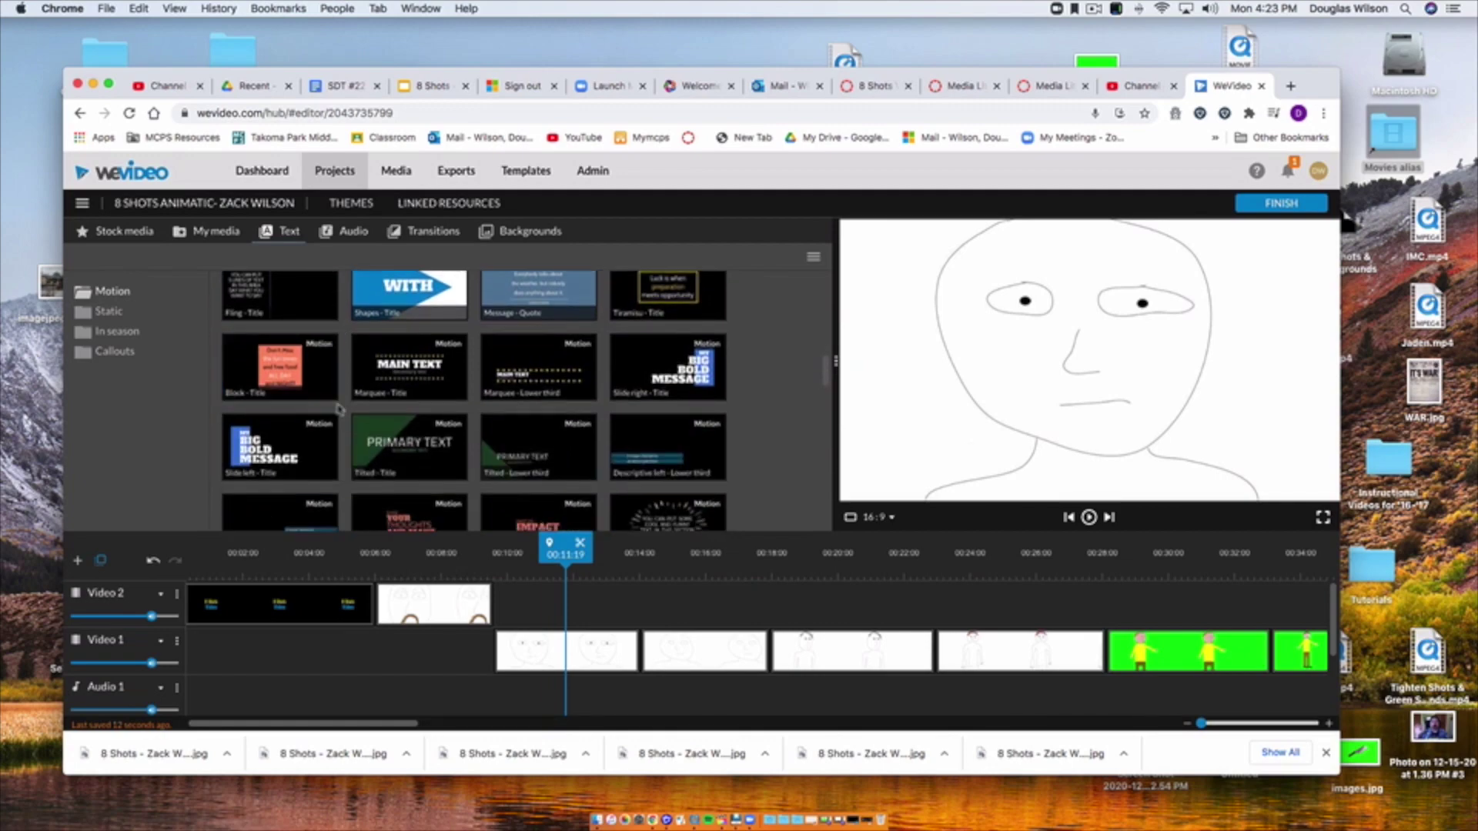
{"action": "scroll", "coordinate": [338, 406], "scroll_direction": "down", "scroll_amount": 3}
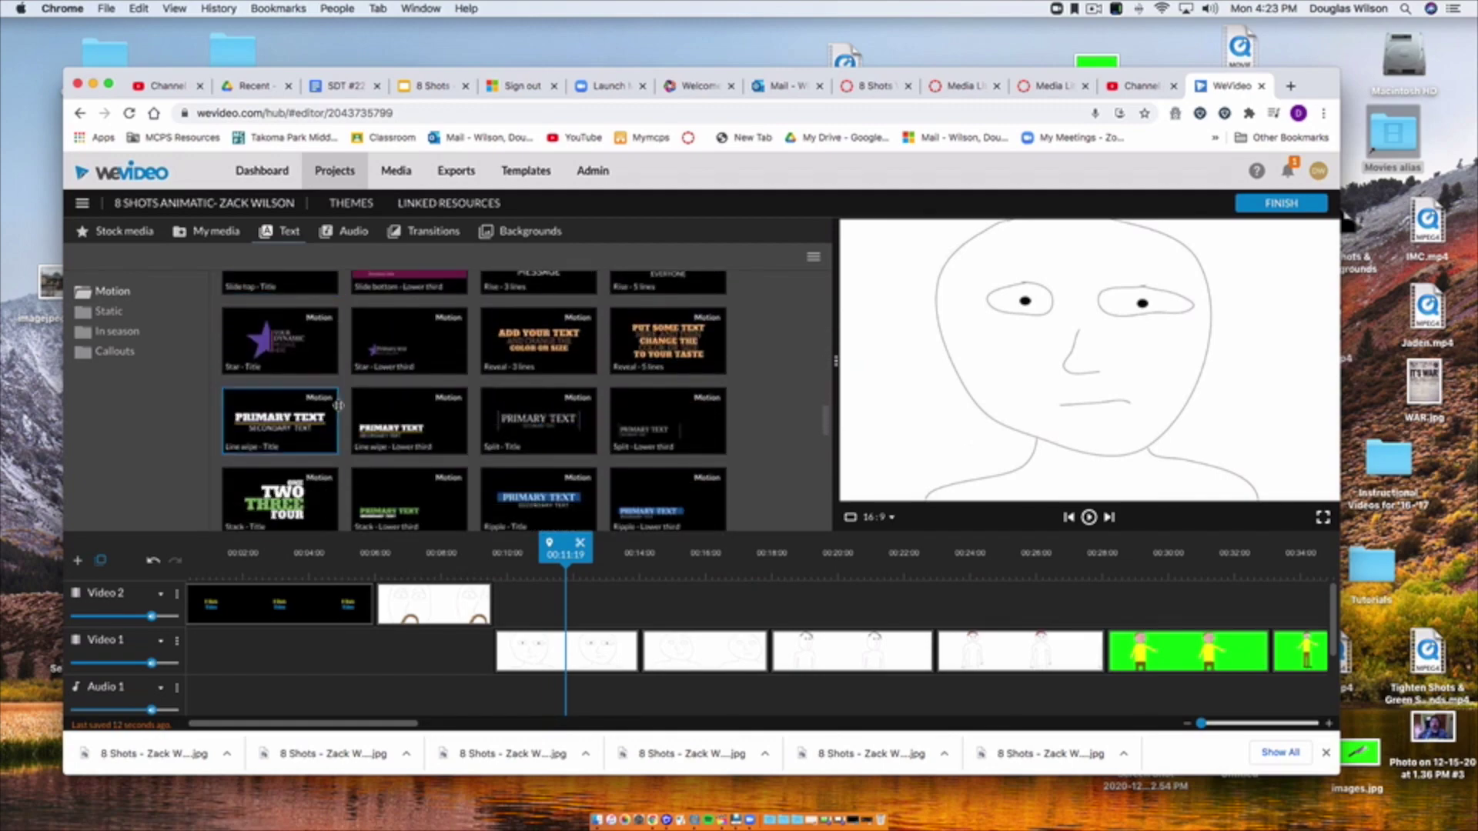
{"action": "scroll", "coordinate": [339, 405], "scroll_direction": "down", "scroll_amount": 2}
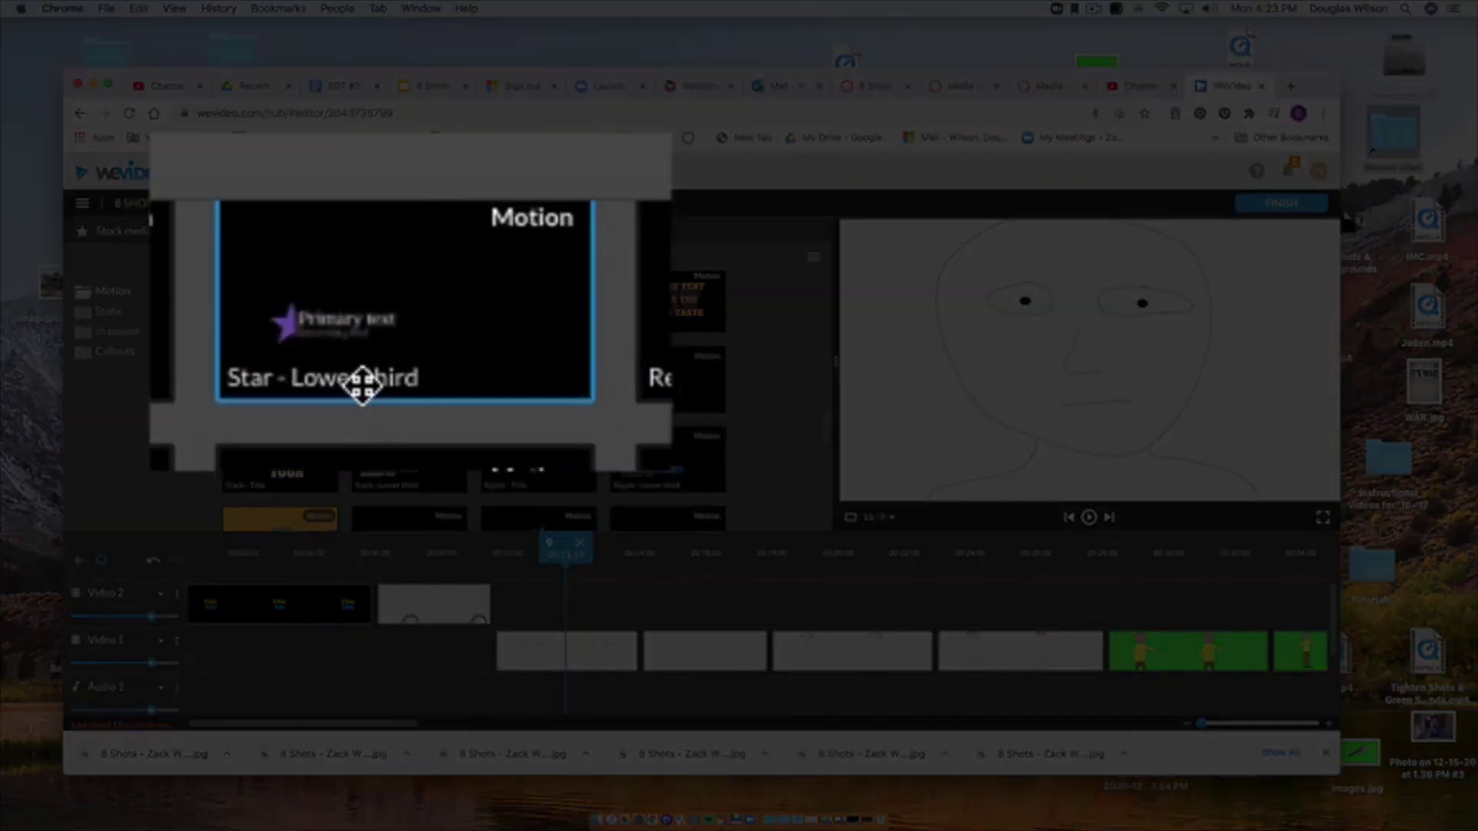
{"action": "key", "text": "space"}
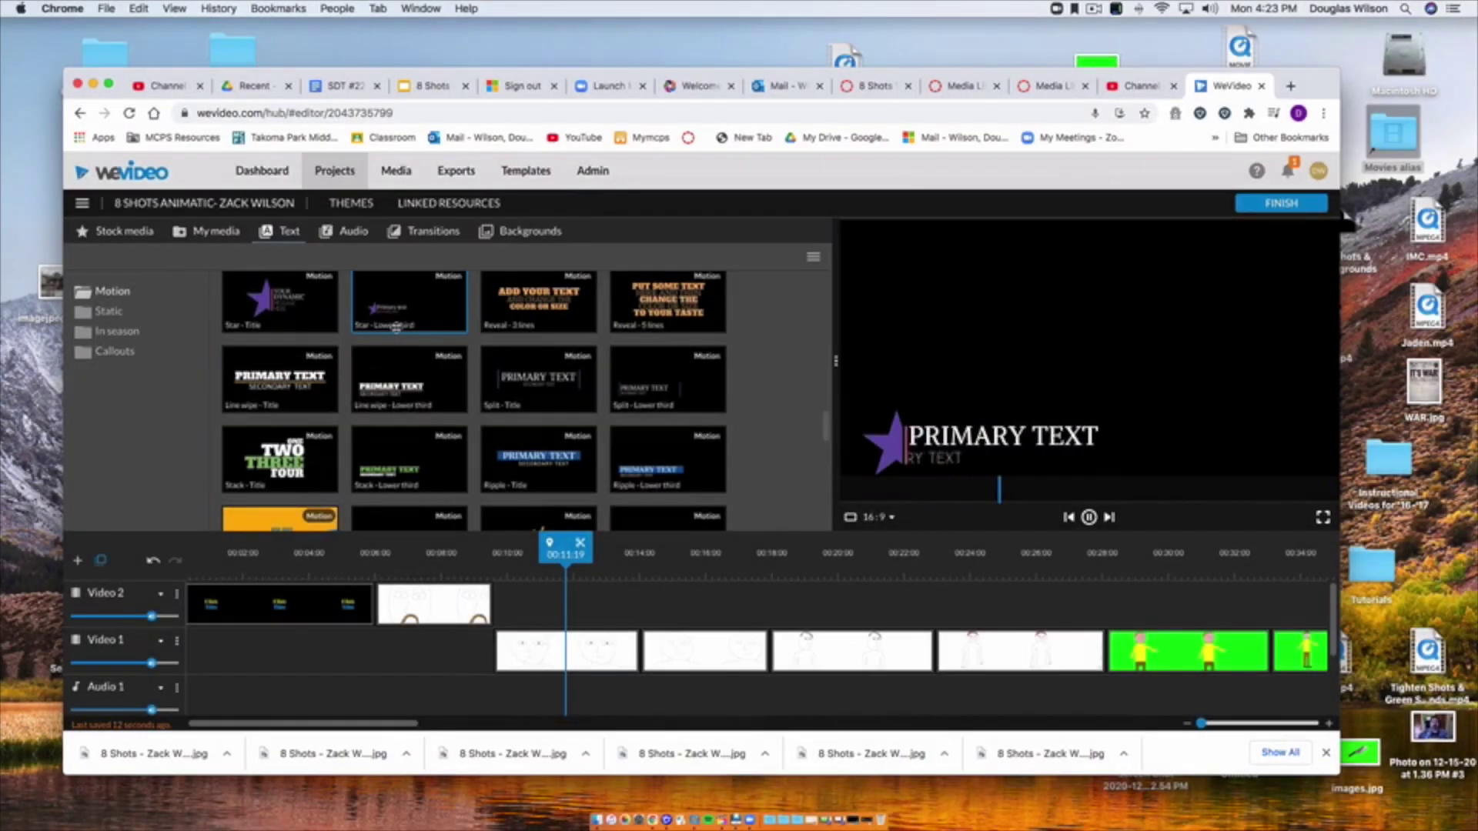
{"action": "left_click_drag", "start_coordinate": [402, 317], "coordinate": [539, 604]}
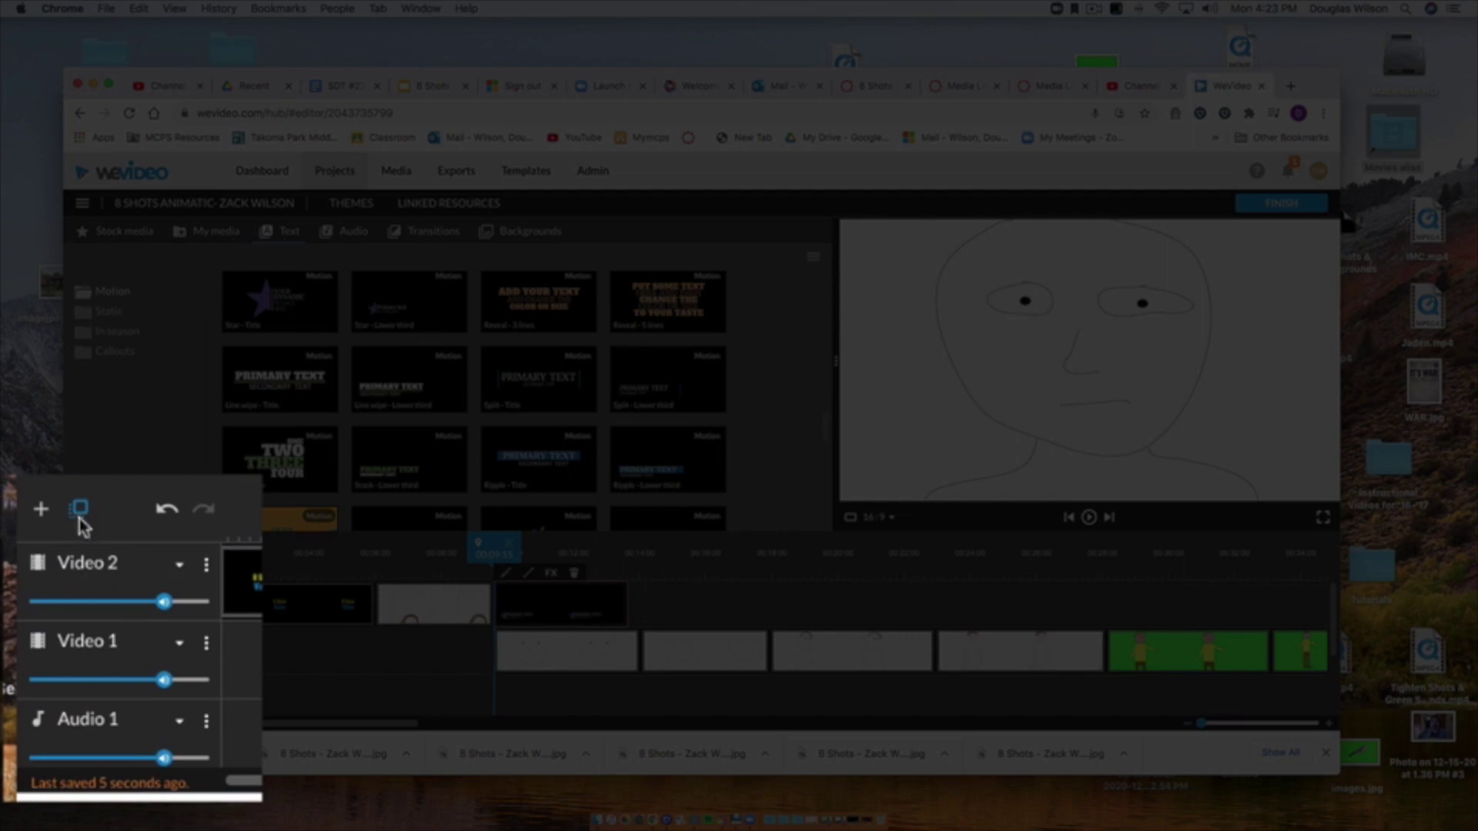
Add a Video 3 track and move the lower-third title onto it at about 00:06.
{"action": "left_click", "coordinate": [36, 513]}
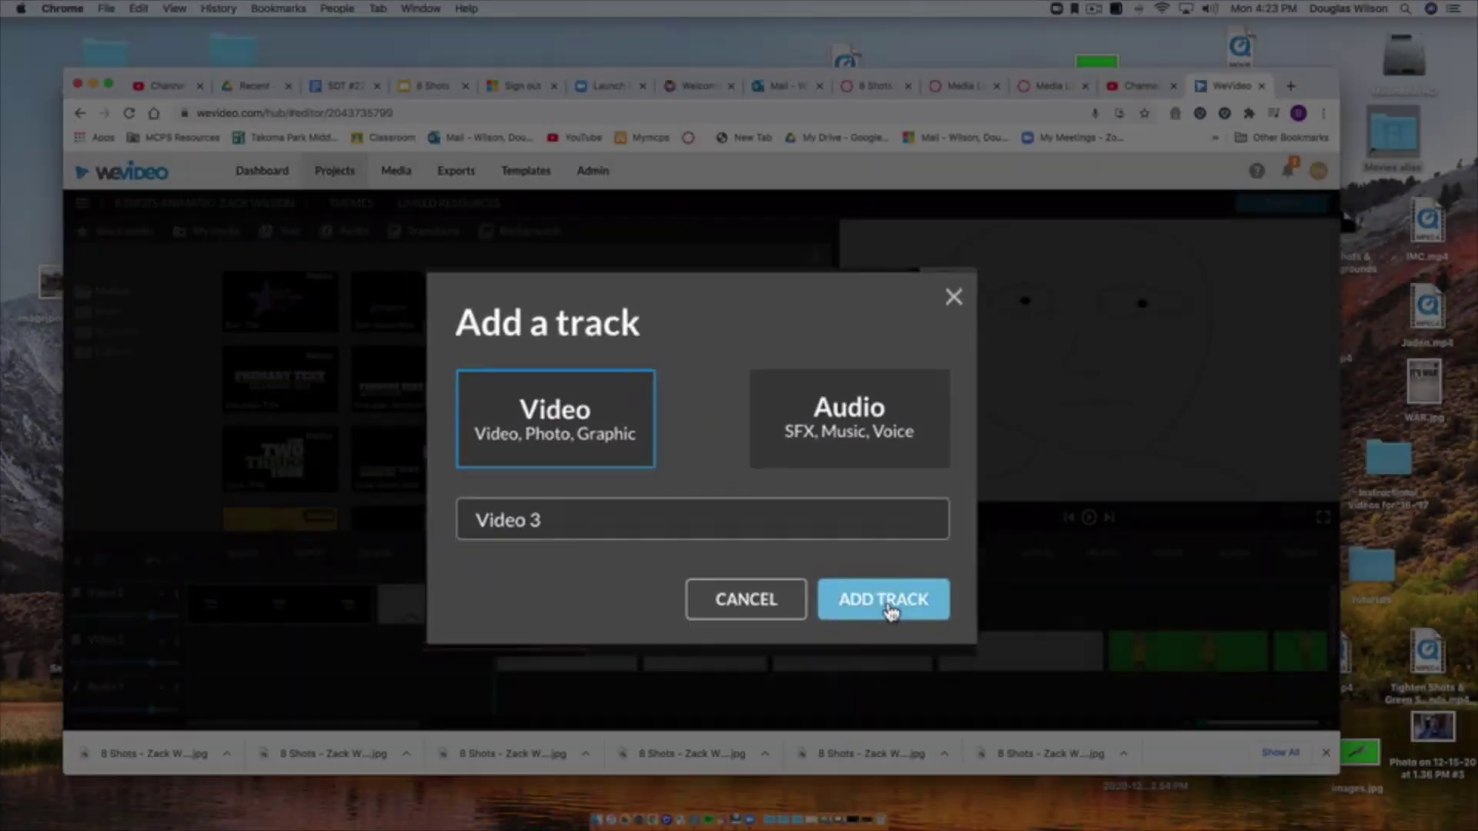
{"action": "left_click", "coordinate": [884, 608]}
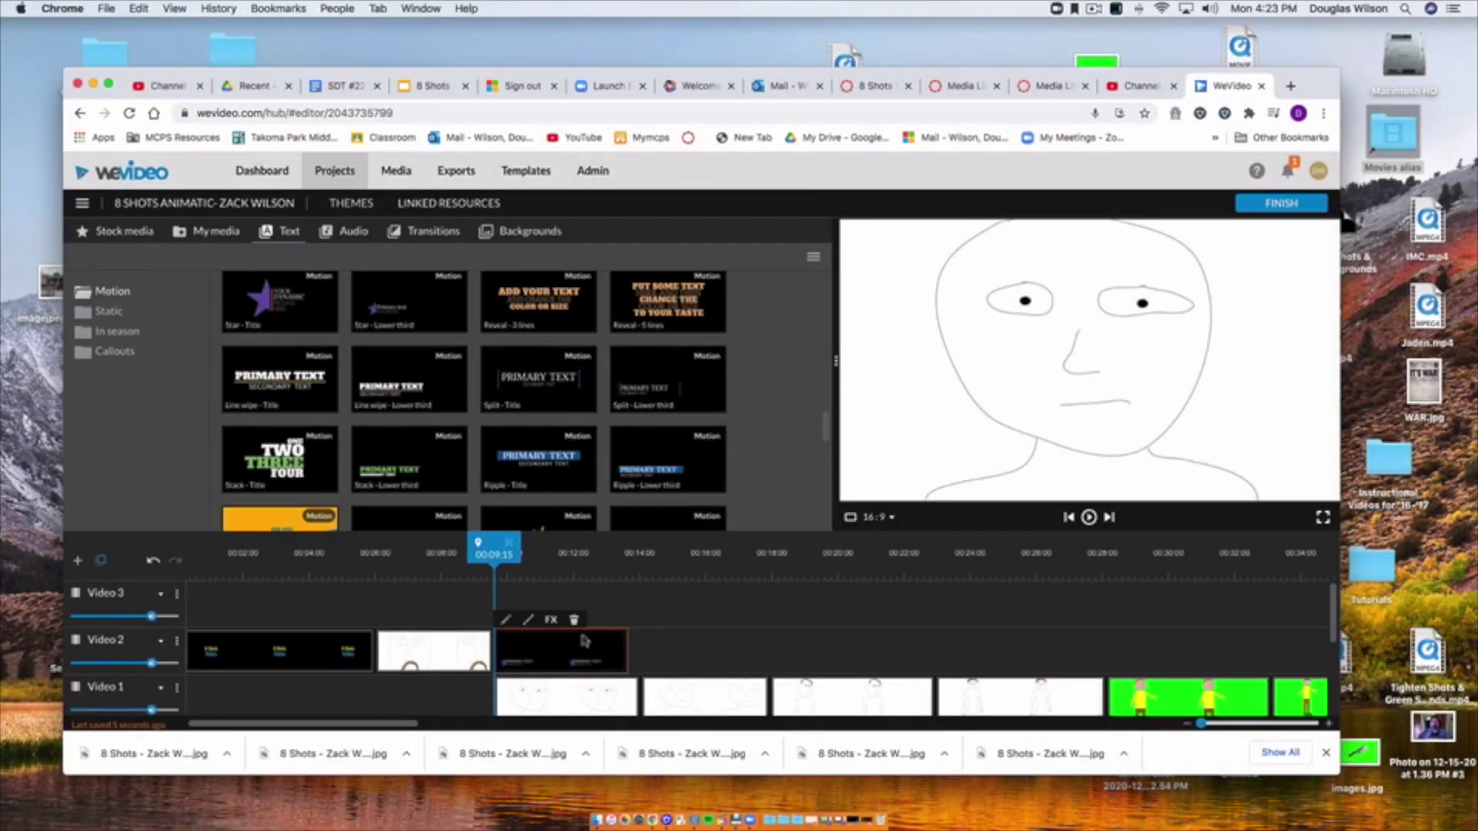
{"action": "left_click_drag", "start_coordinate": [583, 642], "coordinate": [491, 608]}
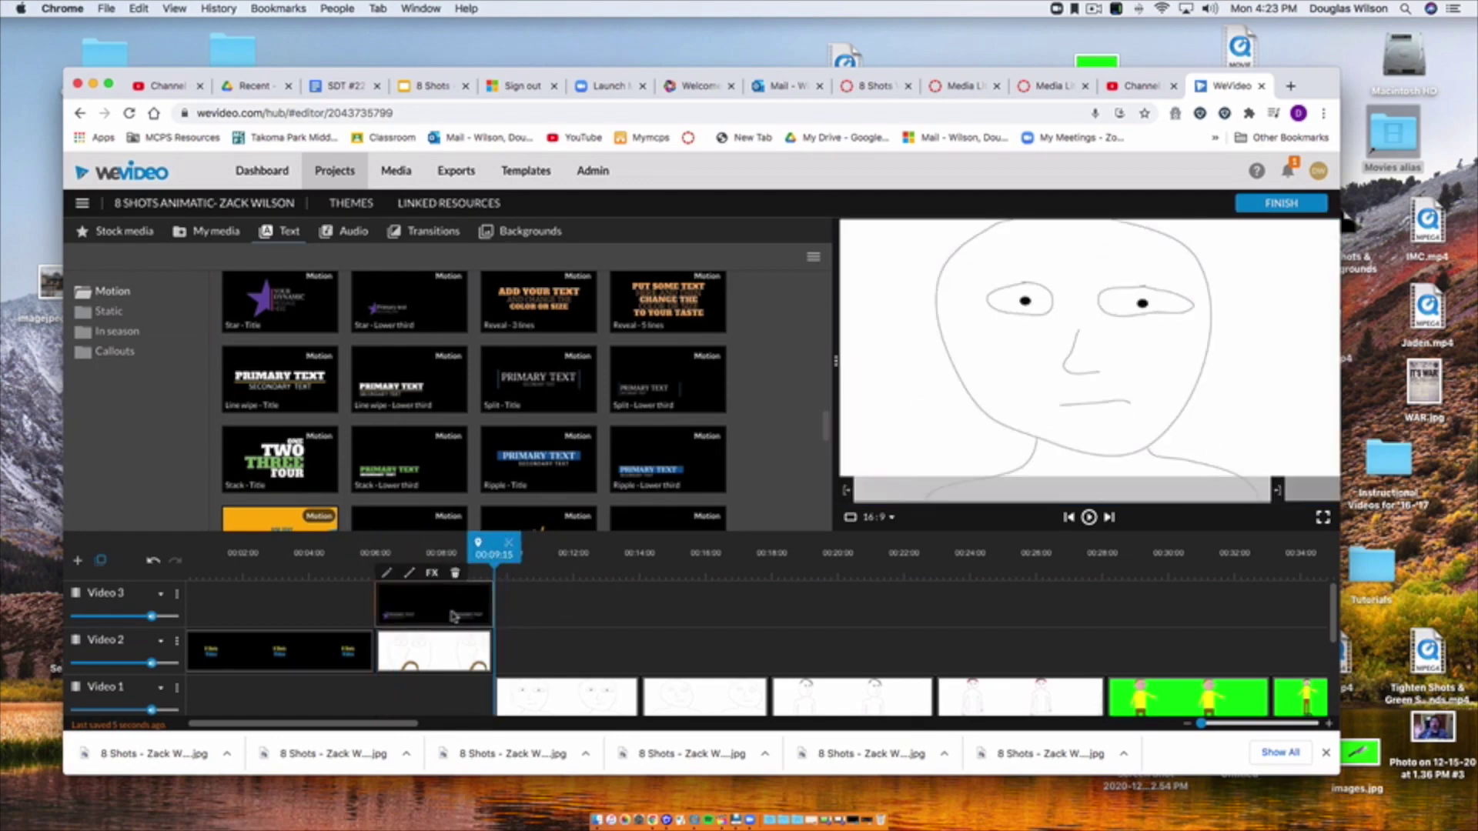
{"action": "left_click", "coordinate": [387, 574]}
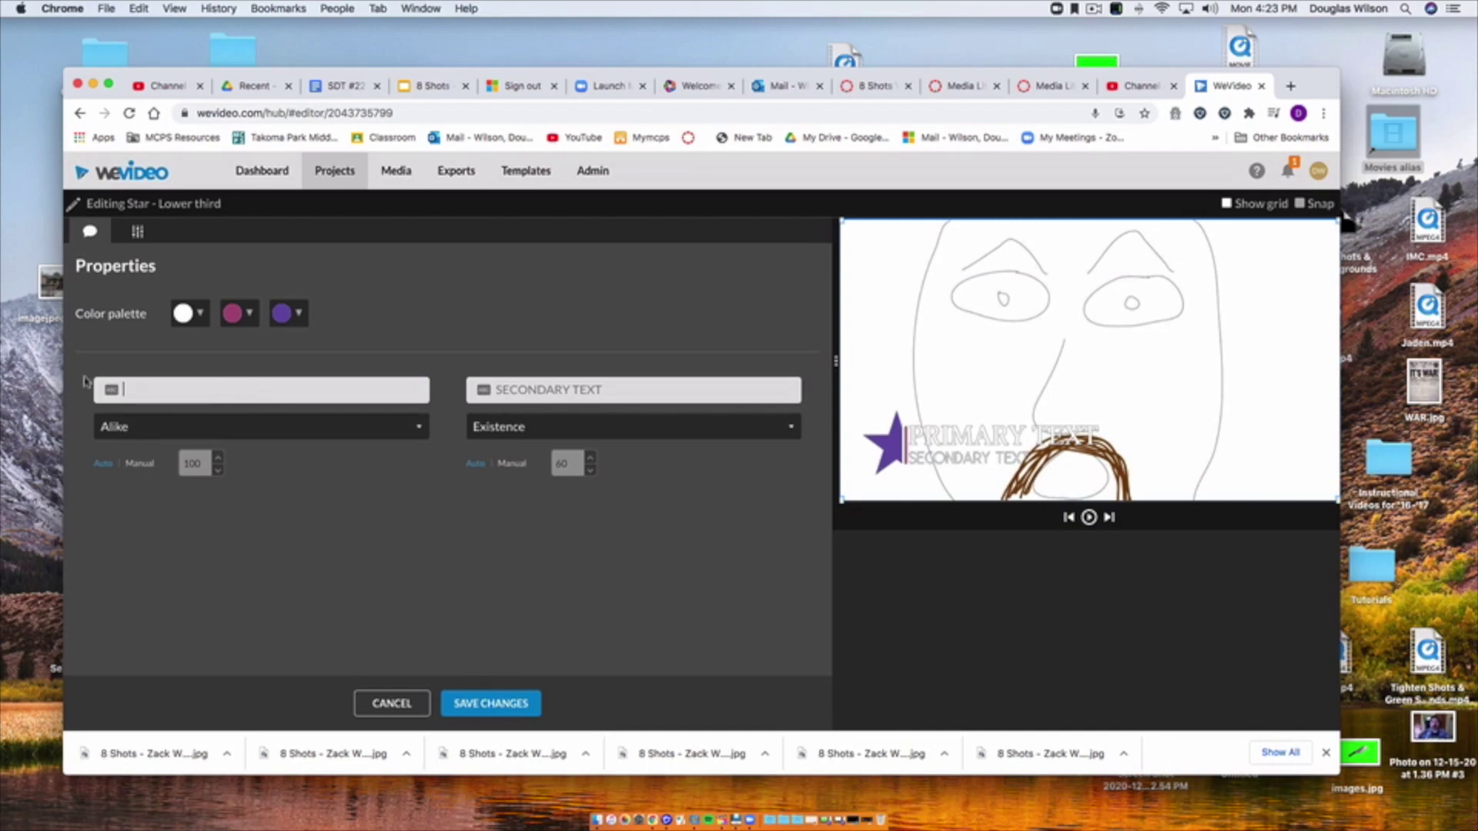
Label the lower third 'MCU' plus the creator's name, replay it, then drop another Star lower third on Video 2.
{"action": "type", "text": "MCU"}
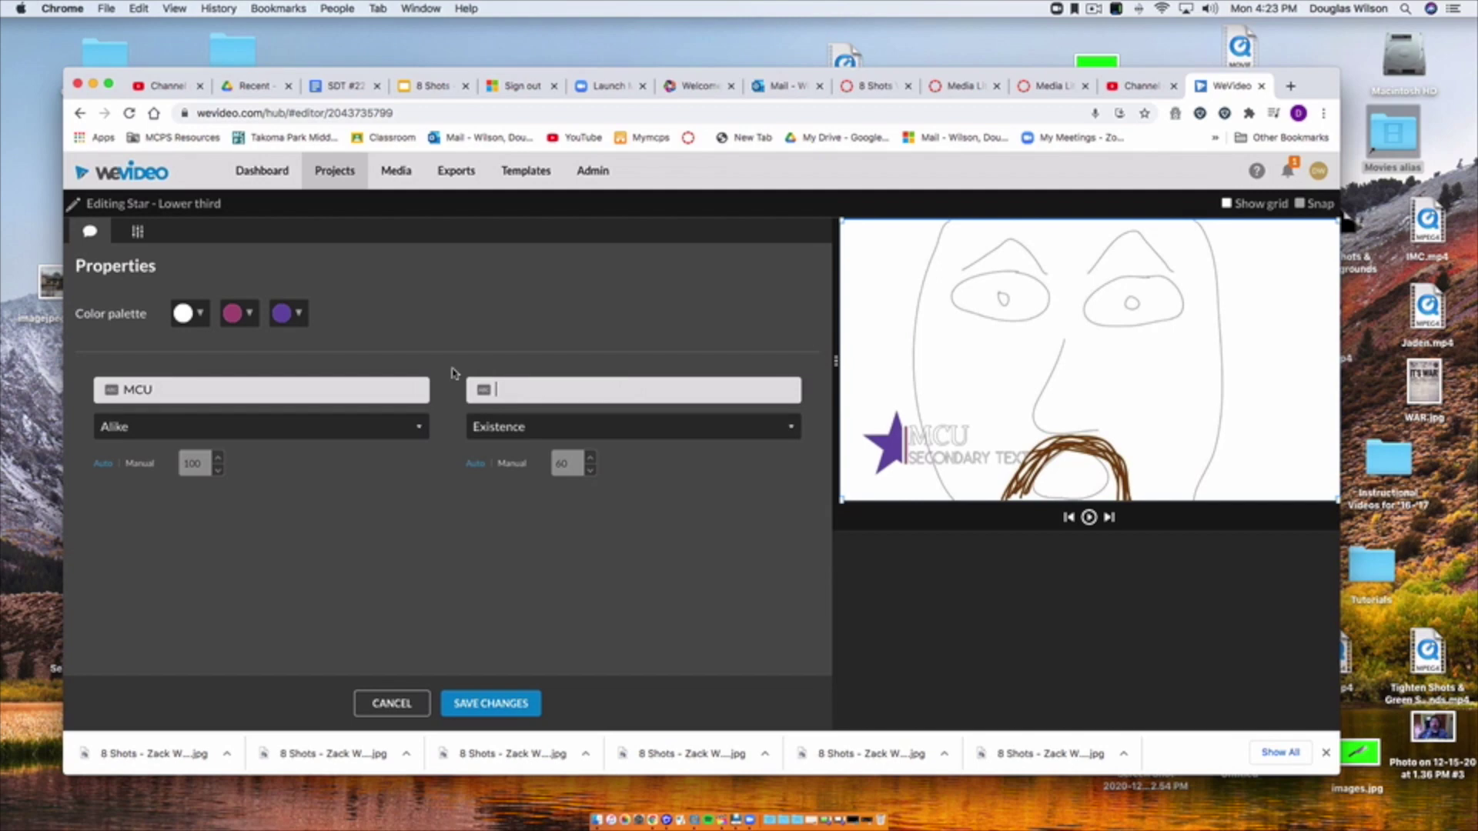
{"action": "type", "text": "Zack Wilson"}
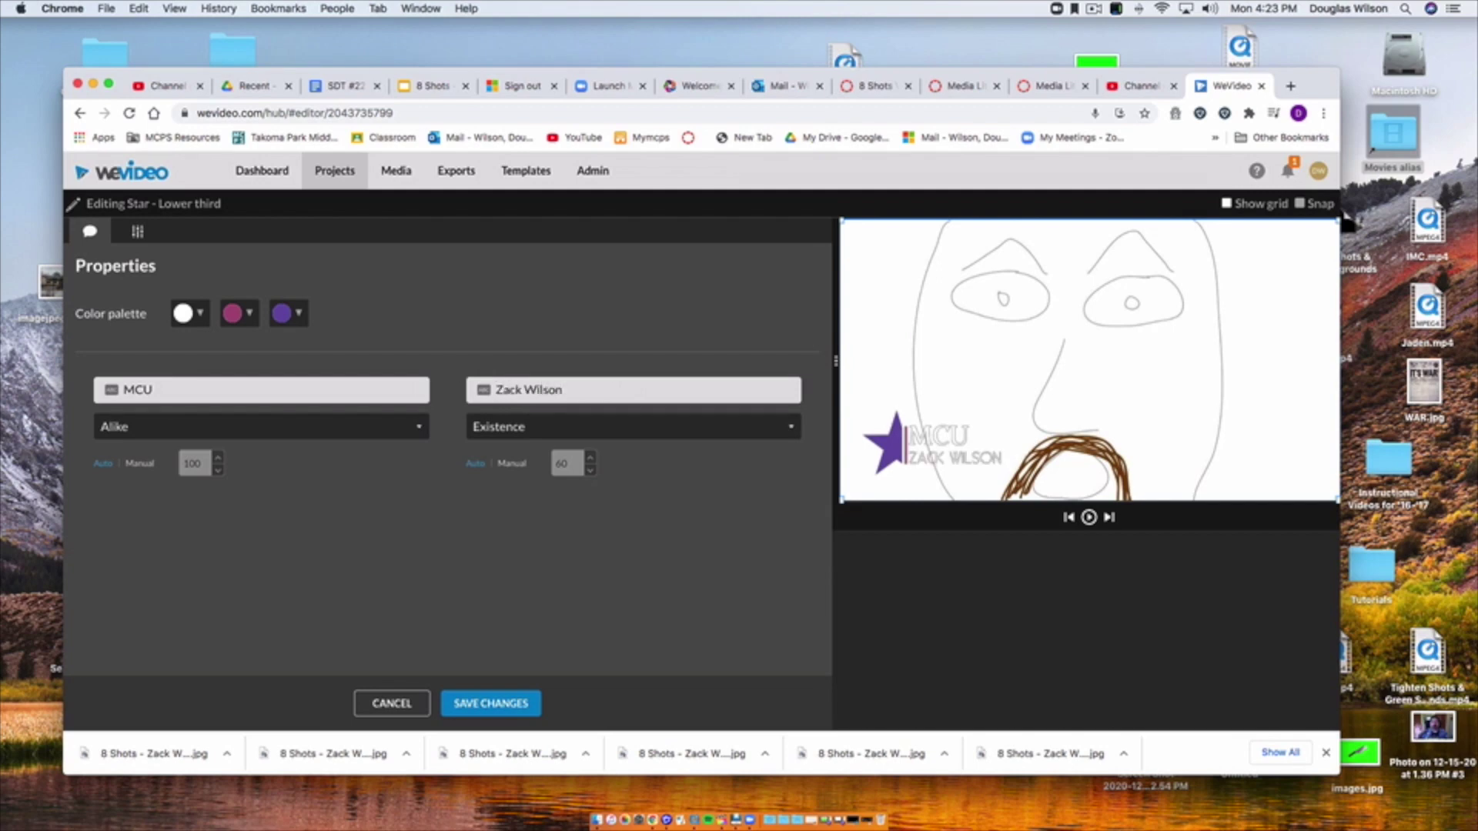
{"action": "left_click", "coordinate": [477, 703]}
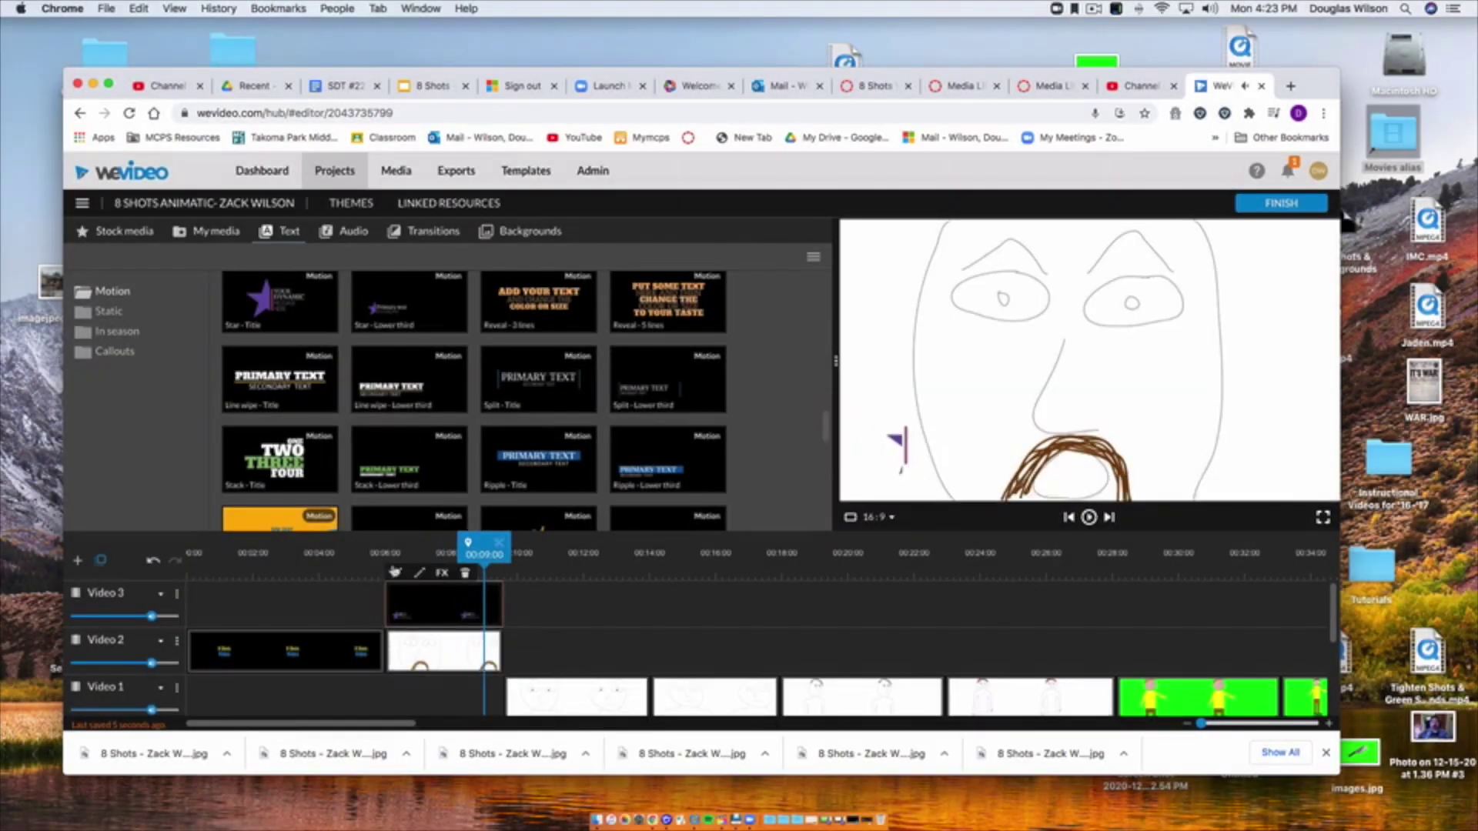
{"action": "left_click_drag", "start_coordinate": [394, 574], "coordinate": [414, 574]}
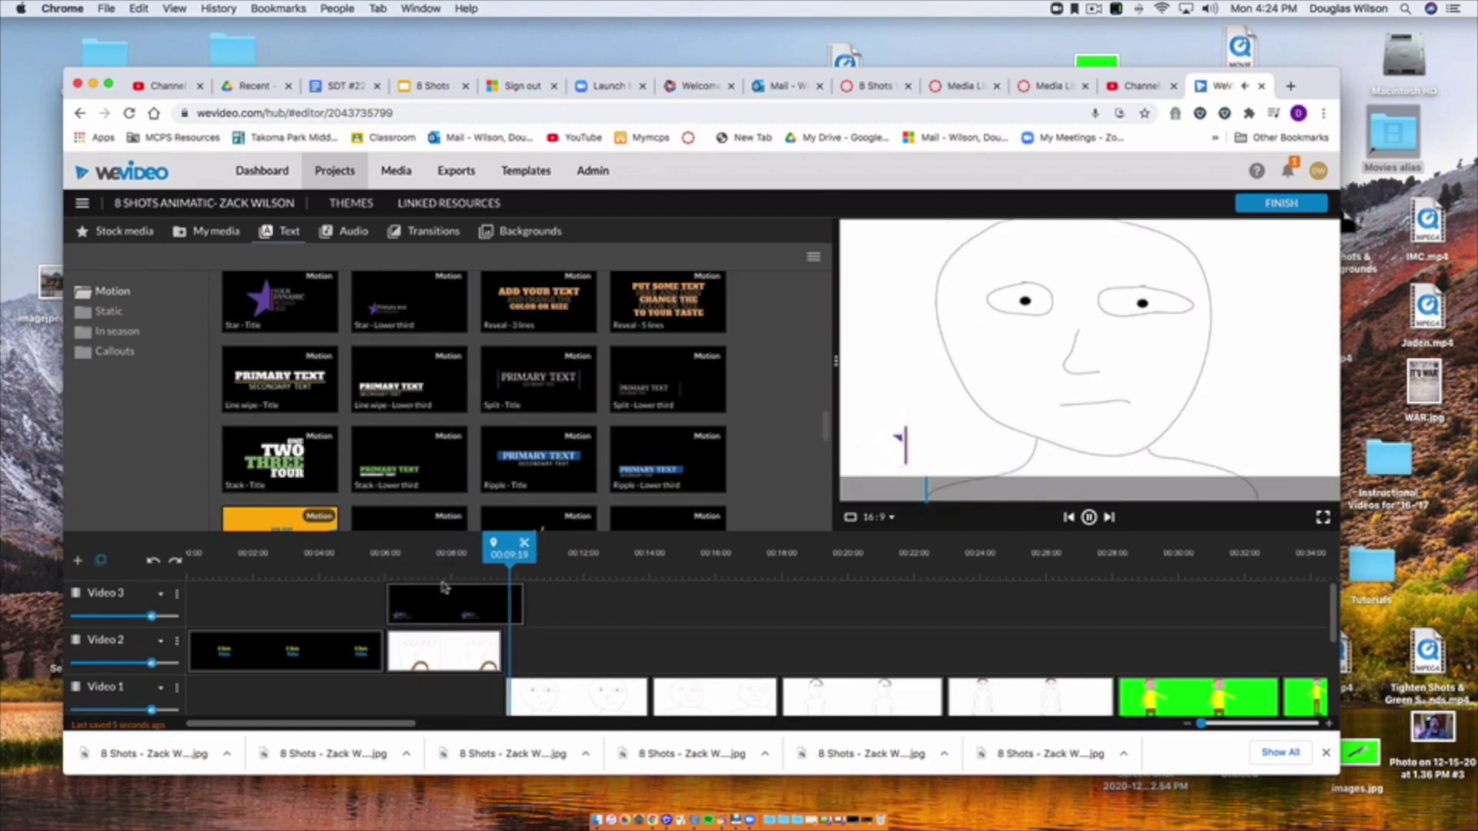
{"action": "key", "text": "space"}
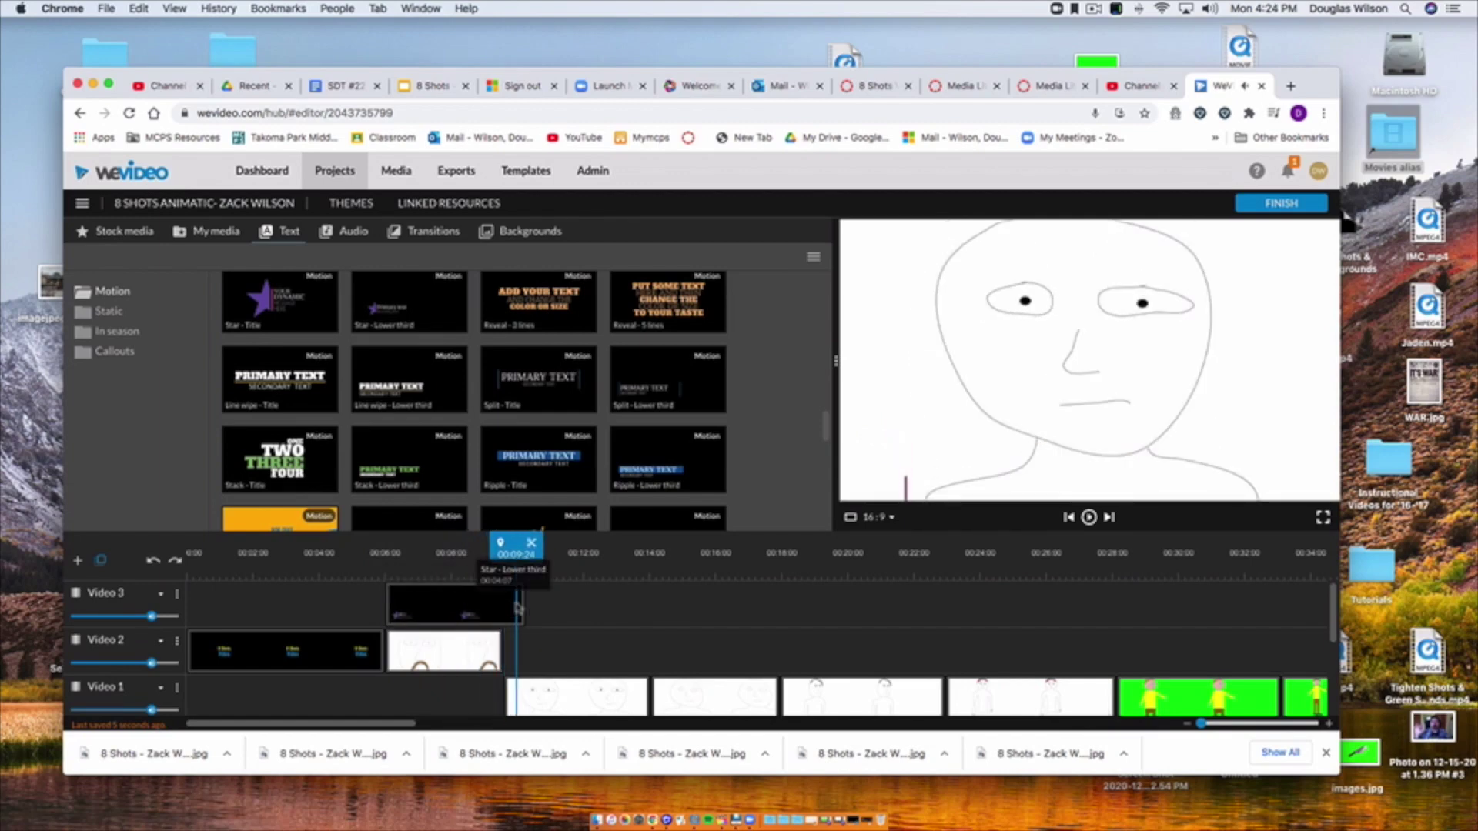
{"action": "key", "text": "space"}
{"action": "key", "text": "space"}
{"action": "left_click", "coordinate": [386, 571]}
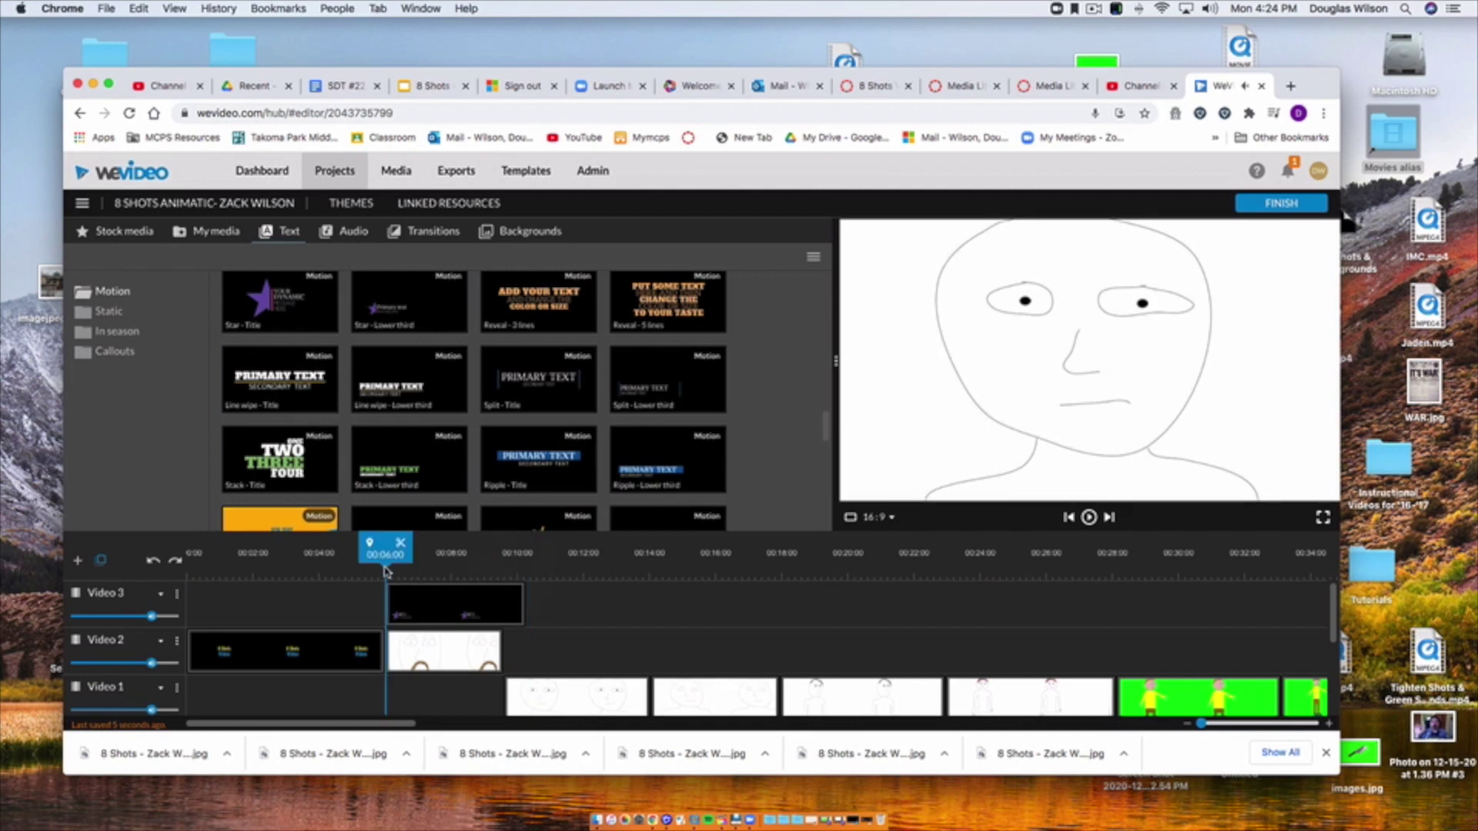
{"action": "key", "text": "space"}
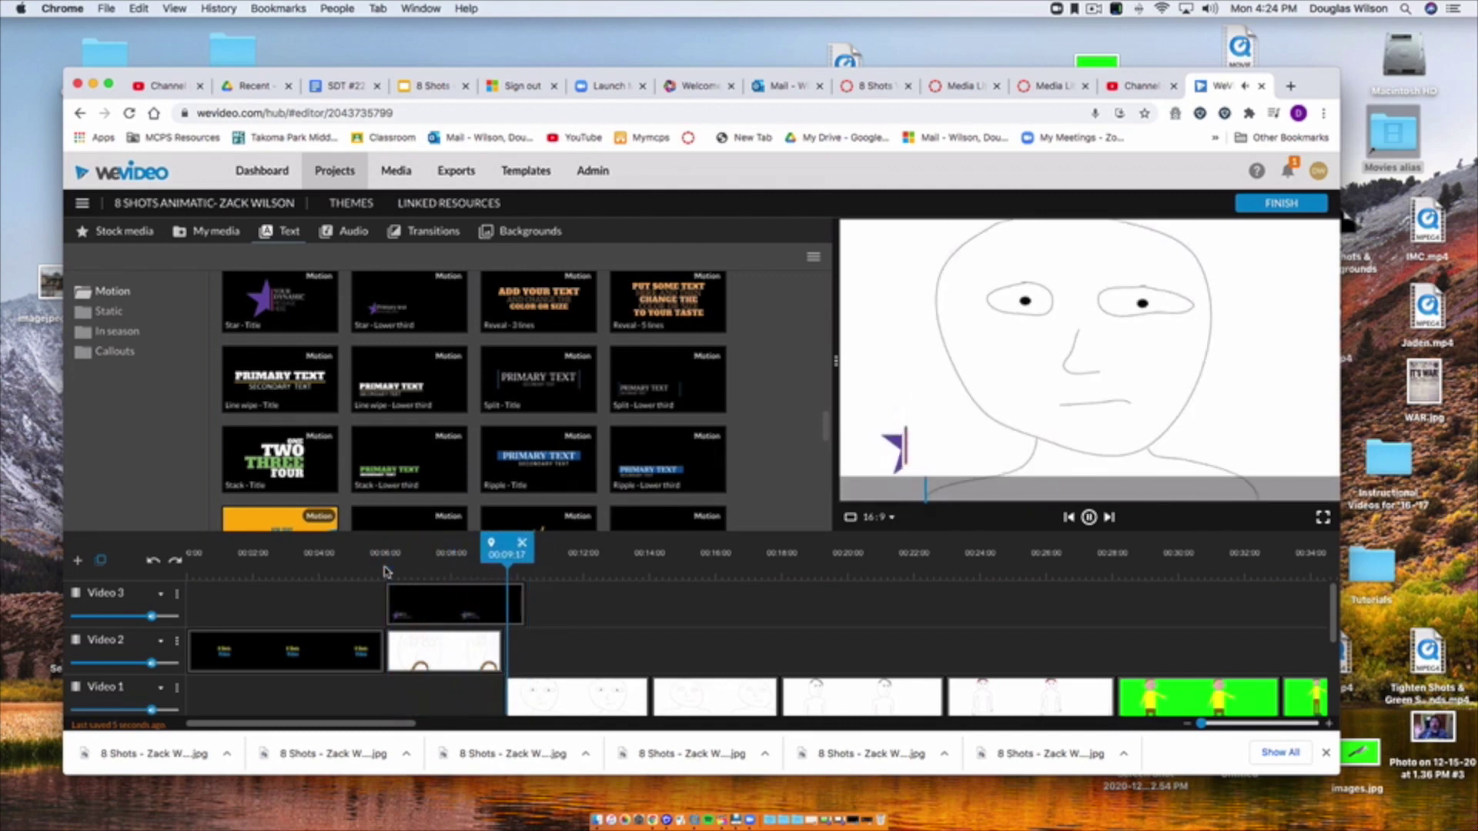
{"action": "left_click_drag", "start_coordinate": [410, 302], "coordinate": [509, 649]}
Enter the CU Silver Spring text in the Star lower third and save it.
{"action": "left_click", "coordinate": [517, 622]}
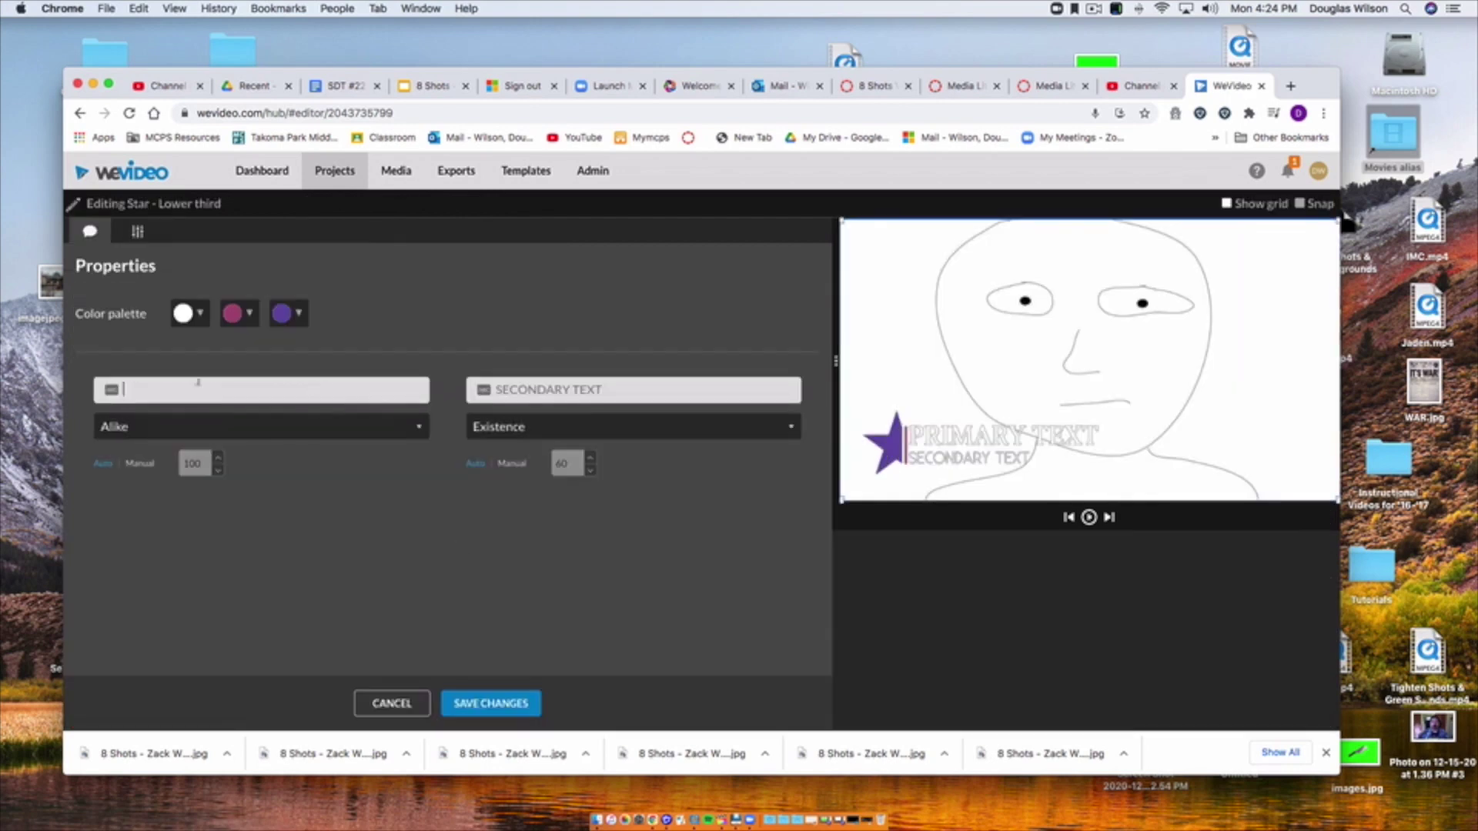
{"action": "type", "text": "CU"}
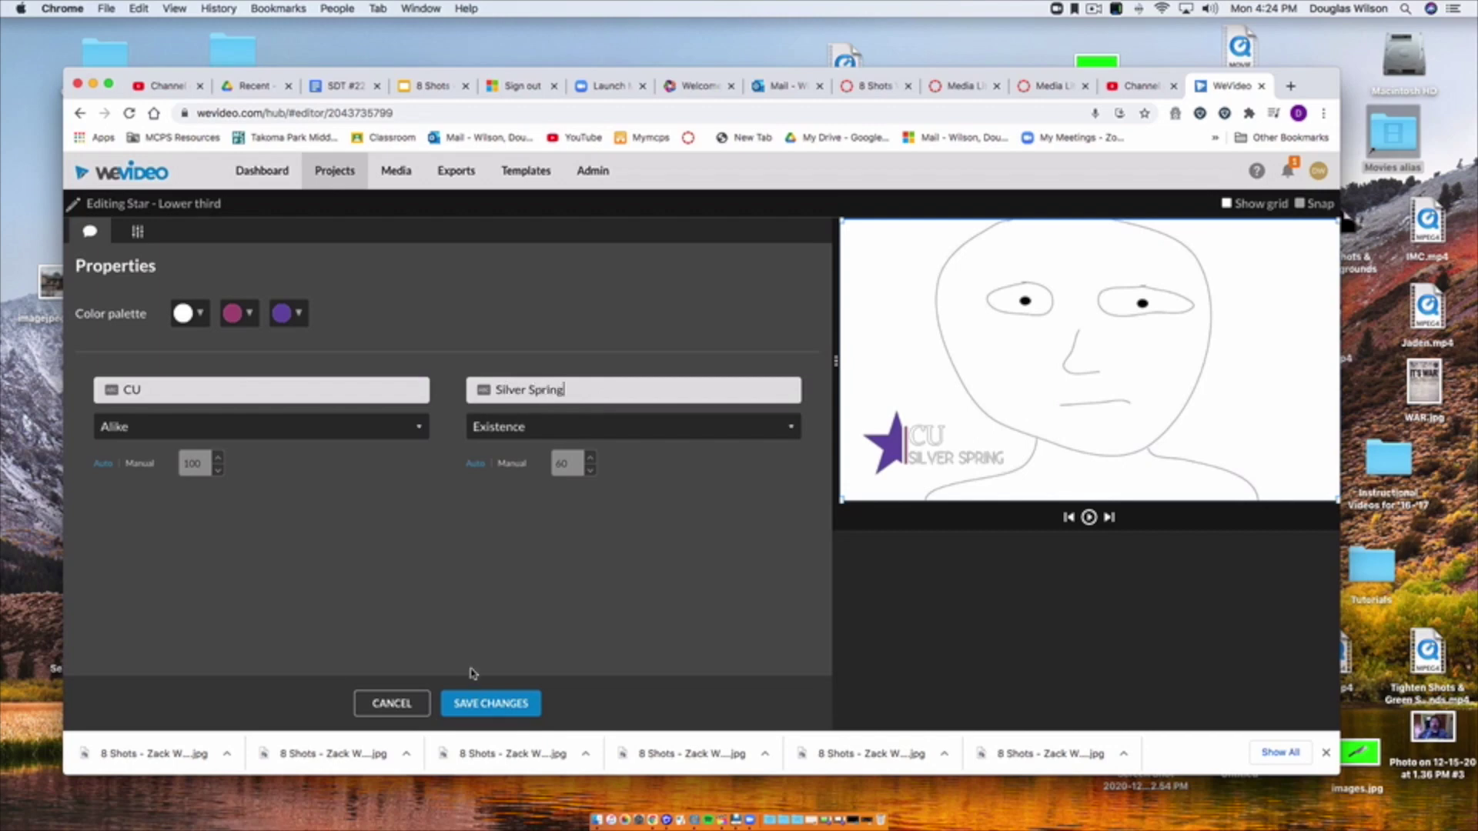
{"action": "left_click", "coordinate": [485, 702]}
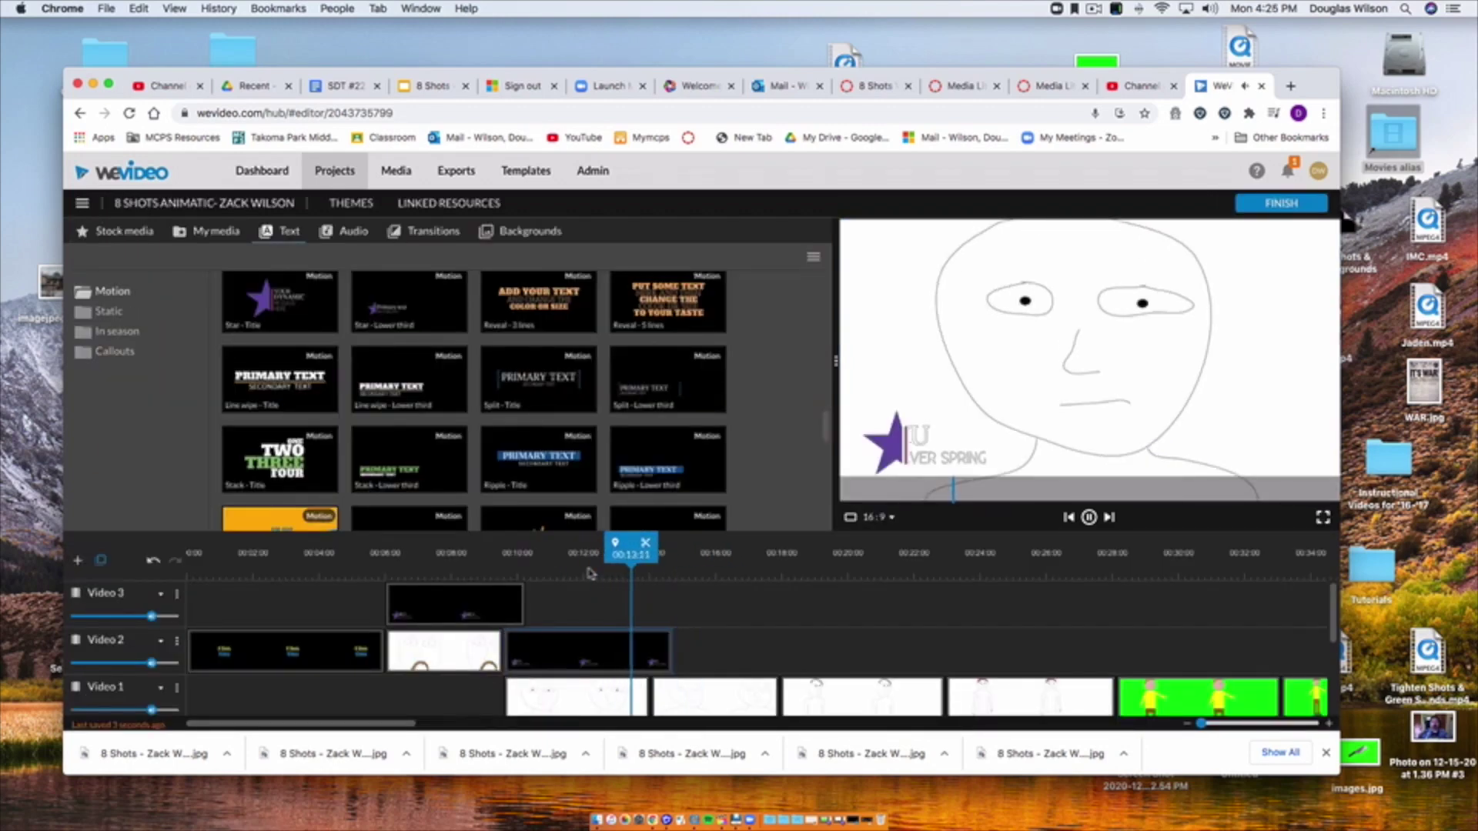
Try a Line wipe lower third on Video 3 near 14 s, review it, then delete it.
{"action": "key", "text": "space"}
{"action": "left_click_drag", "start_coordinate": [409, 387], "coordinate": [673, 612]}
{"action": "key", "text": "space"}
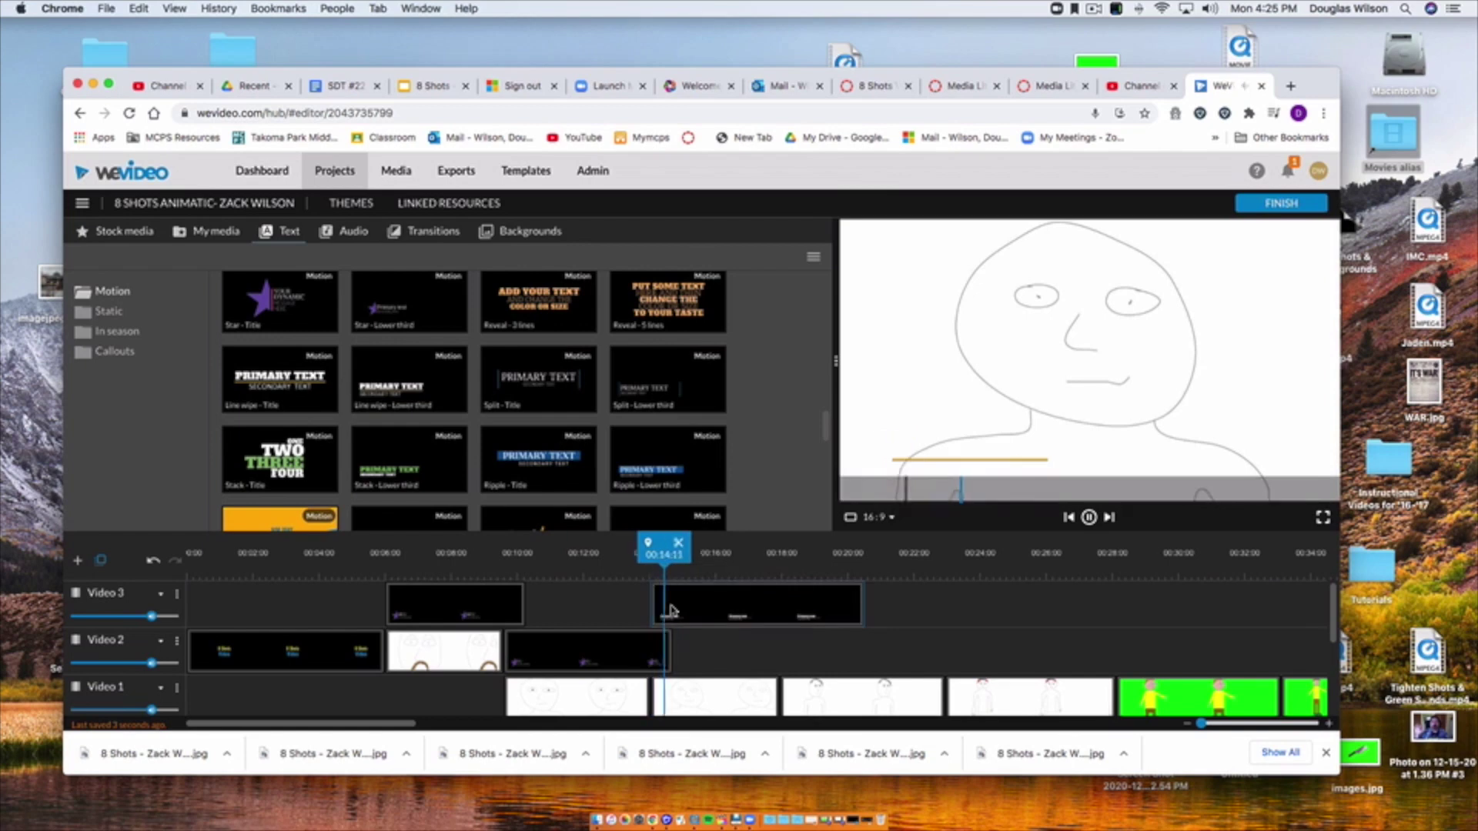
{"action": "left_click", "coordinate": [325, 385]}
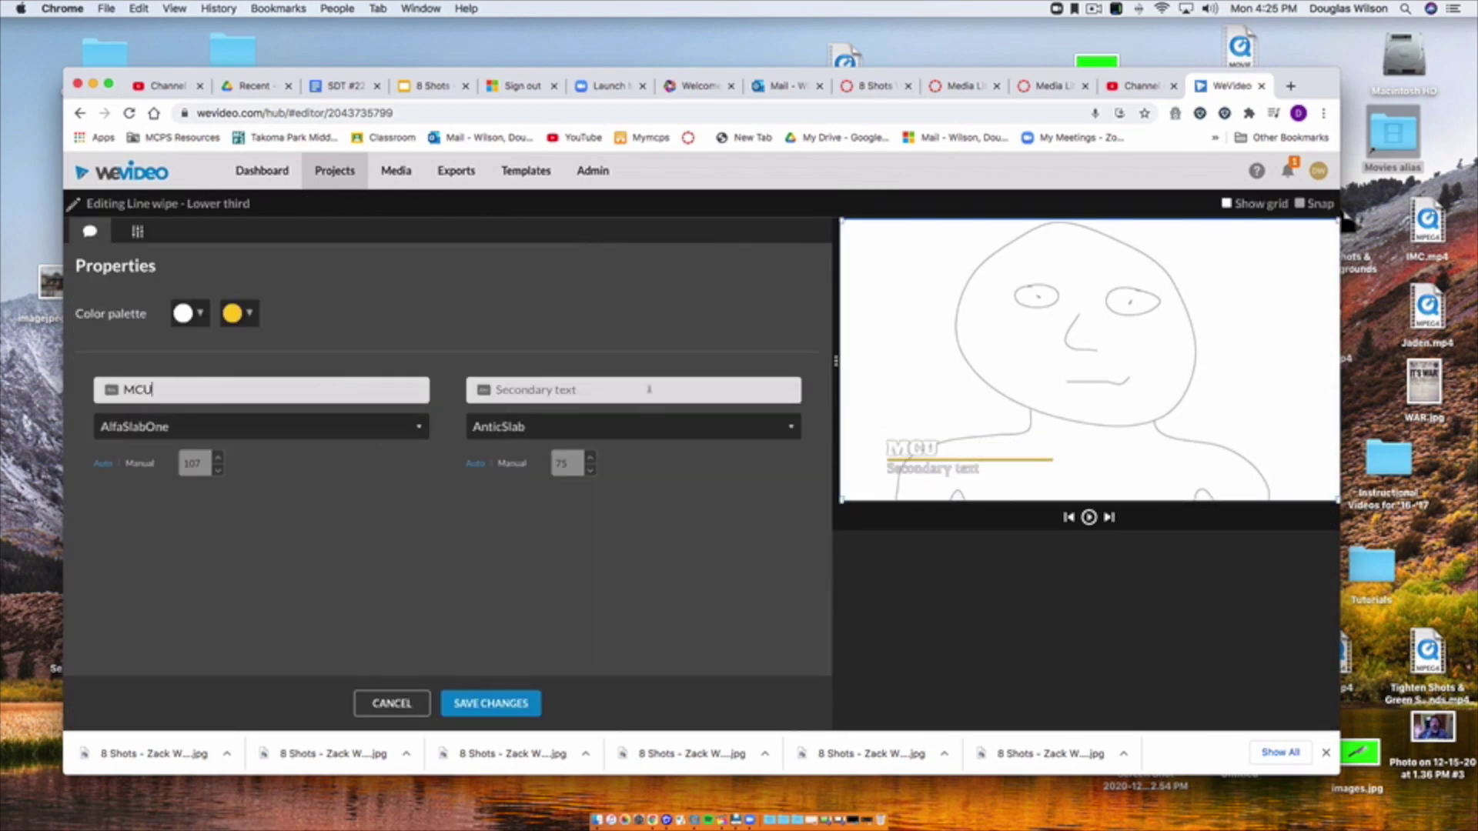
{"action": "left_click", "coordinate": [491, 703]}
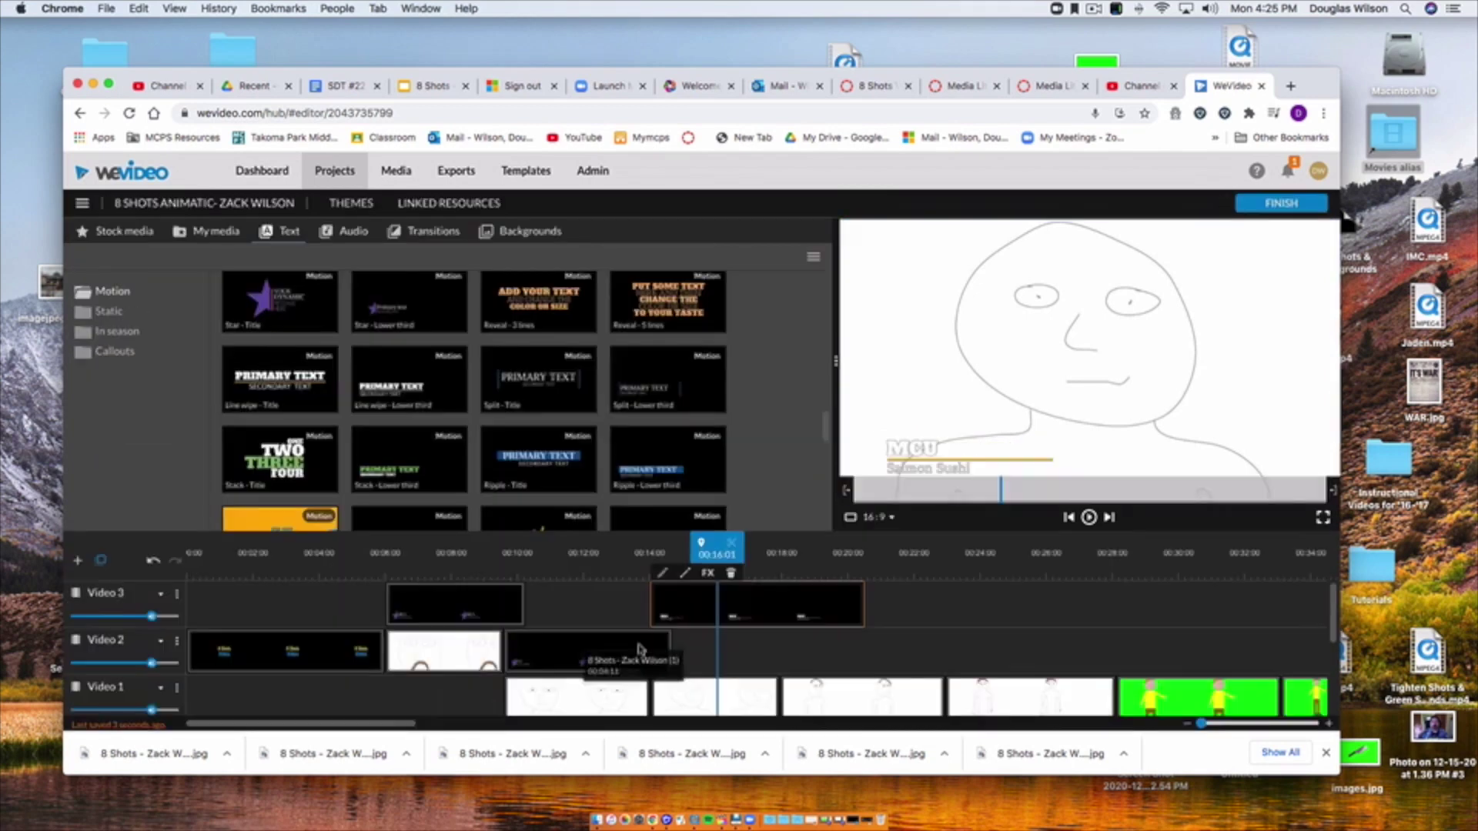
{"action": "key", "text": "space"}
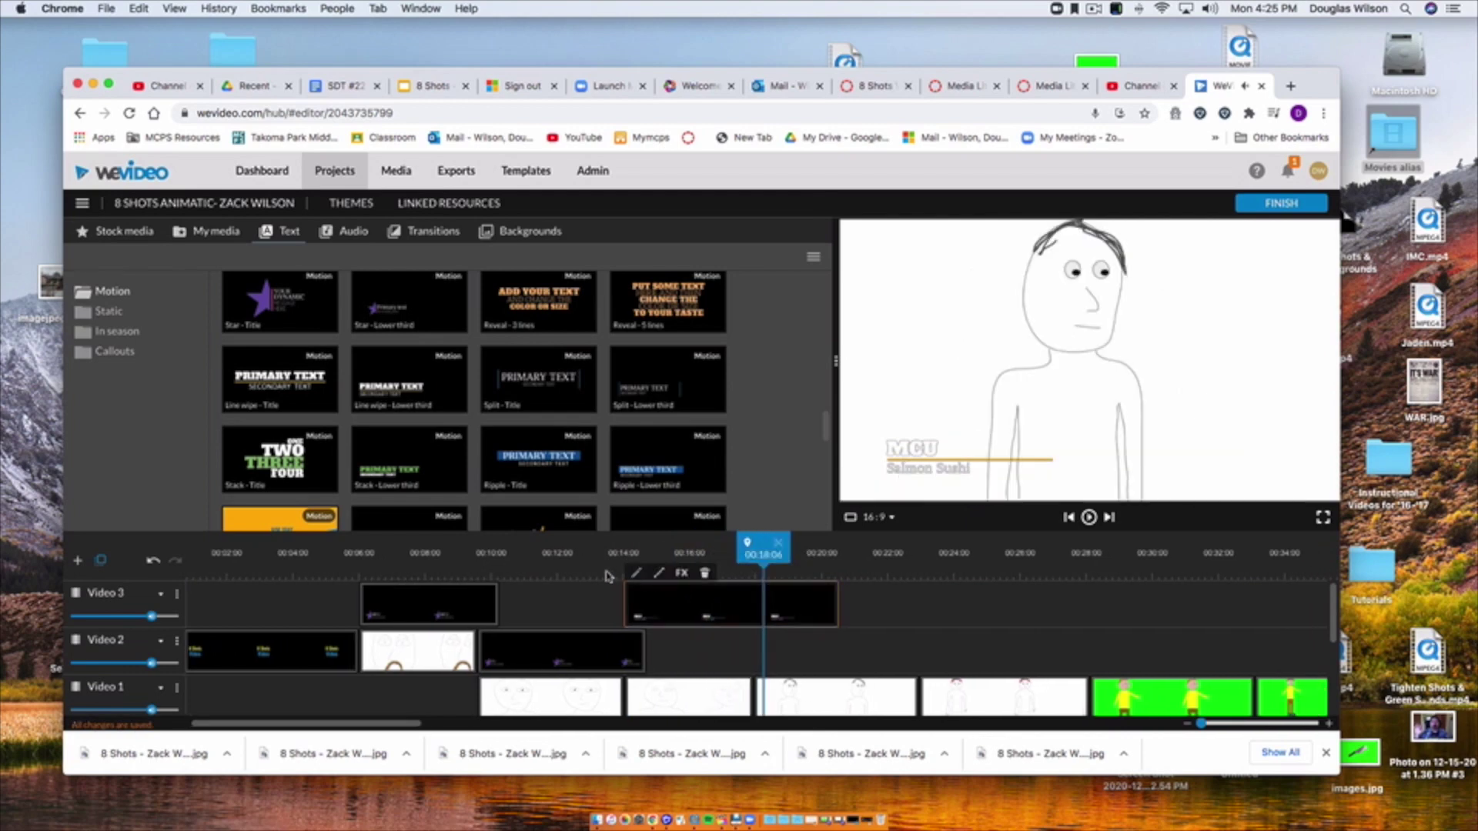
{"action": "left_click", "coordinate": [606, 574]}
{"action": "key", "text": "space"}
{"action": "key", "text": "space"}
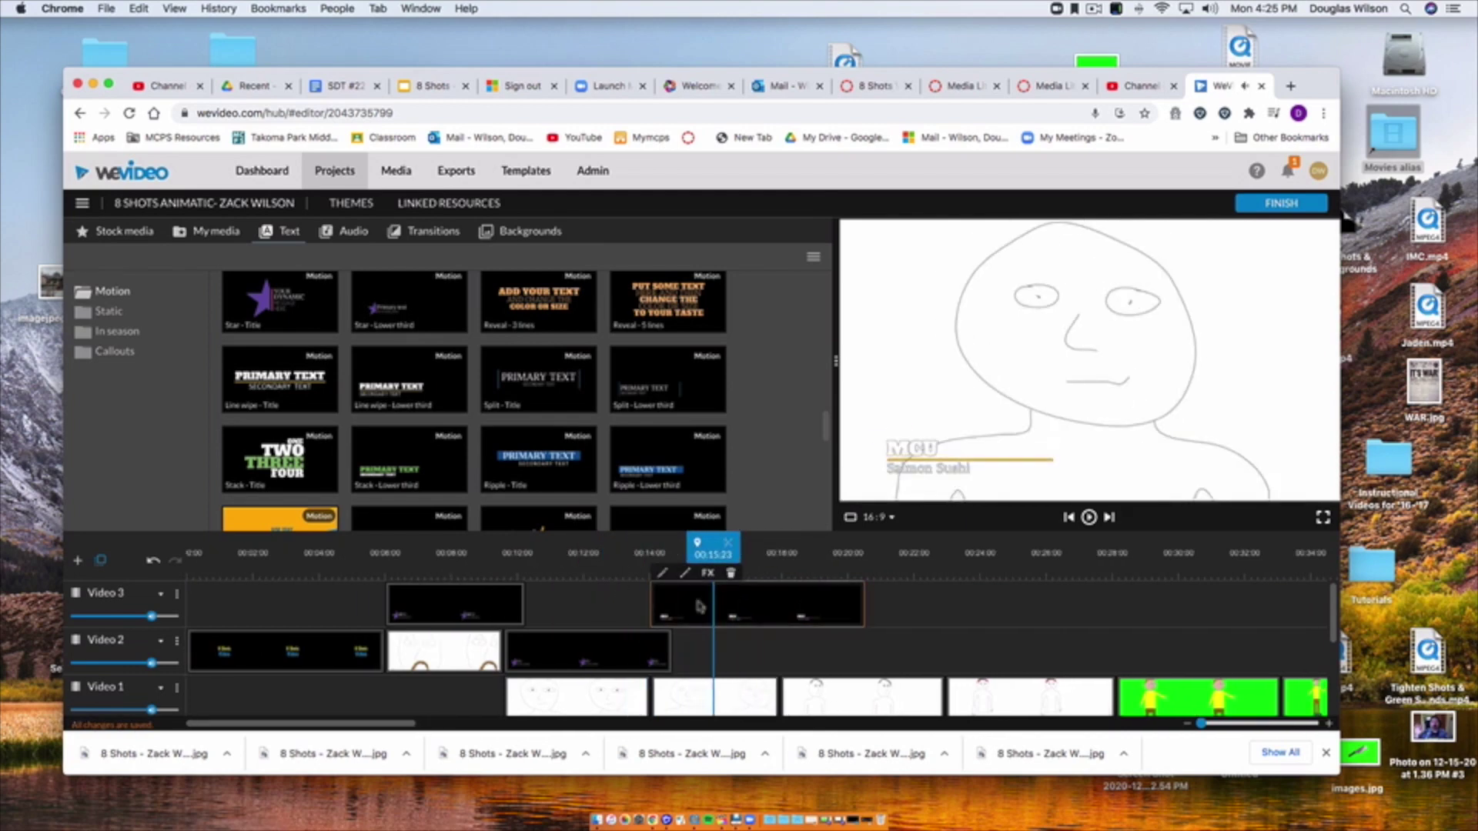
{"action": "key", "text": "Delete"}
Put a Star lower third reading MCU Salmon Sushi on Video 3, lengthen it and review it.
{"action": "left_click_drag", "start_coordinate": [410, 302], "coordinate": [688, 613]}
{"action": "left_click", "coordinate": [659, 573]}
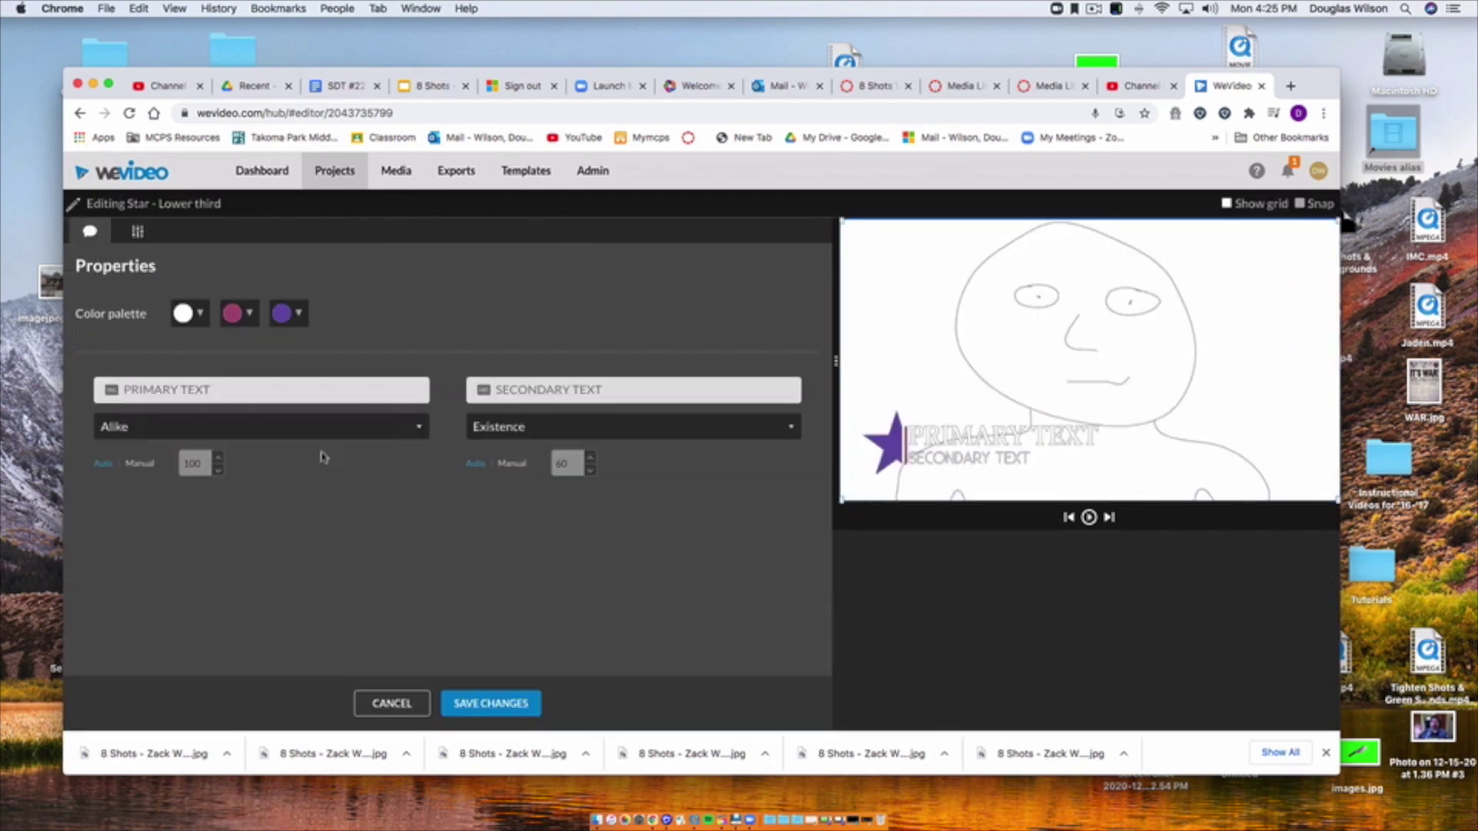
{"action": "type", "text": "MCU"}
{"action": "left_click", "coordinate": [499, 390]}
{"action": "type", "text": "Salmon Sushi"}
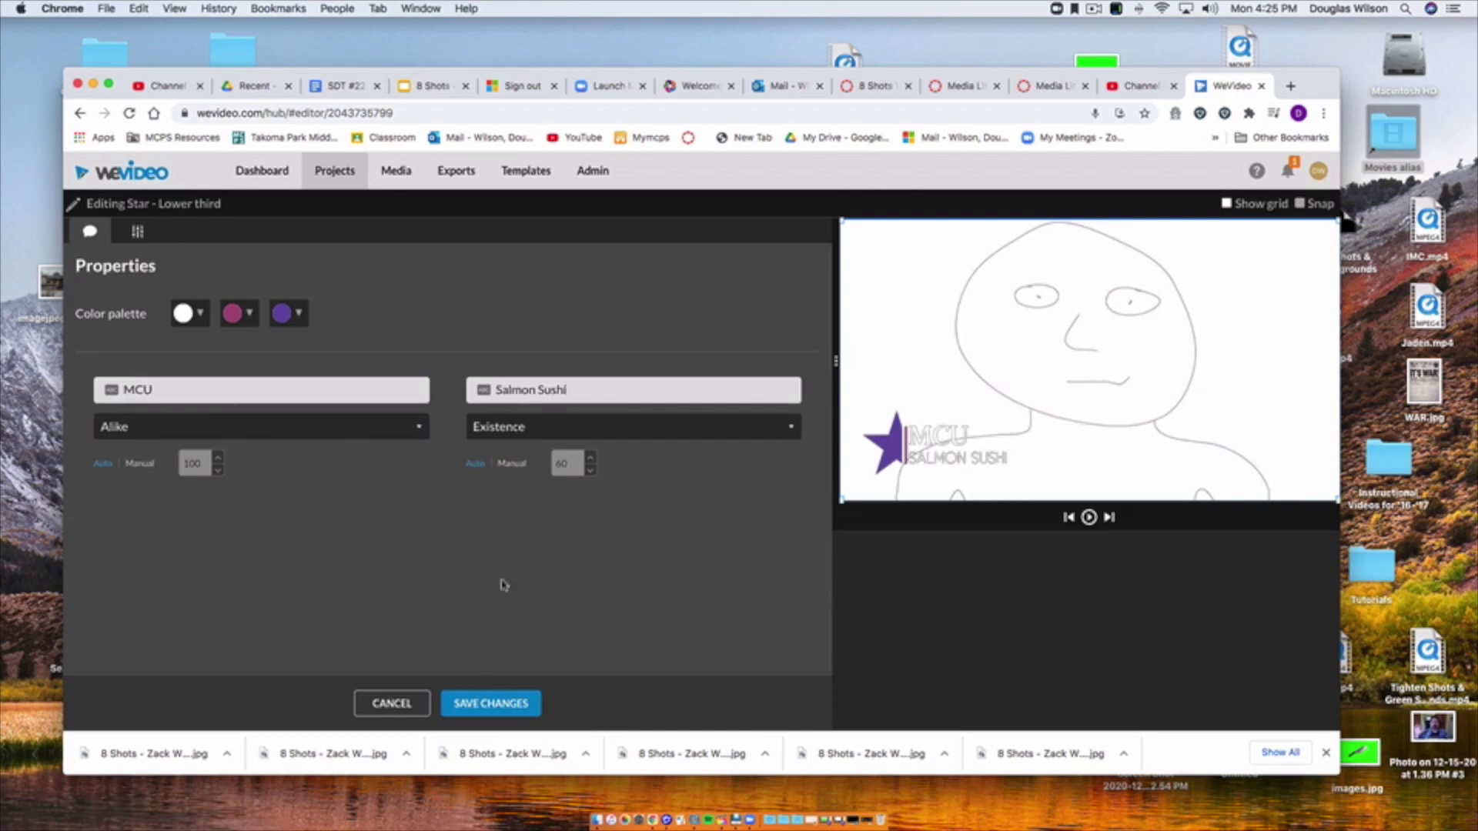
{"action": "left_click", "coordinate": [492, 703]}
{"action": "left_click_drag", "start_coordinate": [781, 608], "coordinate": [802, 609]}
{"action": "left_click", "coordinate": [754, 573]}
{"action": "key", "text": "space"}
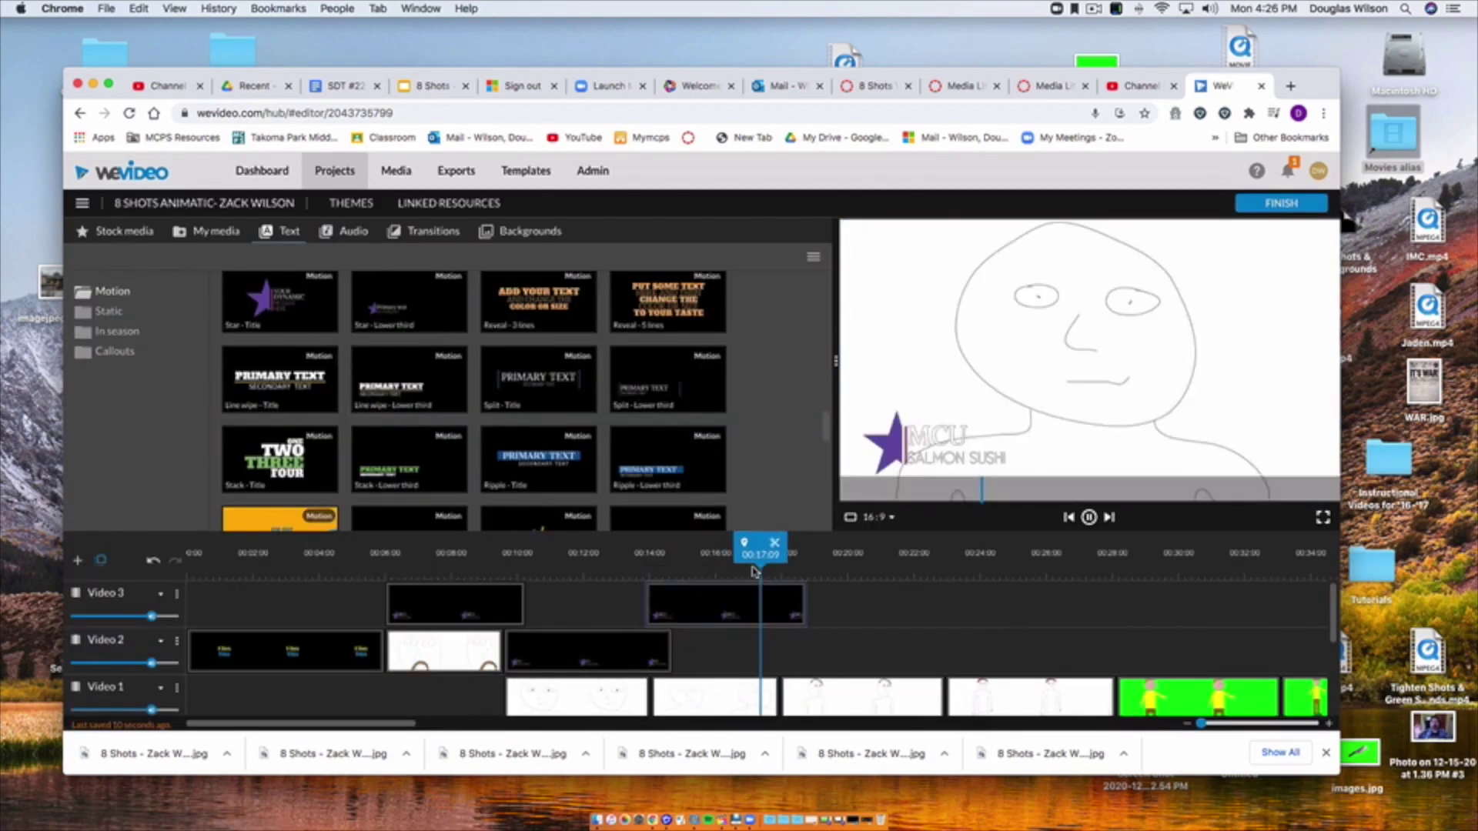
{"action": "key", "text": "space"}
Add a Star lower third on Video 2 near 18 s, extended to about 23 s, labelled MS Cold Mountain.
{"action": "left_click_drag", "start_coordinate": [397, 305], "coordinate": [750, 654]}
{"action": "left_click", "coordinate": [698, 571]}
{"action": "key", "text": "space"}
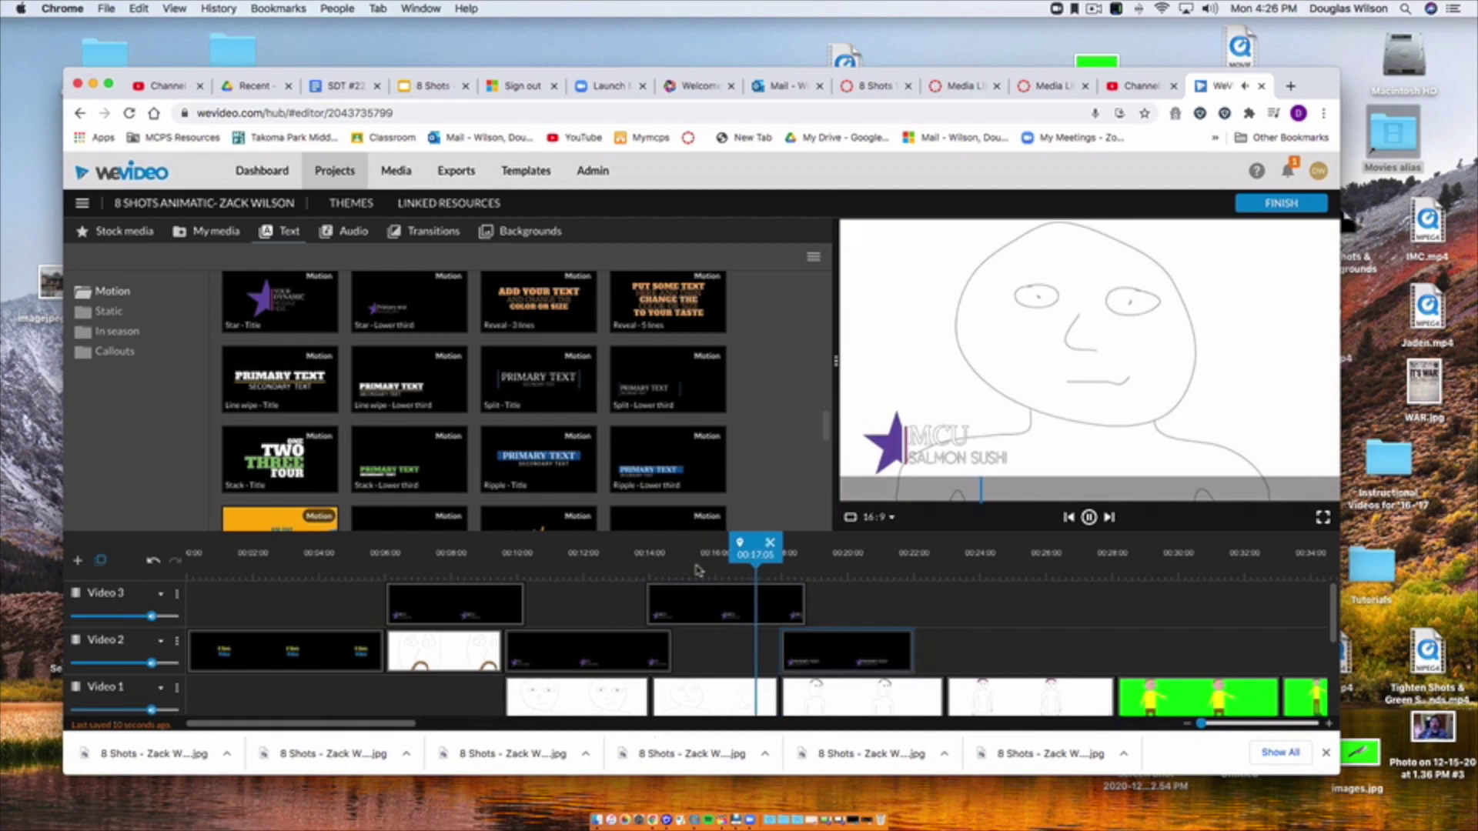
{"action": "key", "text": "space"}
{"action": "key", "text": "space"}
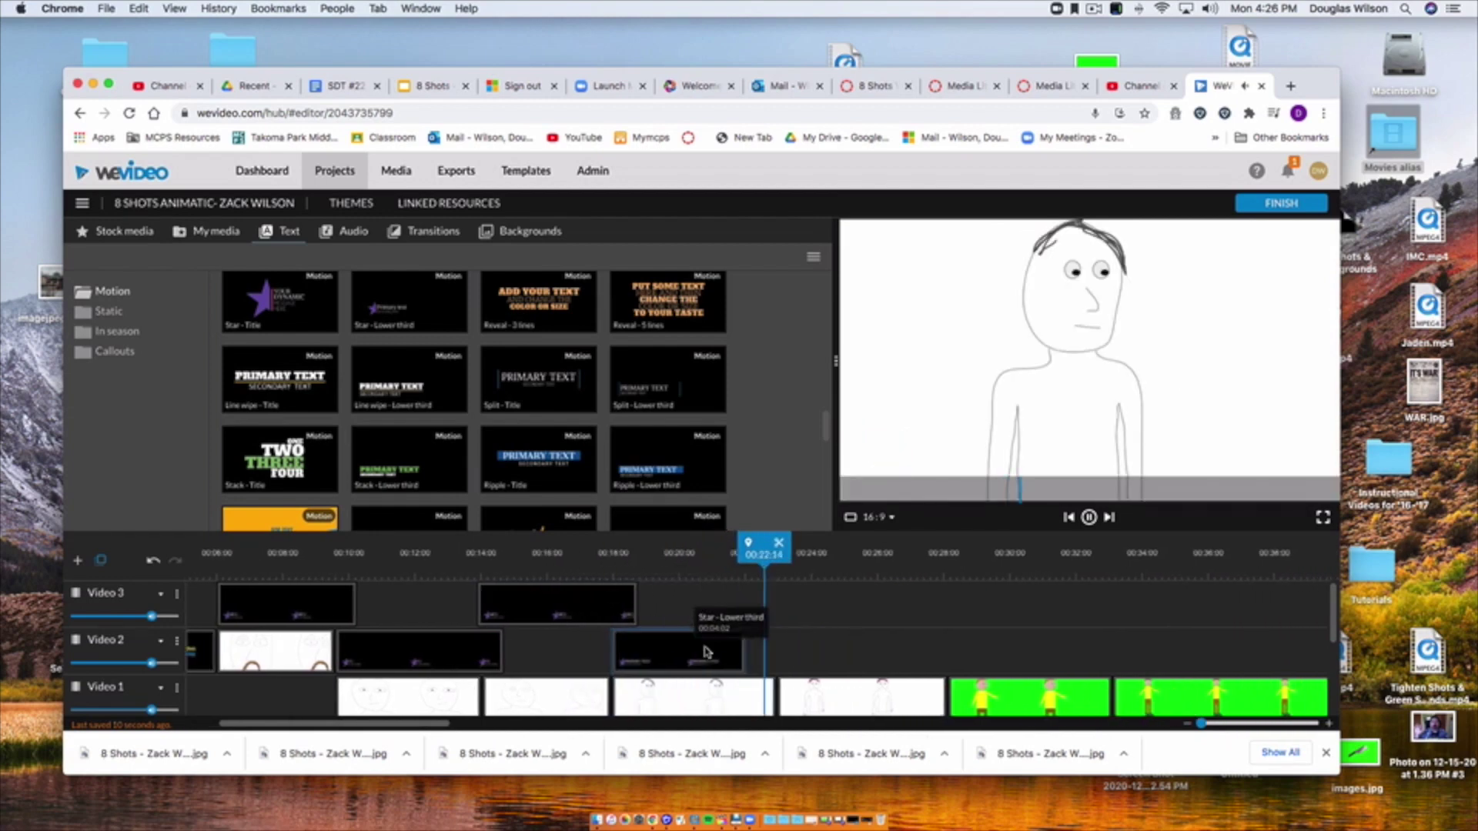
{"action": "key", "text": "space"}
{"action": "left_click_drag", "start_coordinate": [733, 652], "coordinate": [785, 652]}
{"action": "double_click", "coordinate": [615, 633]}
{"action": "left_click", "coordinate": [144, 387]}
{"action": "type", "text": "MS"}
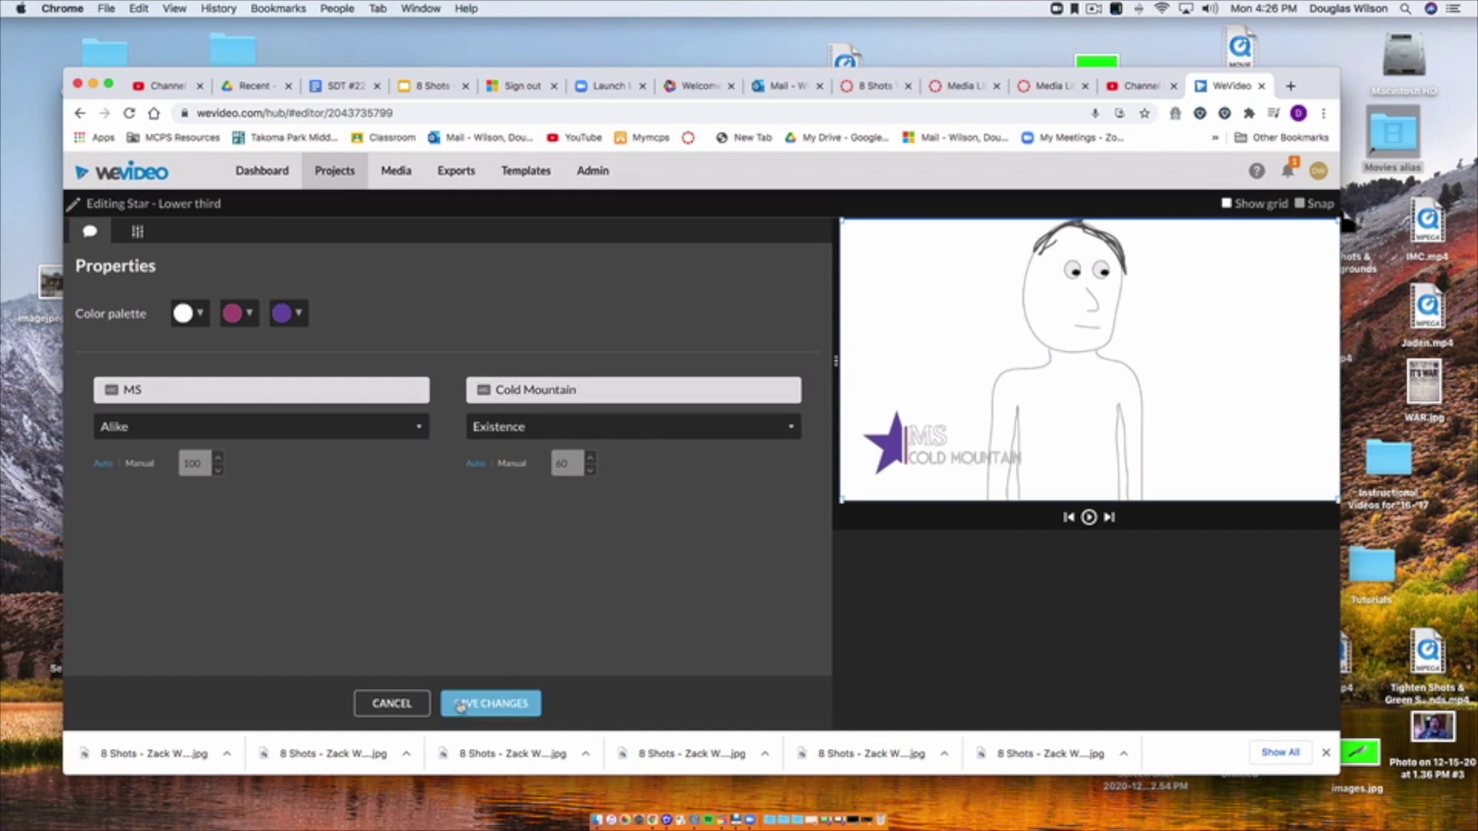
{"action": "left_click", "coordinate": [491, 703]}
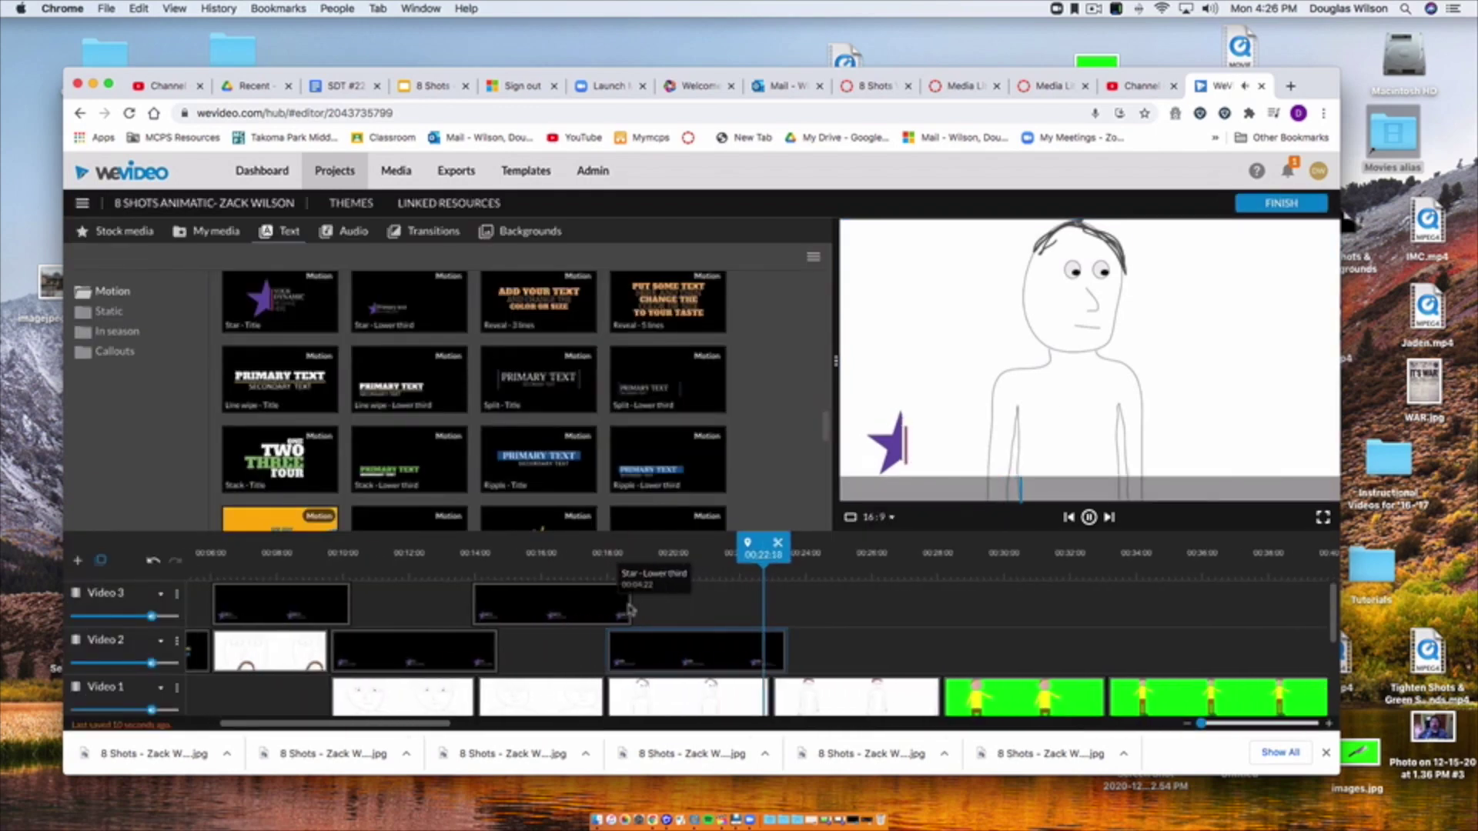
{"action": "key", "text": "space"}
Add a WS Star lower third on Video 3 near 22 s and lengthen it.
{"action": "left_click_drag", "start_coordinate": [410, 305], "coordinate": [754, 595]}
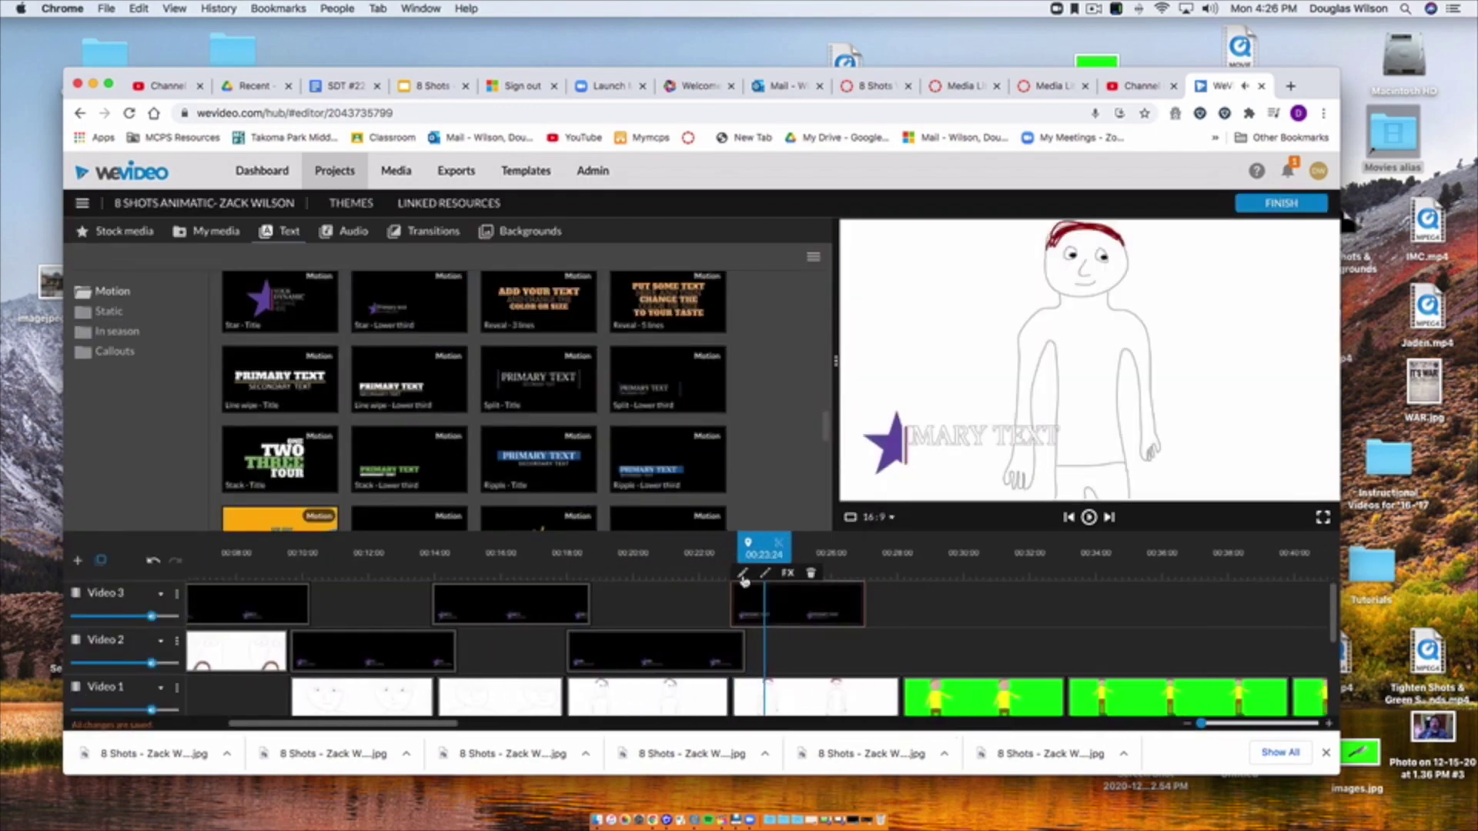
{"action": "double_click", "coordinate": [754, 595]}
{"action": "key", "text": "Tab"}
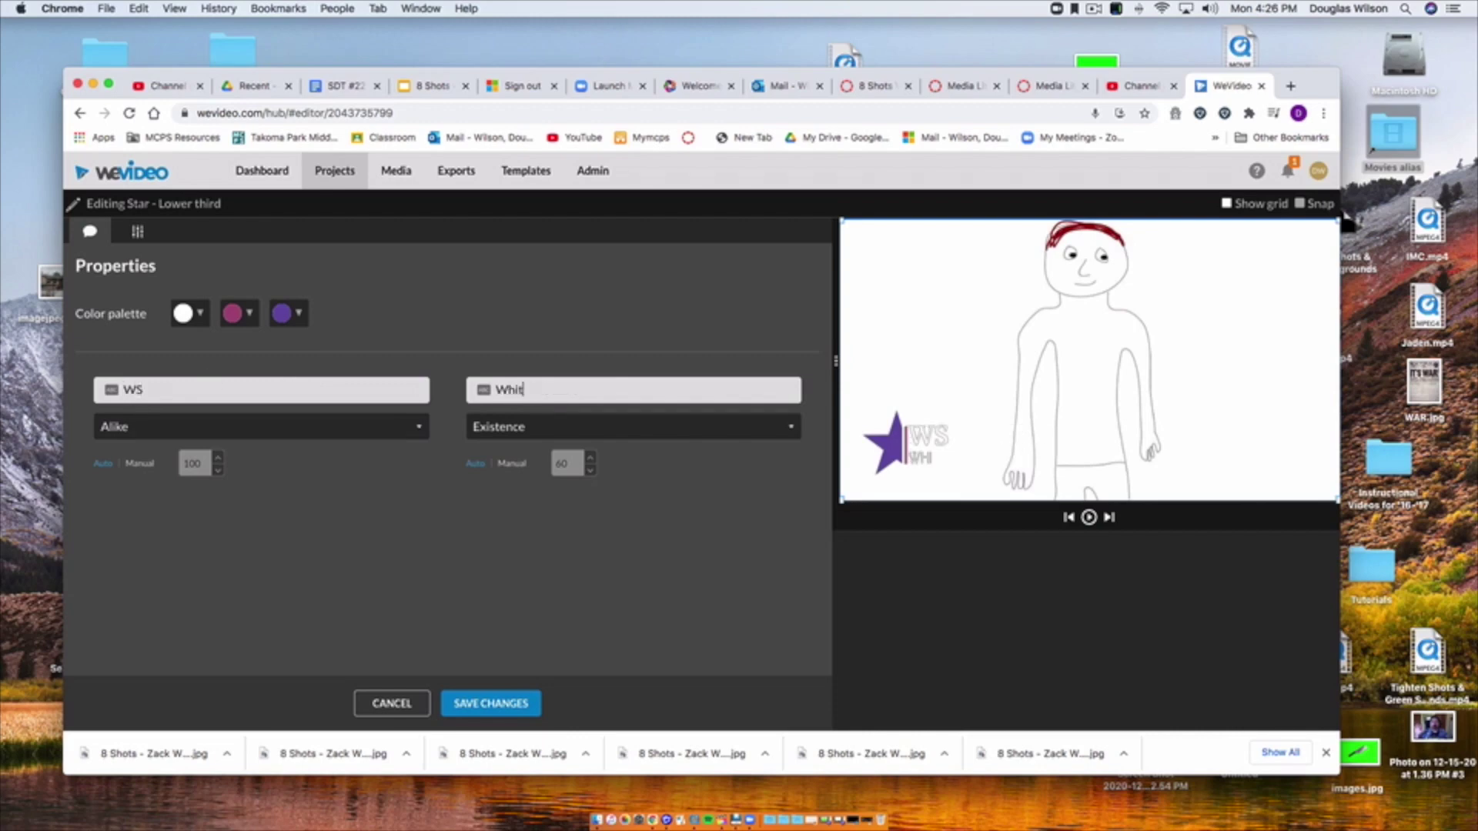
{"action": "left_click", "coordinate": [491, 703]}
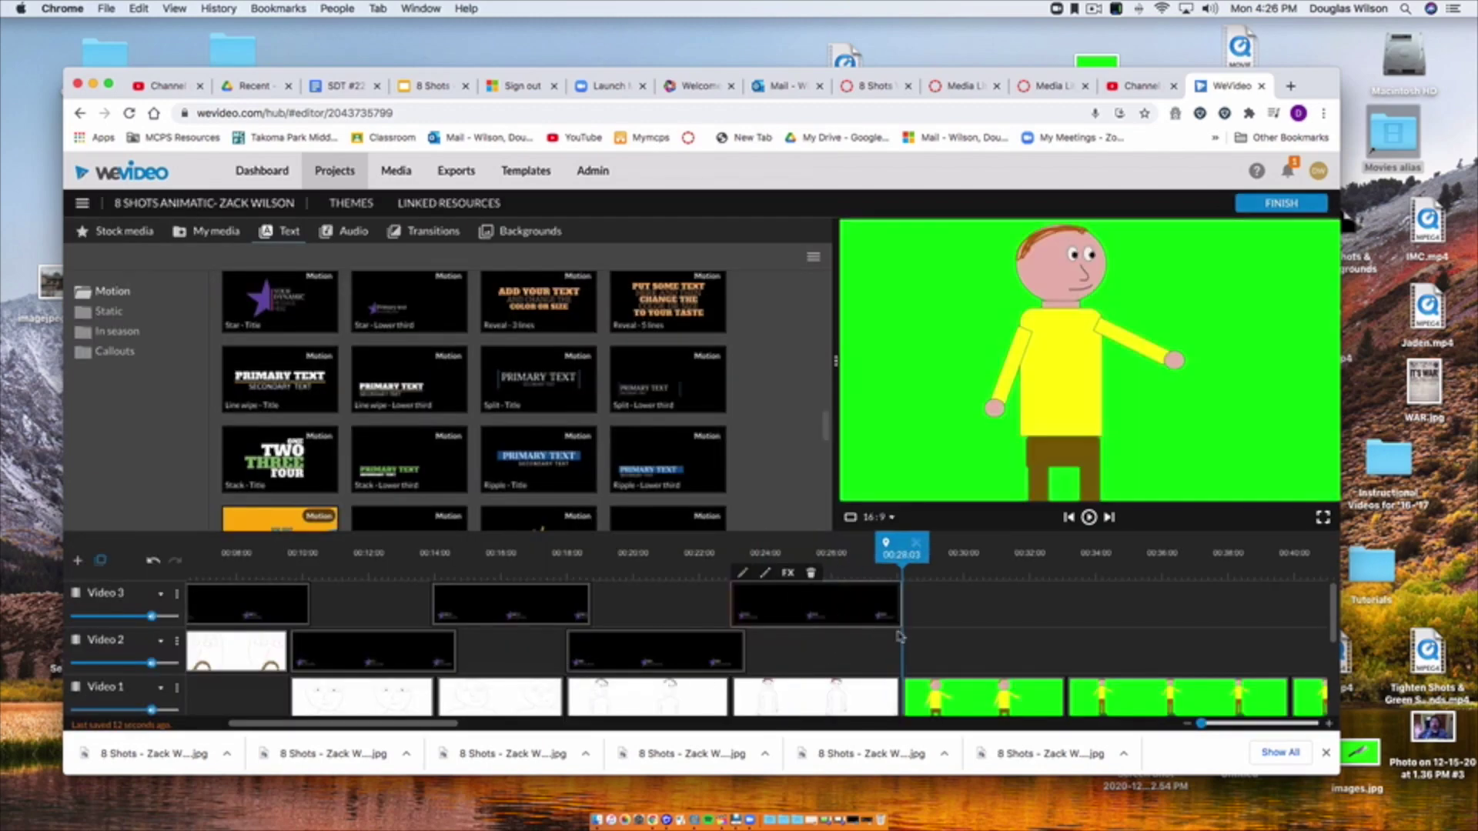
{"action": "mouse_move", "coordinate": [927, 683]}
{"action": "left_mouse_down"}
{"action": "mouse_move", "coordinate": [931, 649]}
{"action": "mouse_move", "coordinate": [928, 684]}
{"action": "left_mouse_up"}
{"action": "scroll", "coordinate": [819, 631], "scroll_direction": "right", "scroll_amount": 2}
{"action": "left_click", "coordinate": [762, 570]}
Change the WS title's text to After Hours and save it.
{"action": "left_click", "coordinate": [878, 684]}
{"action": "scroll", "coordinate": [778, 607], "scroll_direction": "left", "scroll_amount": 3}
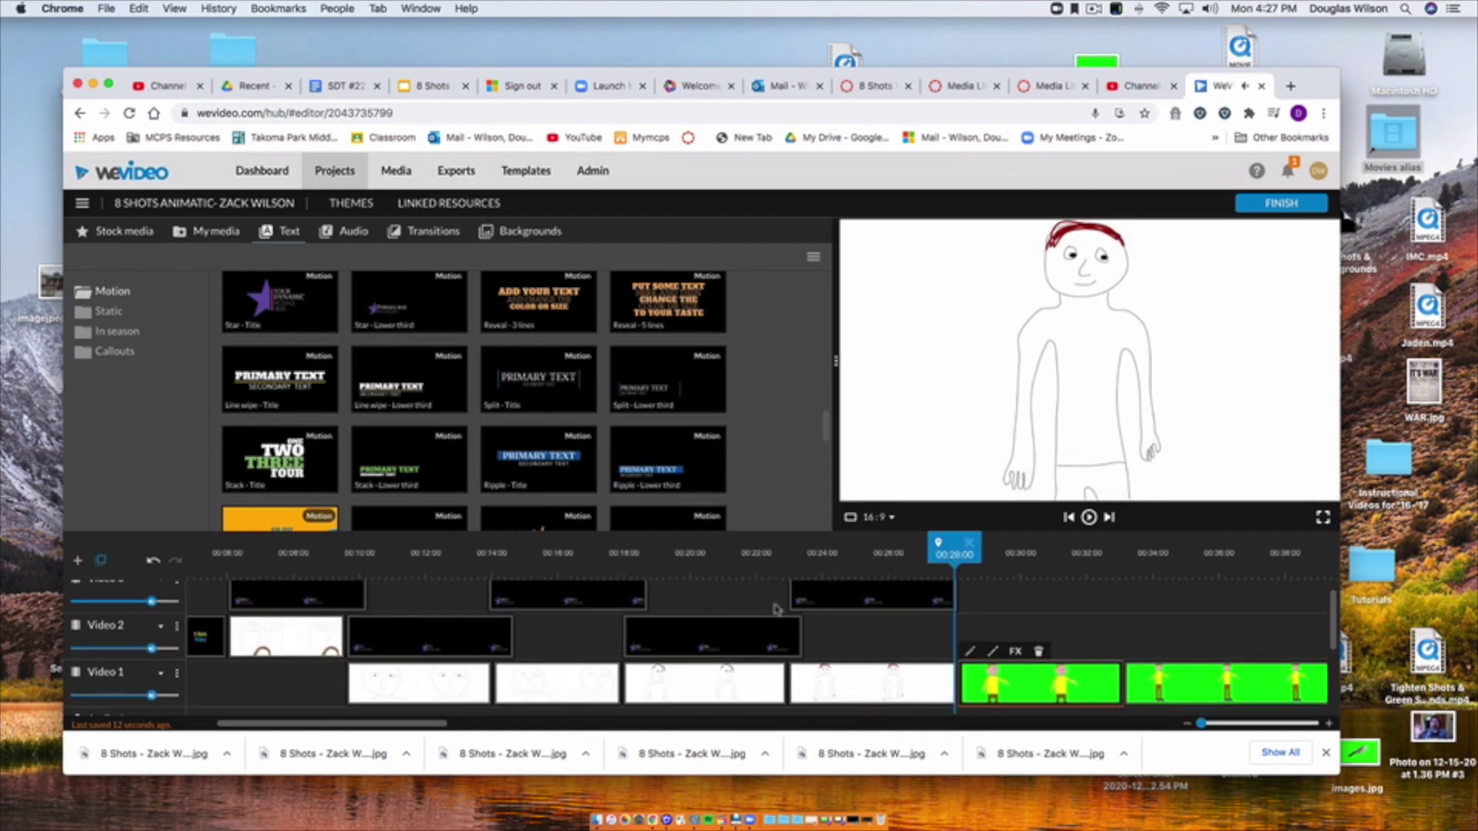
{"action": "double_click", "coordinate": [778, 600]}
{"action": "left_click_drag", "start_coordinate": [574, 391], "coordinate": [399, 382]}
{"action": "type", "text": "After Hours"}
{"action": "left_click", "coordinate": [490, 703]}
{"action": "scroll", "coordinate": [792, 607], "scroll_direction": "right", "scroll_amount": 2}
{"action": "left_click", "coordinate": [766, 568]}
Lengthen the top title clip and adjust the clips near the end of the timeline.
{"action": "left_click_drag", "start_coordinate": [796, 607], "coordinate": [811, 608]}
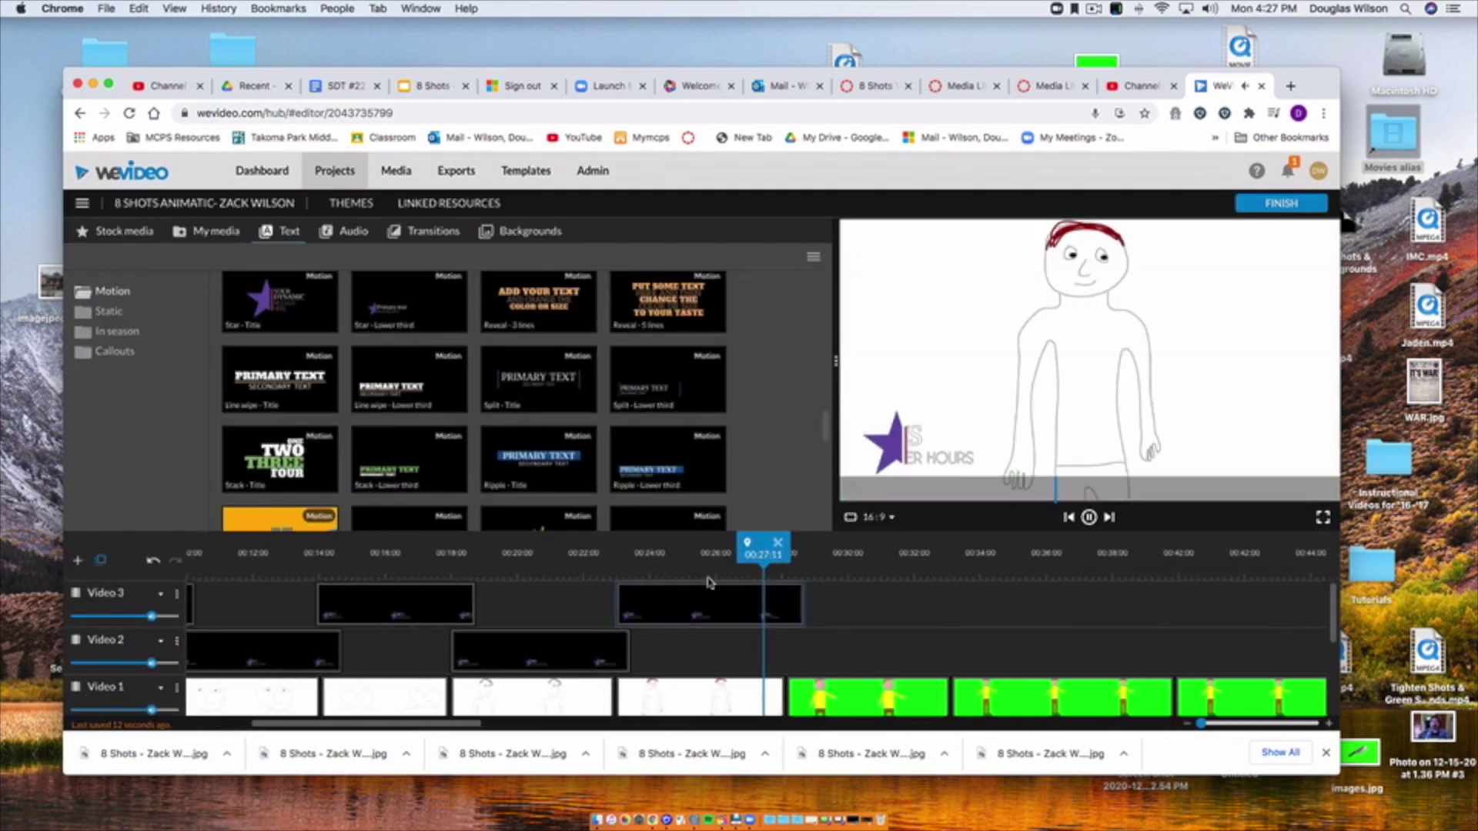
{"action": "scroll", "coordinate": [772, 655], "scroll_direction": "right", "scroll_amount": 1}
{"action": "left_click", "coordinate": [772, 687]}
{"action": "left_click_drag", "start_coordinate": [772, 687], "coordinate": [773, 654]}
{"action": "scroll", "coordinate": [944, 696], "scroll_direction": "right", "scroll_amount": 3}
{"action": "left_click_drag", "start_coordinate": [941, 695], "coordinate": [937, 662]}
{"action": "key", "text": "space"}
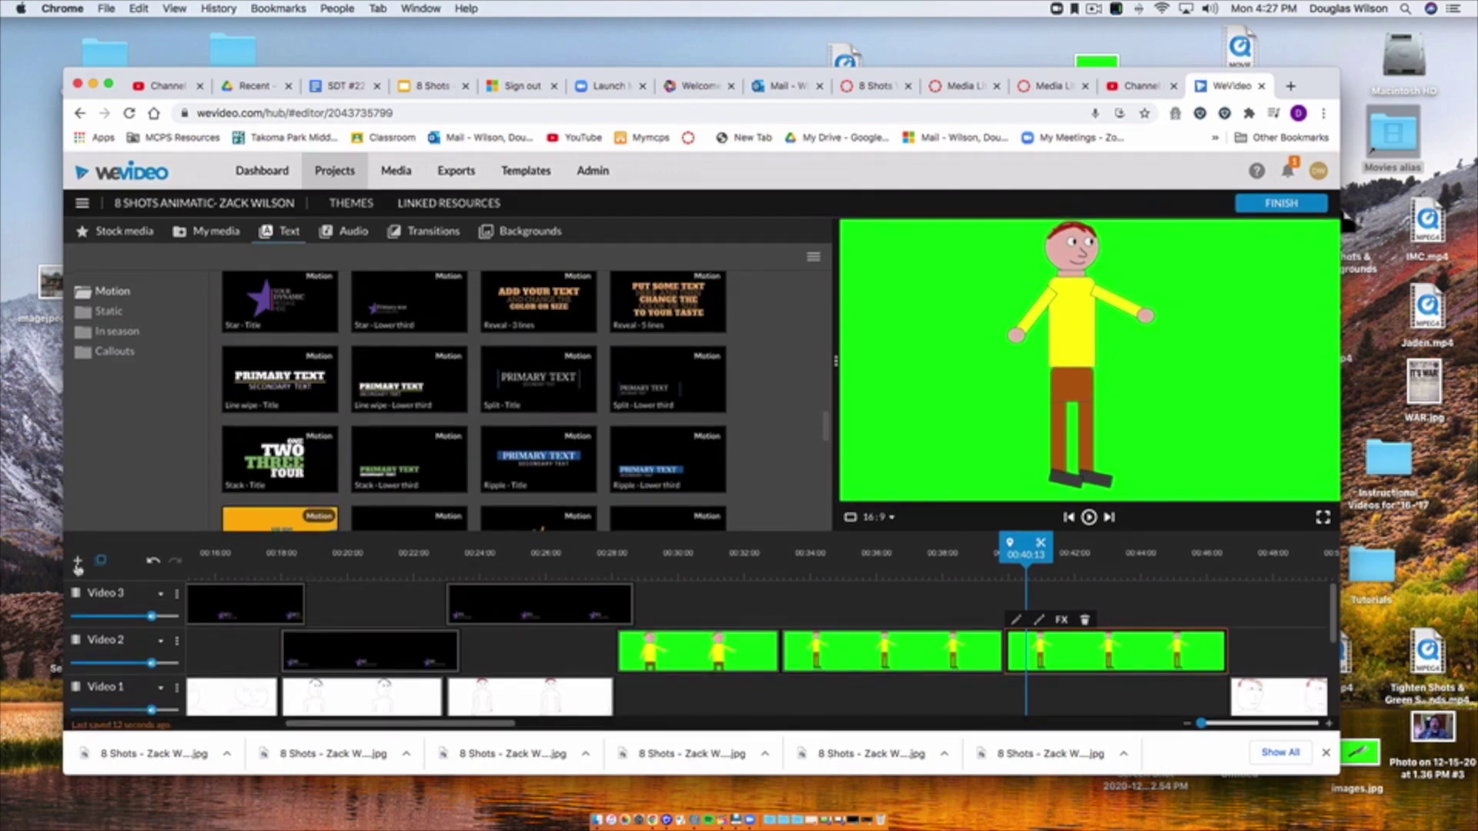
Add a Video 4 track with a Star lower third reading KS- Knee Shot.
{"action": "left_click", "coordinate": [77, 560]}
{"action": "left_click", "coordinate": [803, 557]}
{"action": "left_click_drag", "start_coordinate": [408, 302], "coordinate": [616, 604]}
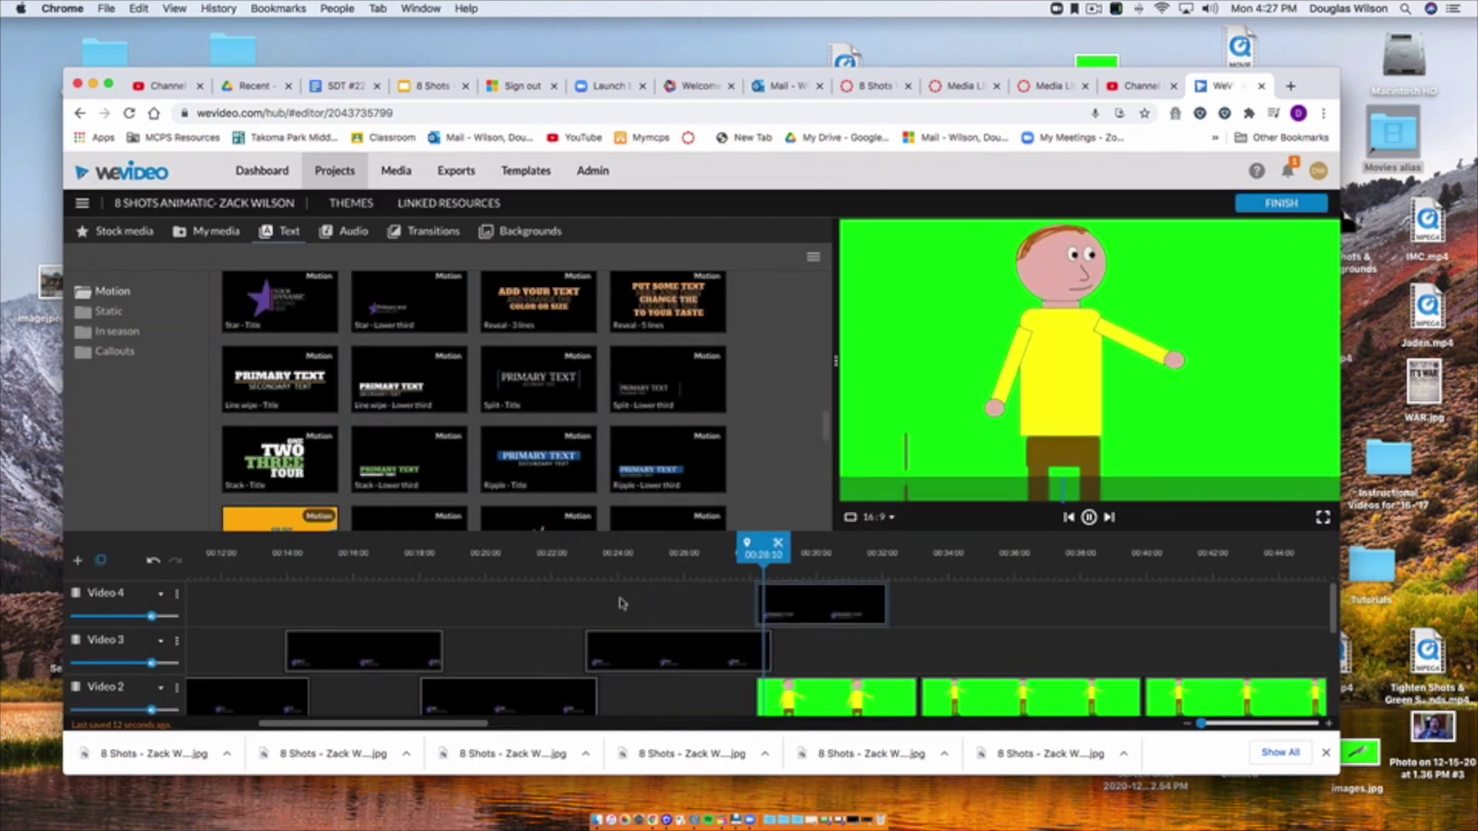
{"action": "double_click", "coordinate": [659, 583]}
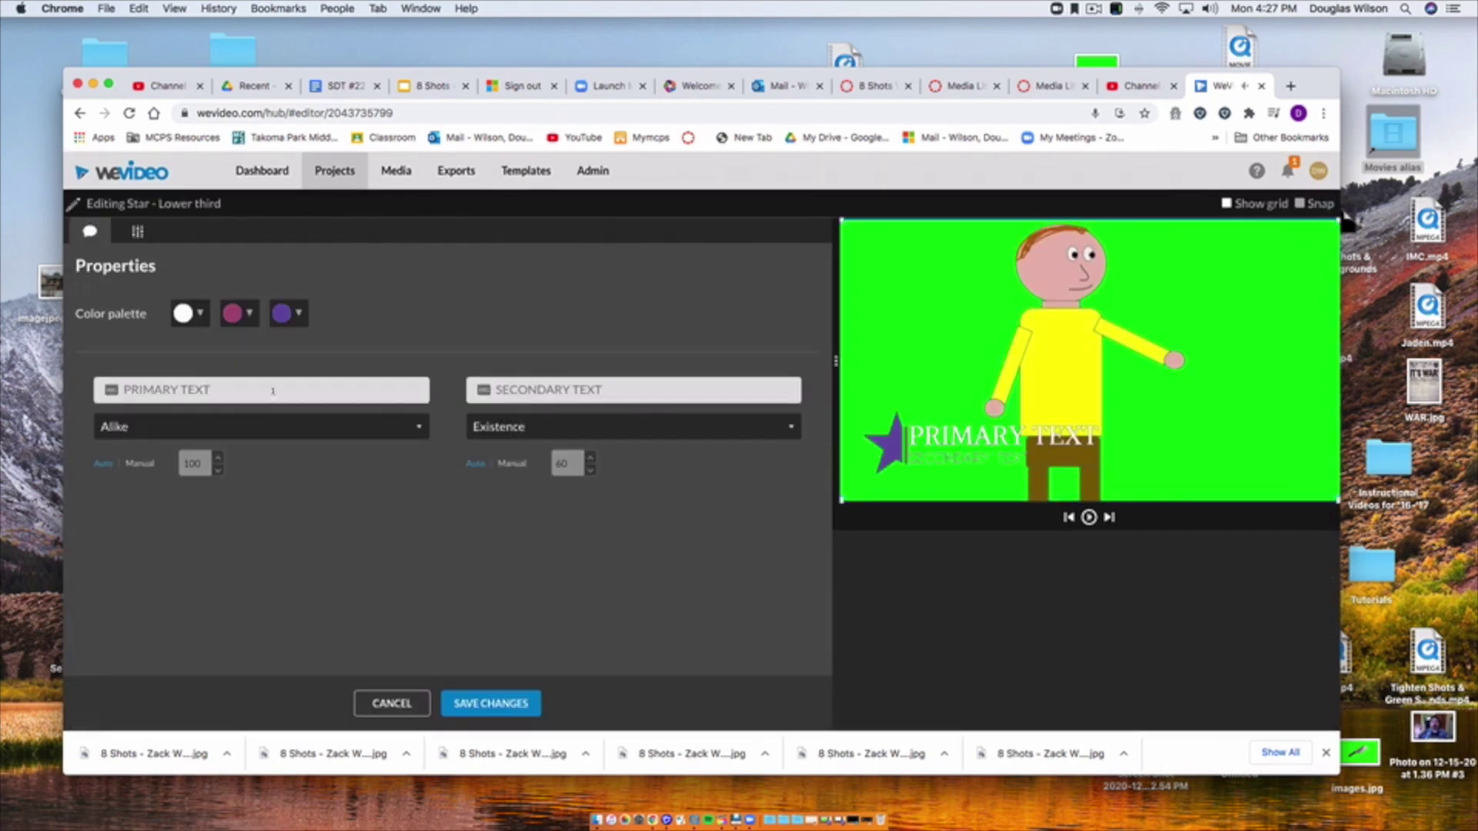
{"action": "type", "text": "KS- Knee Shot"}
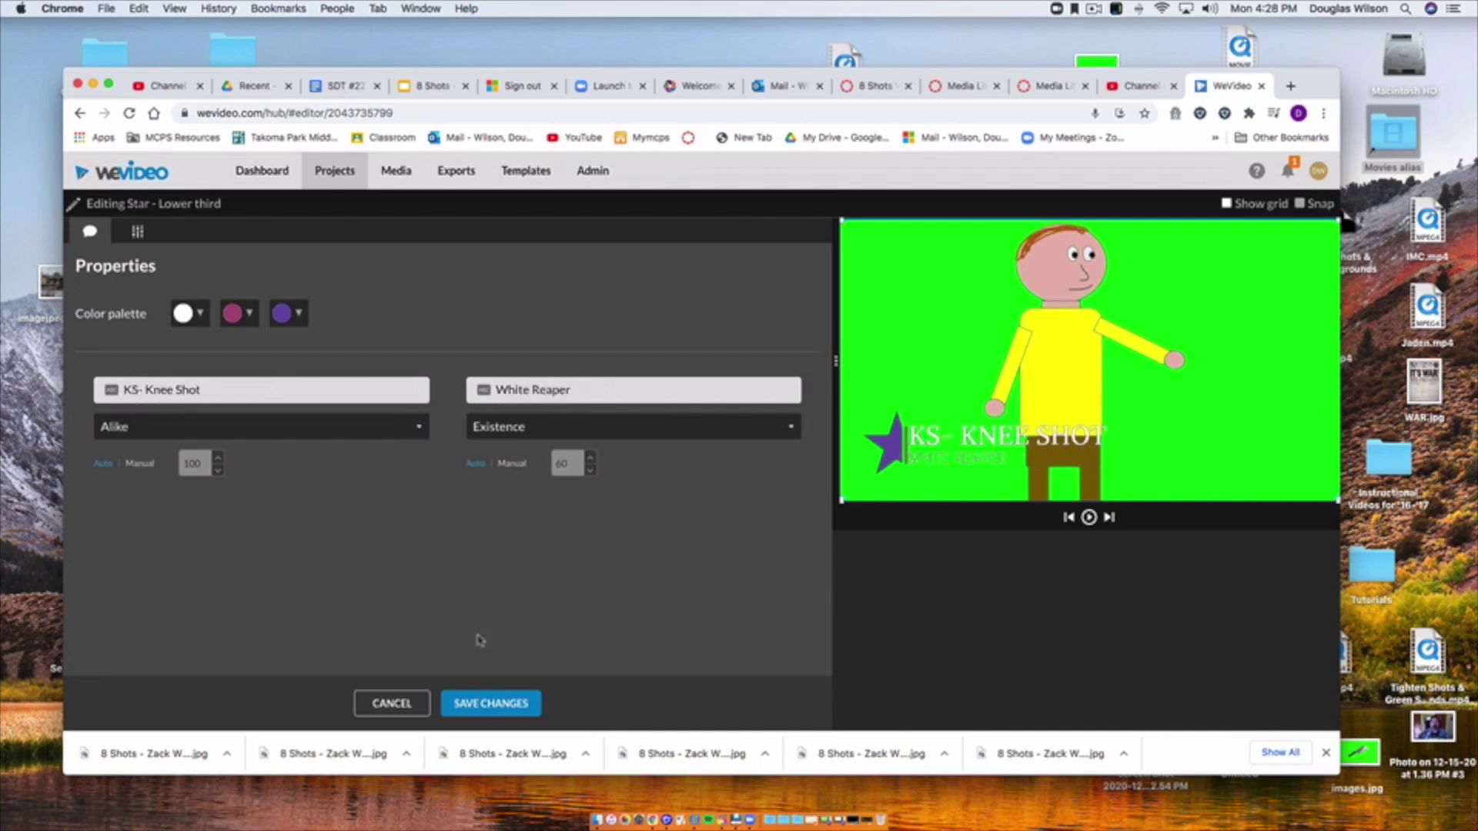
{"action": "left_click", "coordinate": [491, 703]}
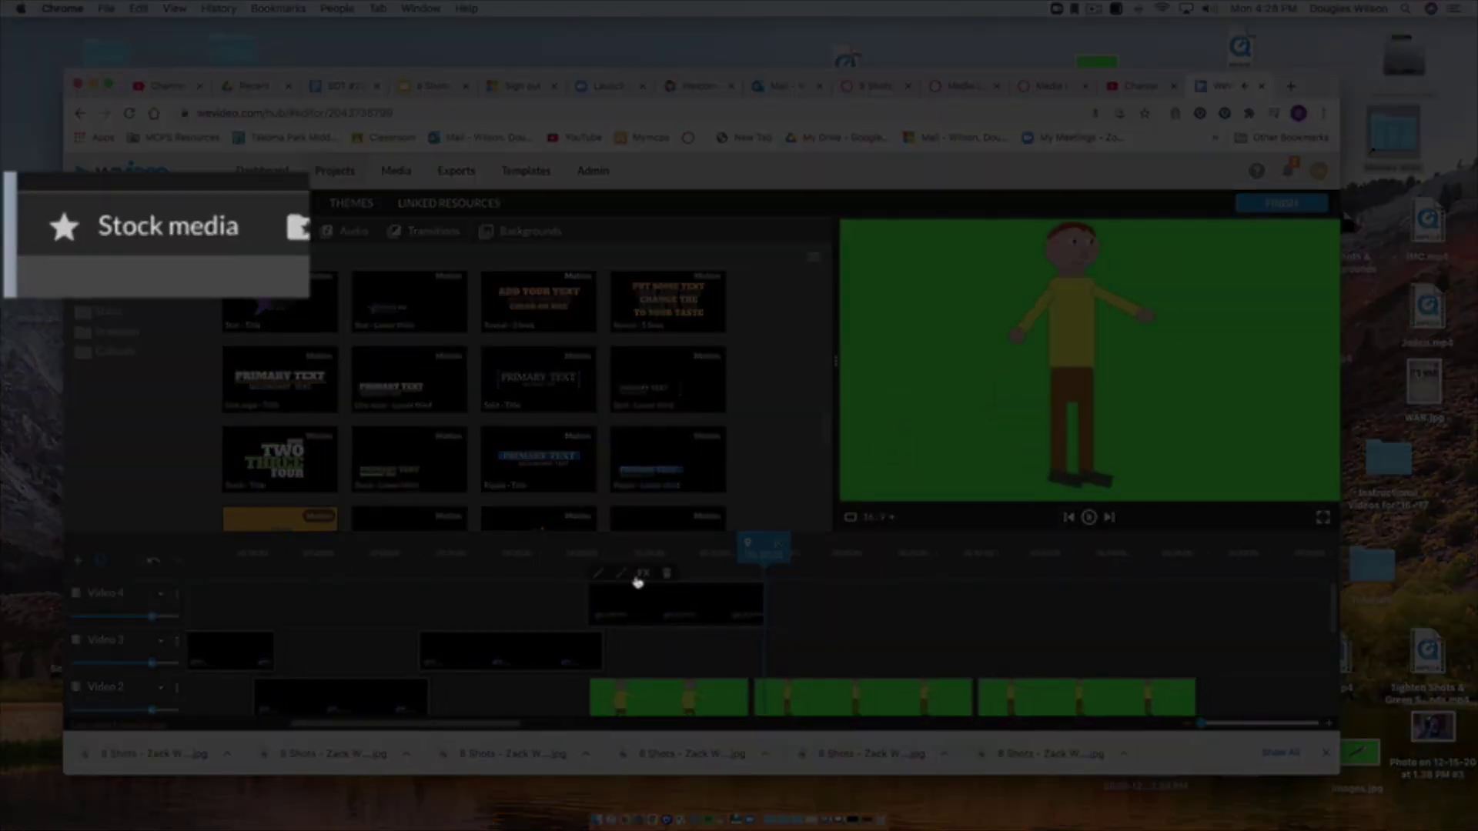
Search stock media for 'forest' and place Sunbeams In Fog In The Forest on Video 1 under the knee shot.
{"action": "left_click", "coordinate": [115, 233]}
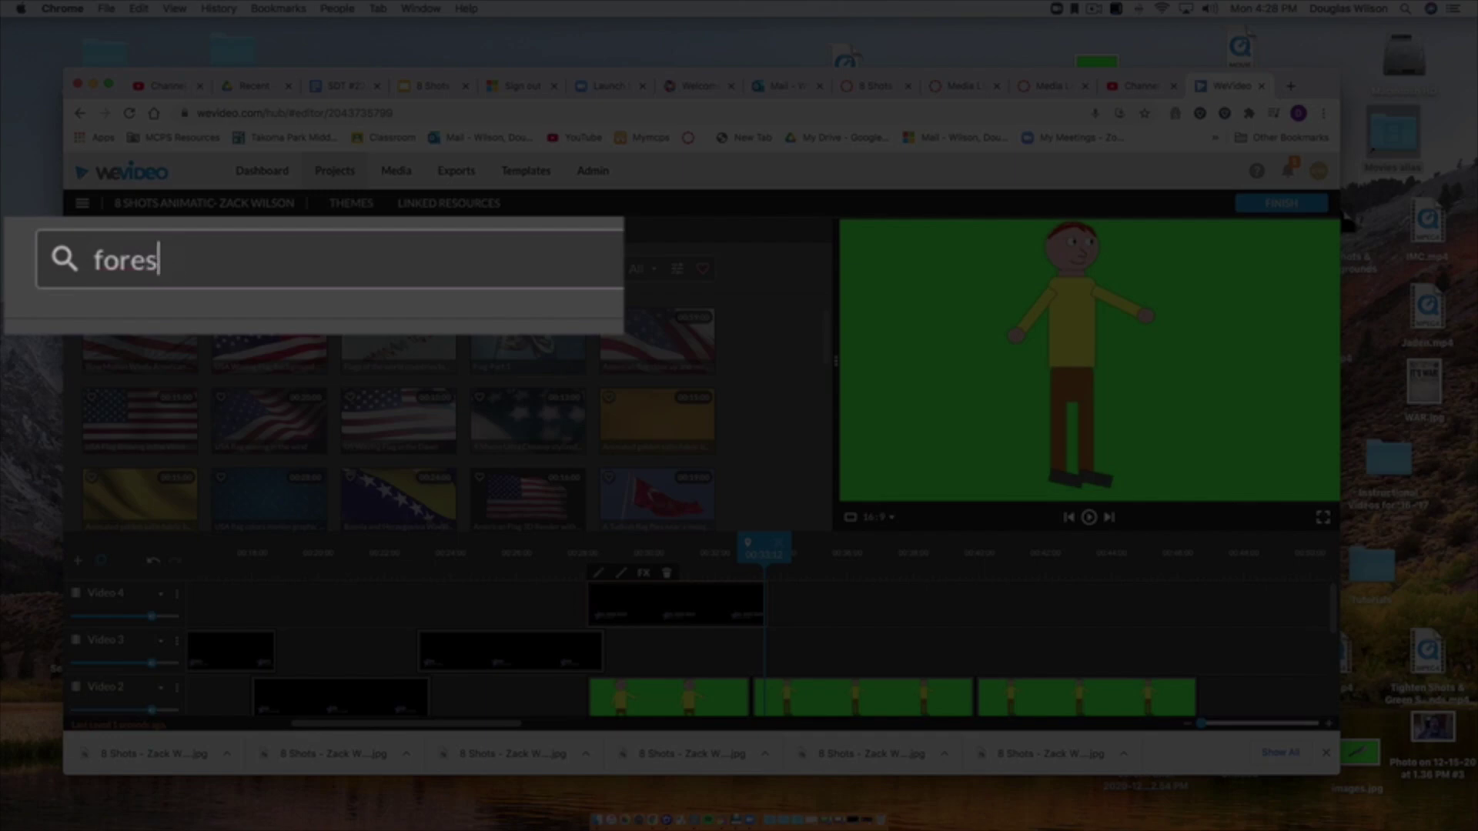
{"action": "key", "text": "Return"}
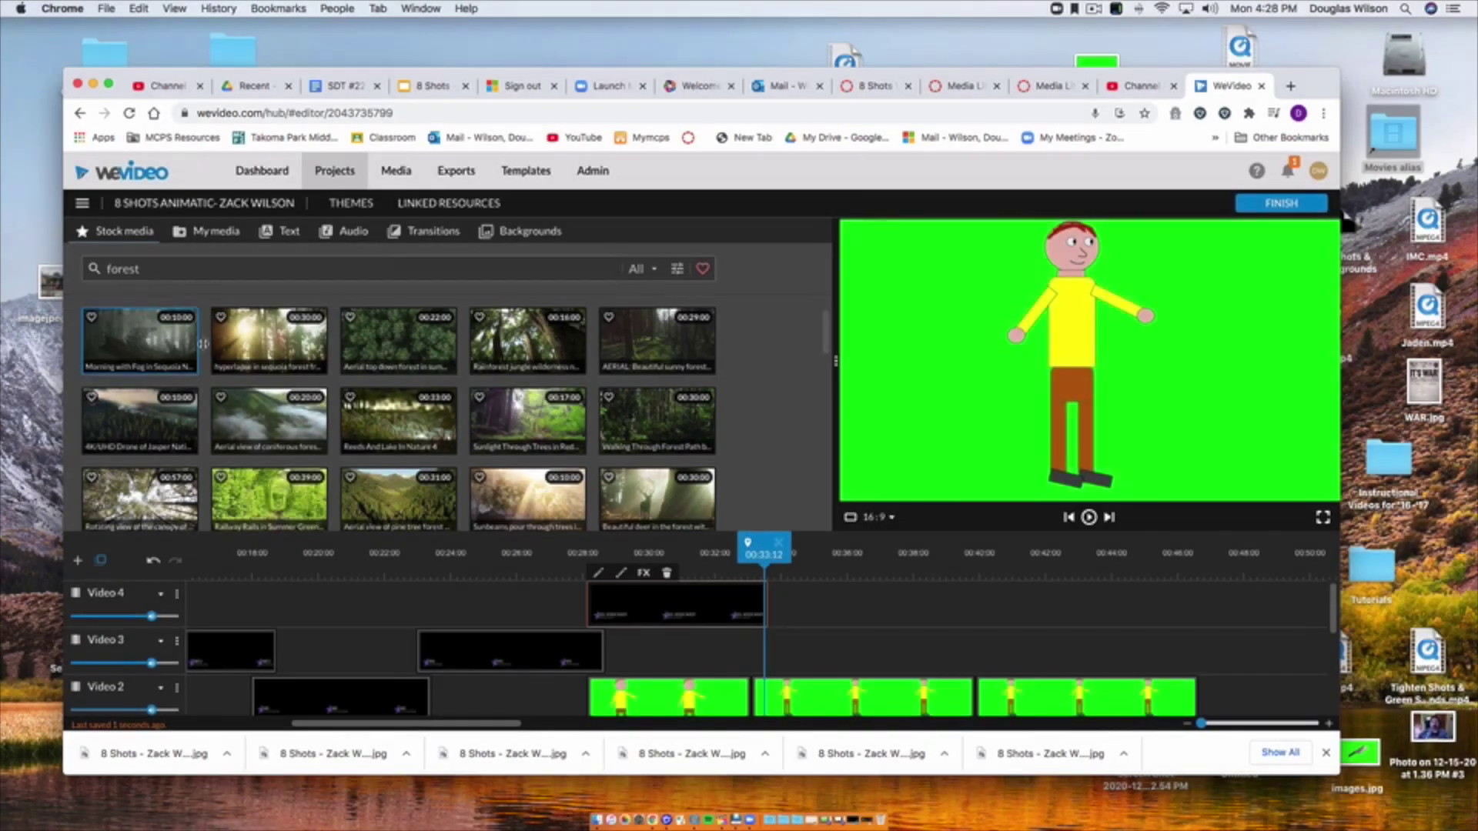
{"action": "scroll", "coordinate": [390, 506], "scroll_direction": "down", "scroll_amount": 5}
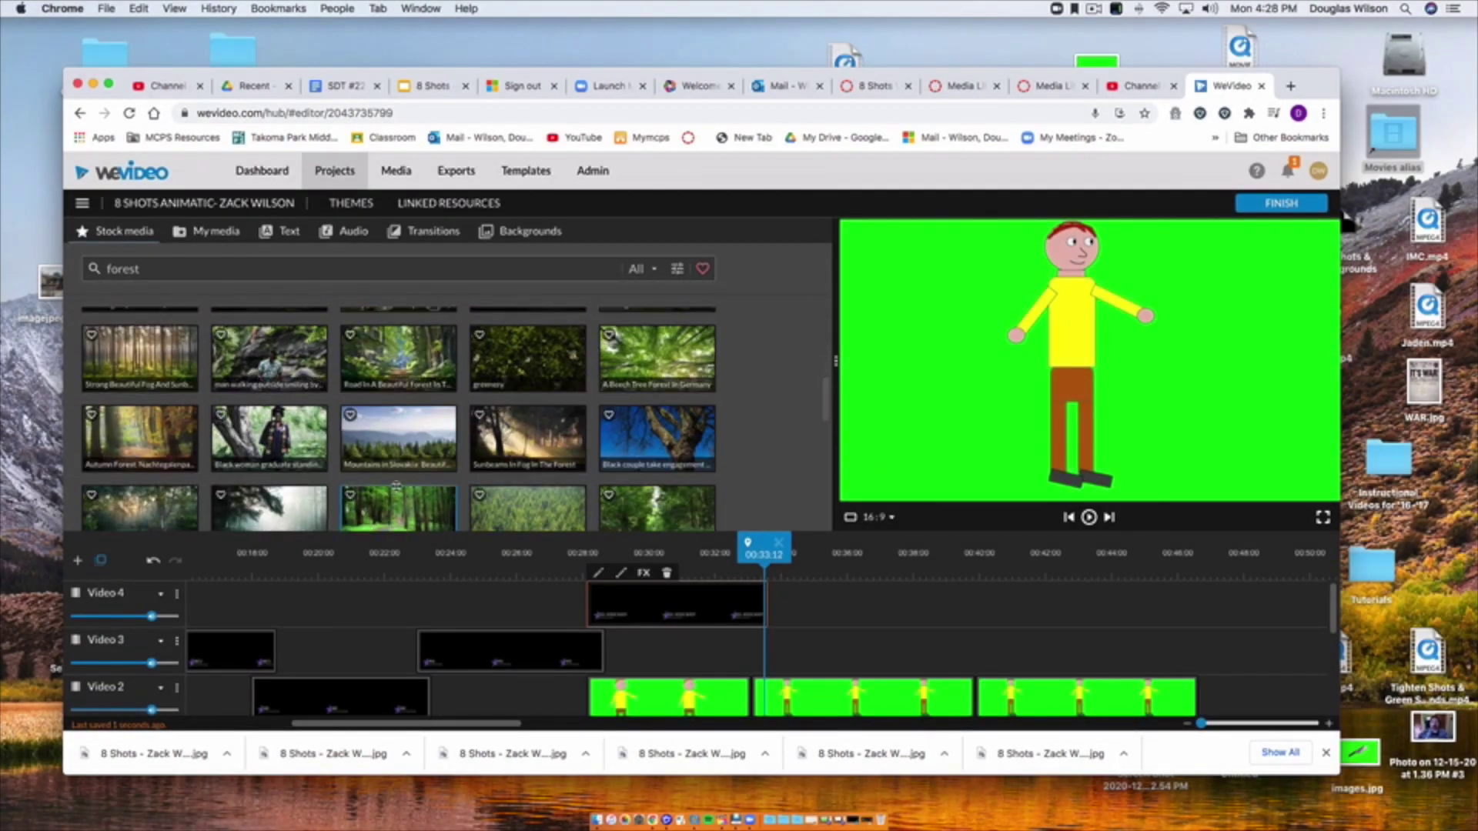
{"action": "left_click", "coordinate": [553, 447]}
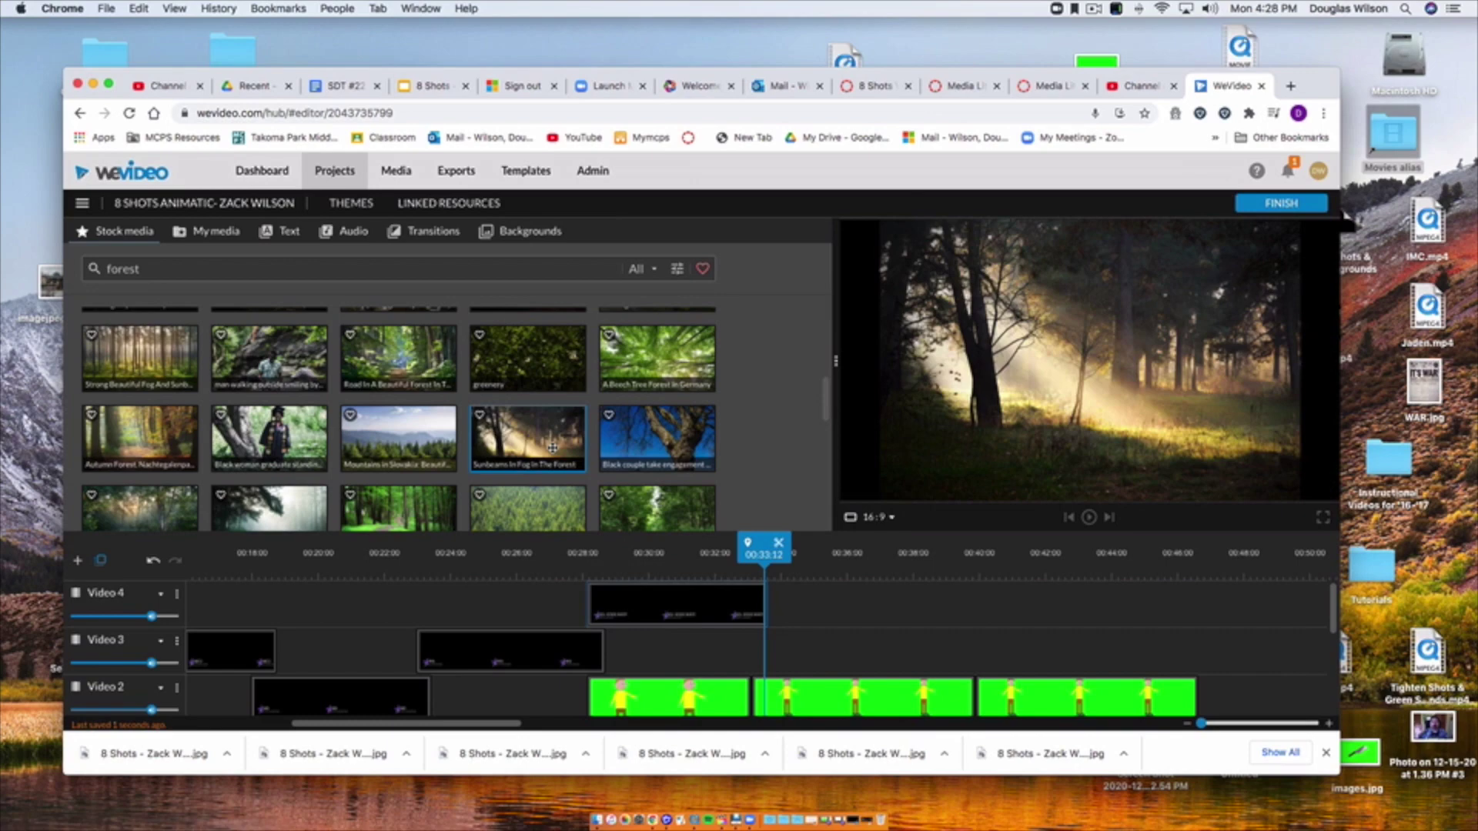
{"action": "scroll", "coordinate": [553, 447], "scroll_direction": "down", "scroll_amount": 2}
{"action": "left_click_drag", "start_coordinate": [530, 362], "coordinate": [595, 684]}
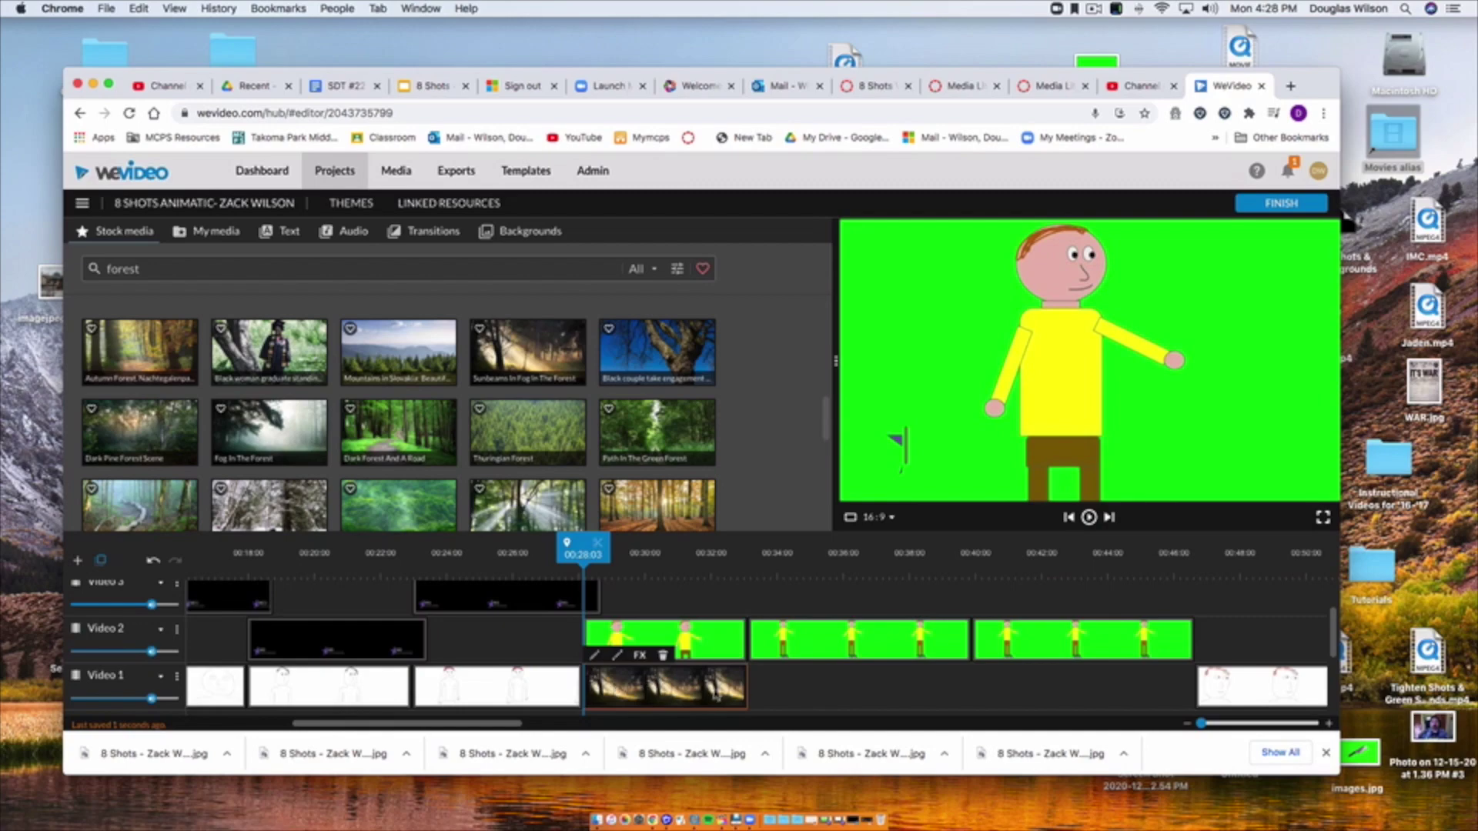
Color-key the knee-shot clip's green (00ff01) with the eyedropper and drag Defringe to about half.
{"action": "left_click", "coordinate": [695, 641]}
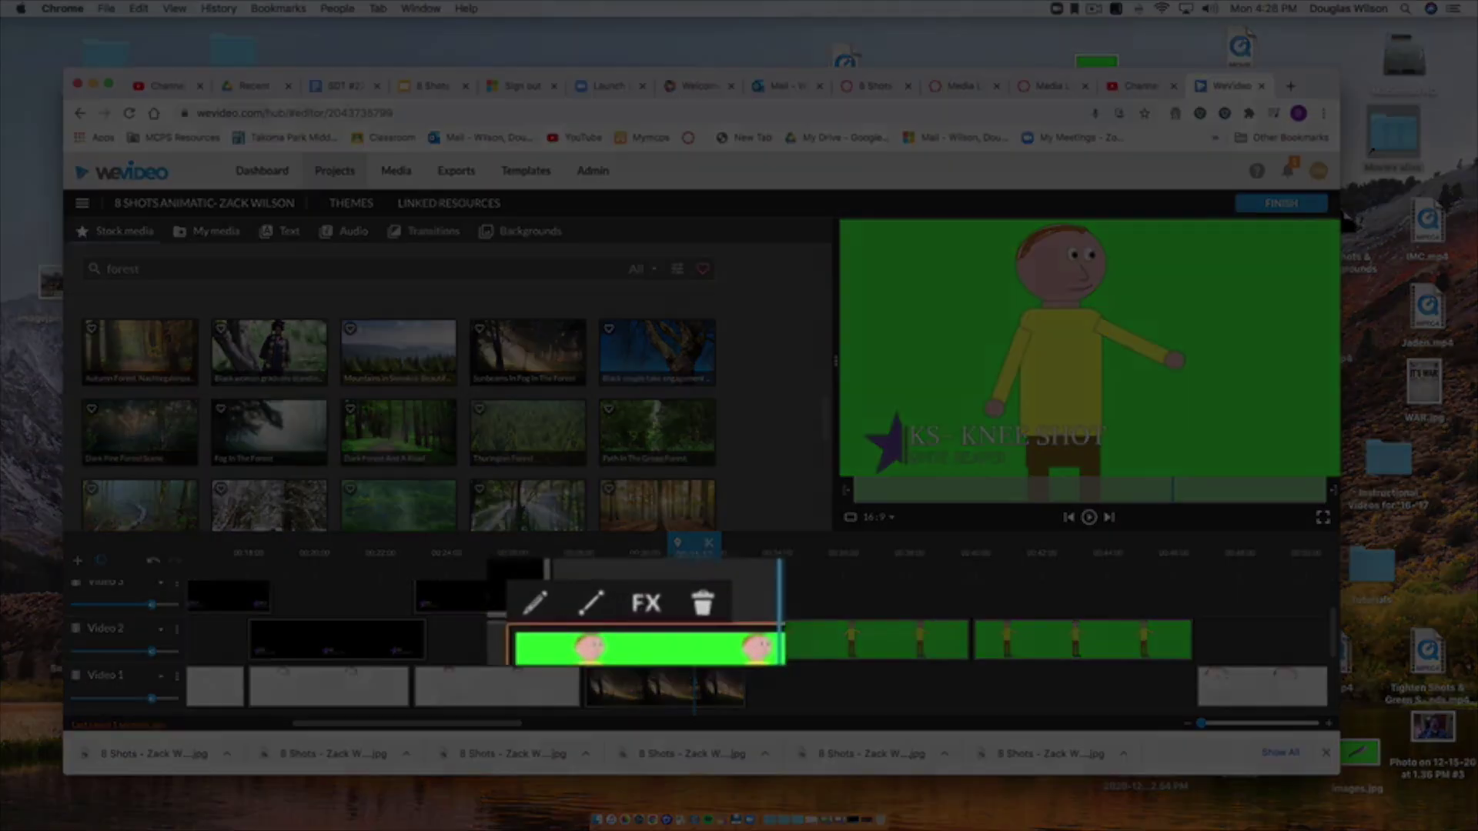
{"action": "left_click", "coordinate": [542, 616]}
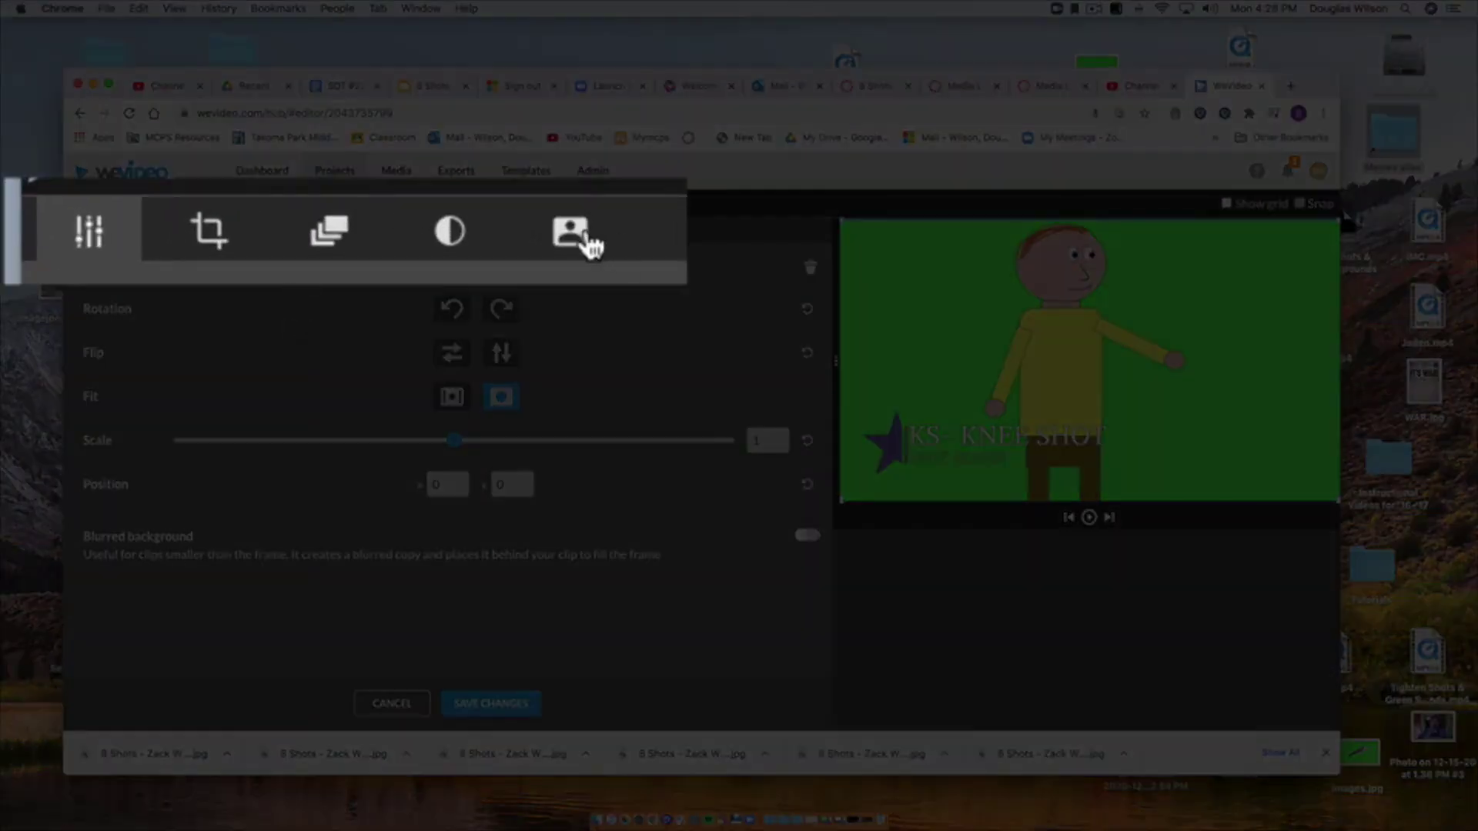
{"action": "left_click", "coordinate": [280, 231]}
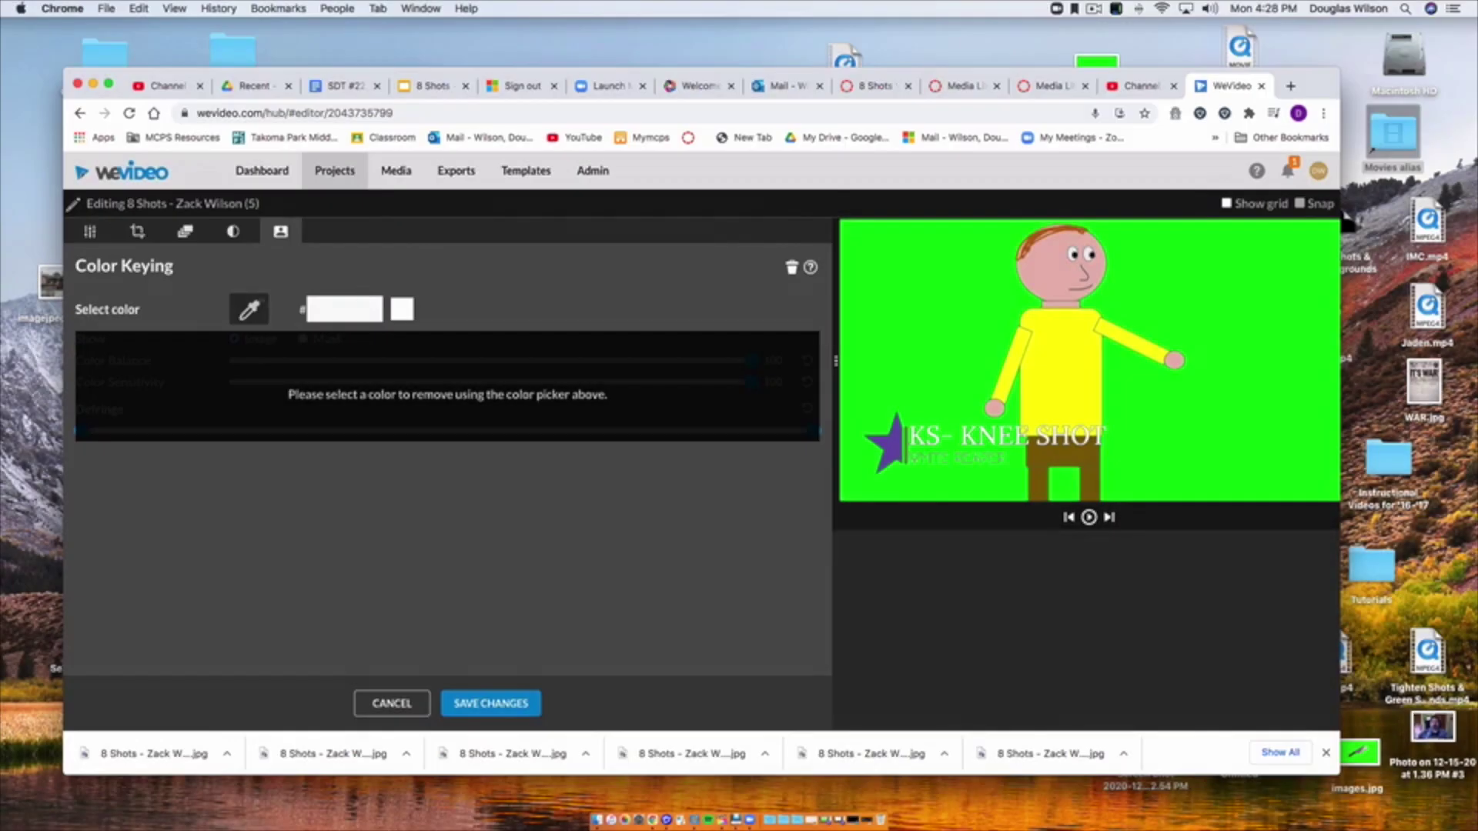
{"action": "left_click", "coordinate": [248, 309]}
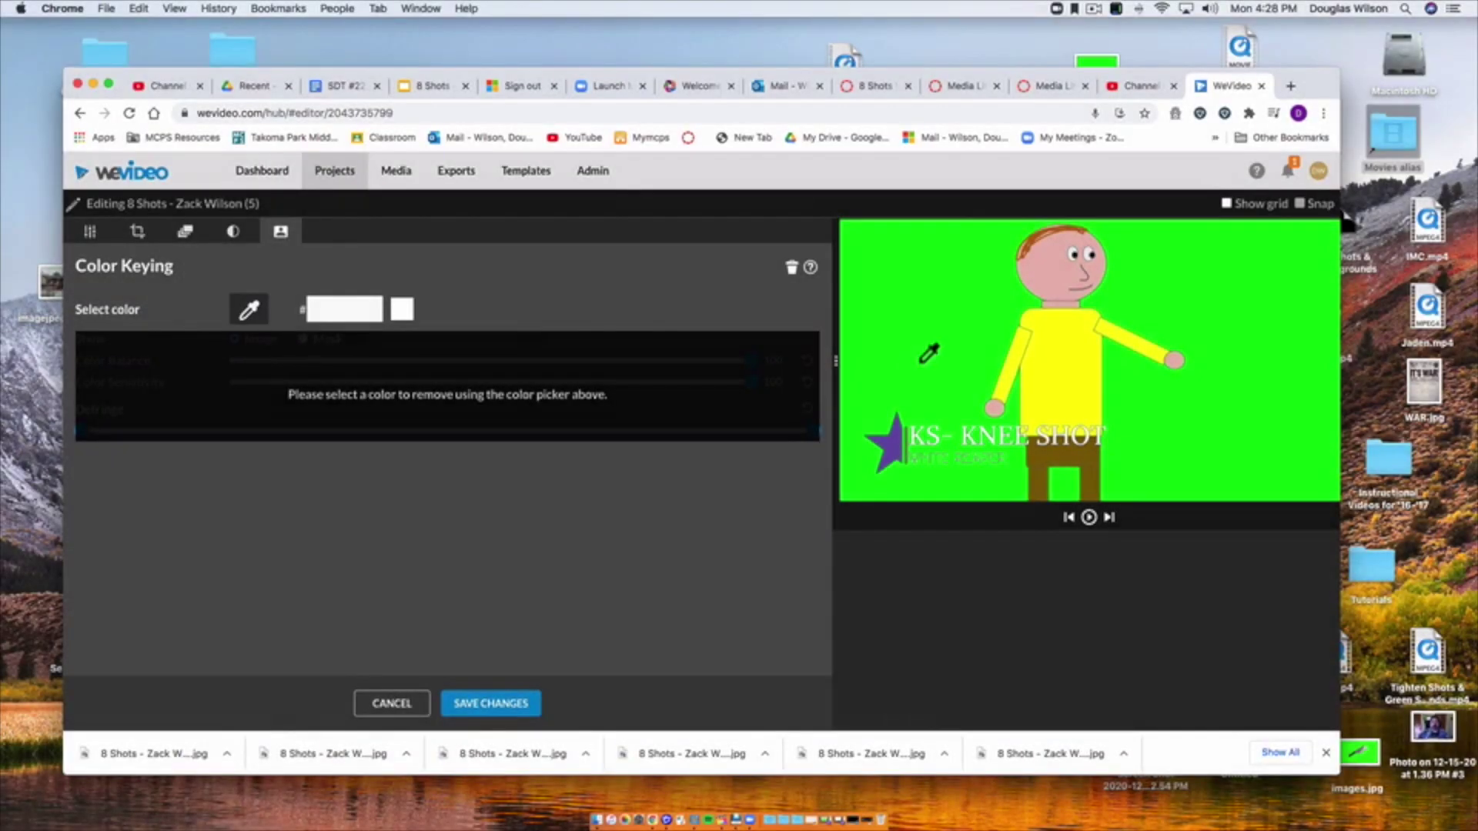
{"action": "left_click", "coordinate": [919, 358]}
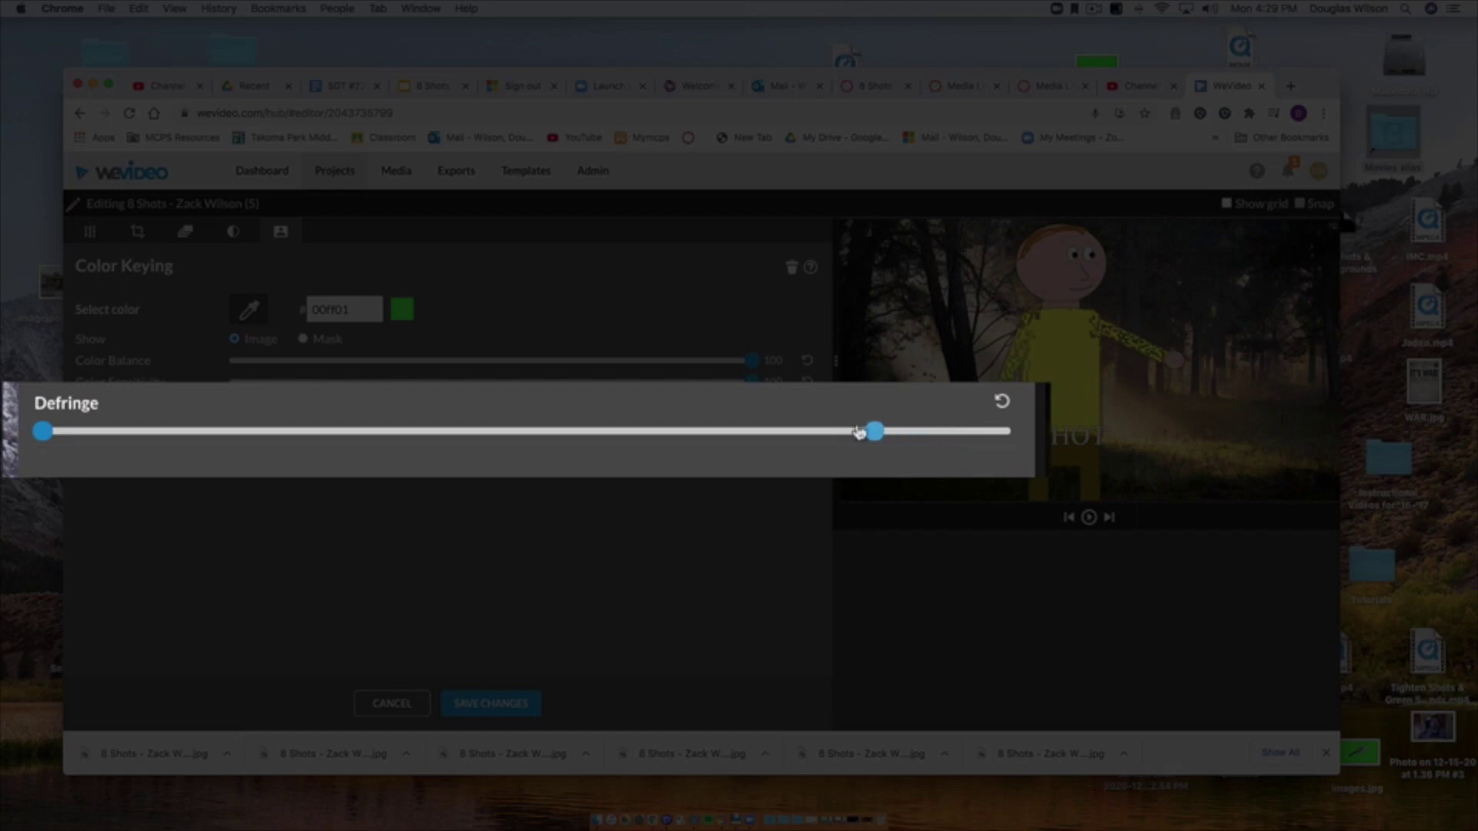
{"action": "left_click_drag", "start_coordinate": [699, 432], "coordinate": [491, 433]}
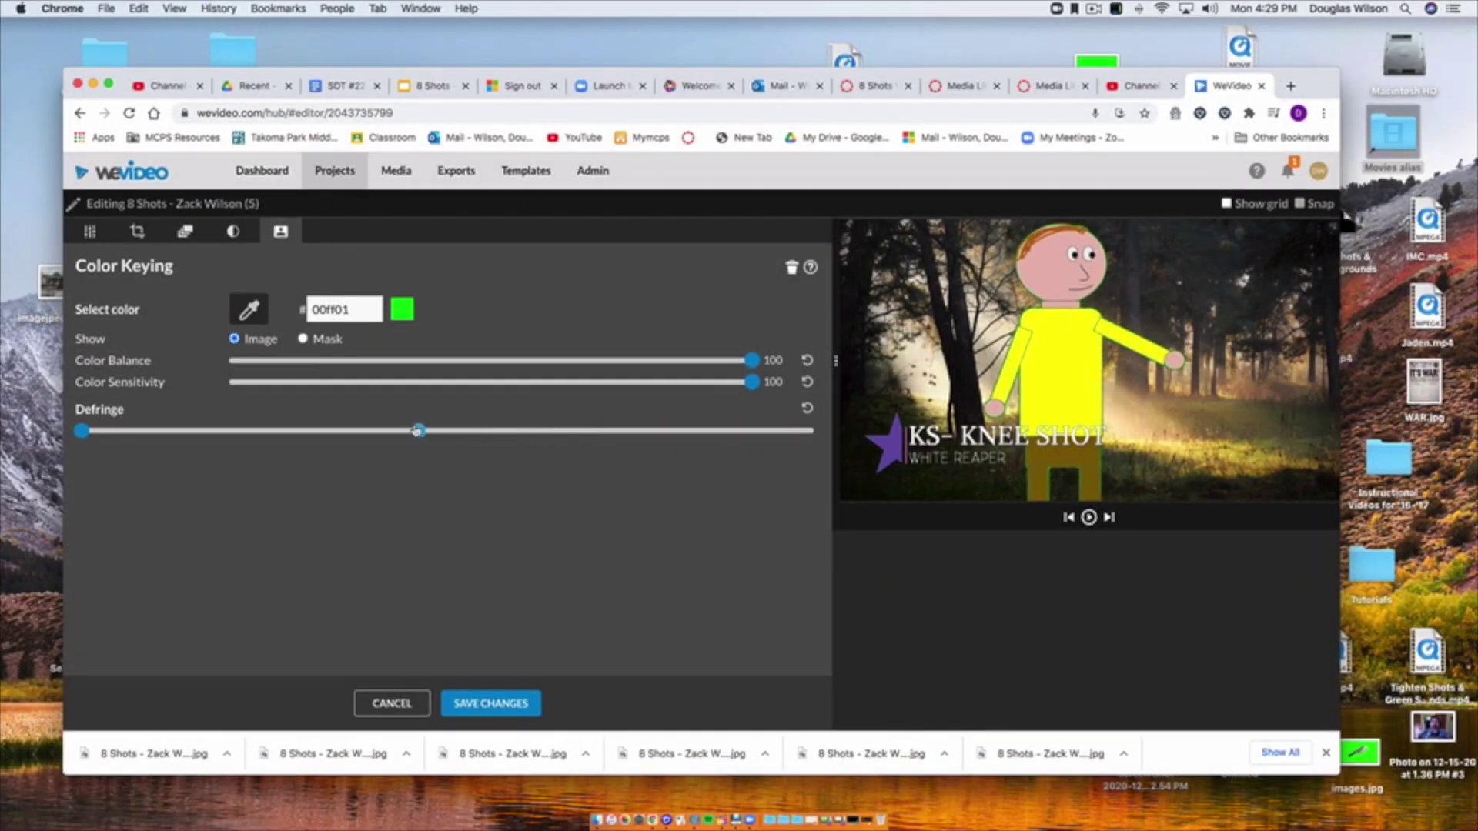
Search stock media for 'living room' and place an interior clip under the second green-screen shot.
{"action": "left_click", "coordinate": [490, 703]}
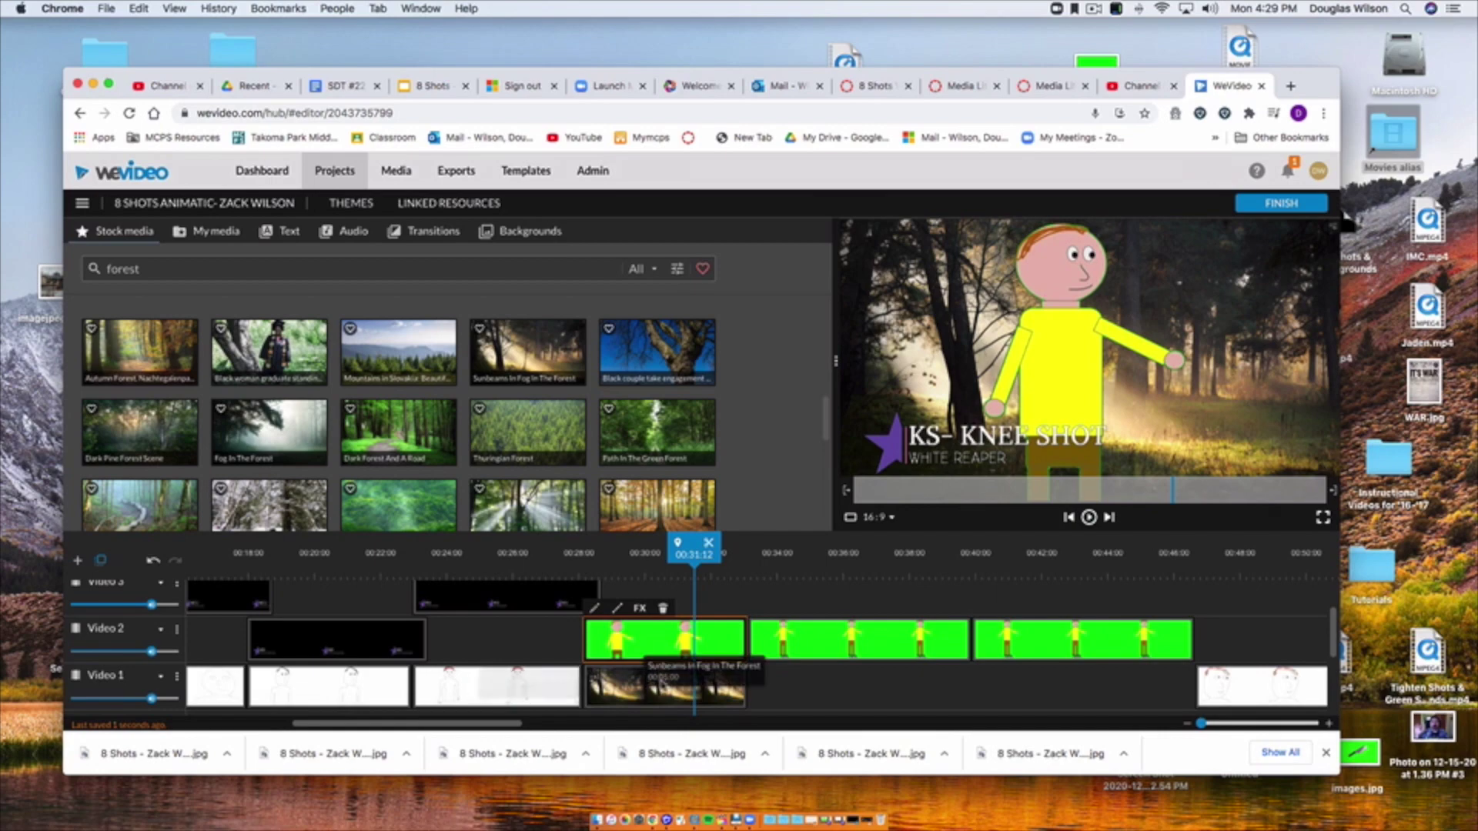
{"action": "left_click", "coordinate": [850, 646]}
{"action": "double_click", "coordinate": [124, 268]}
{"action": "type", "text": "living room"}
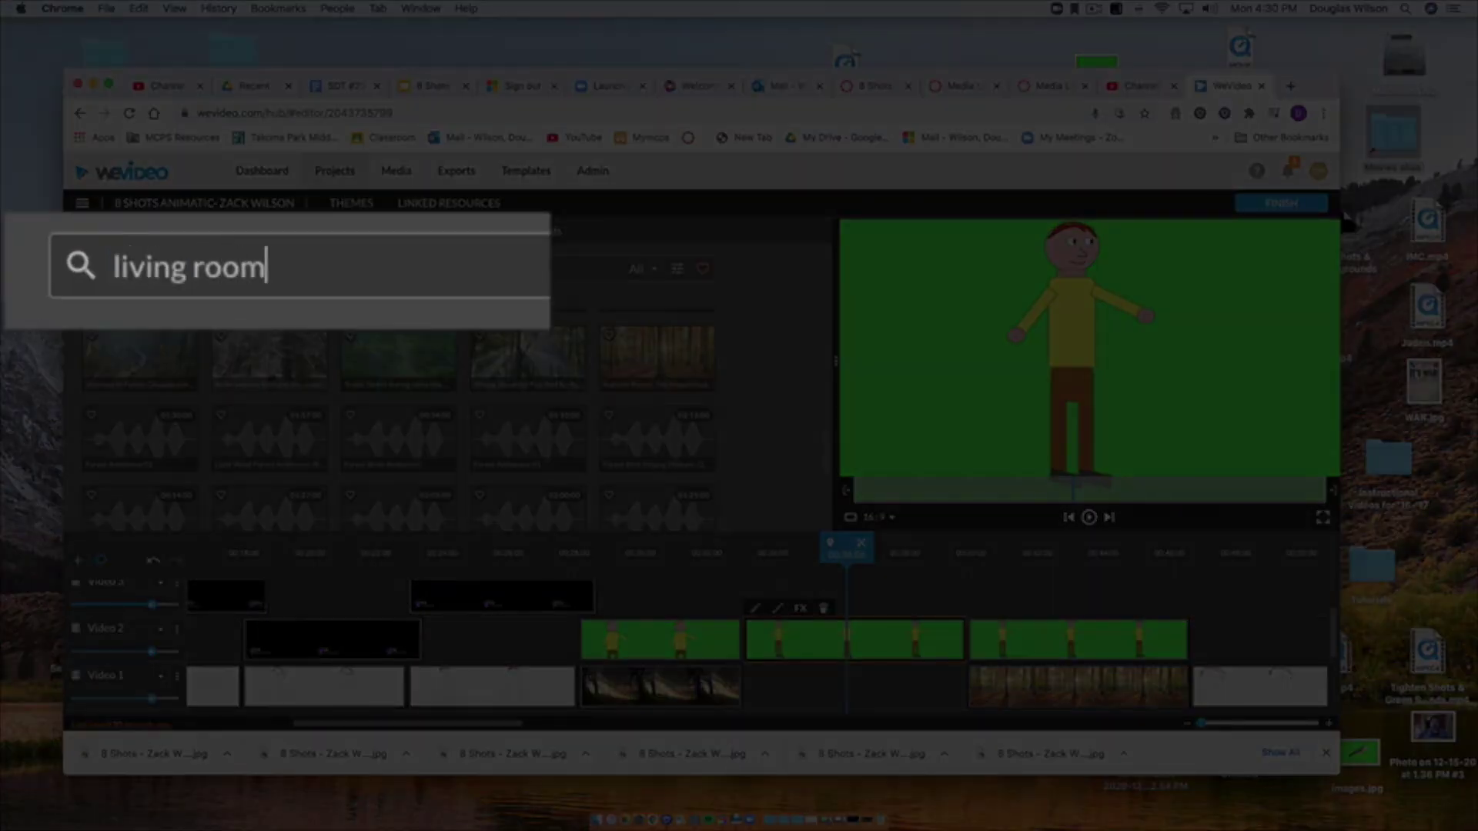
{"action": "key", "text": "Return"}
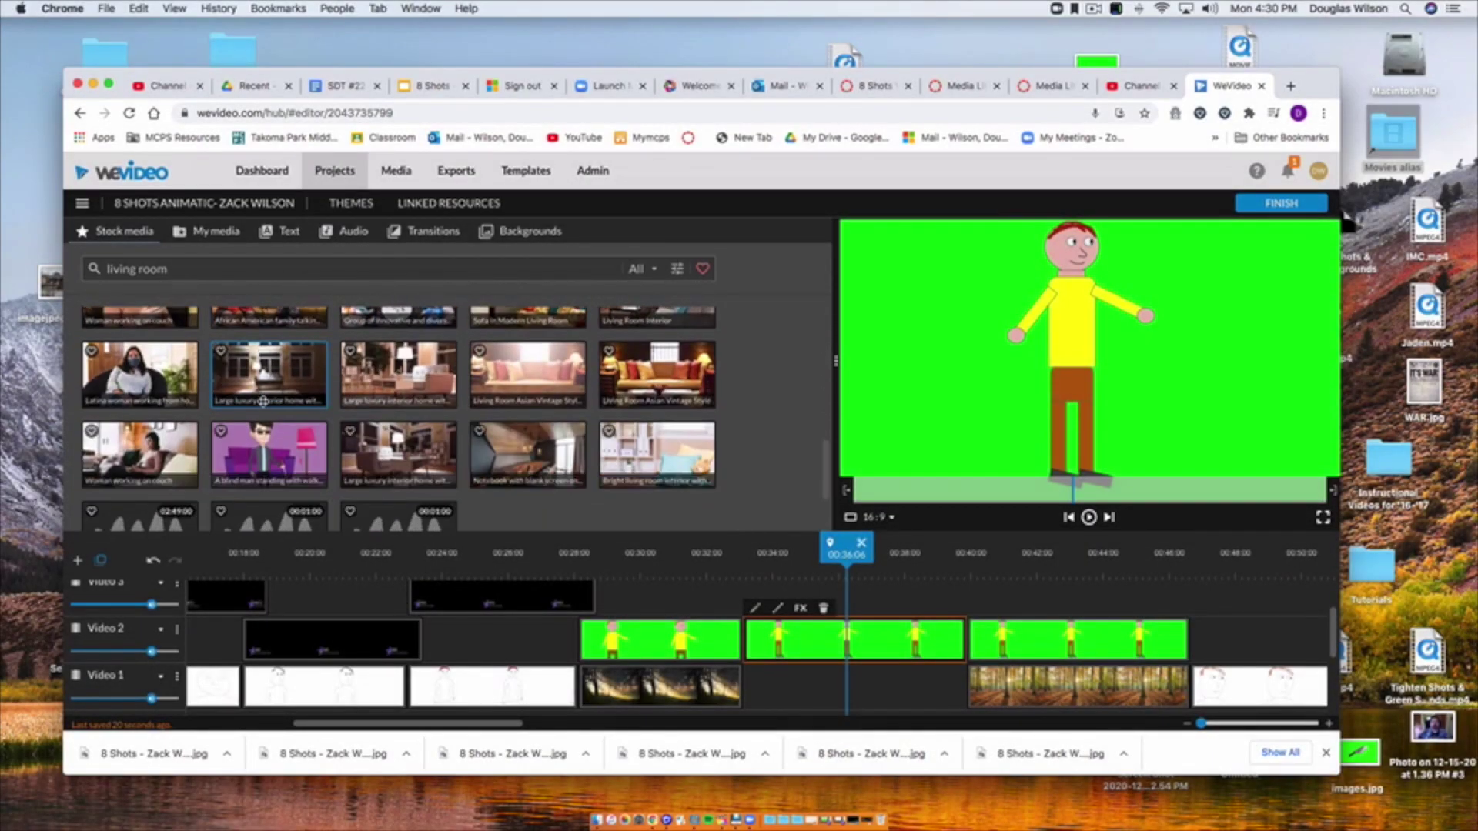
{"action": "left_click_drag", "start_coordinate": [269, 339], "coordinate": [854, 685]}
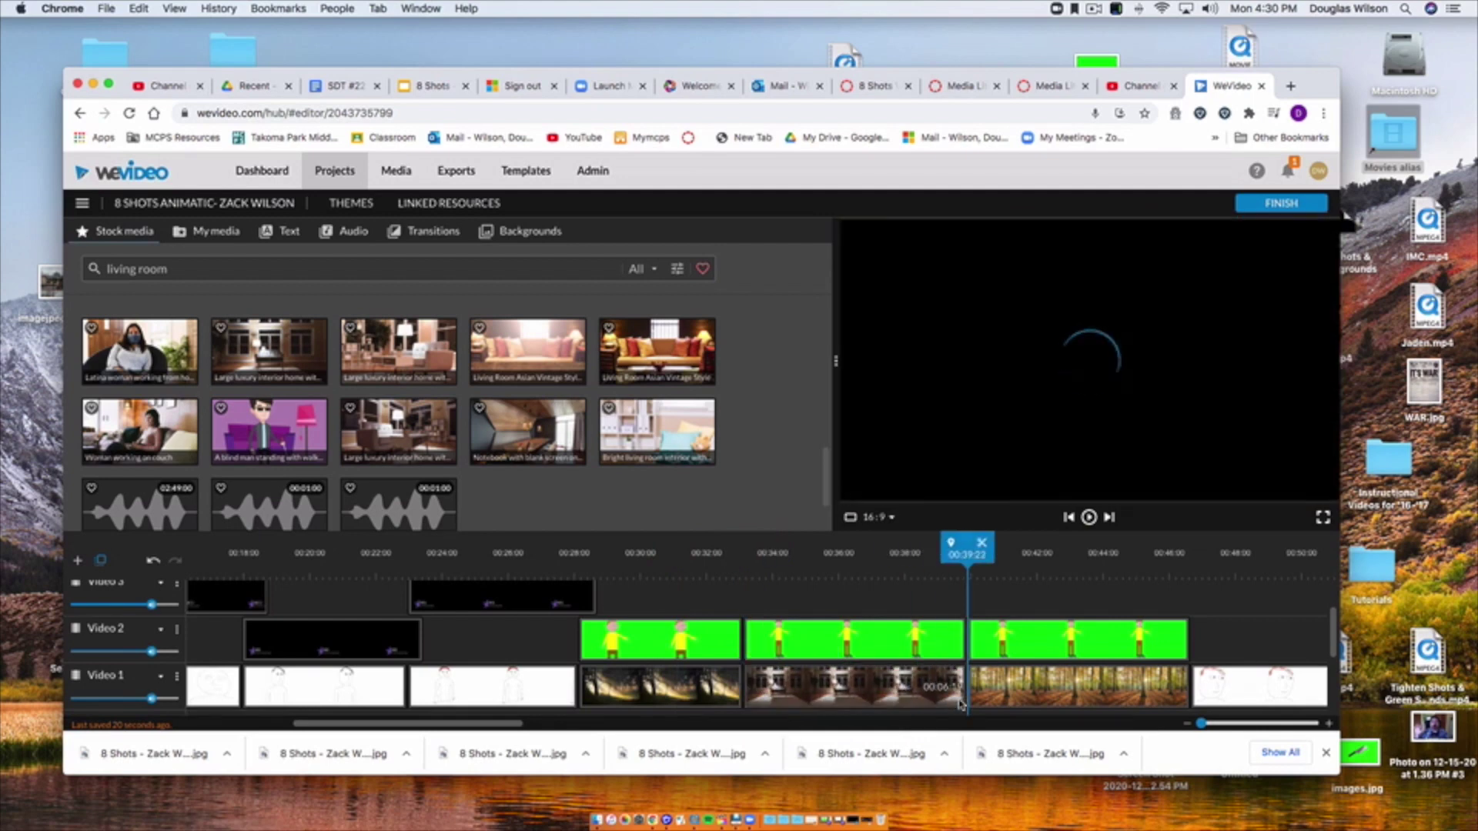
Key out the second green-screen shot's green background, adjust Defringe, and save.
{"action": "scroll", "coordinate": [736, 613], "scroll_direction": "right", "scroll_amount": 2}
{"action": "left_click", "coordinate": [669, 609]}
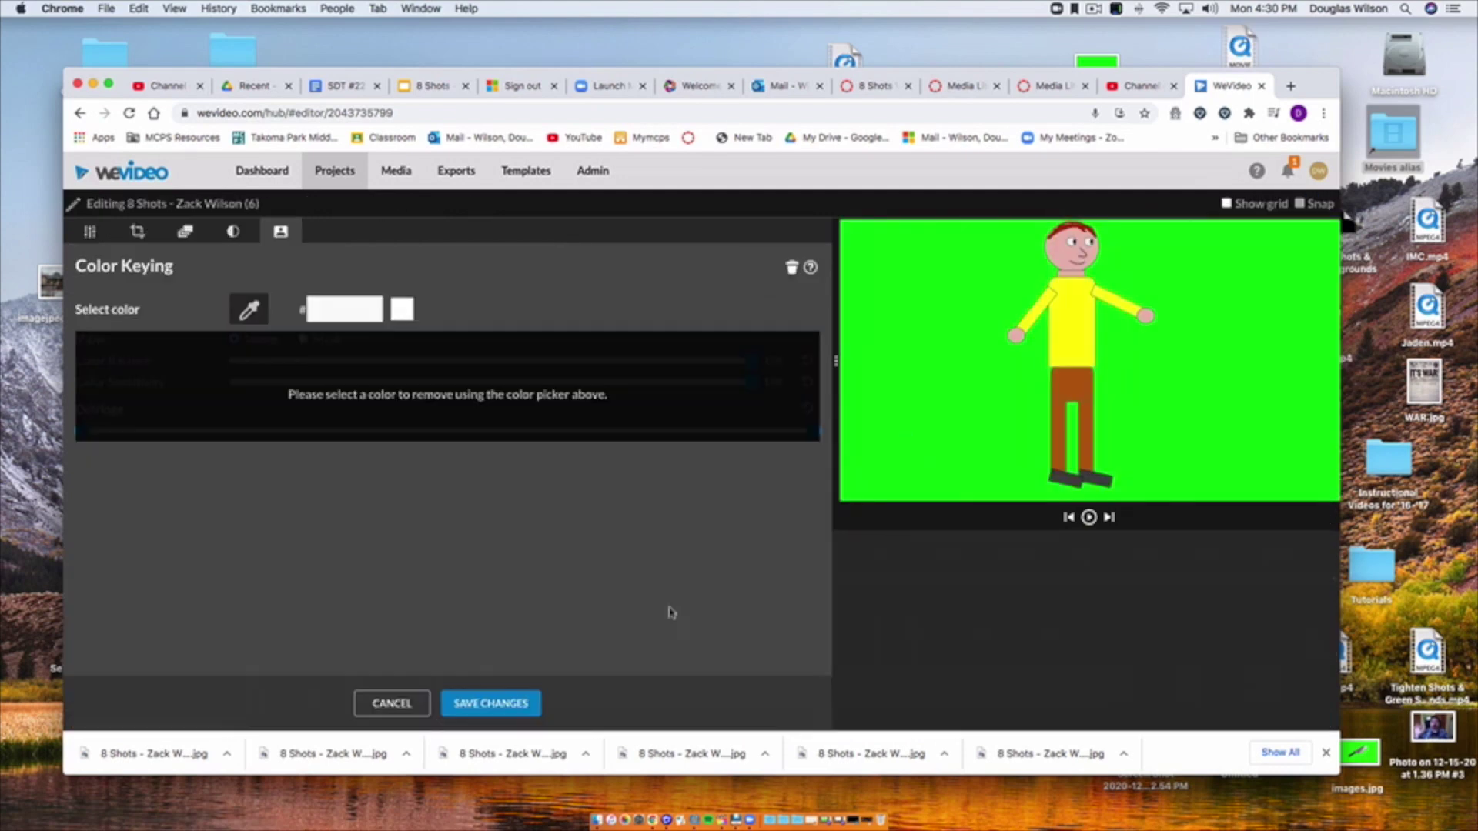
{"action": "left_click", "coordinate": [1001, 327]}
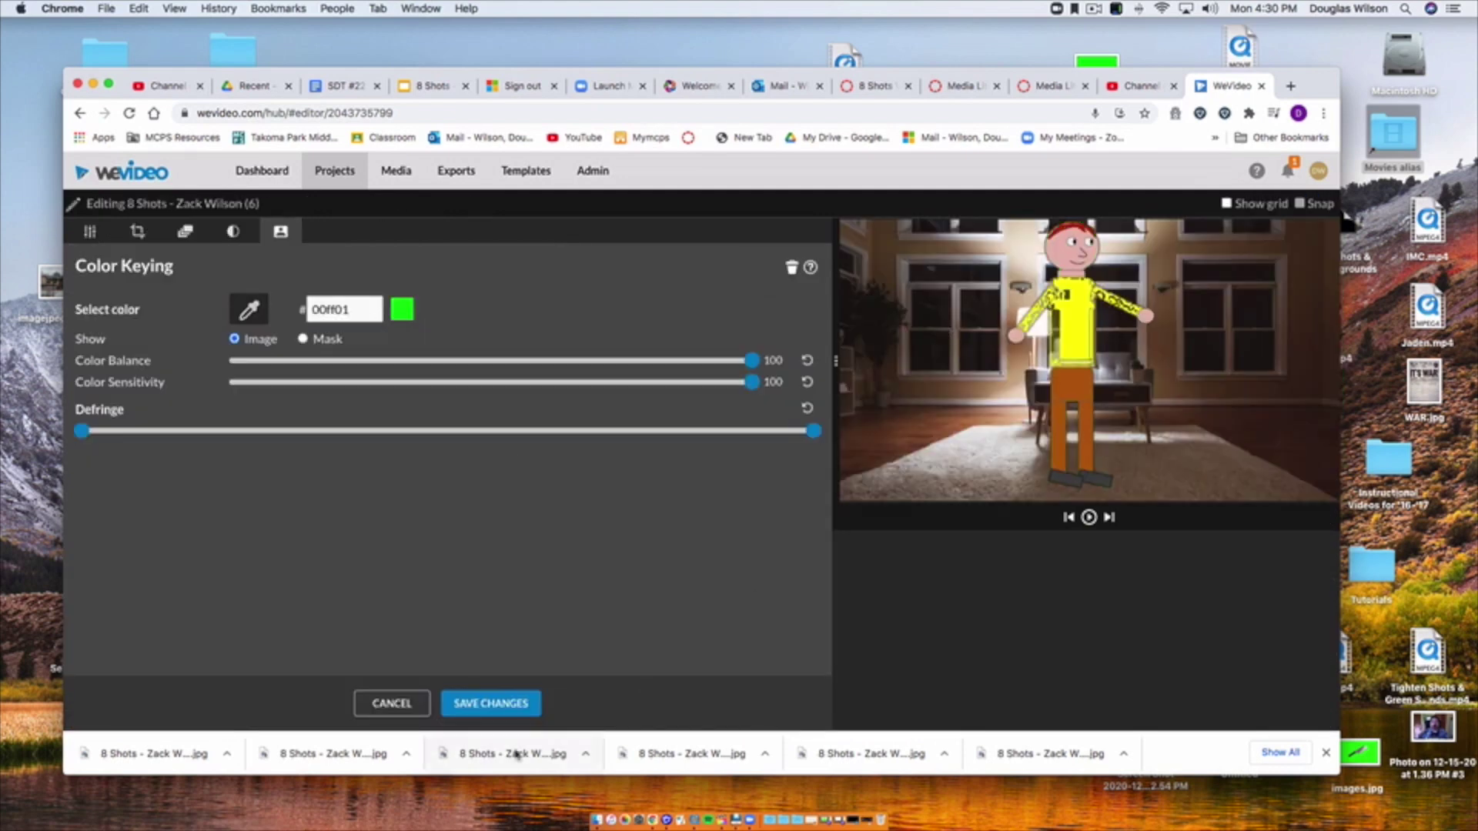
{"action": "left_click_drag", "start_coordinate": [813, 431], "coordinate": [422, 431]}
{"action": "left_click", "coordinate": [492, 702]}
{"action": "scroll", "coordinate": [693, 584], "scroll_direction": "up", "scroll_amount": 2}
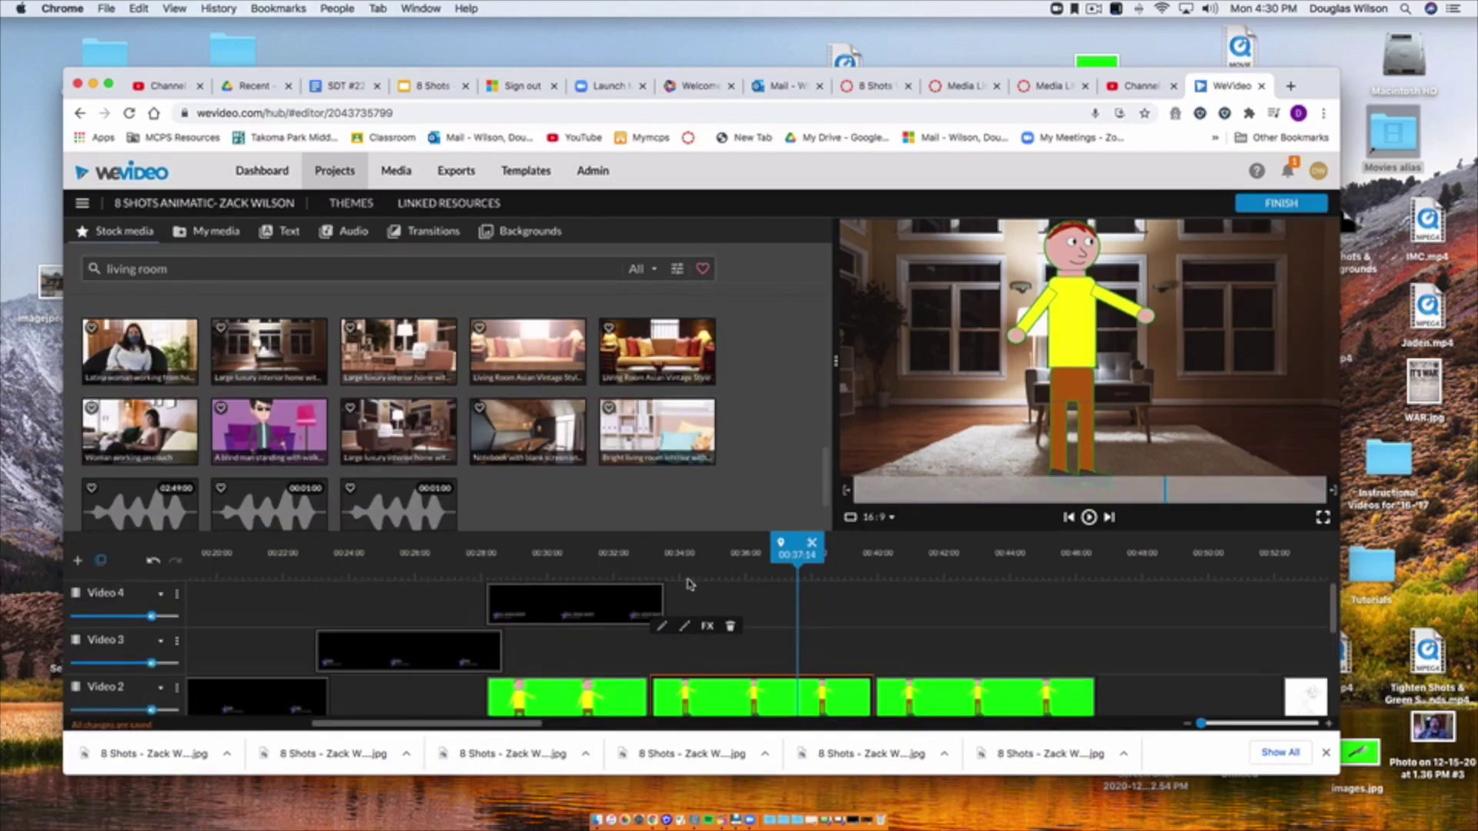
{"action": "left_click", "coordinate": [291, 232]}
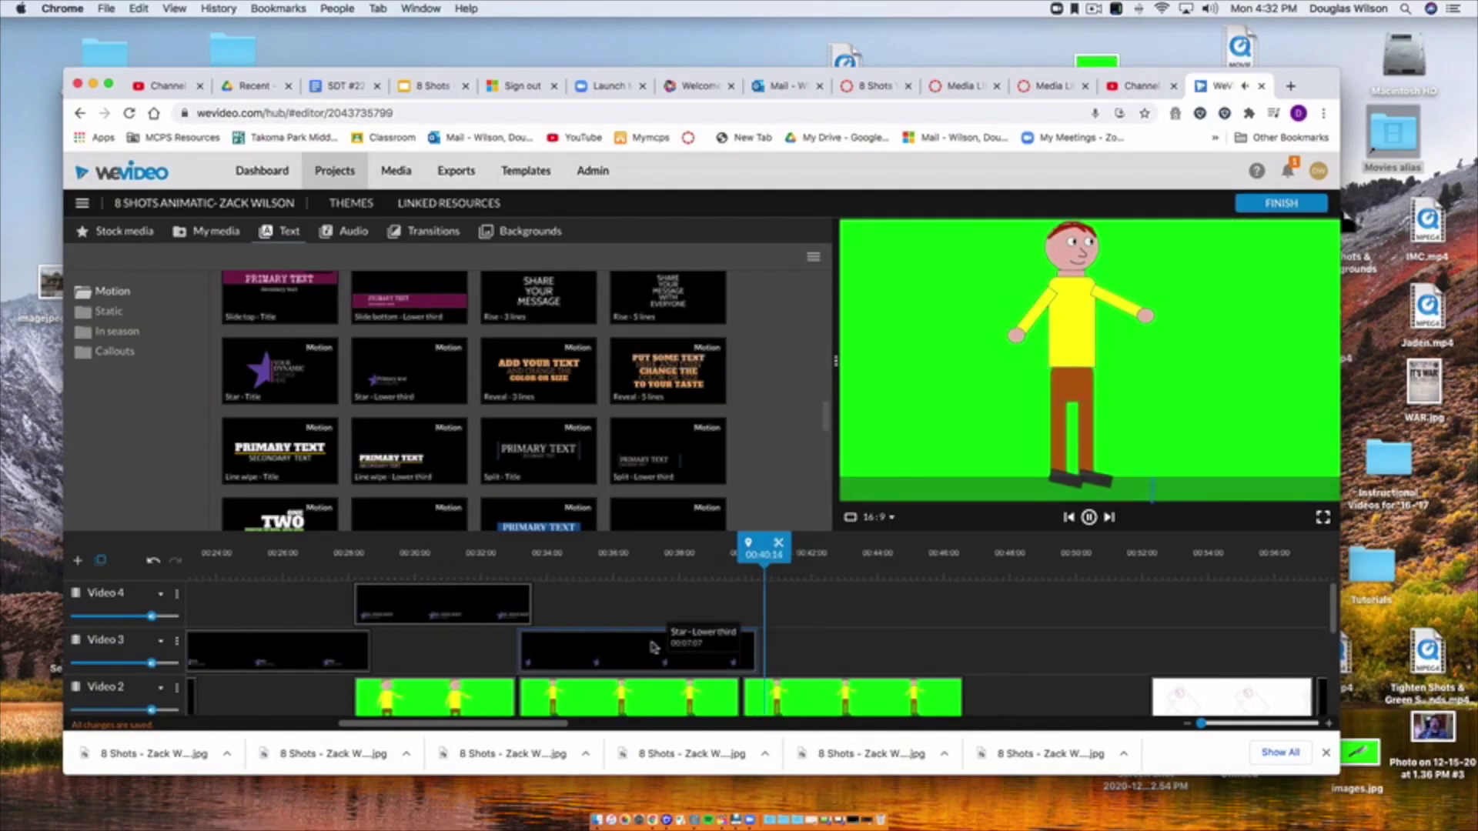
Key out the third green-screen clip's green with Defringe at about the middle, and save.
{"action": "scroll", "coordinate": [654, 649], "scroll_direction": "down", "scroll_amount": 2}
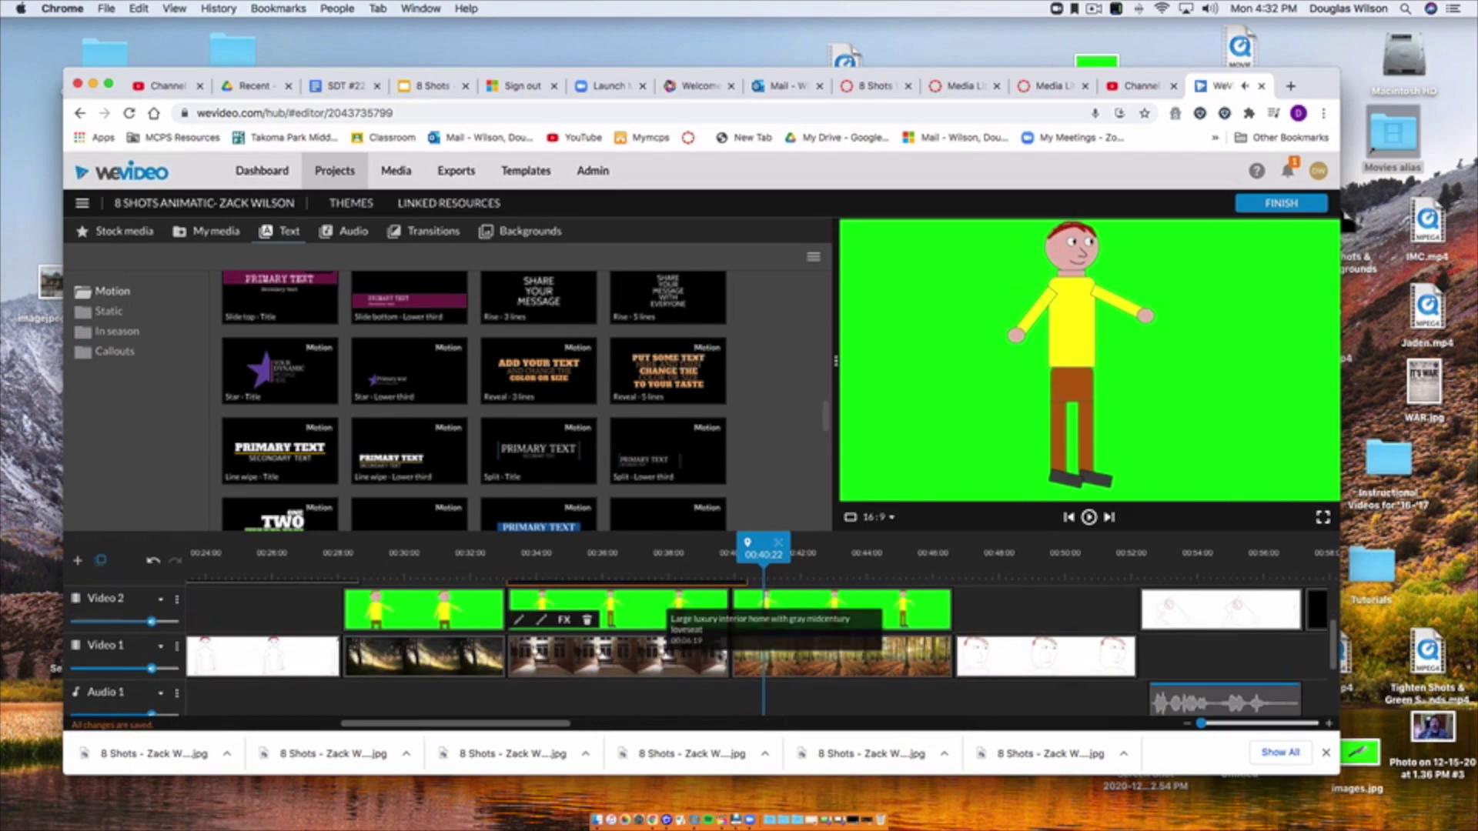
{"action": "left_click", "coordinate": [844, 614]}
{"action": "left_click", "coordinate": [742, 581]}
{"action": "left_click", "coordinate": [280, 231]}
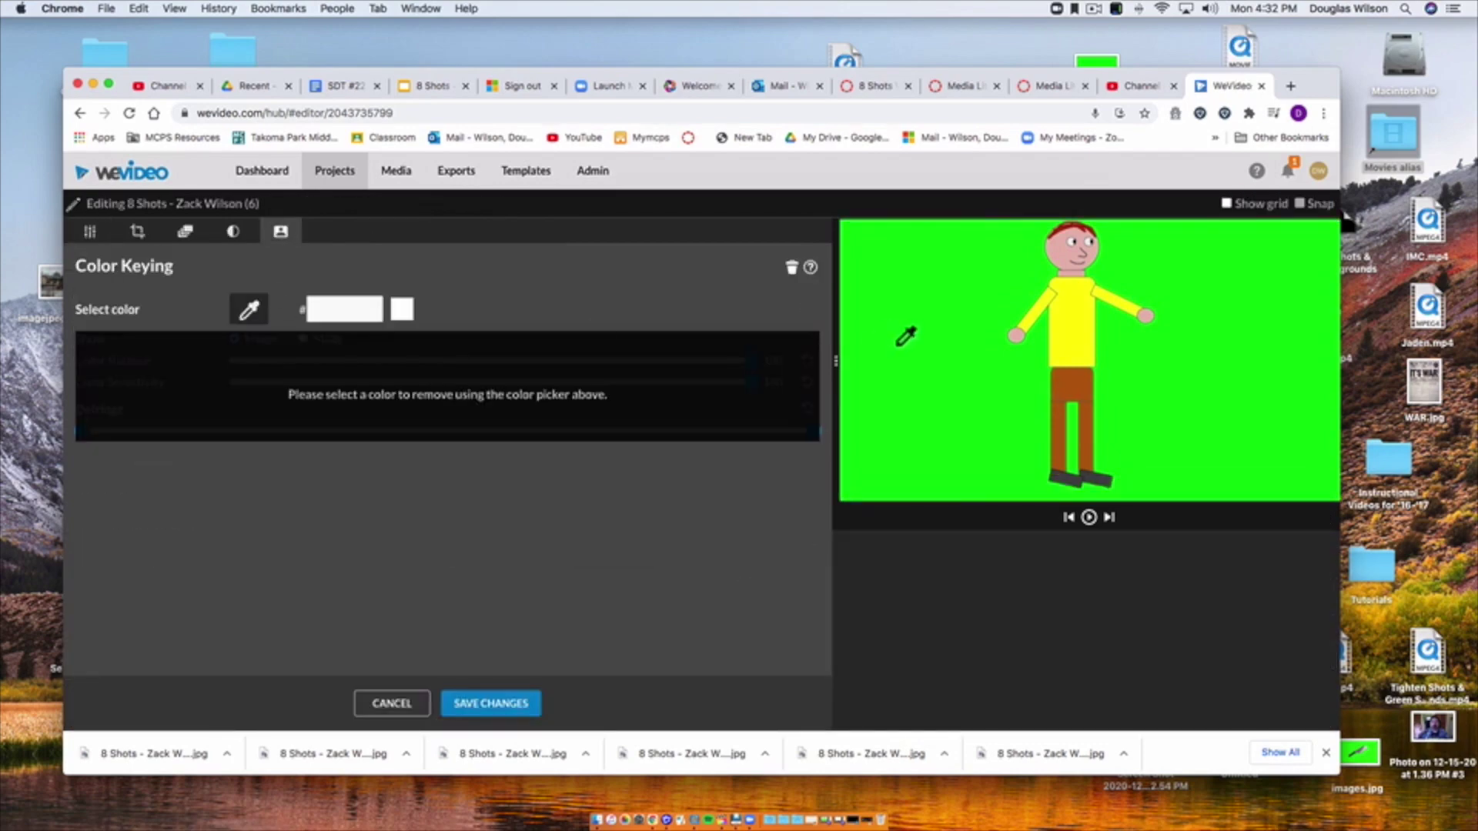
{"action": "left_click", "coordinate": [905, 334]}
{"action": "left_click_drag", "start_coordinate": [812, 430], "coordinate": [447, 431]}
{"action": "left_click", "coordinate": [477, 704]}
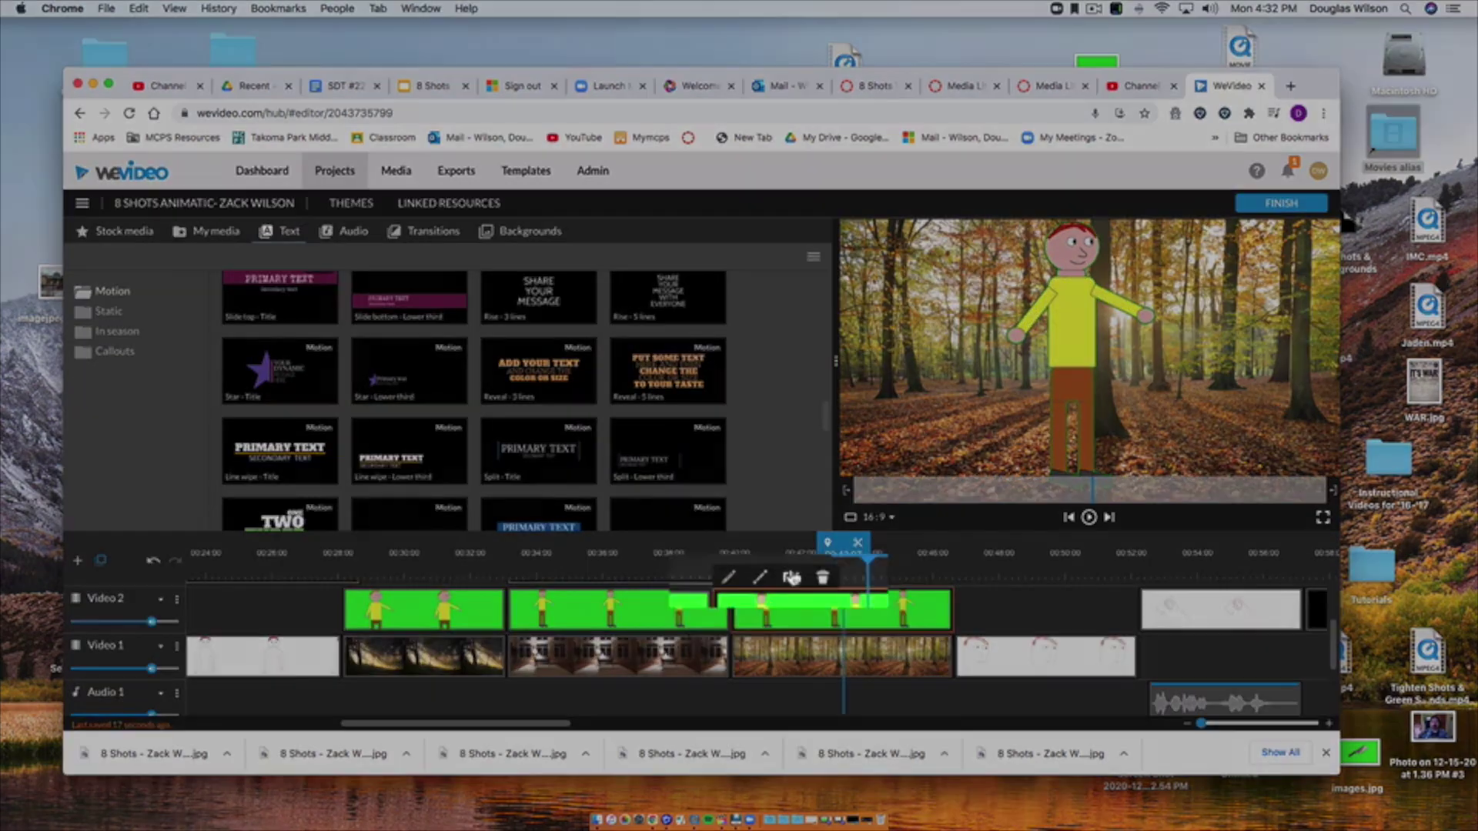
Scale the forest character down to 0.36 and move it right beside the tree.
{"action": "left_click", "coordinate": [742, 584]}
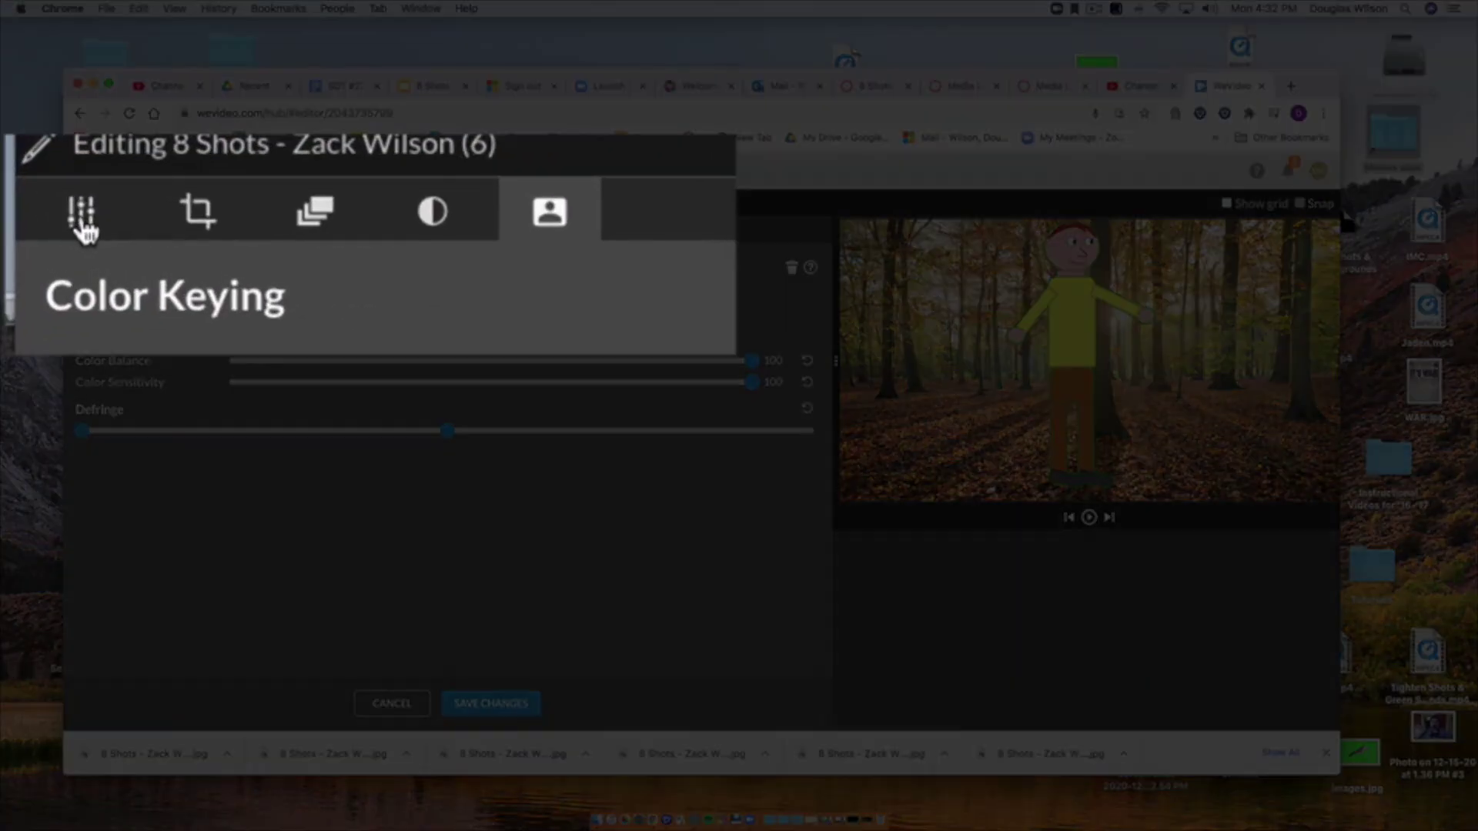
{"action": "left_click", "coordinate": [90, 233]}
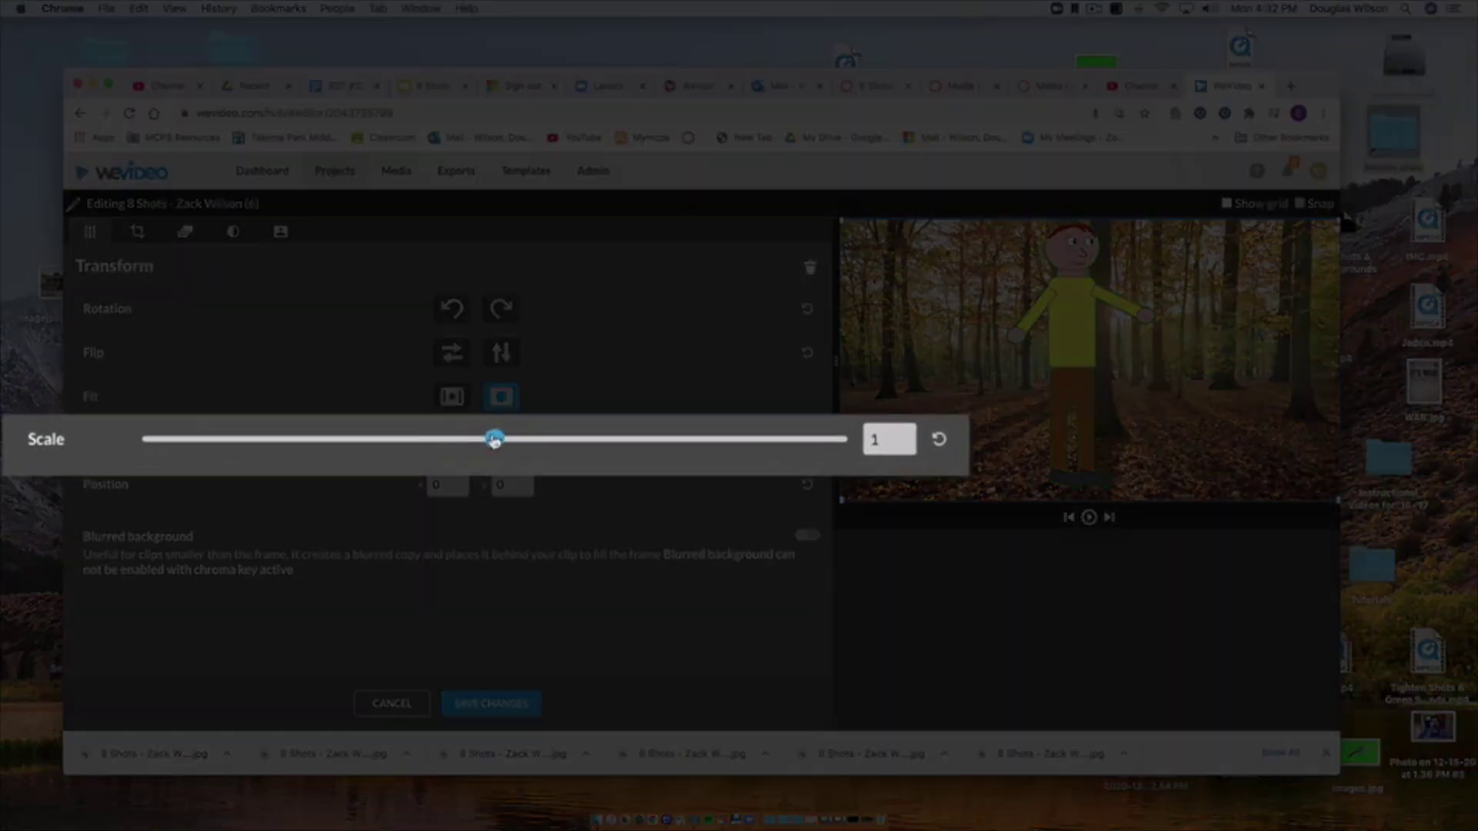
{"action": "left_click_drag", "start_coordinate": [454, 441], "coordinate": [310, 440]}
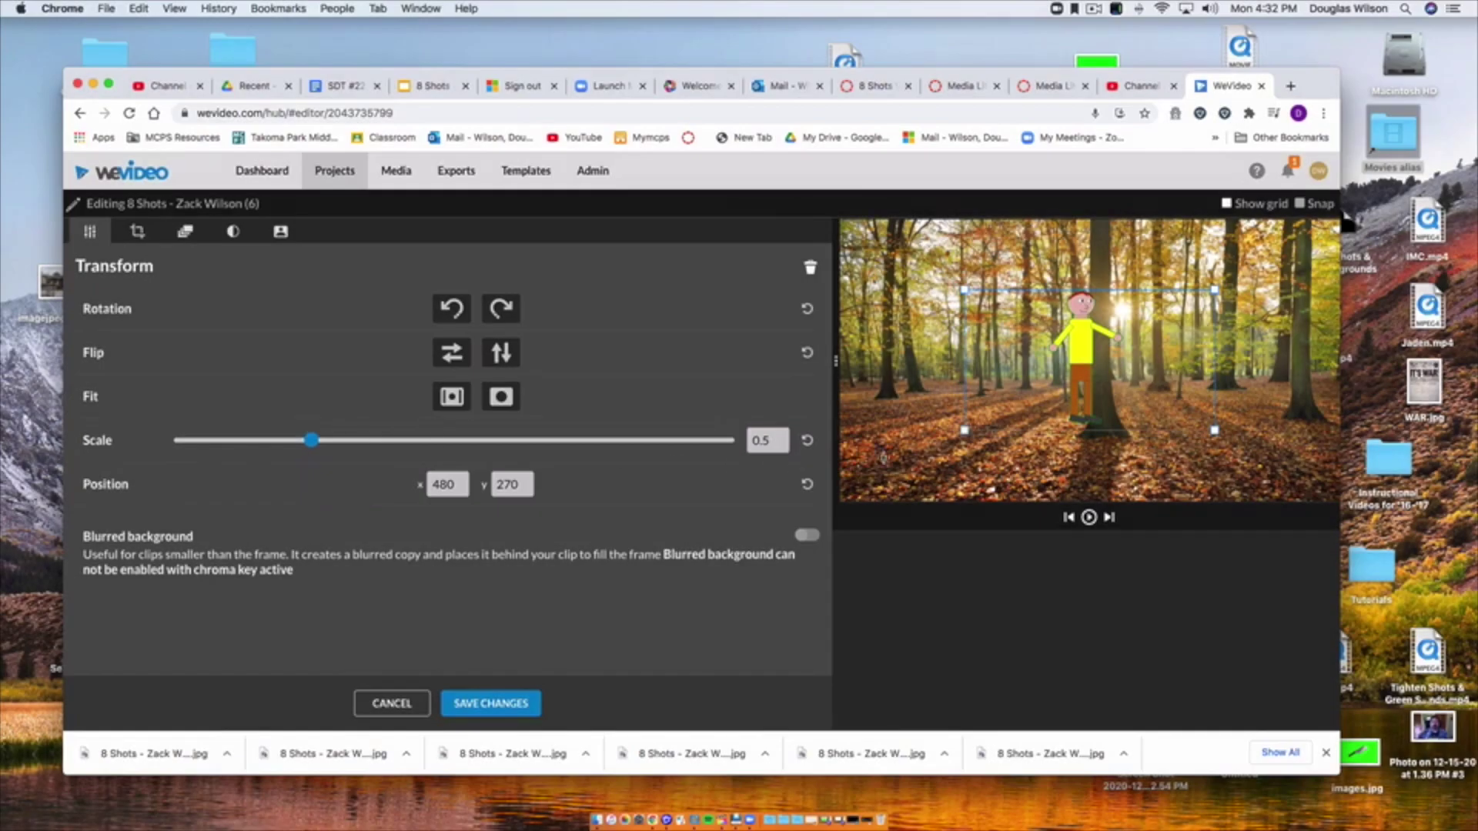
{"action": "left_click_drag", "start_coordinate": [1099, 398], "coordinate": [979, 382]}
{"action": "left_click_drag", "start_coordinate": [310, 440], "coordinate": [272, 441]}
{"action": "left_click_drag", "start_coordinate": [974, 366], "coordinate": [1137, 373]}
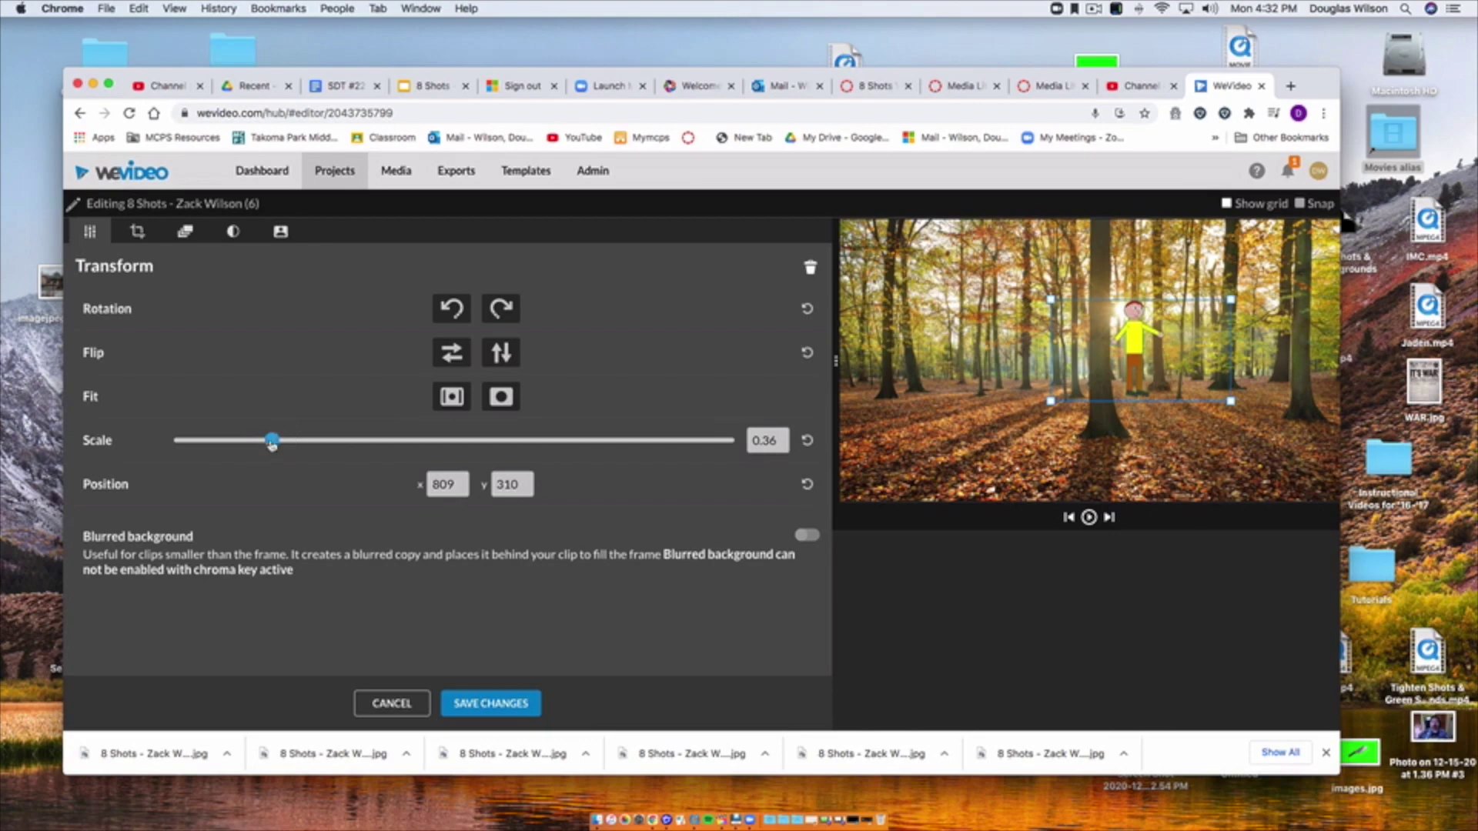
{"action": "left_click", "coordinate": [490, 703]}
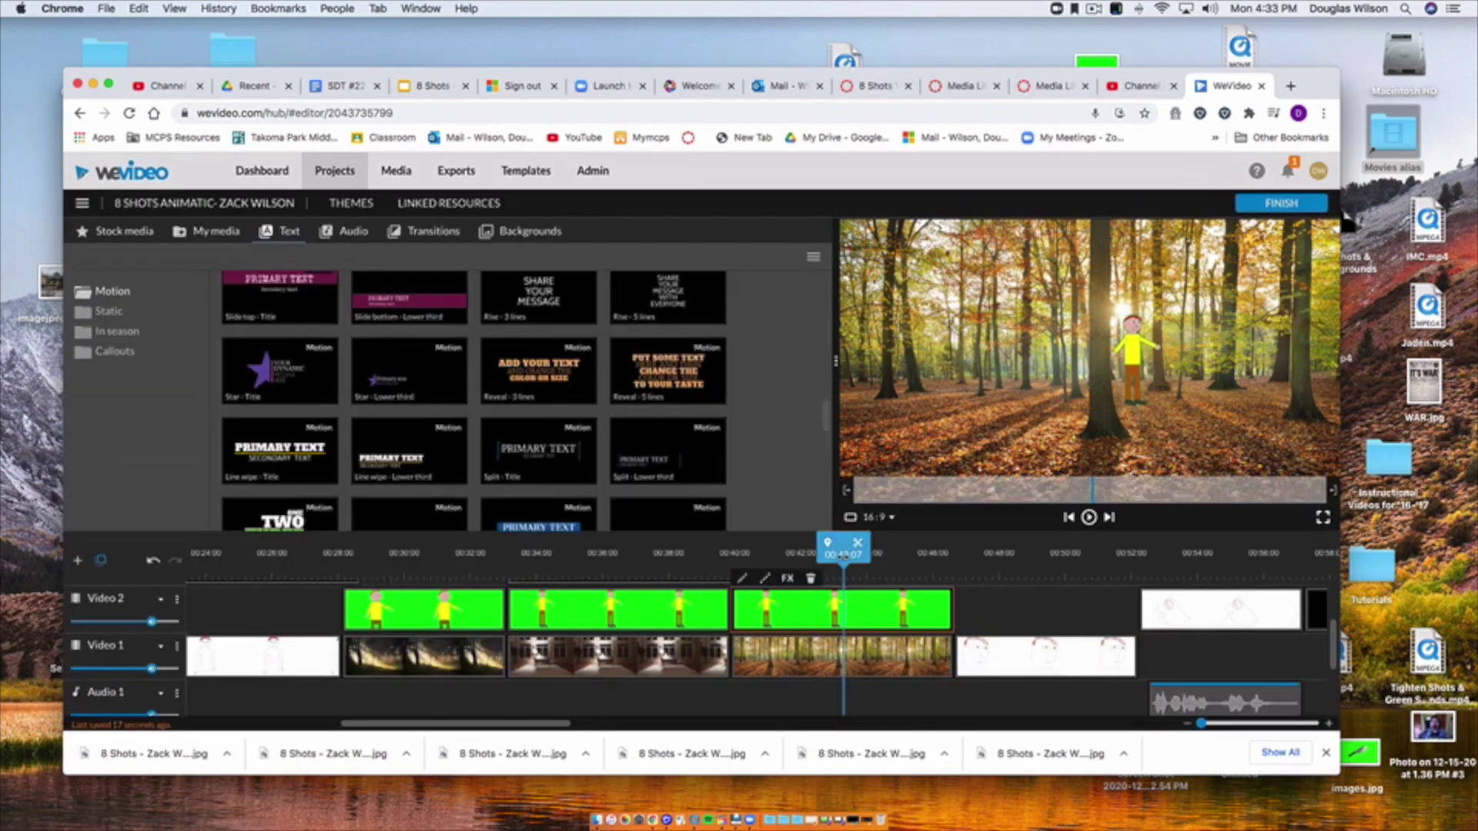
Drop a Star lower-third title onto Video 4 near 00:39.
{"action": "left_click_drag", "start_coordinate": [843, 556], "coordinate": [764, 554]}
{"action": "scroll", "coordinate": [764, 616], "scroll_direction": "up", "scroll_amount": 3}
{"action": "left_click_drag", "start_coordinate": [416, 374], "coordinate": [629, 616]}
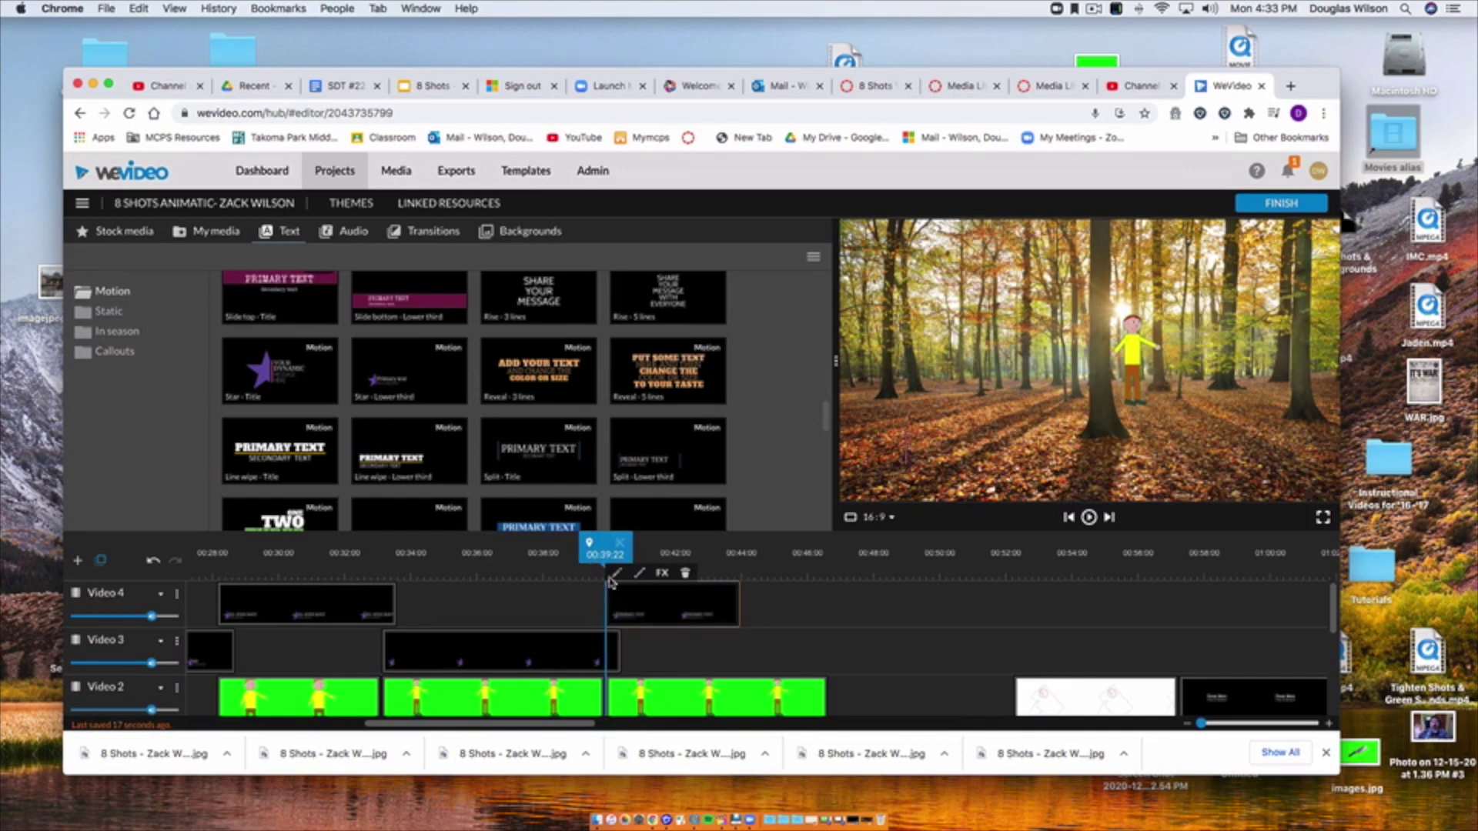
Label the title "LS- Song Shot" over "Astronaut" in AlfaSlabOne at size 81 and save.
{"action": "left_click", "coordinate": [617, 576]}
{"action": "left_click", "coordinate": [90, 234]}
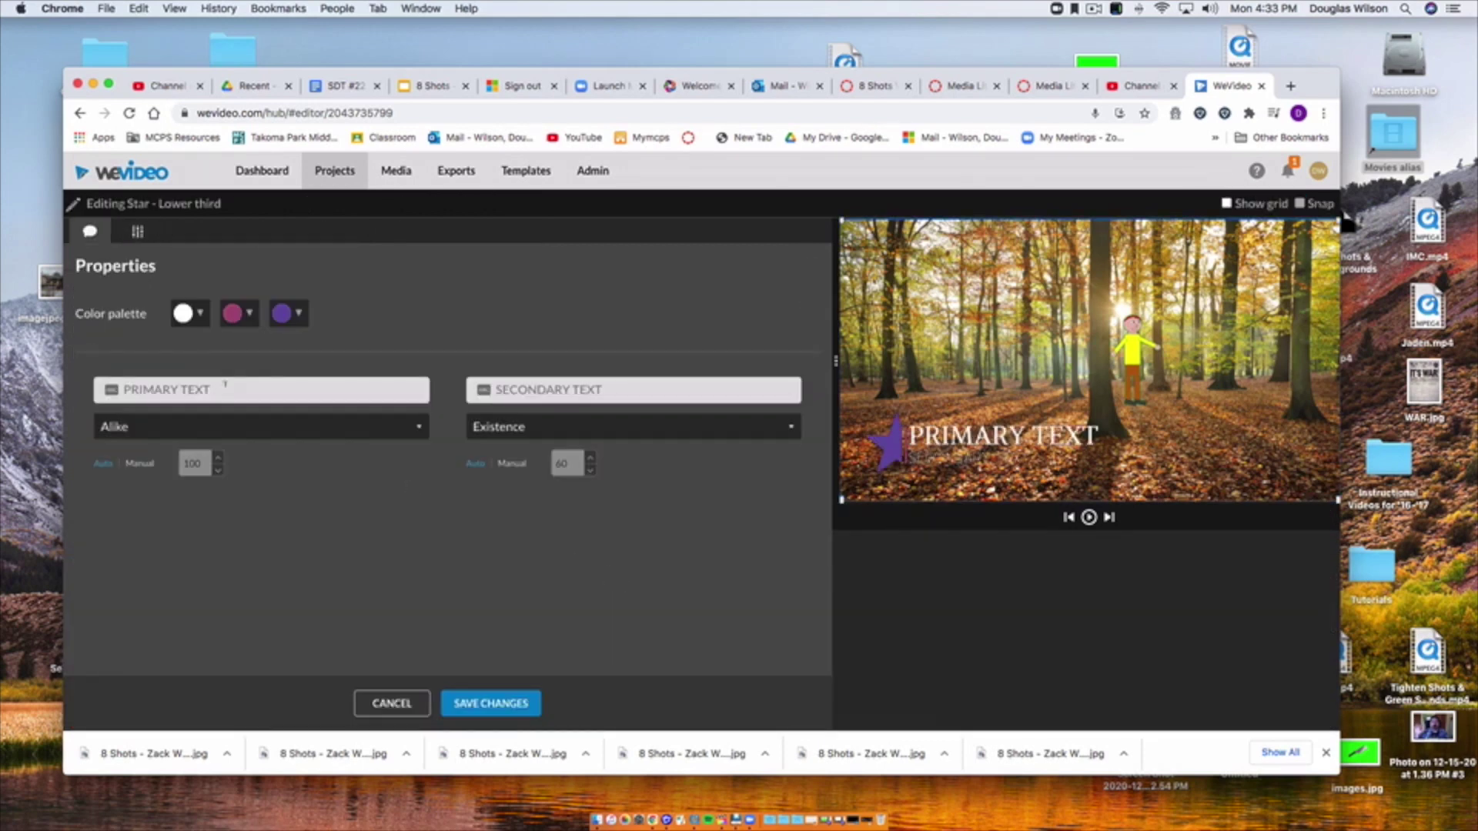
{"action": "type", "text": "LS- Song Shot"}
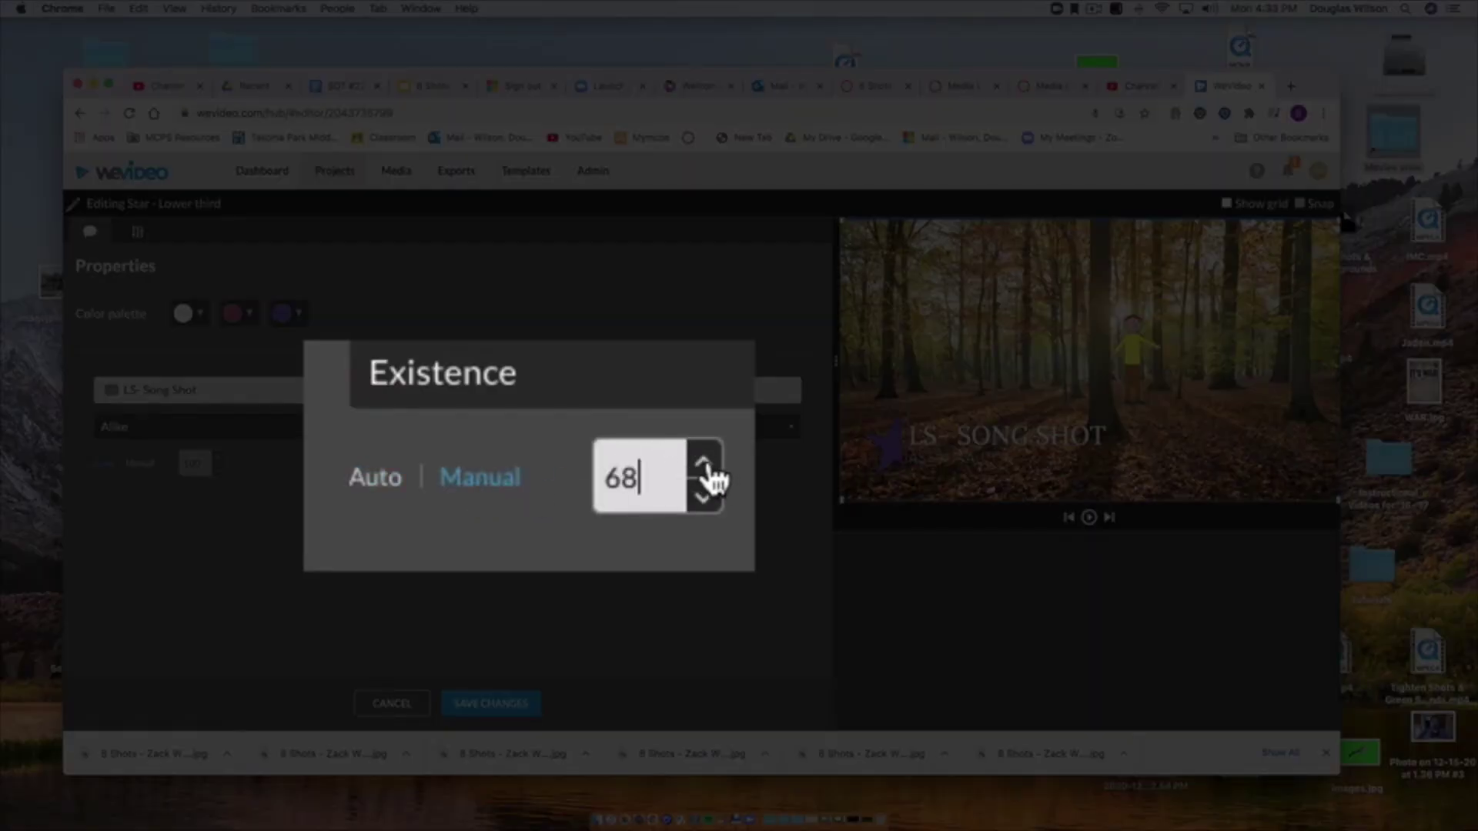
{"action": "left_click", "coordinate": [705, 465]}
{"action": "left_click", "coordinate": [705, 465]}
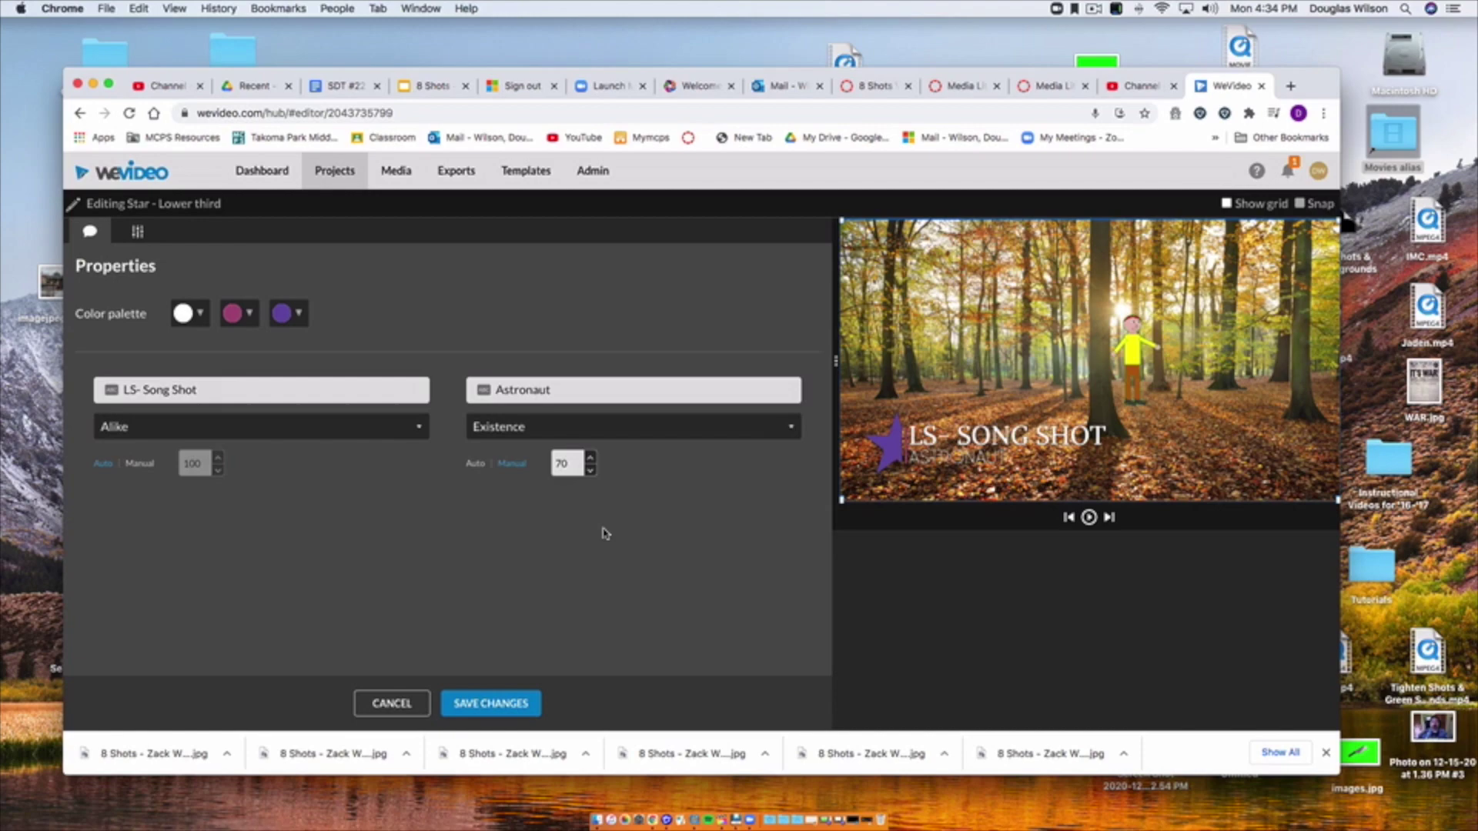
{"action": "left_click", "coordinate": [588, 460]}
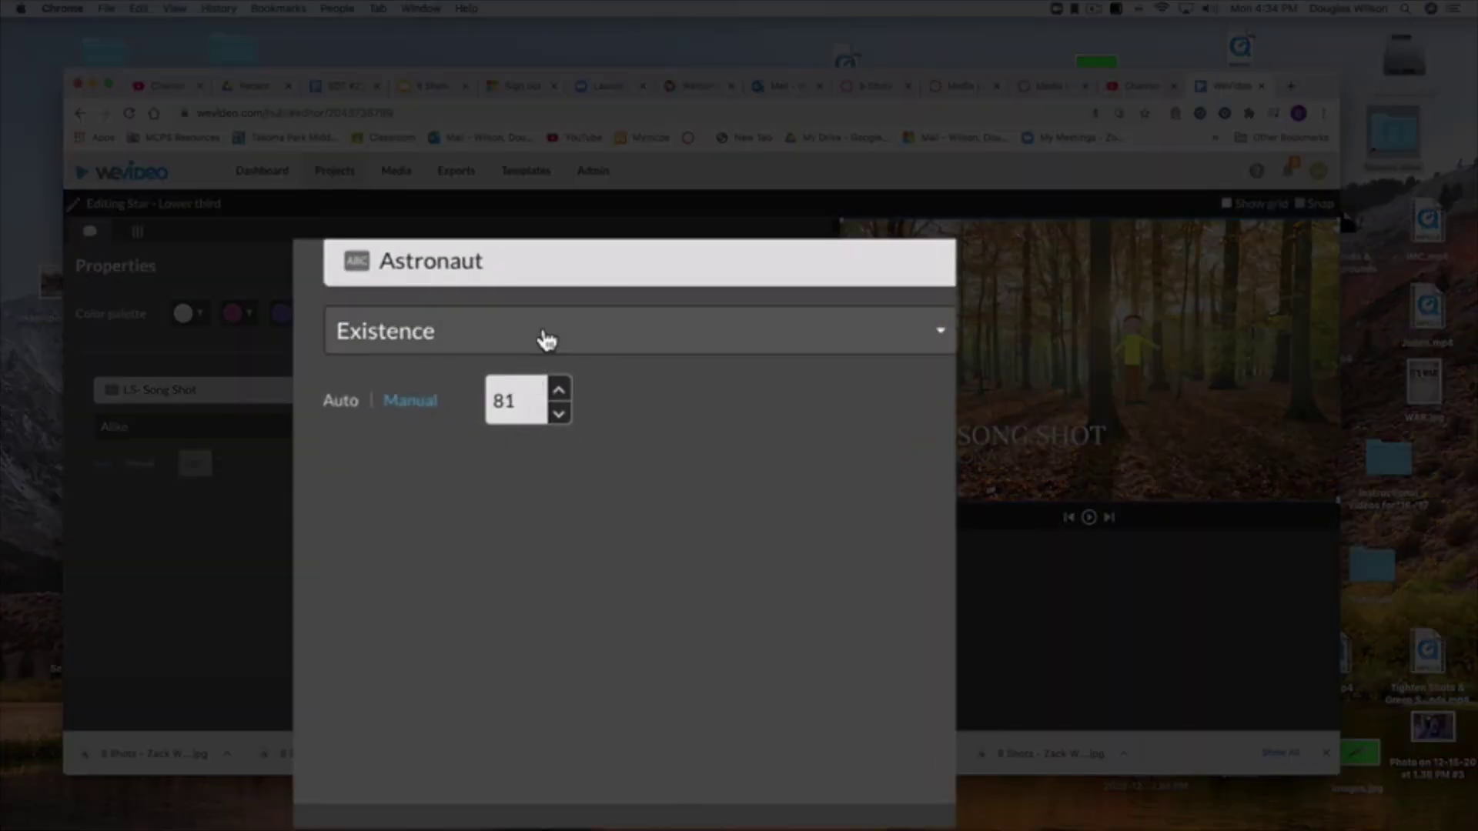
{"action": "left_click", "coordinate": [593, 429]}
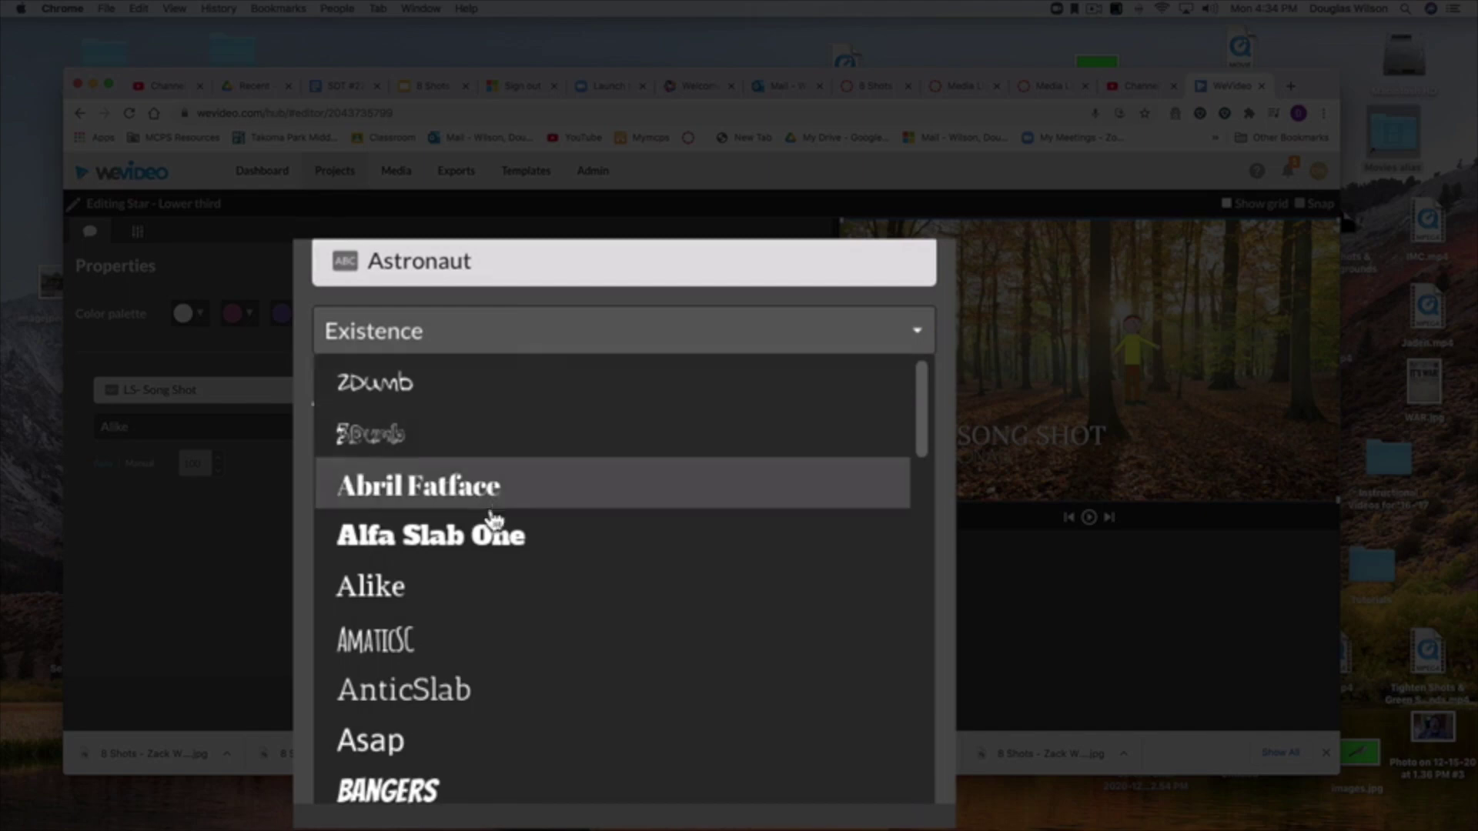
{"action": "left_click", "coordinate": [556, 536]}
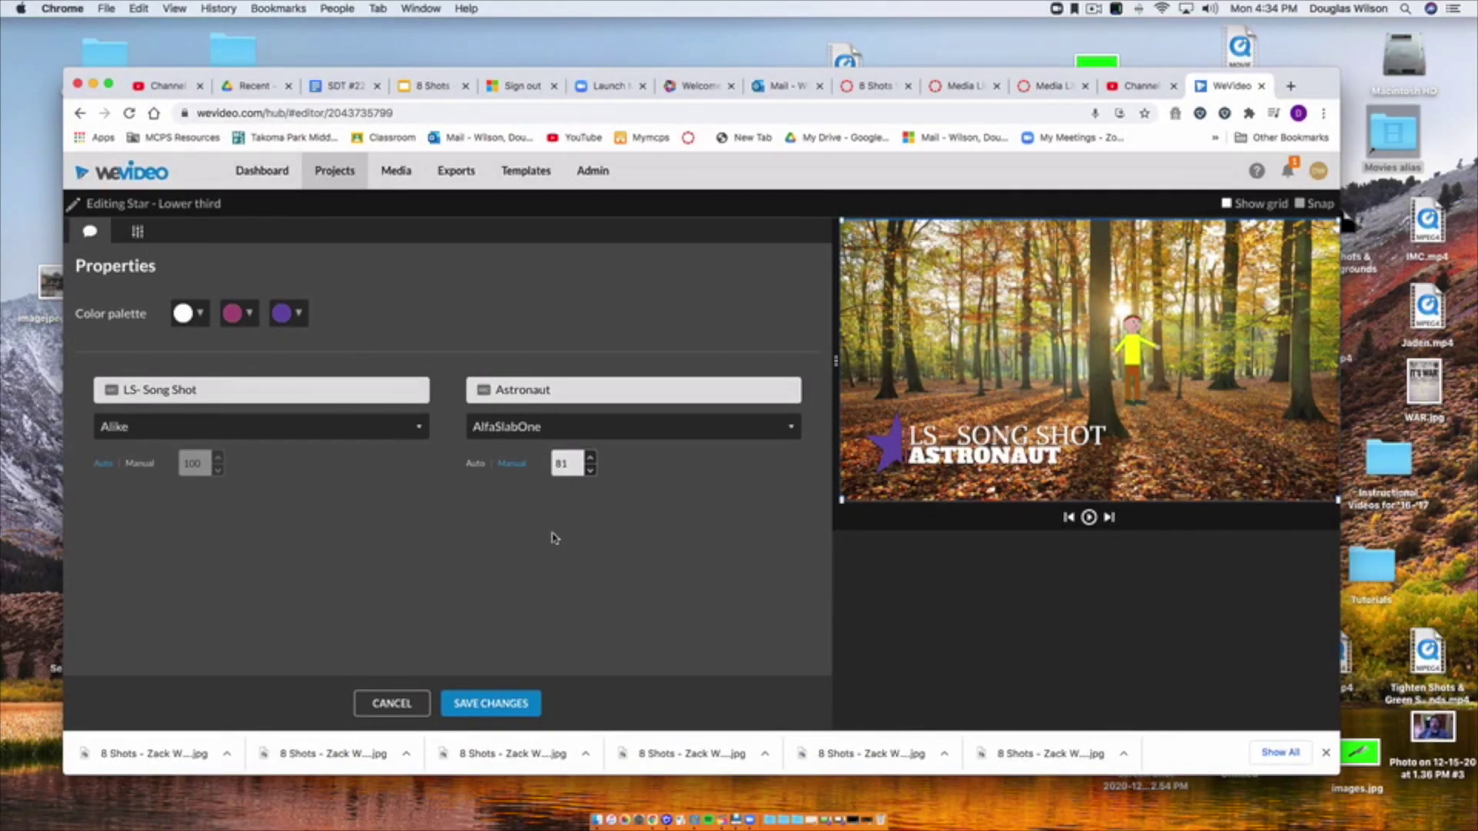
{"action": "left_click", "coordinate": [491, 703]}
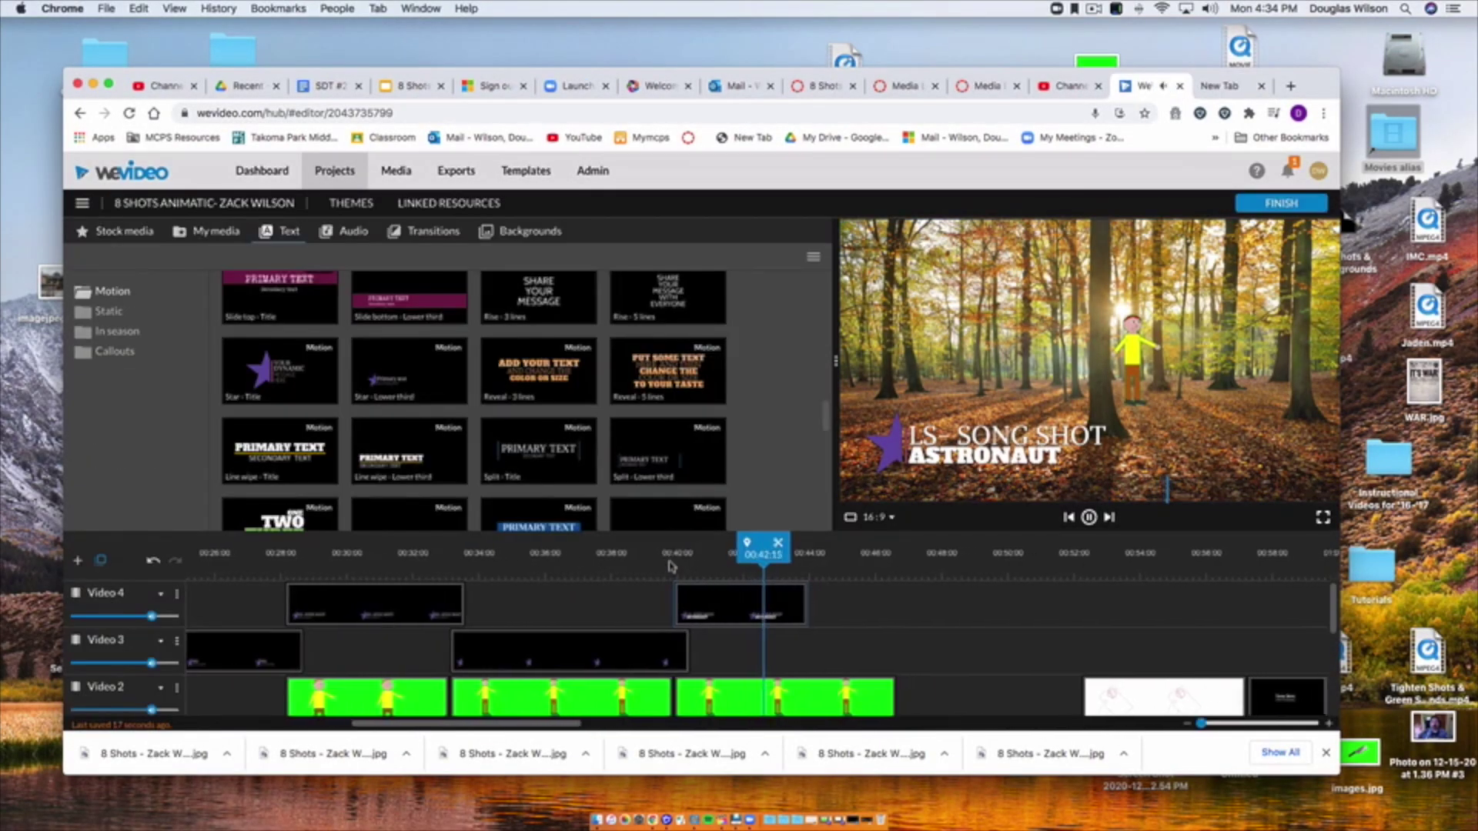
Extend the Video 4 title clip to about 00:46 and jump back to preview it.
{"action": "left_click", "coordinate": [766, 604]}
{"action": "left_click_drag", "start_coordinate": [767, 604], "coordinate": [849, 603]}
{"action": "left_click", "coordinate": [758, 577]}
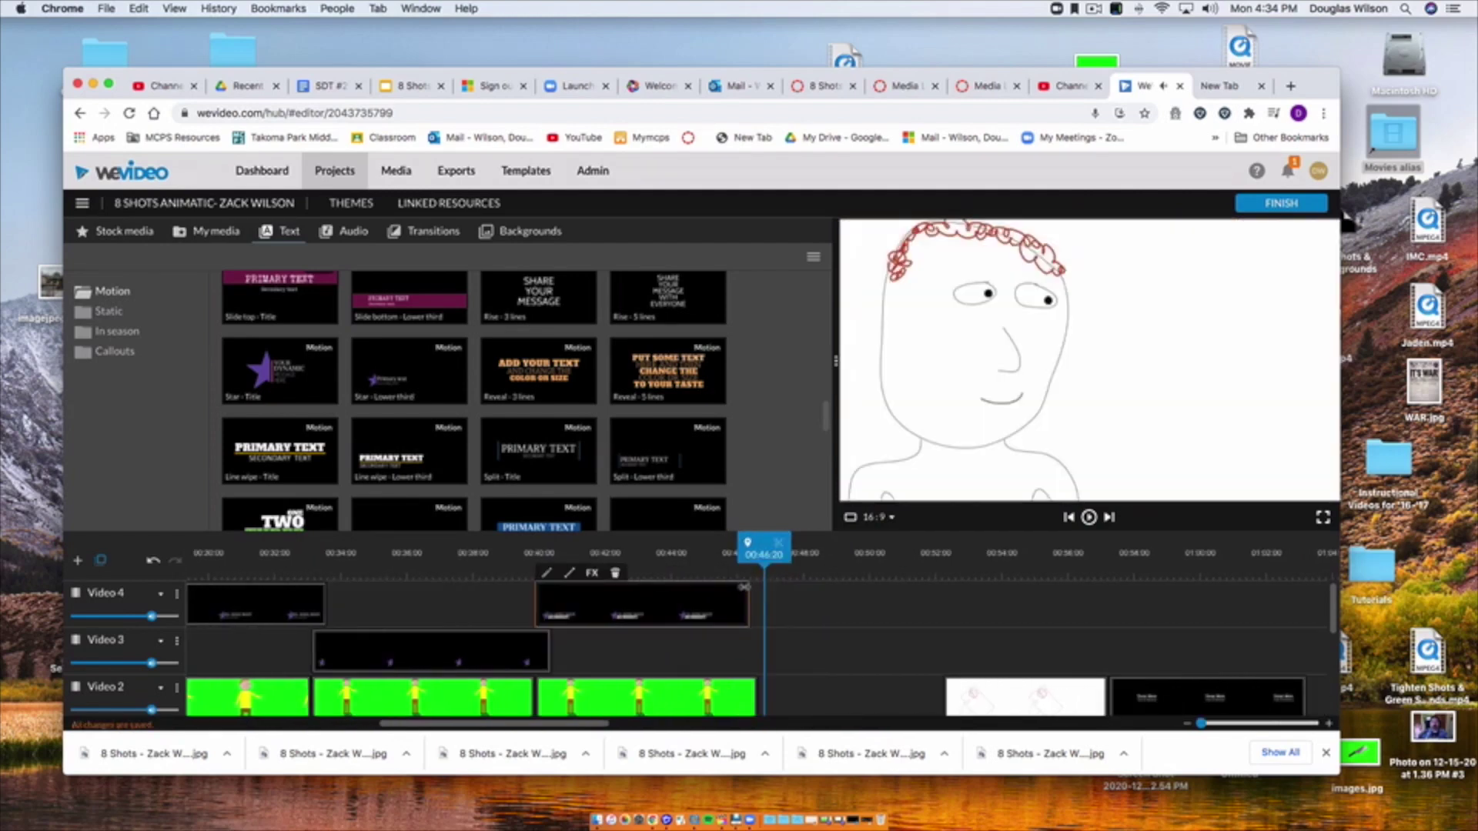
Add a Star lower third reading "MCU- Medium Close Up Profile" with the character's name beneath.
{"action": "left_click_drag", "start_coordinate": [747, 594], "coordinate": [756, 595]}
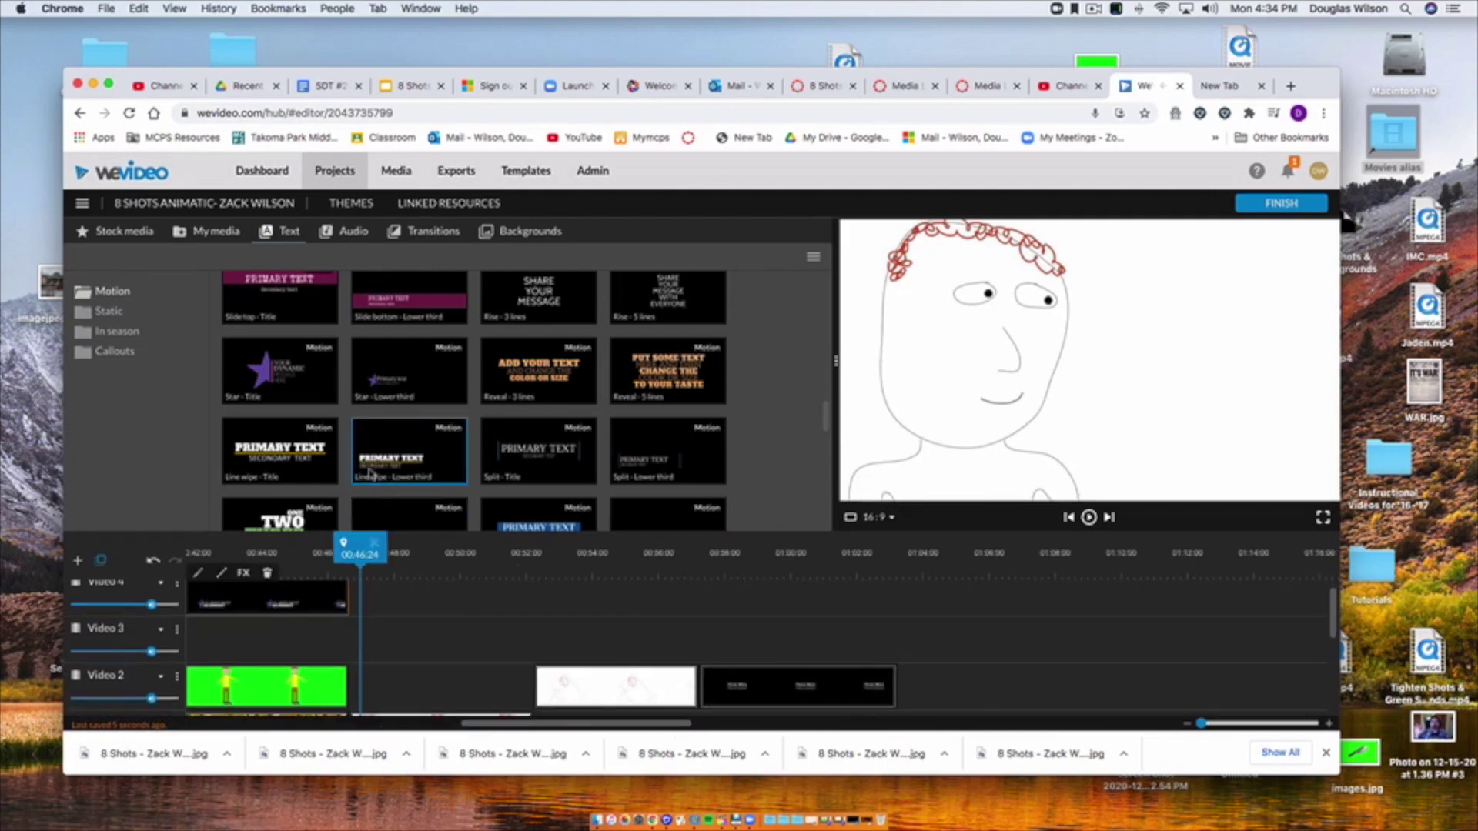
{"action": "left_click_drag", "start_coordinate": [391, 381], "coordinate": [373, 637]}
{"action": "left_click_drag", "start_coordinate": [840, 637], "coordinate": [891, 637]}
{"action": "double_click", "coordinate": [801, 638]}
{"action": "triple_click", "coordinate": [170, 389]}
{"action": "type", "text": "MCU- Medium Close Up Profile"}
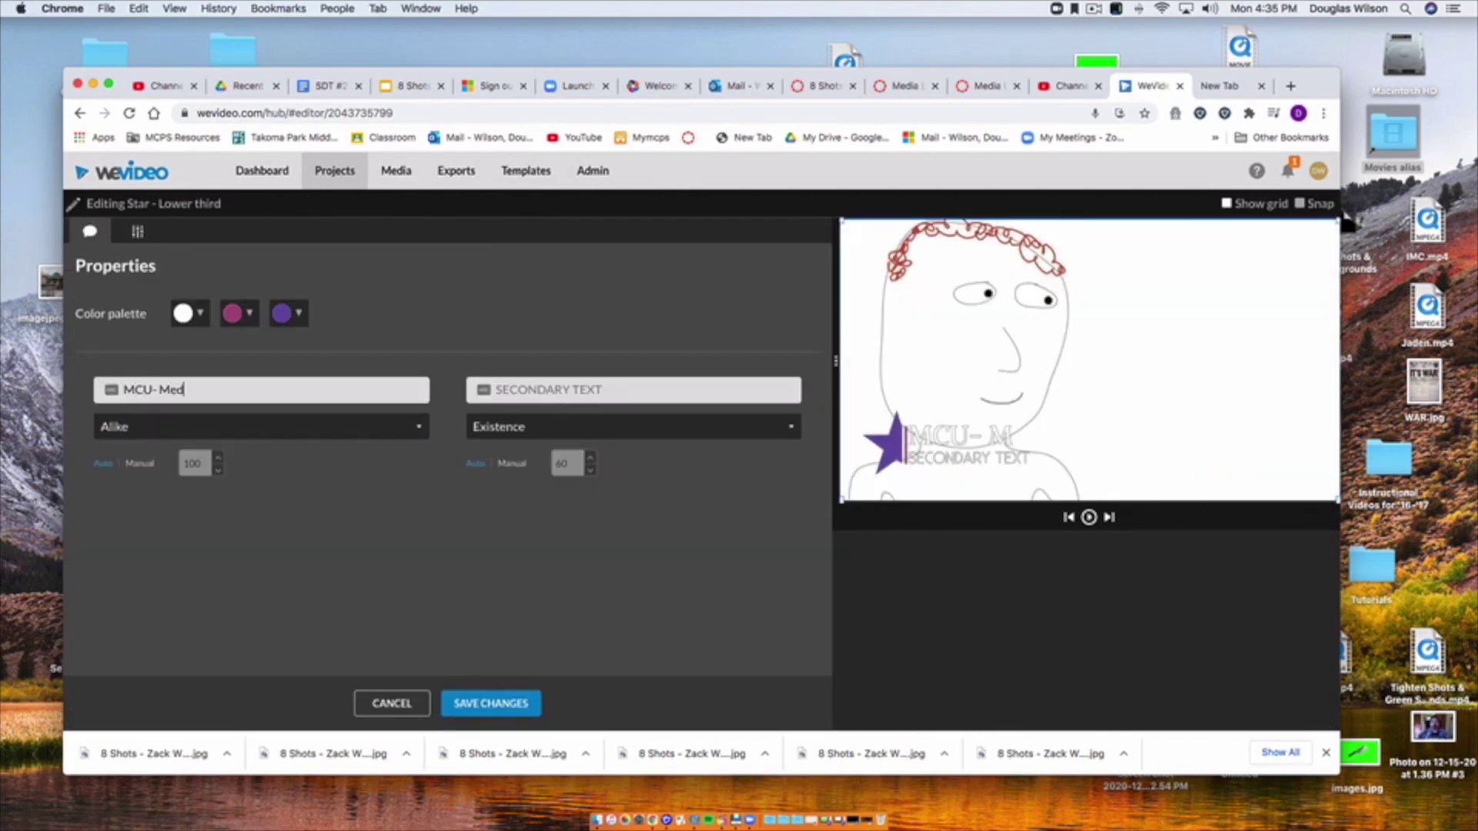
{"action": "triple_click", "coordinate": [539, 389]}
{"action": "type", "text": "Monica"}
{"action": "left_click", "coordinate": [492, 702]}
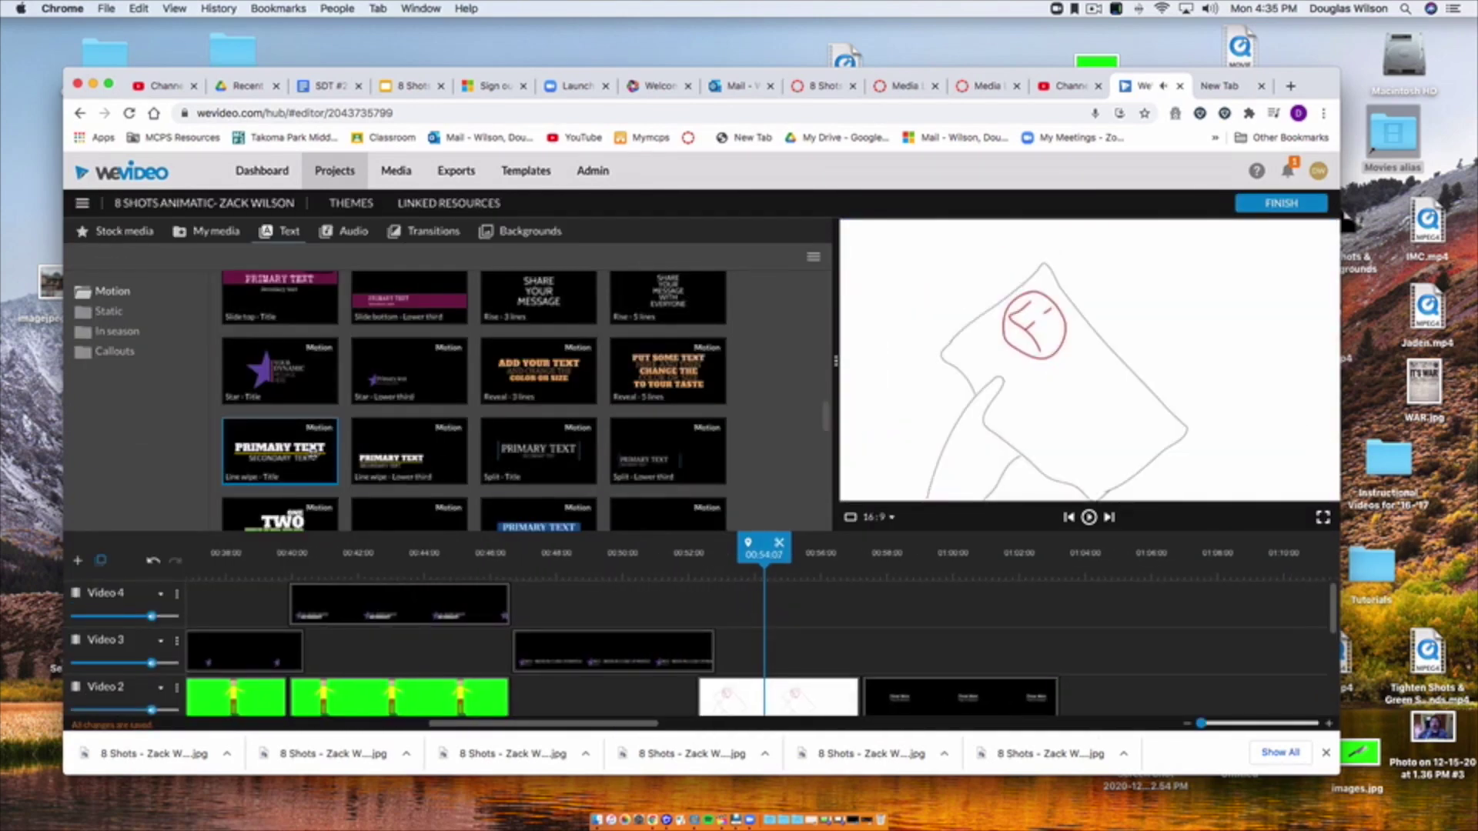
Add a Star lower third at 00:52:03 reading "CU- Insert Shot" over "I LOVE my Hankies!!" in AlfaSlabOne.
{"action": "left_click_drag", "start_coordinate": [402, 393], "coordinate": [744, 637]}
{"action": "left_click", "coordinate": [273, 390]}
{"action": "type", "text": "C"}
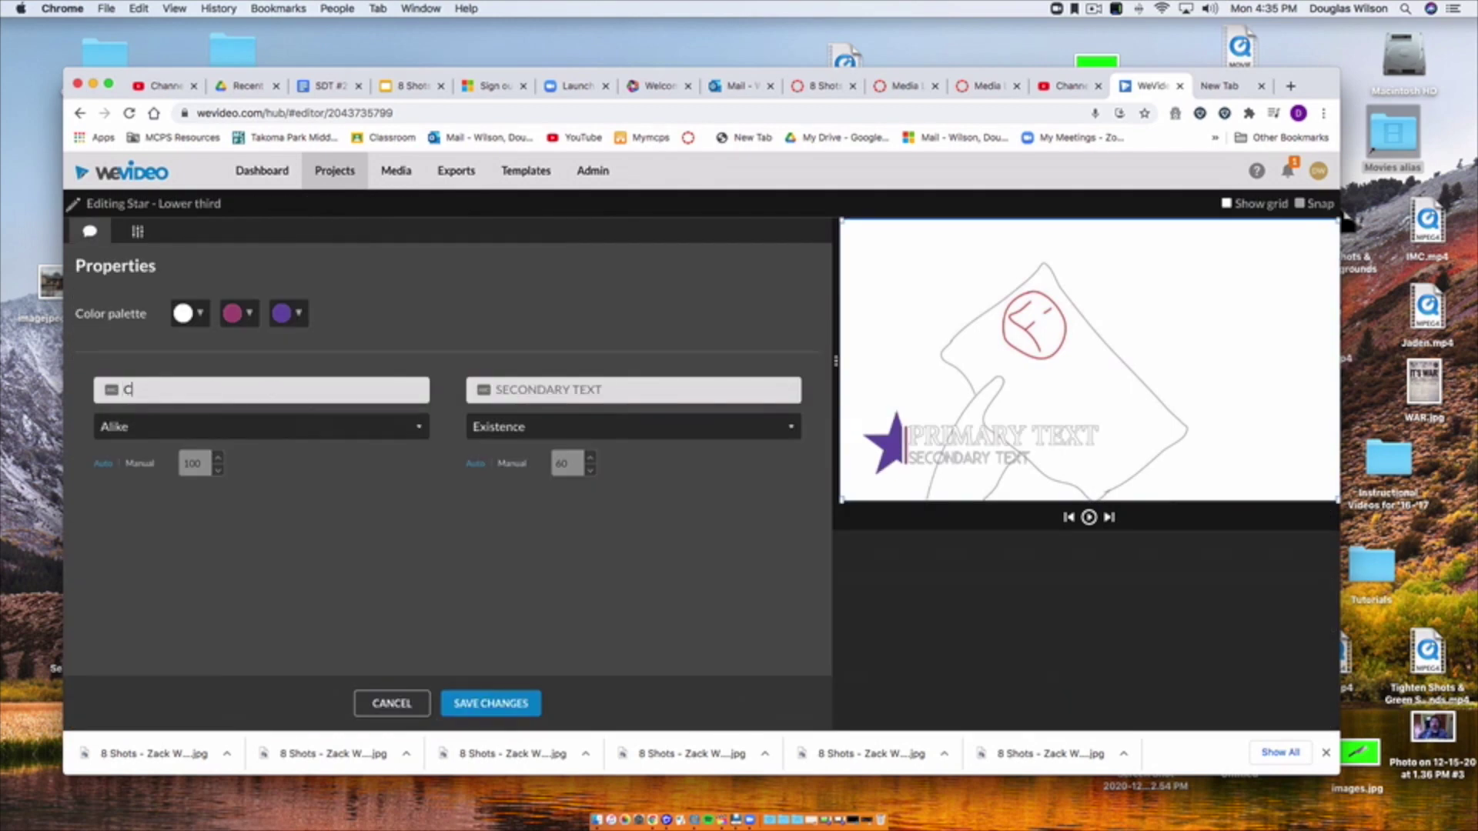
{"action": "type", "text": "U"}
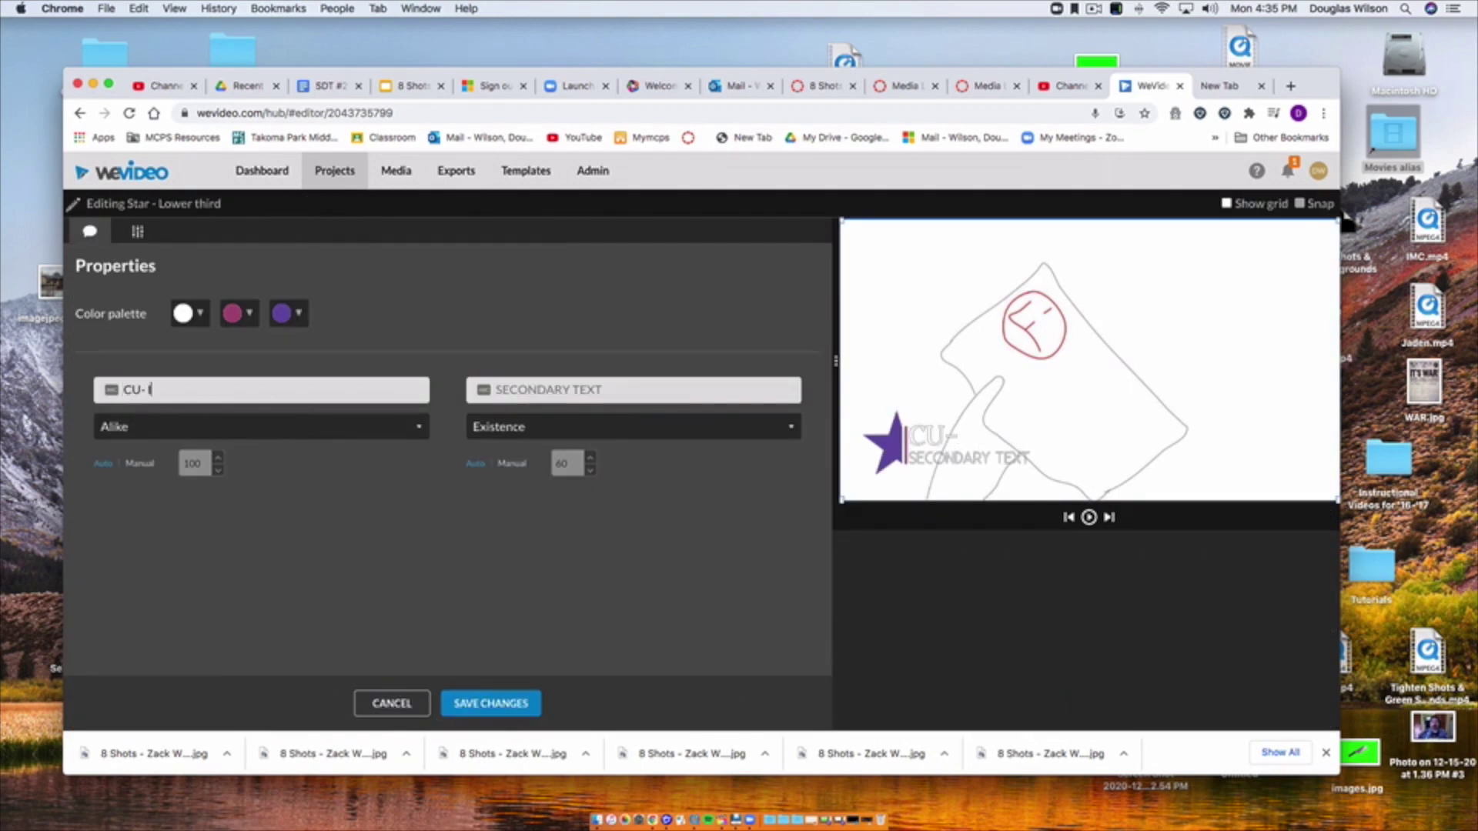
{"action": "type", "text": "- Insert Shot"}
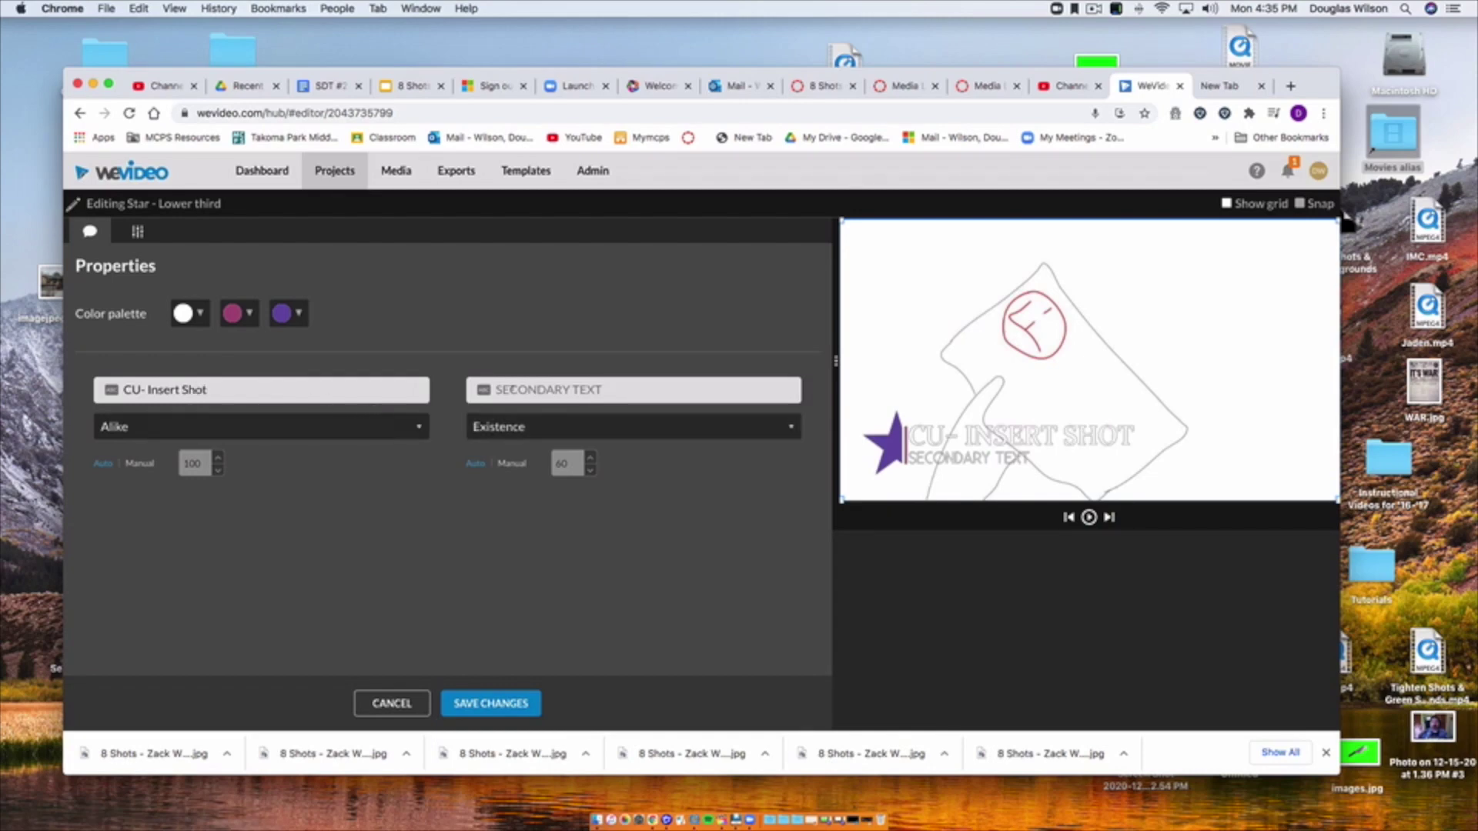
{"action": "left_click", "coordinate": [512, 387]}
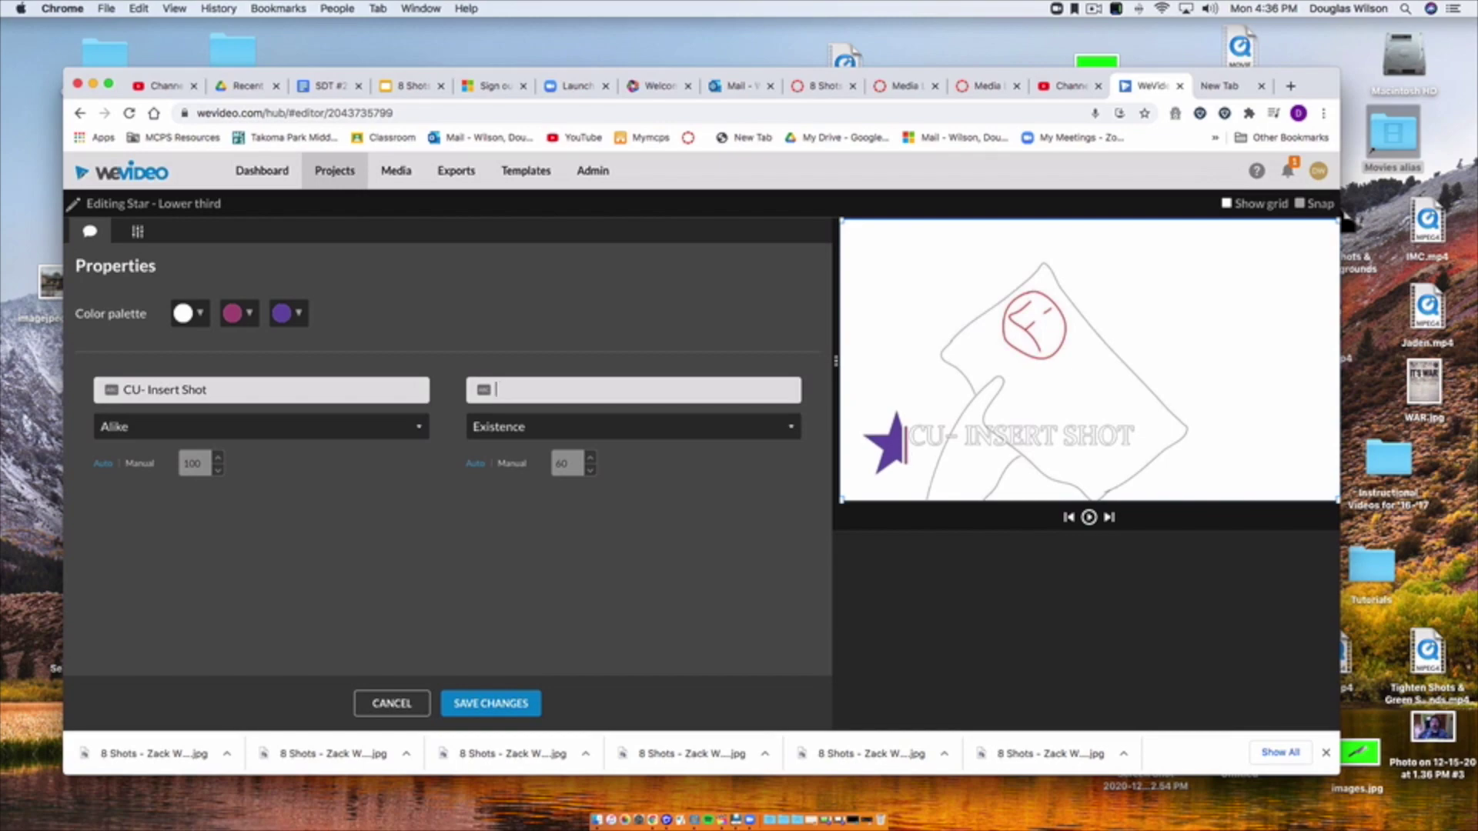
{"action": "type", "text": "I LOVE my Hankies!!"}
{"action": "left_click", "coordinate": [632, 426]}
{"action": "left_click", "coordinate": [574, 465]}
{"action": "left_click", "coordinate": [491, 704]}
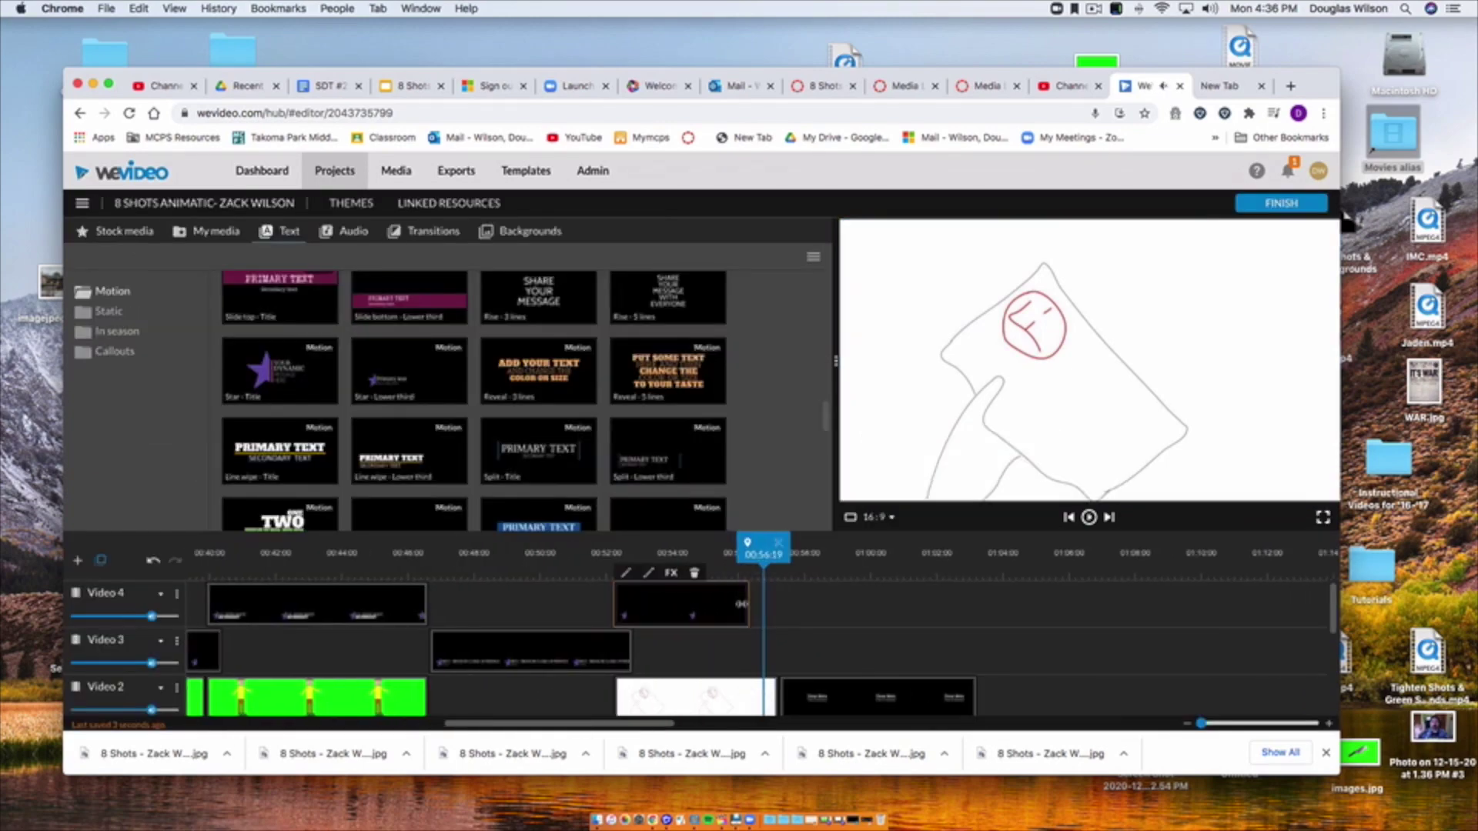
{"action": "key", "text": "space"}
{"action": "scroll", "coordinate": [792, 620], "scroll_direction": "down", "scroll_amount": 3}
Export the 8 Shots Animatic at HD 1280x720 with Google Drive as the destination.
{"action": "scroll", "coordinate": [771, 634], "scroll_direction": "up", "scroll_amount": 3}
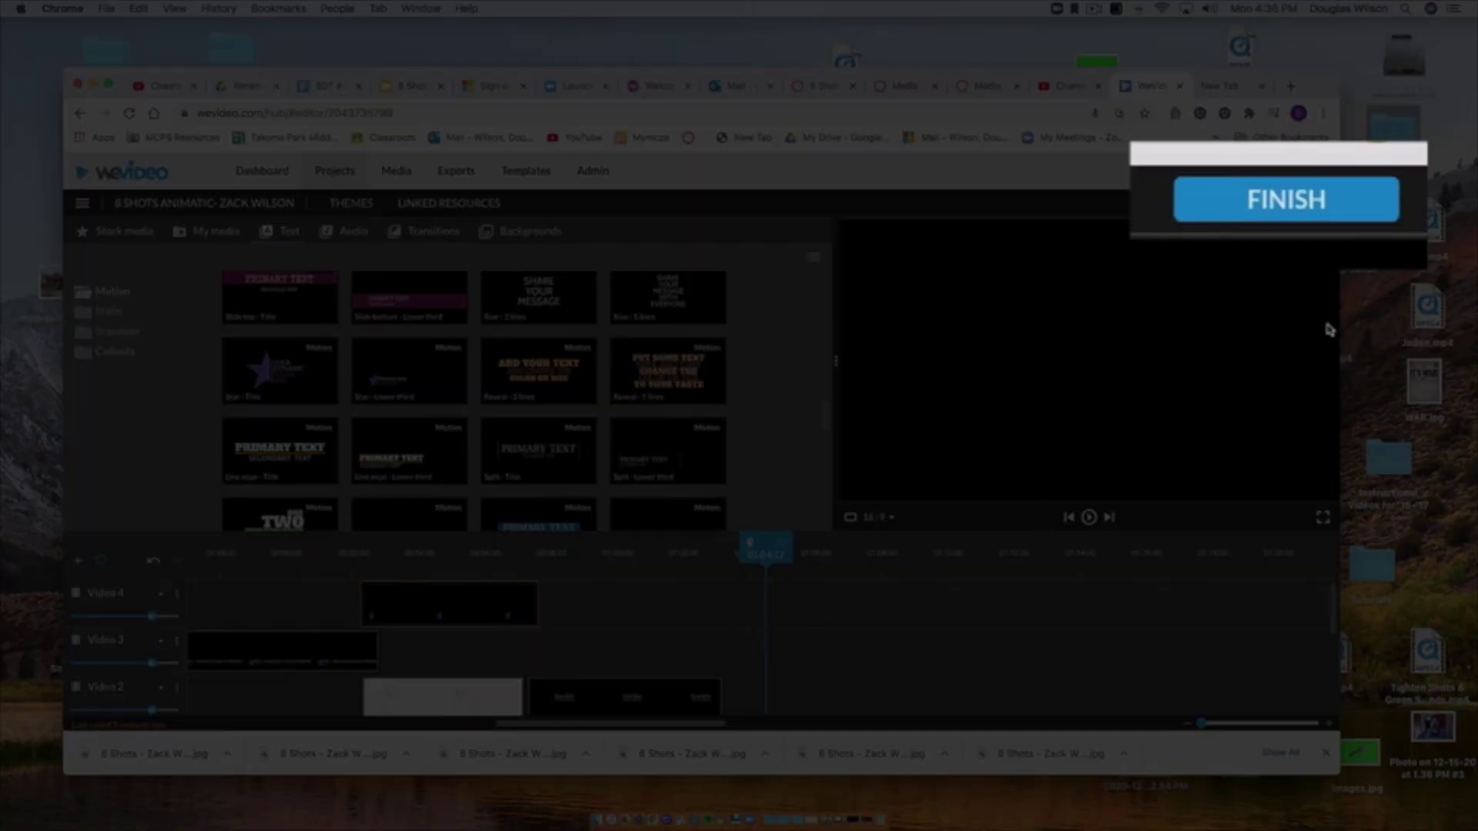
{"action": "left_click", "coordinate": [1262, 208]}
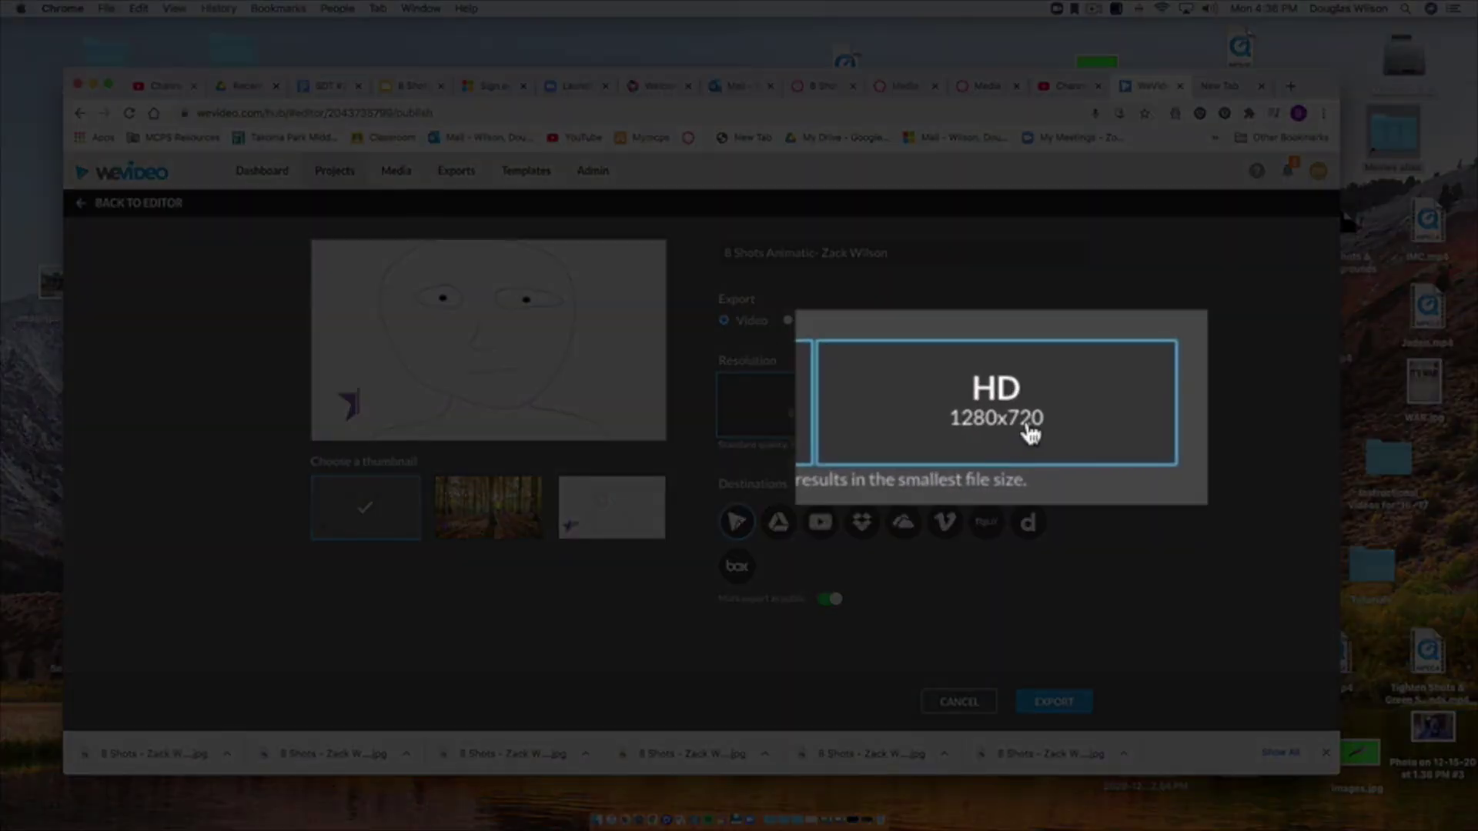
{"action": "left_click", "coordinate": [1014, 416]}
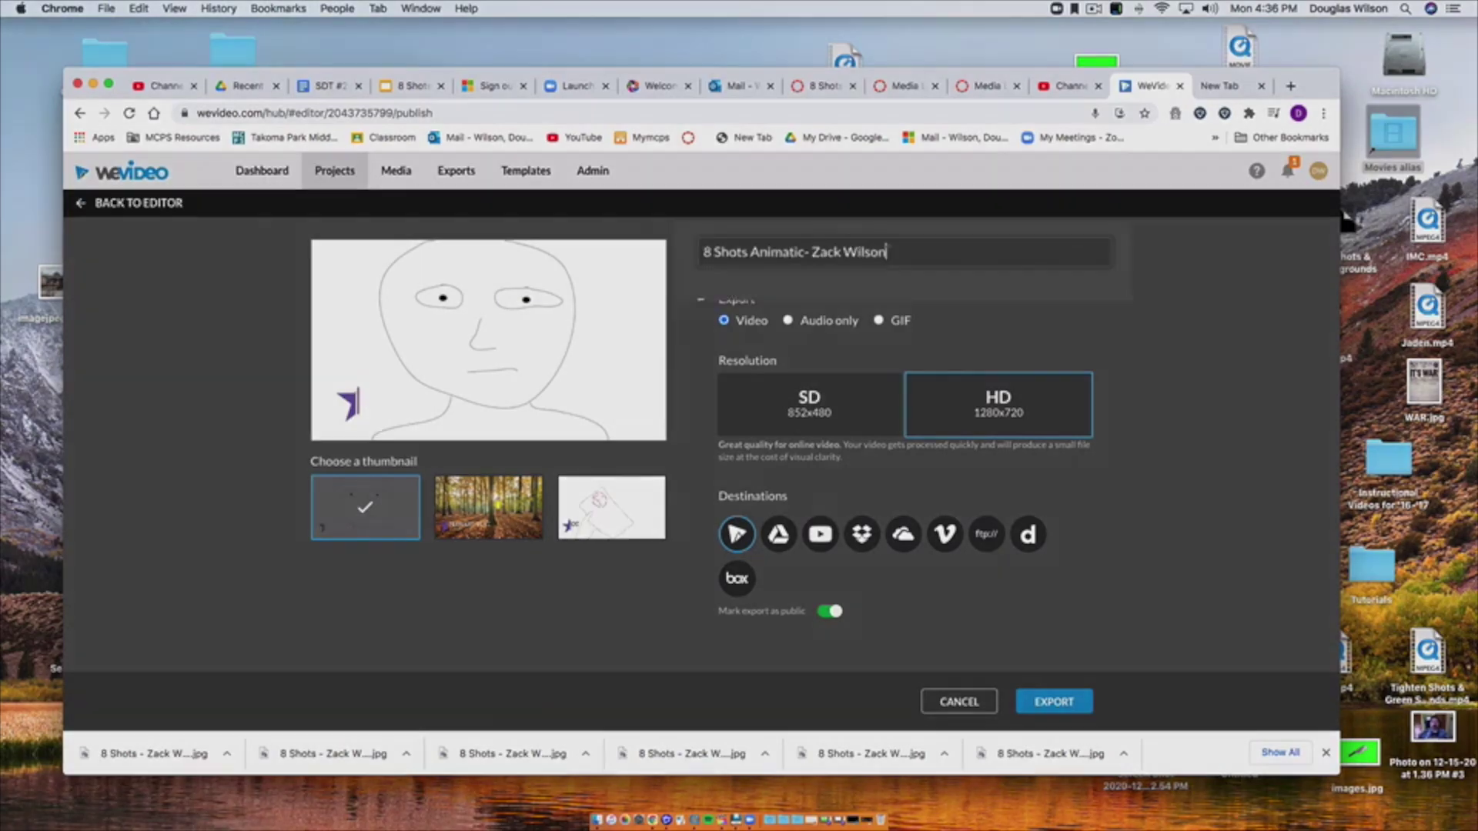
{"action": "left_click_drag", "start_coordinate": [889, 253], "coordinate": [743, 240]}
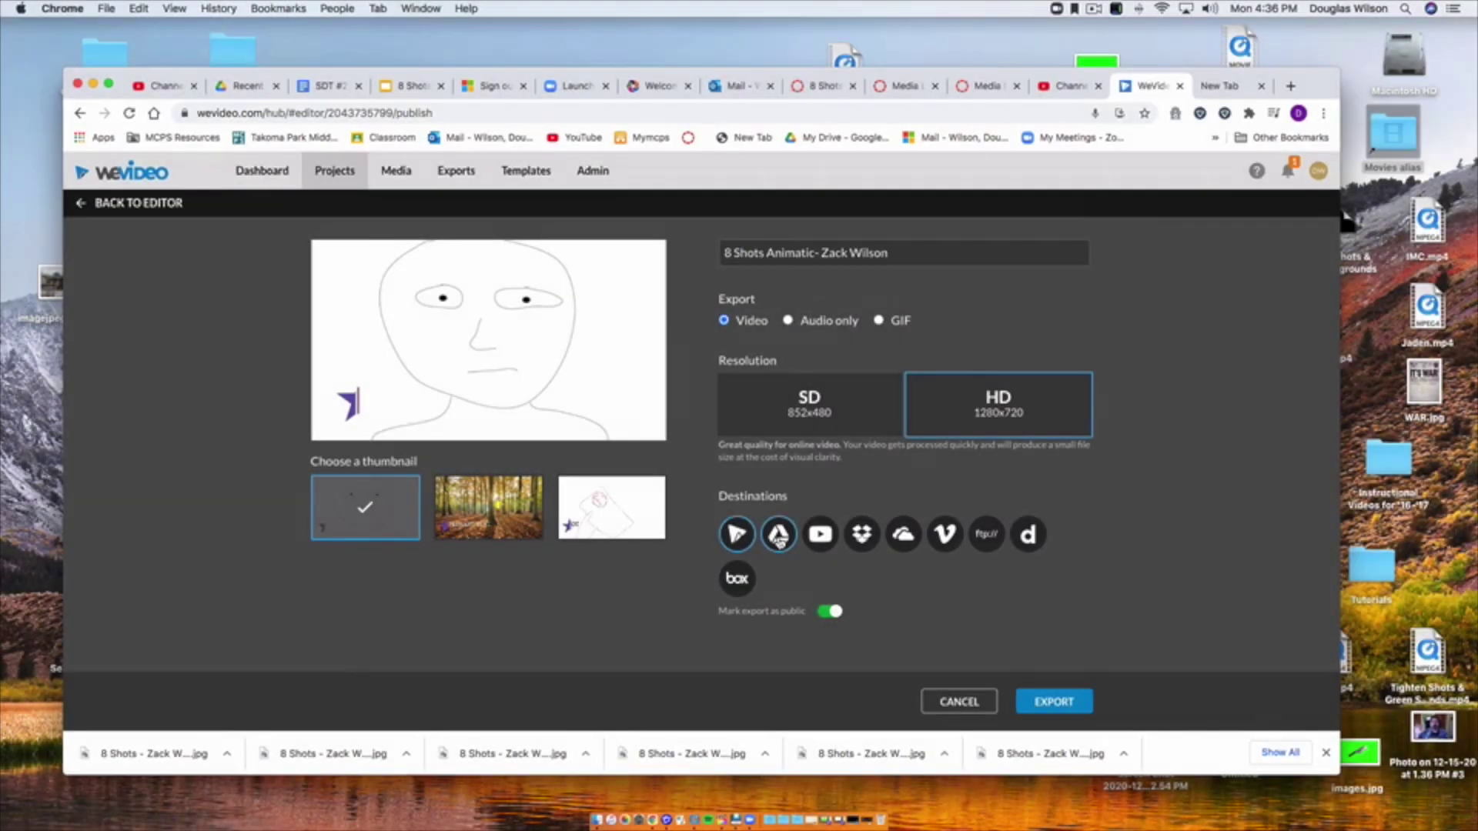
{"action": "left_click", "coordinate": [778, 541]}
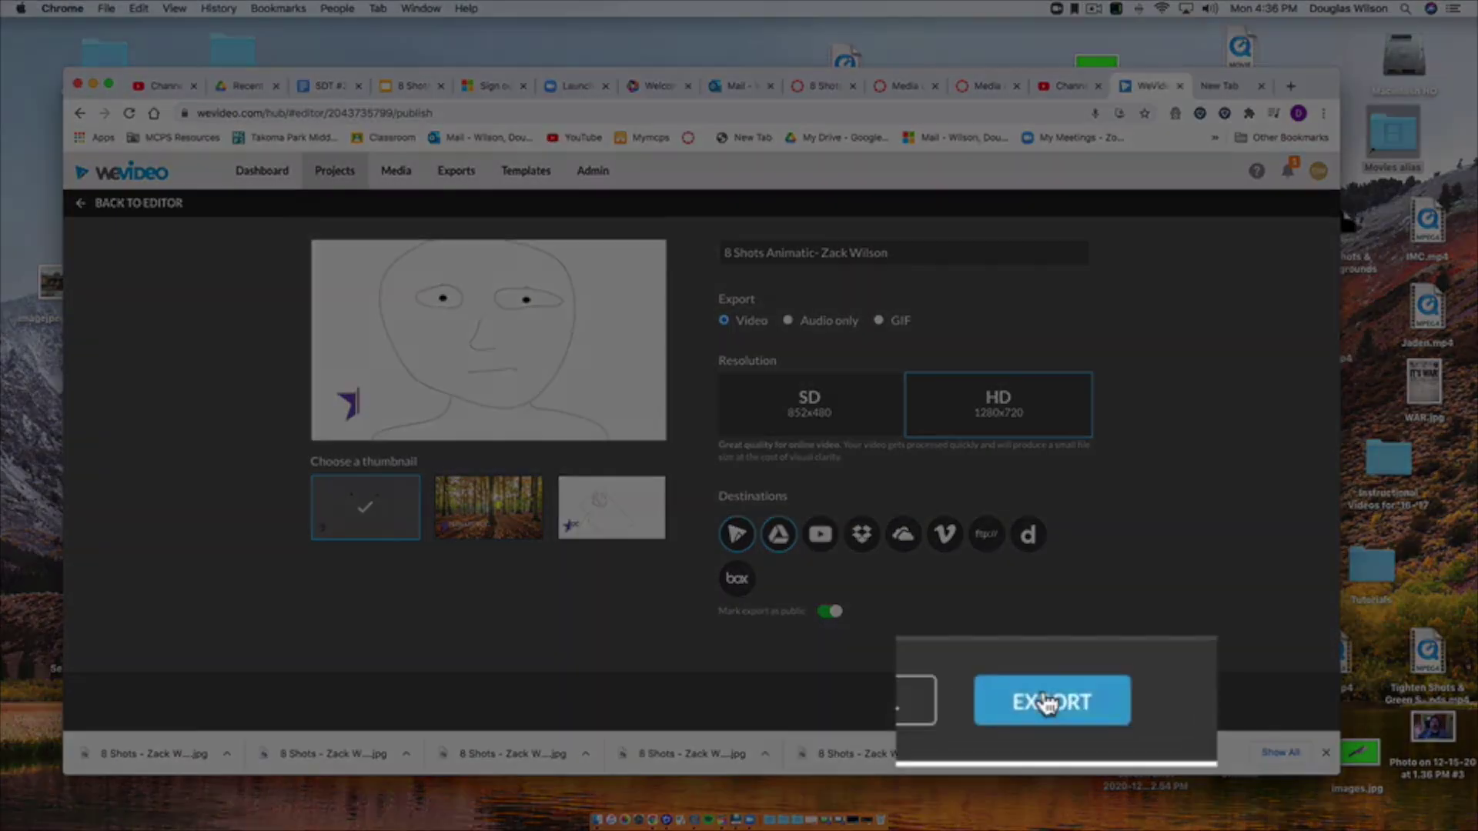
{"action": "left_click", "coordinate": [1049, 702]}
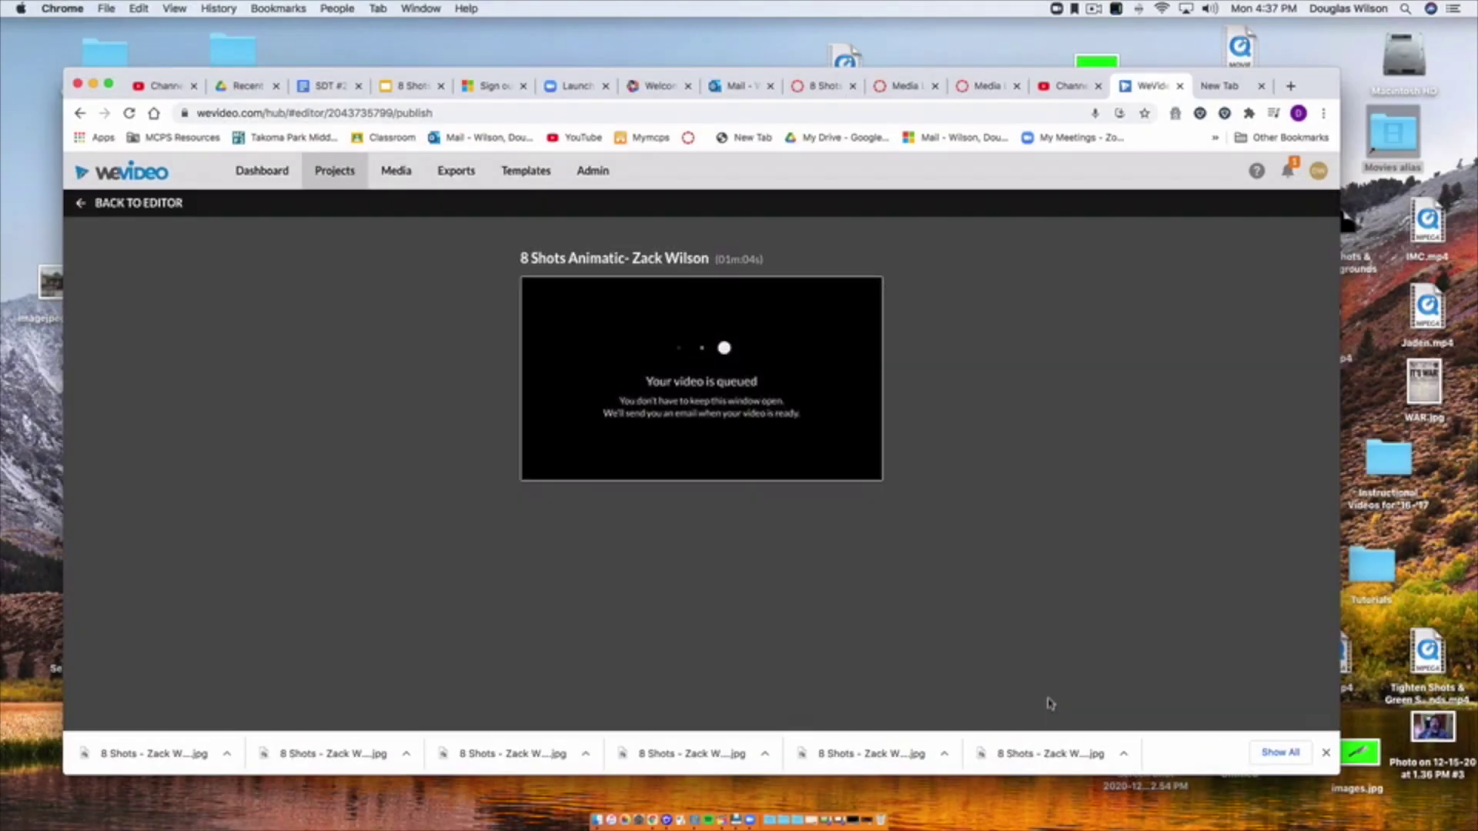